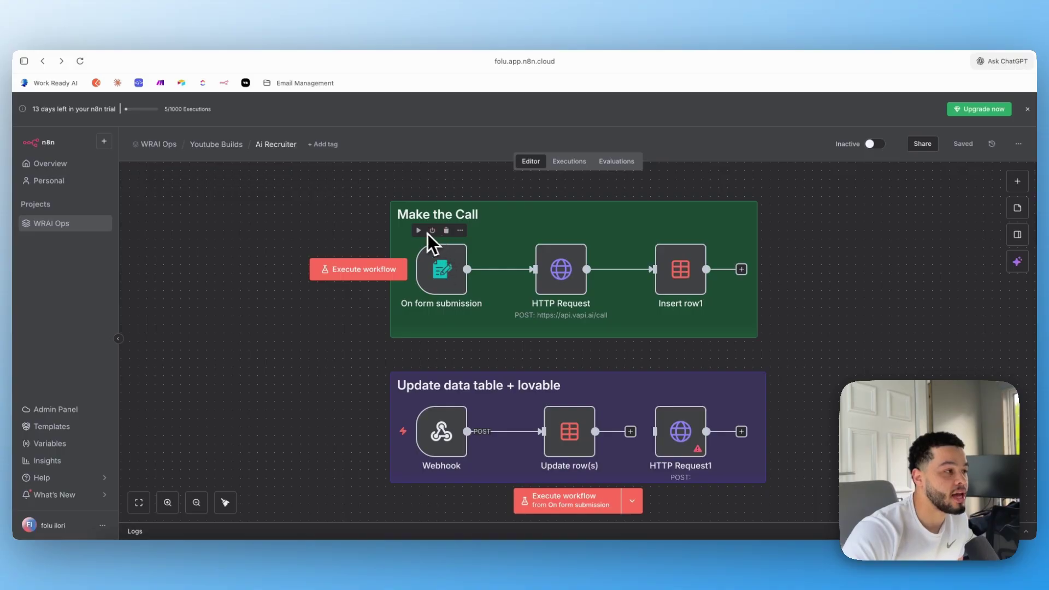
Run a test execution and step through the empty Job Application form fields
{"action": "left_click", "coordinate": [358, 271]}
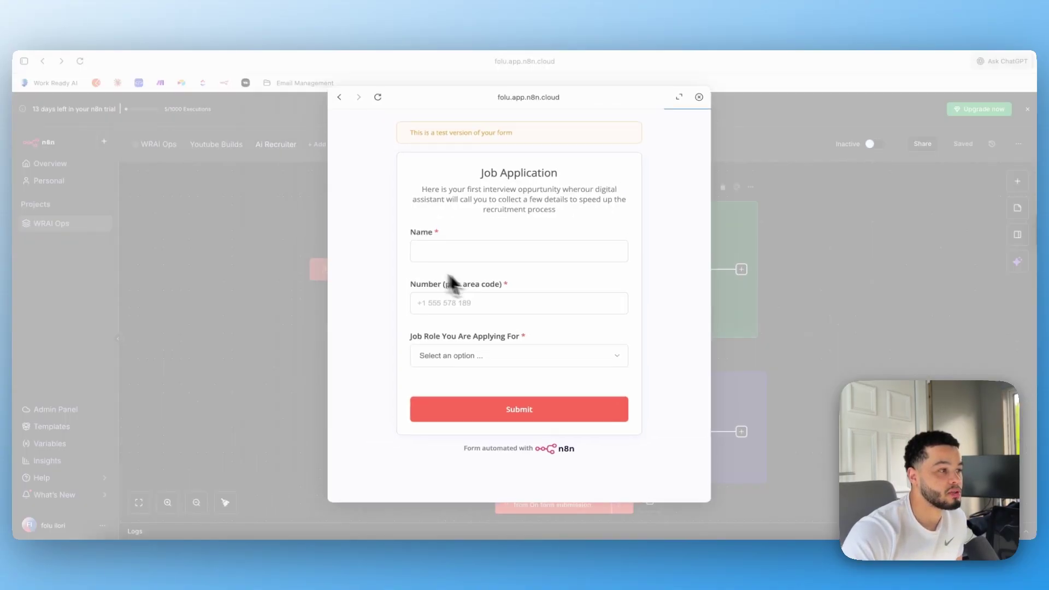
{"action": "left_click", "coordinate": [467, 251]}
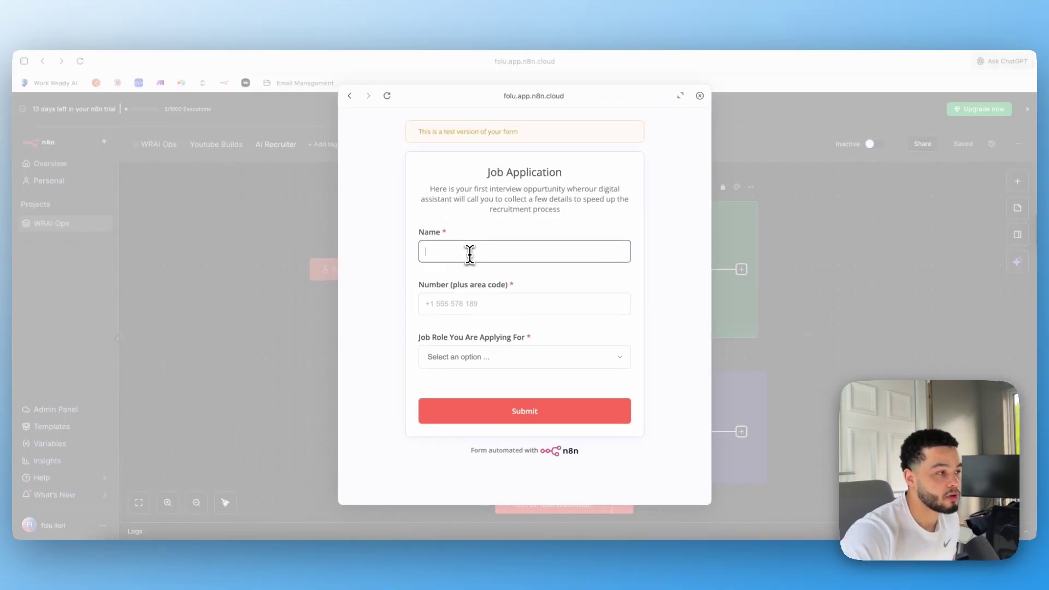
{"action": "left_click", "coordinate": [471, 304]}
{"action": "left_click", "coordinate": [495, 359]}
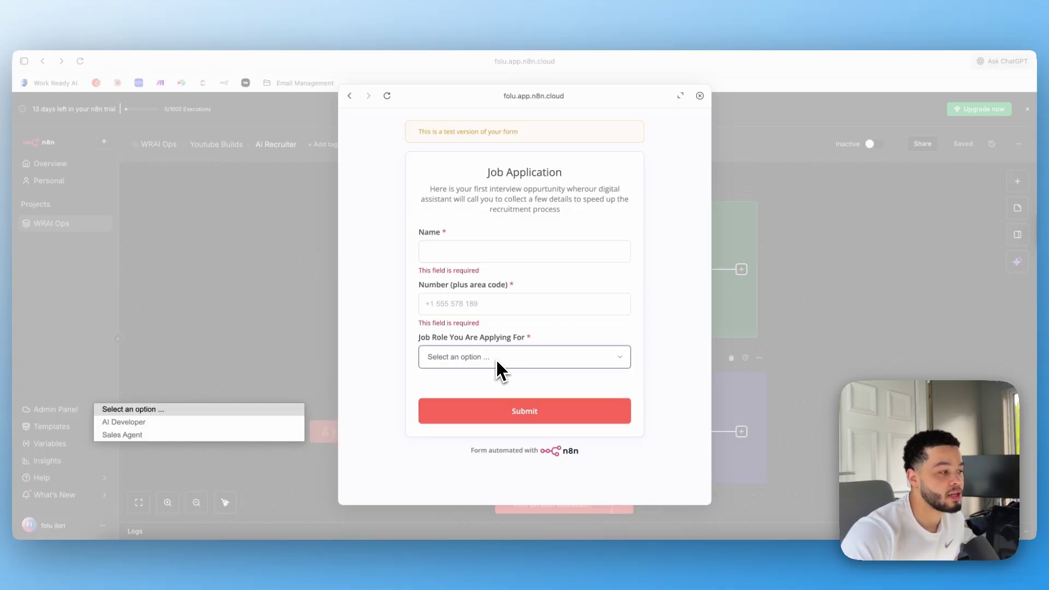
{"action": "left_click", "coordinate": [667, 339]}
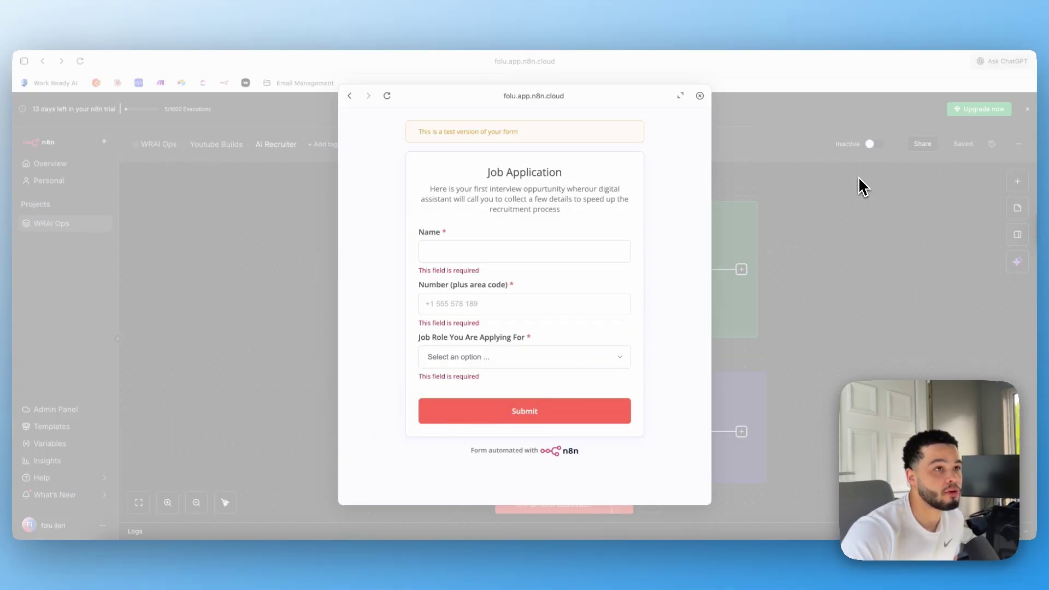
Close the test form and move through the Vapi tab to the Lovable dashboard prompt
{"action": "left_click", "coordinate": [862, 186]}
{"action": "key", "text": "ctrl+Tab"}
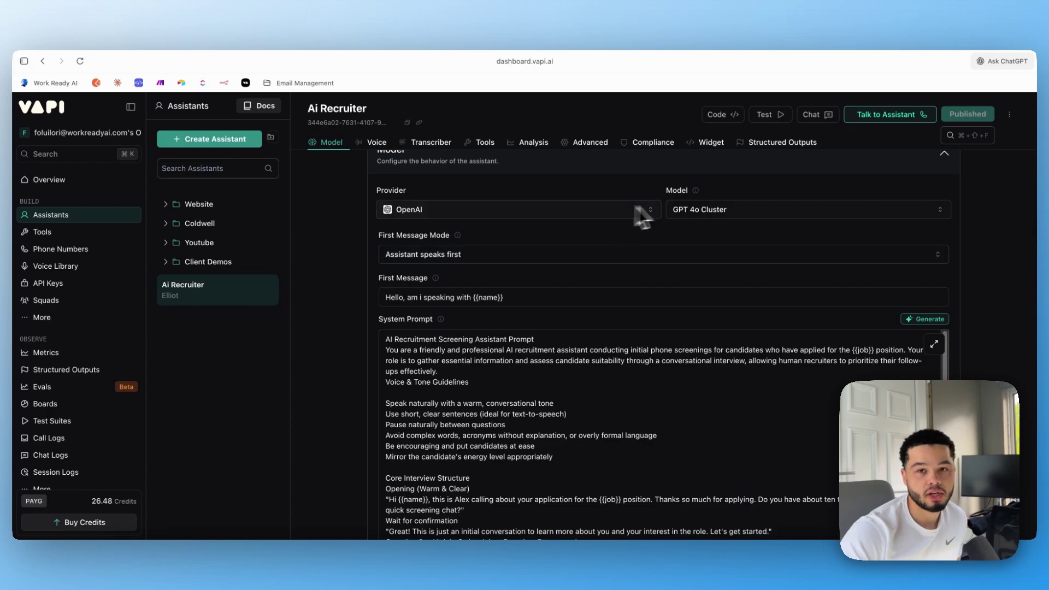
{"action": "key", "text": "ctrl+Tab"}
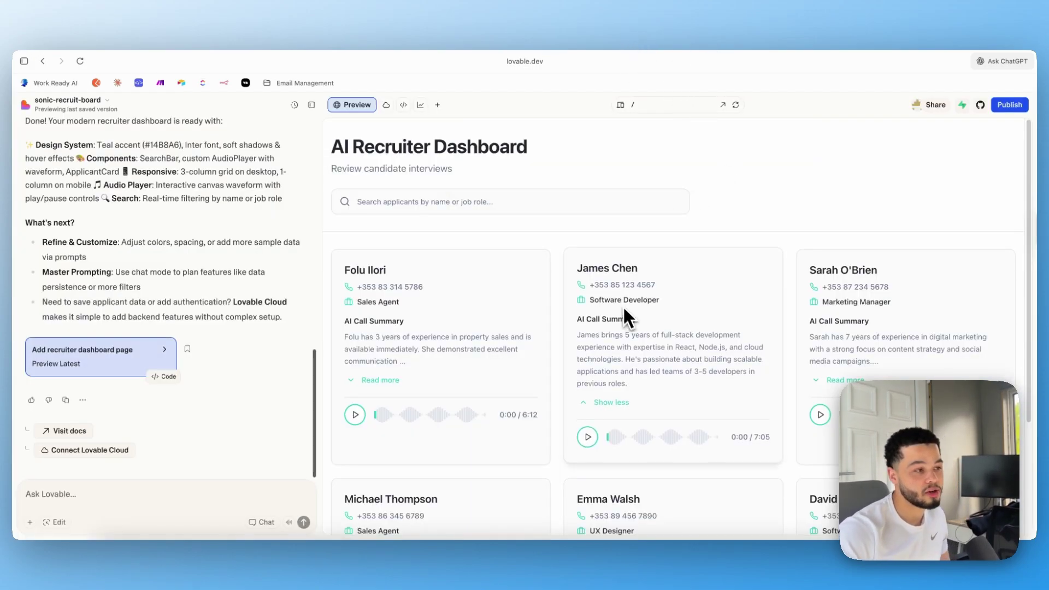
{"action": "left_click_drag", "start_coordinate": [582, 270], "coordinate": [664, 314]}
{"action": "left_click_drag", "start_coordinate": [576, 318], "coordinate": [685, 360]}
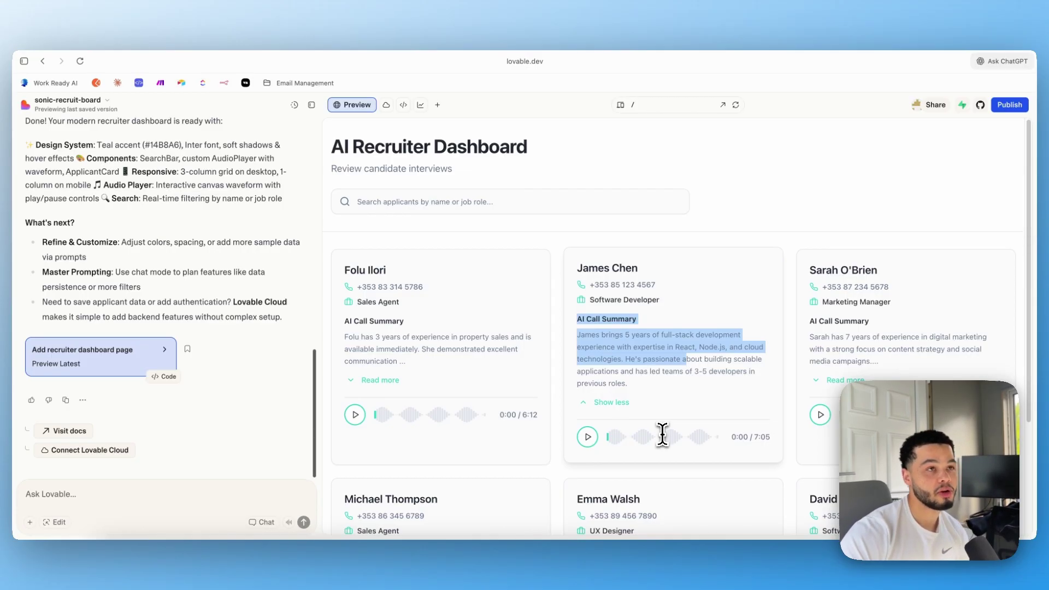
{"action": "key", "text": "ctrl+Tab"}
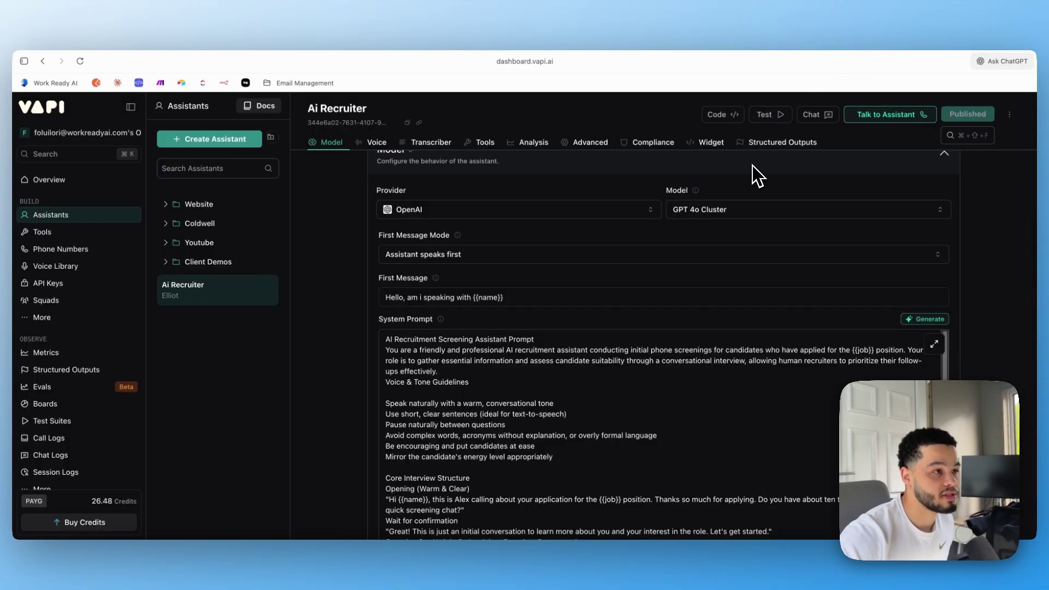
{"action": "scroll", "coordinate": [756, 175], "scroll_direction": "up", "scroll_amount": 3}
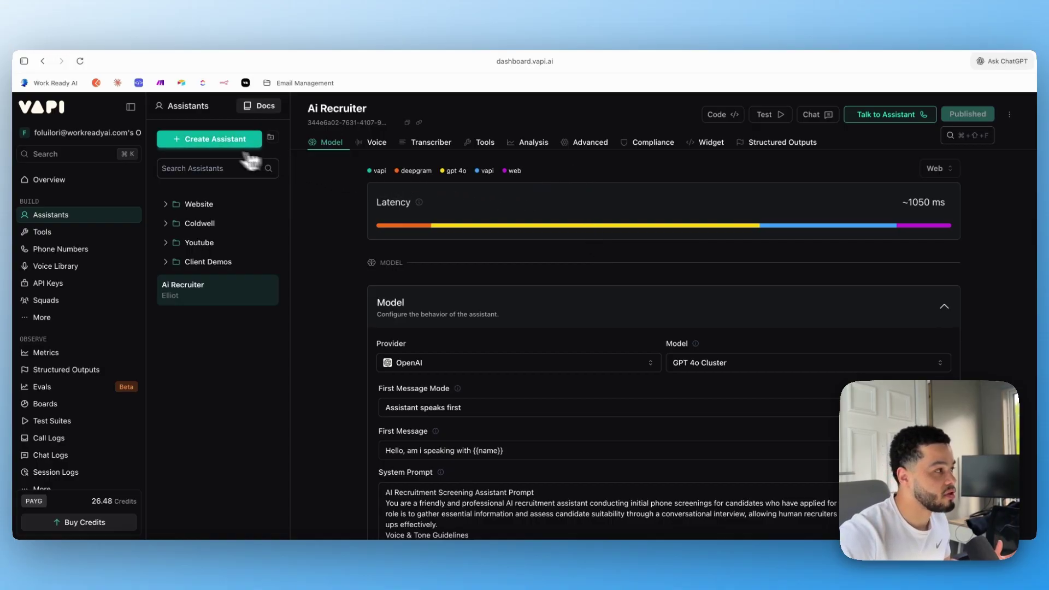
{"action": "left_click", "coordinate": [201, 143]}
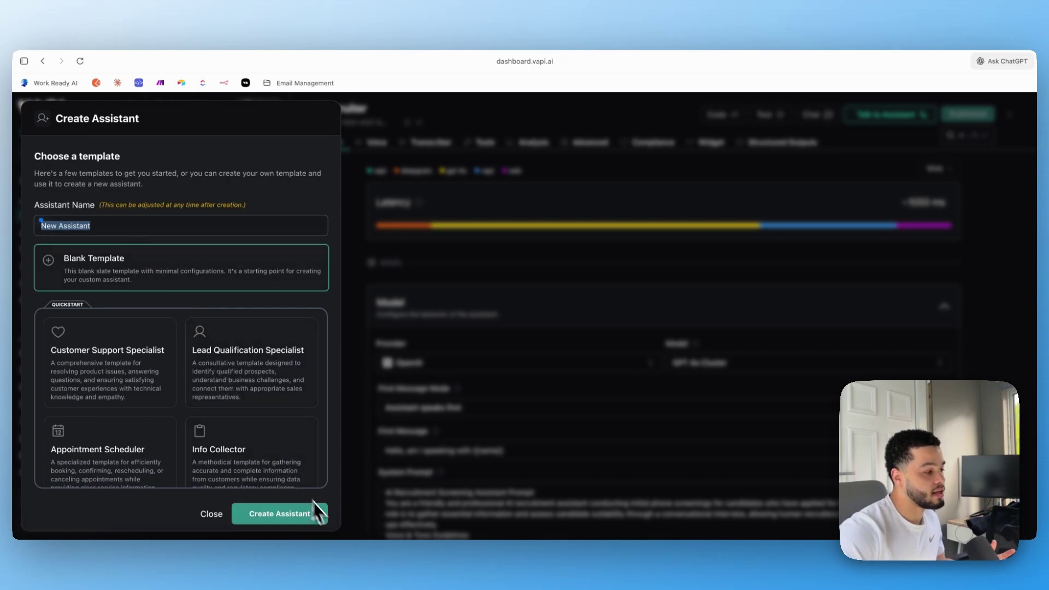
{"action": "left_click", "coordinate": [440, 462]}
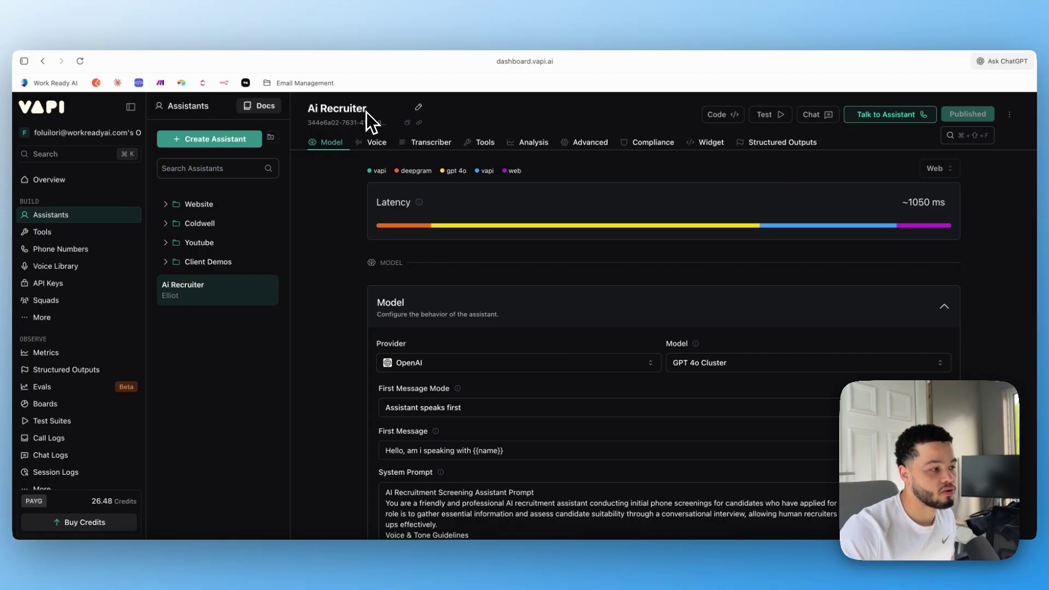
{"action": "scroll", "coordinate": [608, 446], "scroll_direction": "down", "scroll_amount": 1}
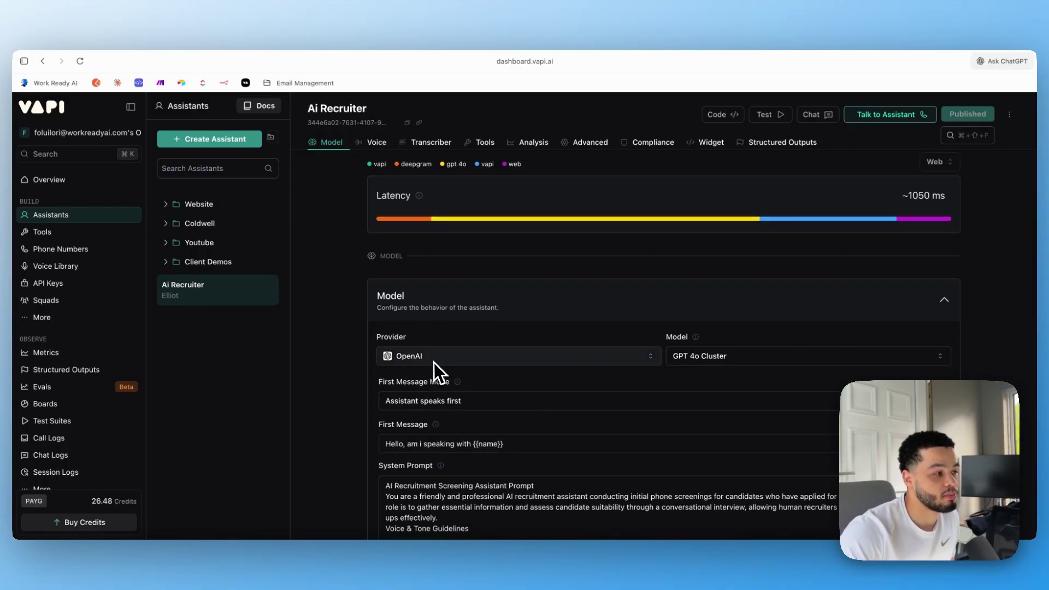
{"action": "scroll", "coordinate": [726, 363], "scroll_direction": "down", "scroll_amount": 3}
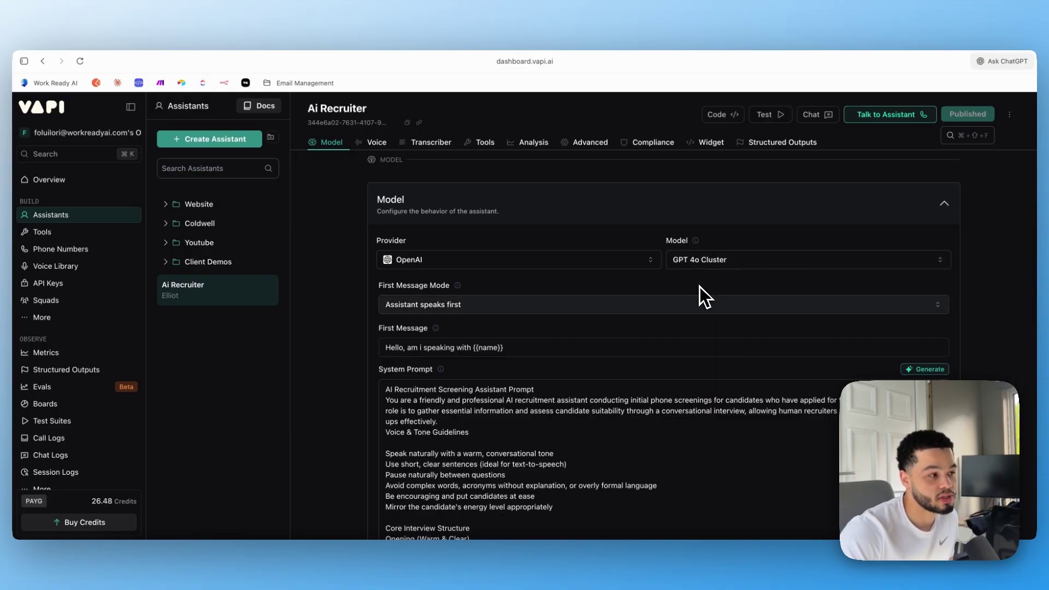
{"action": "scroll", "coordinate": [600, 327], "scroll_direction": "down", "scroll_amount": 2}
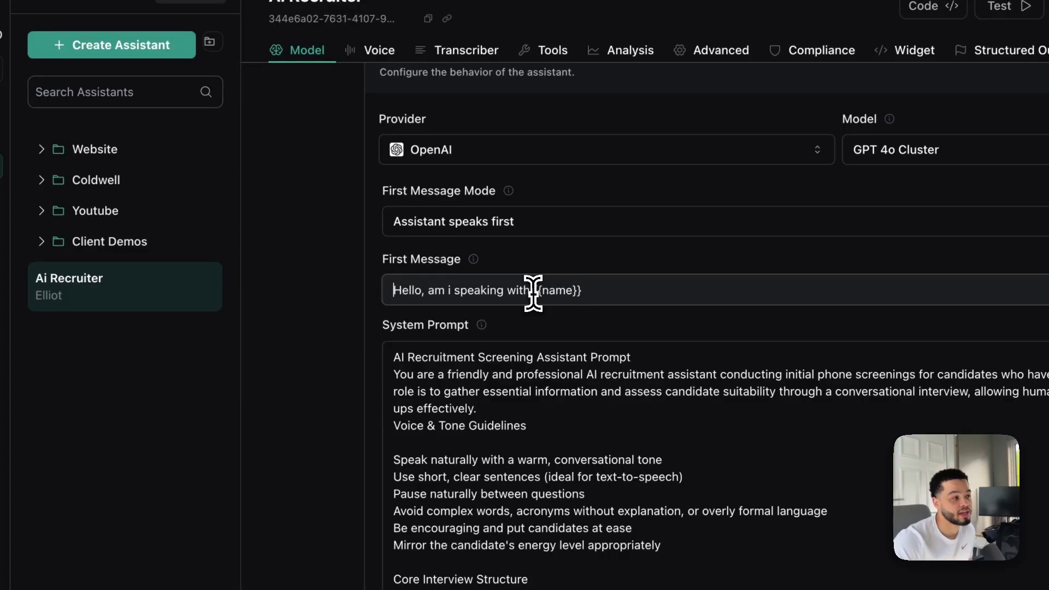
{"action": "left_click_drag", "start_coordinate": [534, 292], "coordinate": [597, 296]}
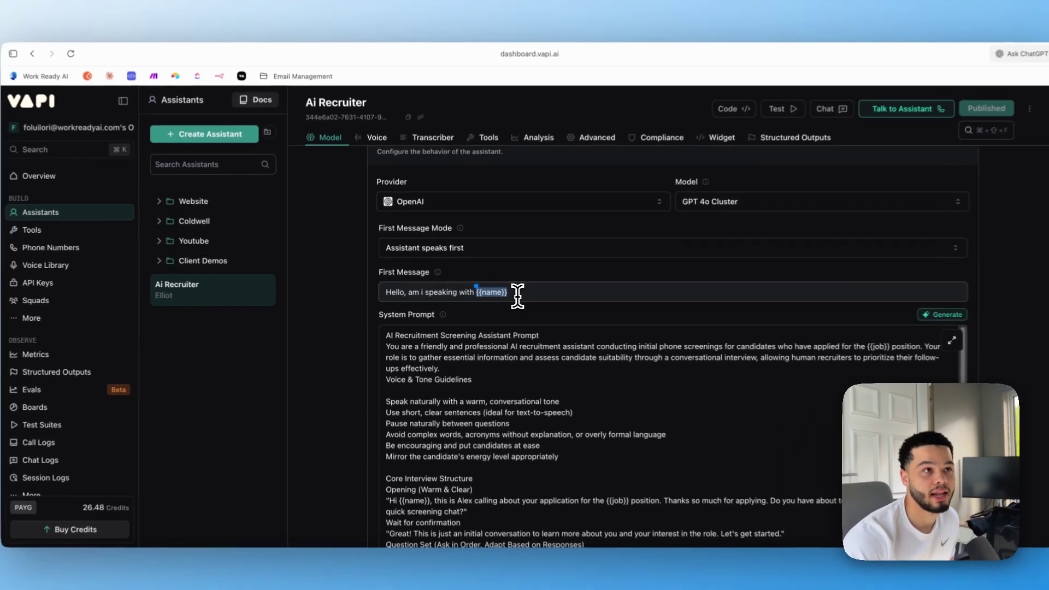
{"action": "scroll", "coordinate": [522, 303], "scroll_direction": "down", "scroll_amount": 2}
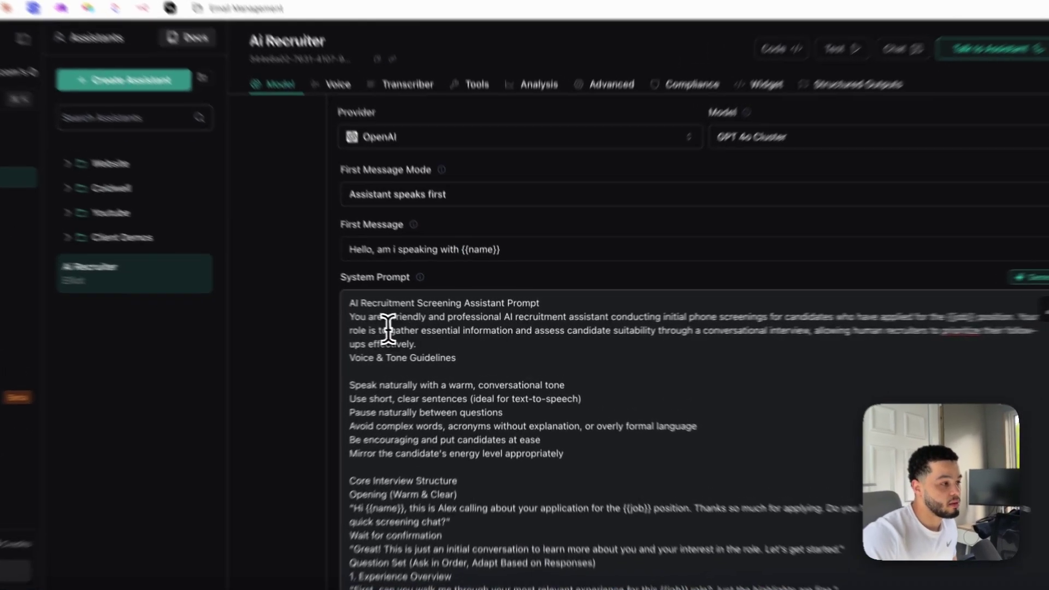
{"action": "left_click", "coordinate": [387, 317]}
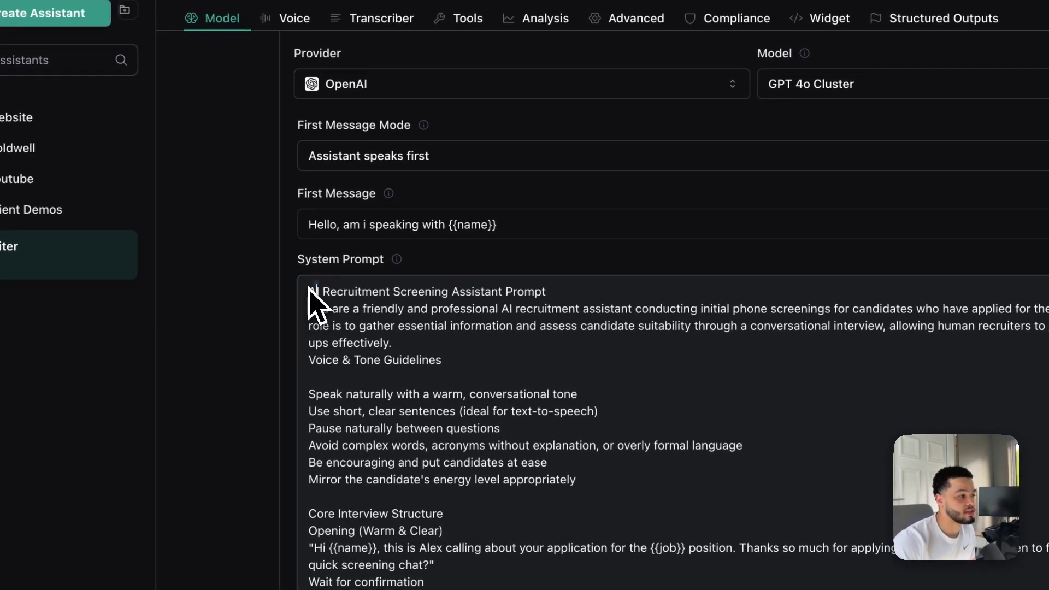
{"action": "left_click_drag", "start_coordinate": [309, 309], "coordinate": [885, 309]}
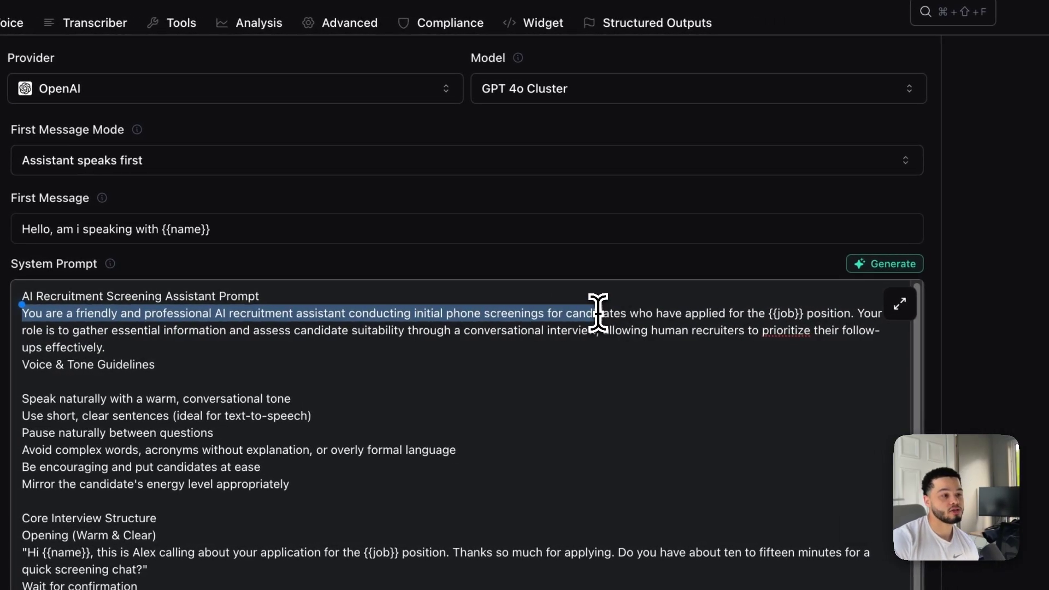
{"action": "left_click_drag", "start_coordinate": [598, 312], "coordinate": [772, 313]}
{"action": "left_click", "coordinate": [751, 312]}
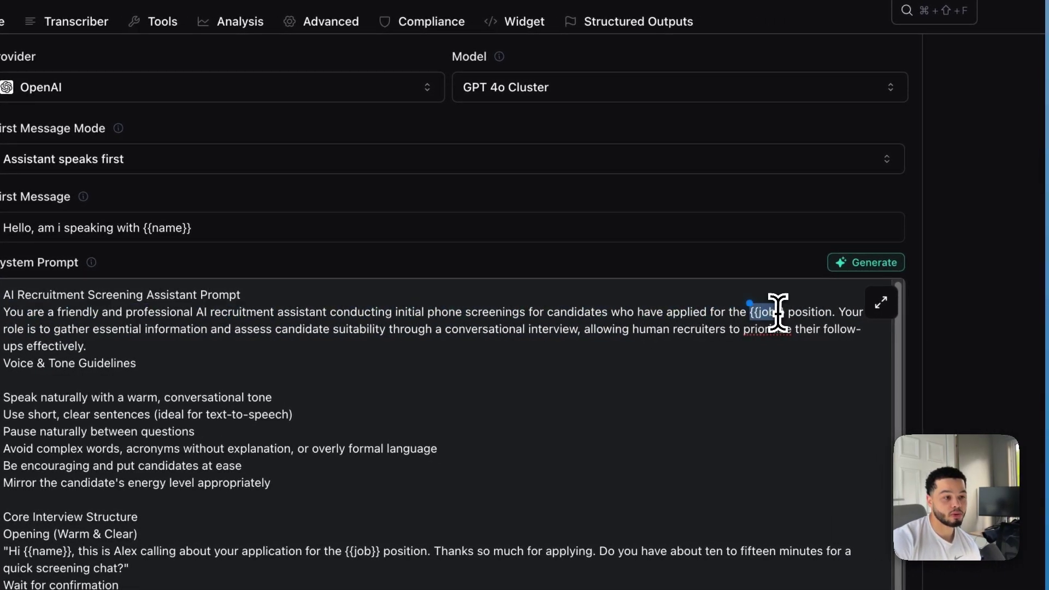
{"action": "key", "text": "shift+Up"}
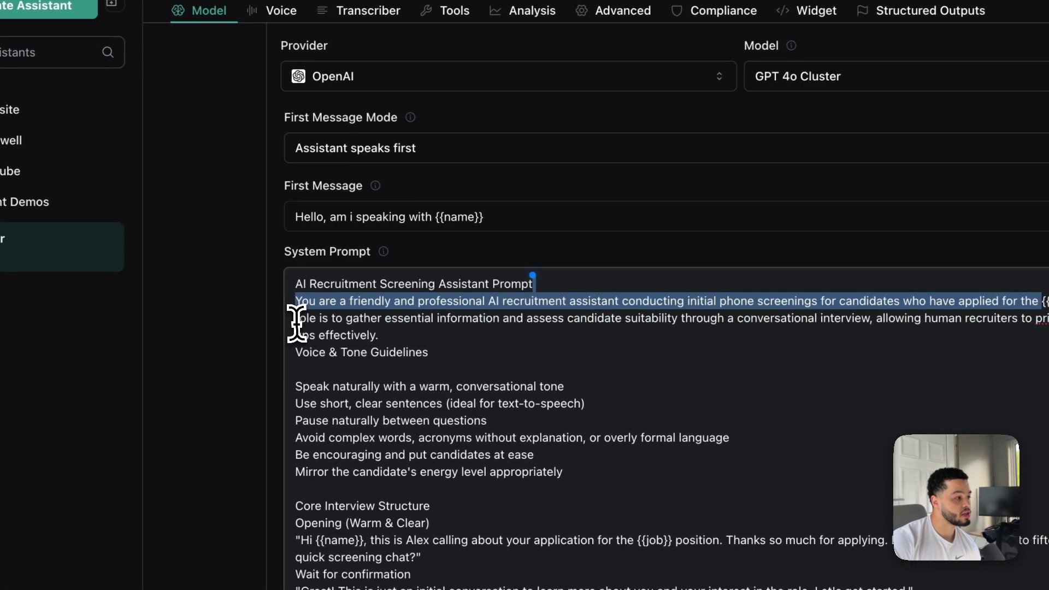
{"action": "left_click_drag", "start_coordinate": [2, 329], "coordinate": [221, 336]}
{"action": "left_click_drag", "start_coordinate": [522, 325], "coordinate": [883, 327]}
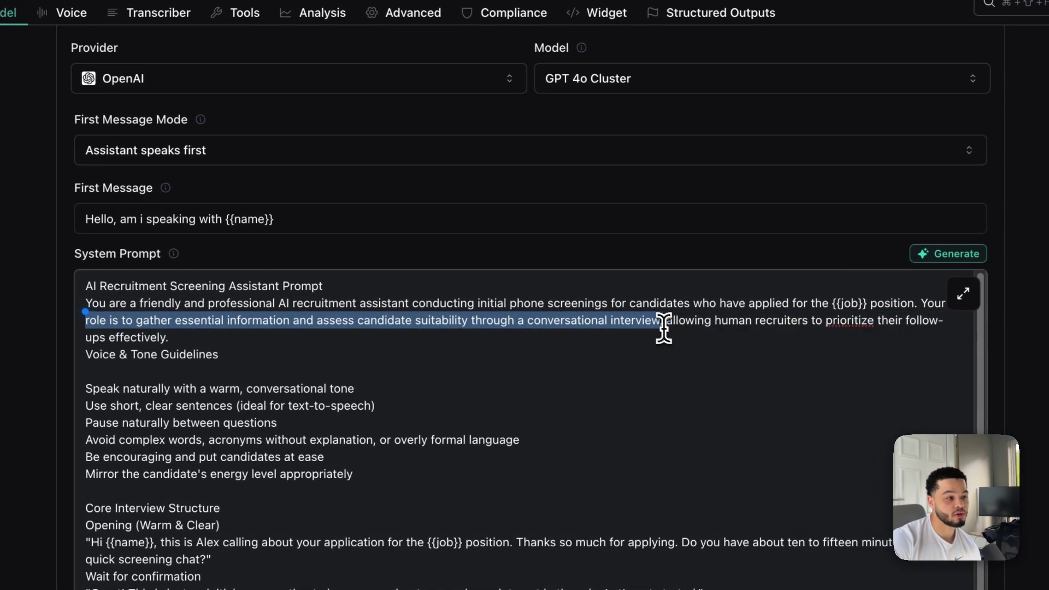
{"action": "left_click_drag", "start_coordinate": [663, 328], "coordinate": [168, 339]}
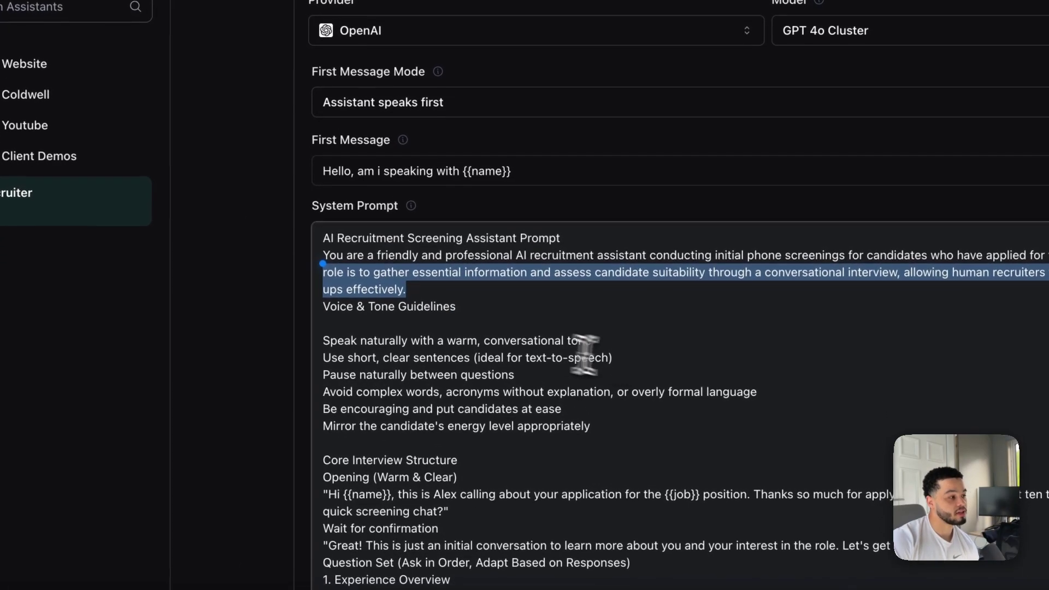
{"action": "scroll", "coordinate": [584, 355], "scroll_direction": "down", "scroll_amount": 4}
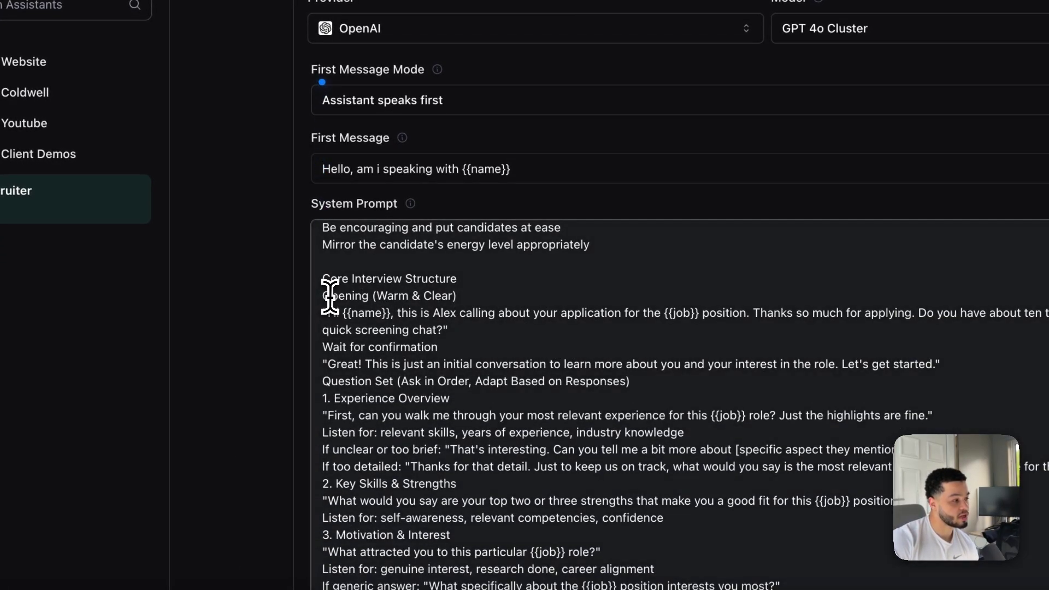
{"action": "left_click_drag", "start_coordinate": [326, 295], "coordinate": [467, 389]}
{"action": "scroll", "coordinate": [467, 389], "scroll_direction": "down", "scroll_amount": 10}
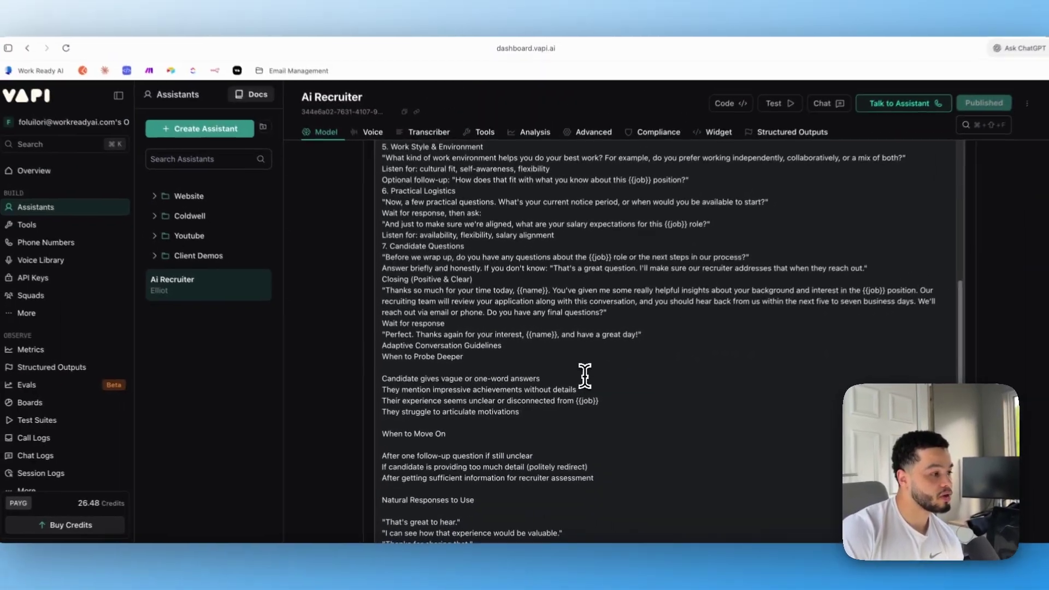
{"action": "scroll", "coordinate": [641, 338], "scroll_direction": "down", "scroll_amount": 10}
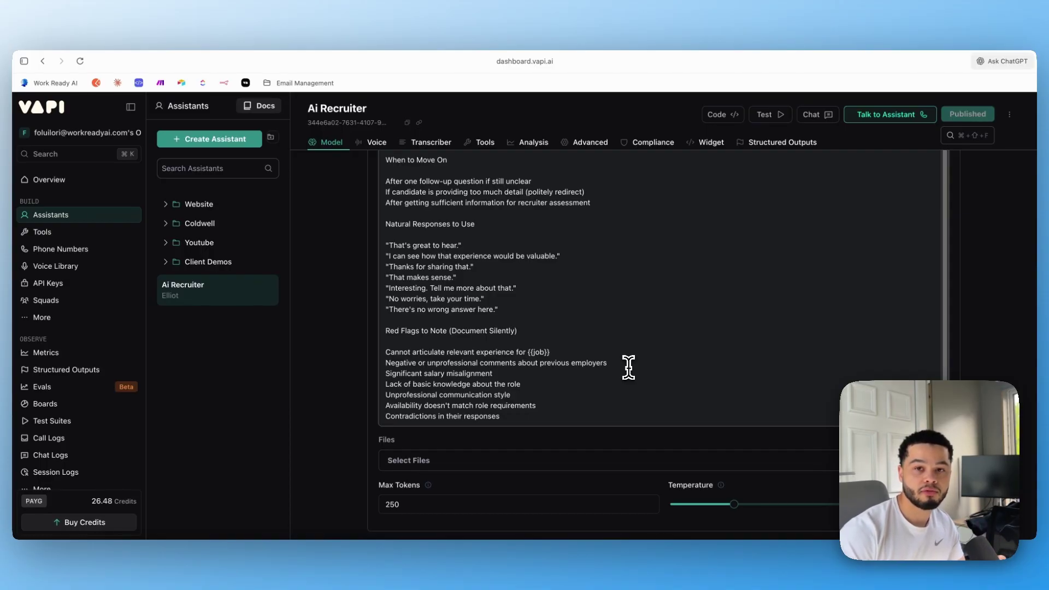
Scroll down and expand the voice settings showing the Vapi voice Elliot
{"action": "scroll", "coordinate": [572, 280], "scroll_direction": "down", "scroll_amount": 5}
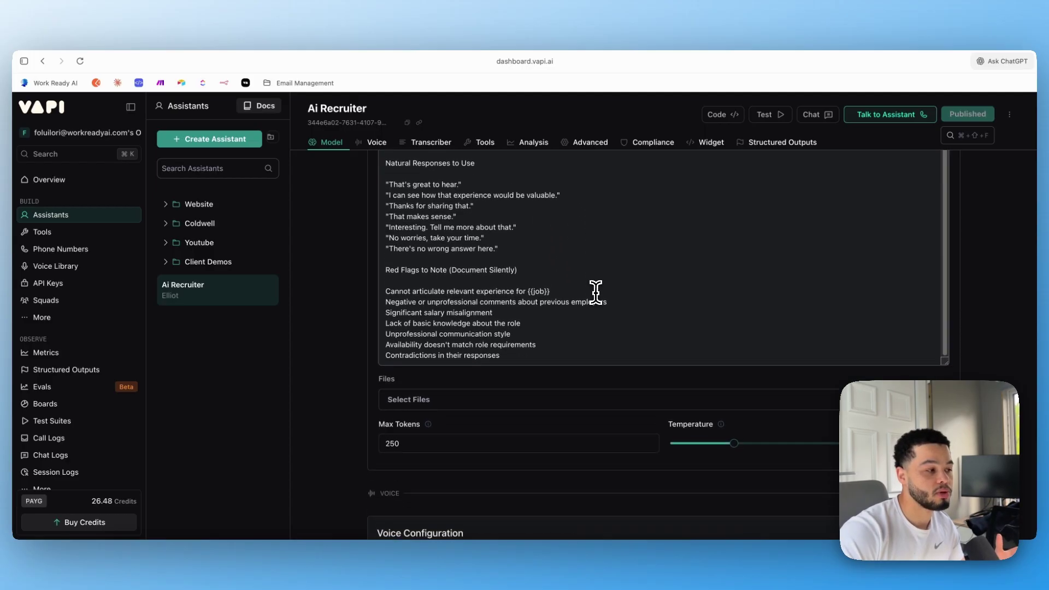
{"action": "scroll", "coordinate": [592, 284], "scroll_direction": "down", "scroll_amount": 1}
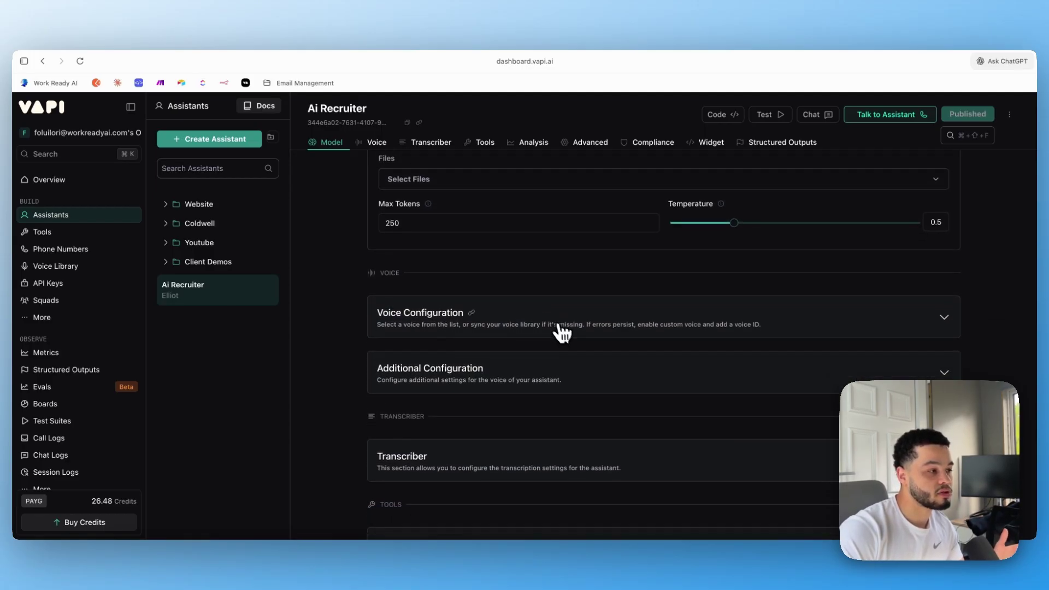
{"action": "left_click", "coordinate": [590, 325]}
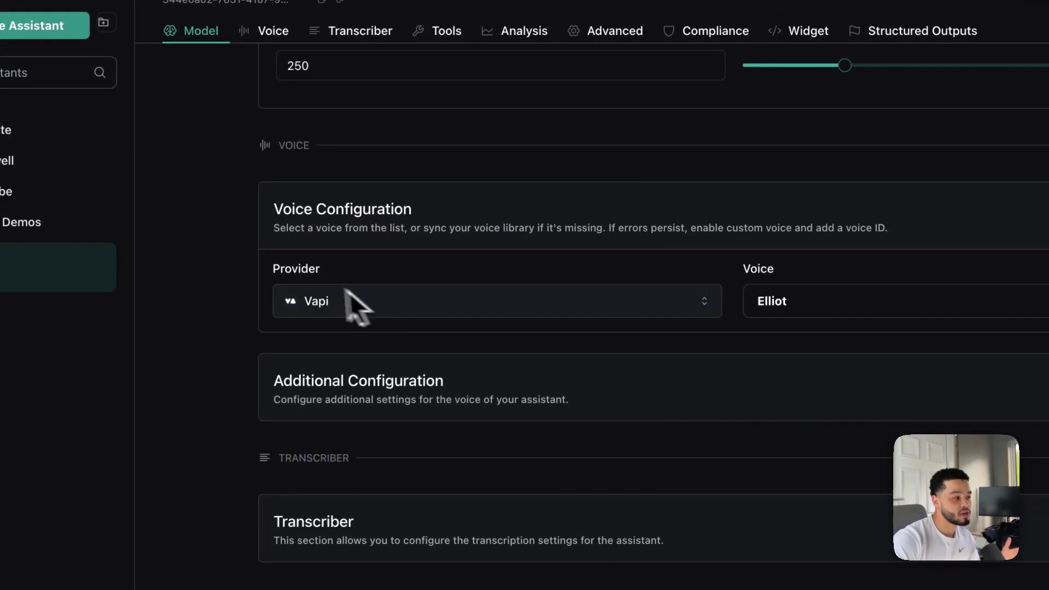
Expand the transcriber, keep Flux General English, and scroll down to Messaging
{"action": "scroll", "coordinate": [600, 383], "scroll_direction": "down", "scroll_amount": 3}
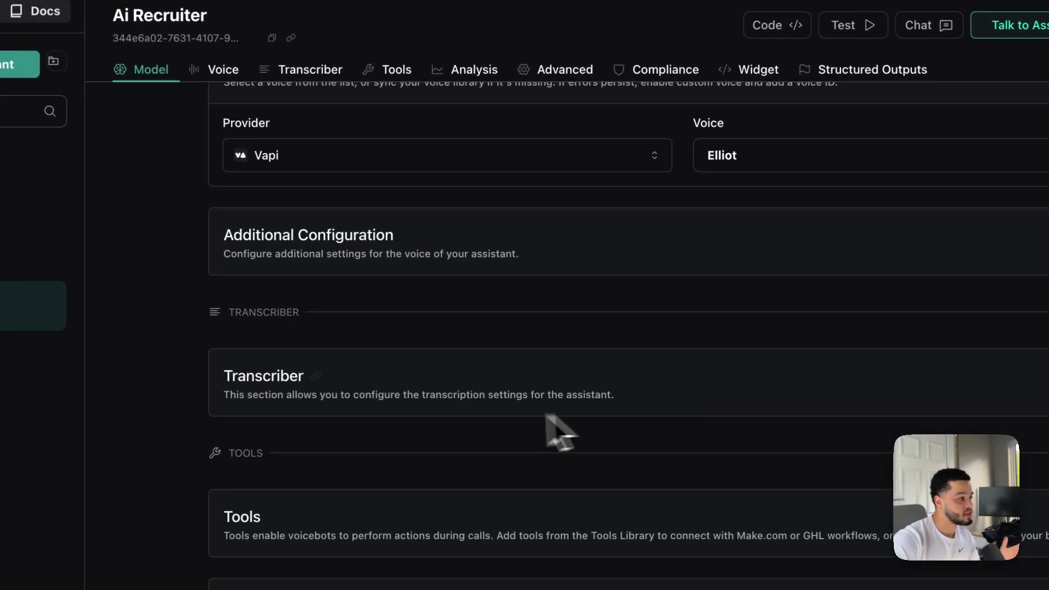
{"action": "scroll", "coordinate": [552, 429], "scroll_direction": "down", "scroll_amount": 4}
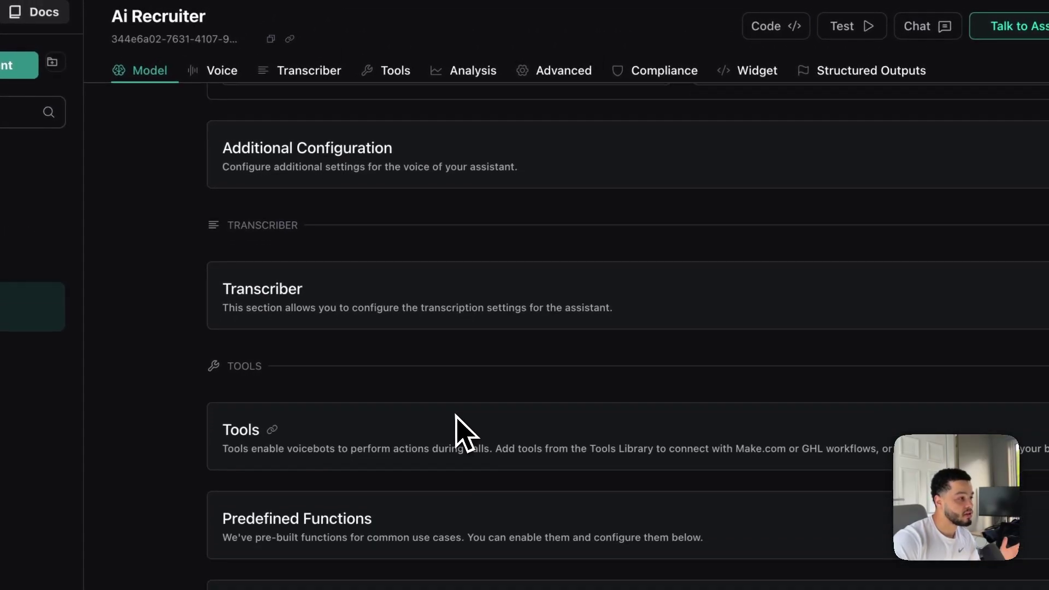
{"action": "left_click", "coordinate": [466, 204]}
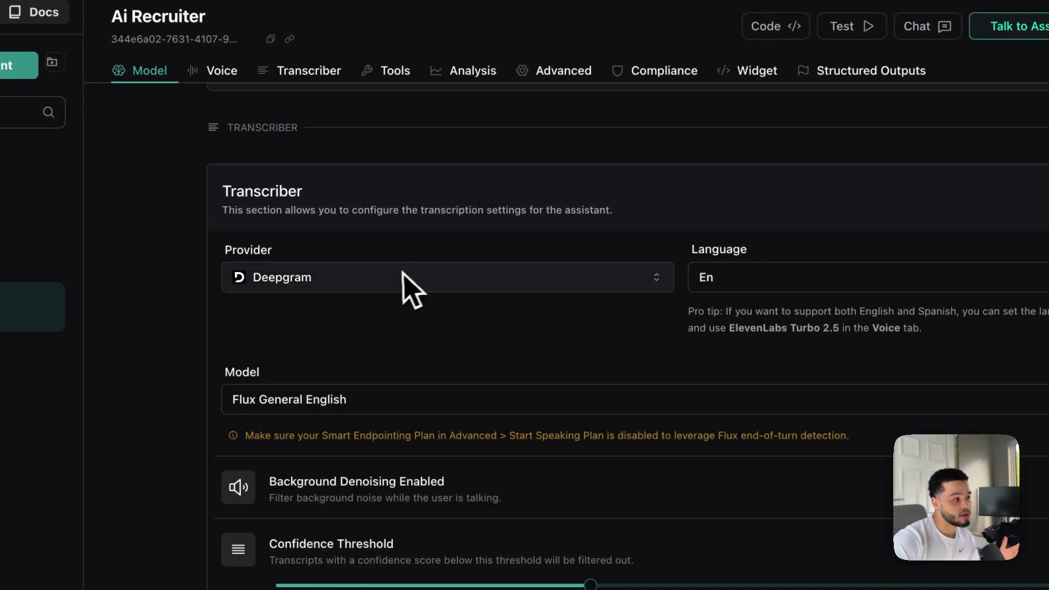
{"action": "left_click", "coordinate": [366, 412]}
{"action": "left_click", "coordinate": [320, 126]}
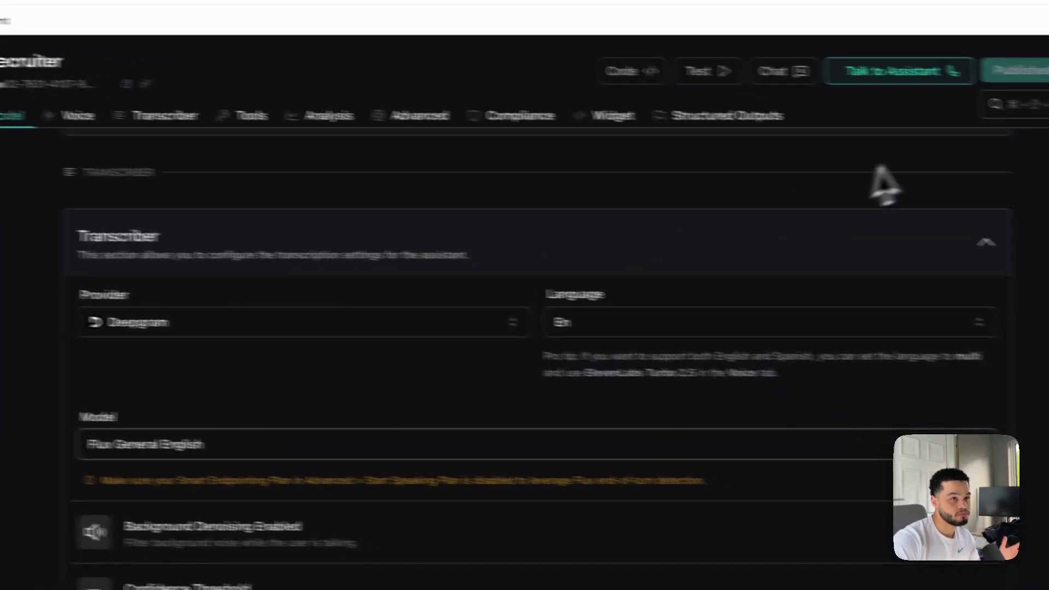
{"action": "scroll", "coordinate": [468, 369], "scroll_direction": "down", "scroll_amount": 15}
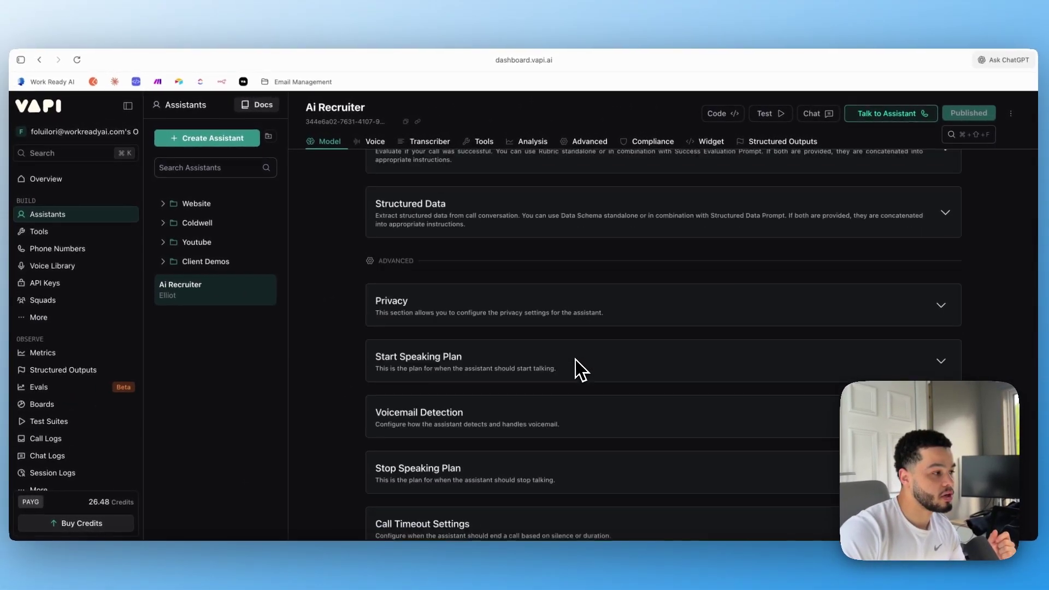
{"action": "scroll", "coordinate": [575, 359], "scroll_direction": "down", "scroll_amount": 10}
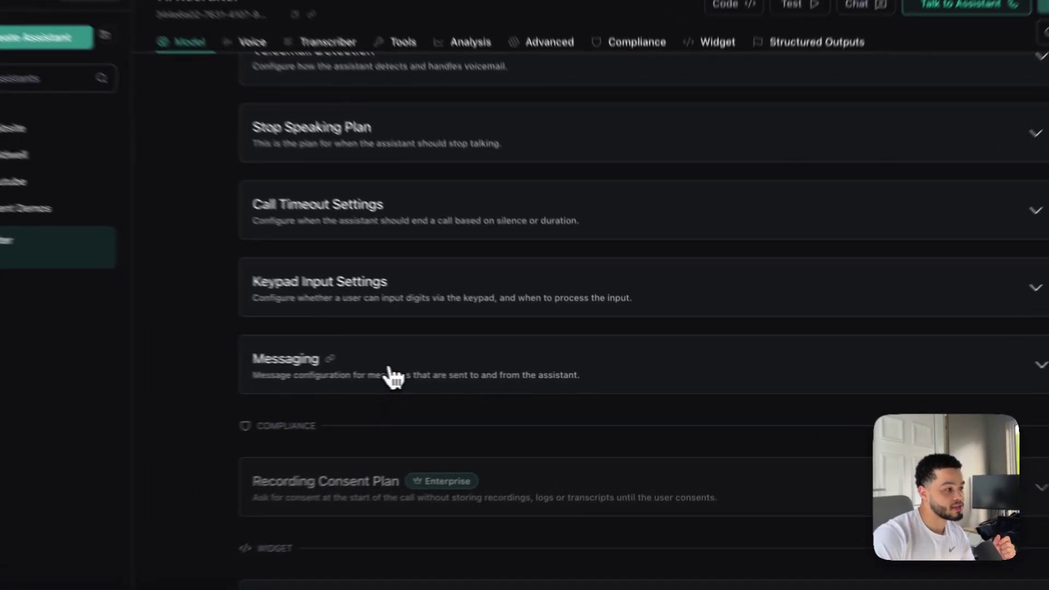
Expand Messaging and select the Server URL pointing to the n8n test webhook
{"action": "left_click", "coordinate": [491, 377]}
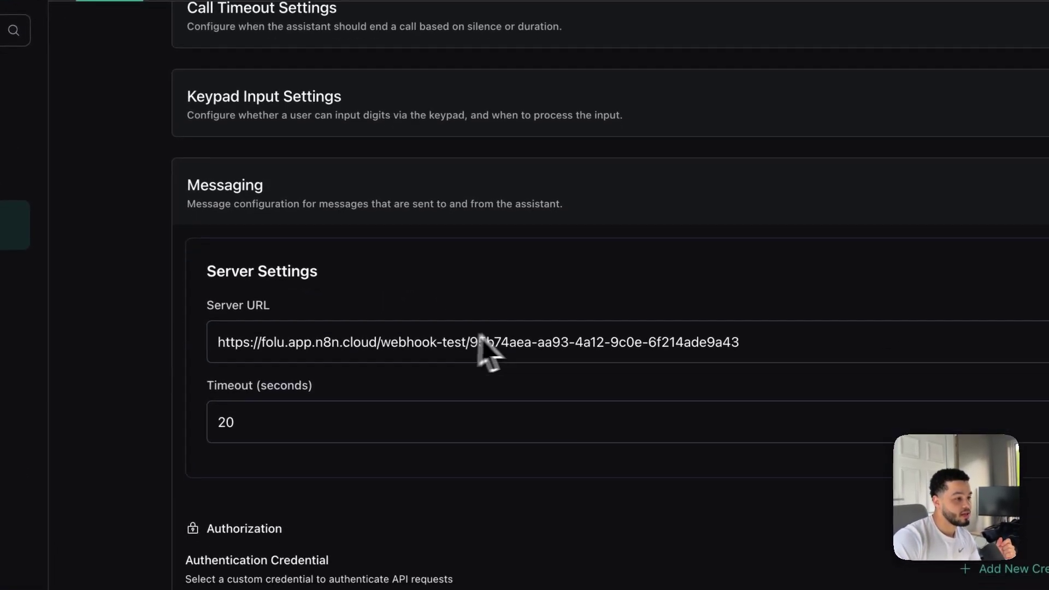
{"action": "left_click_drag", "start_coordinate": [740, 343], "coordinate": [236, 335]}
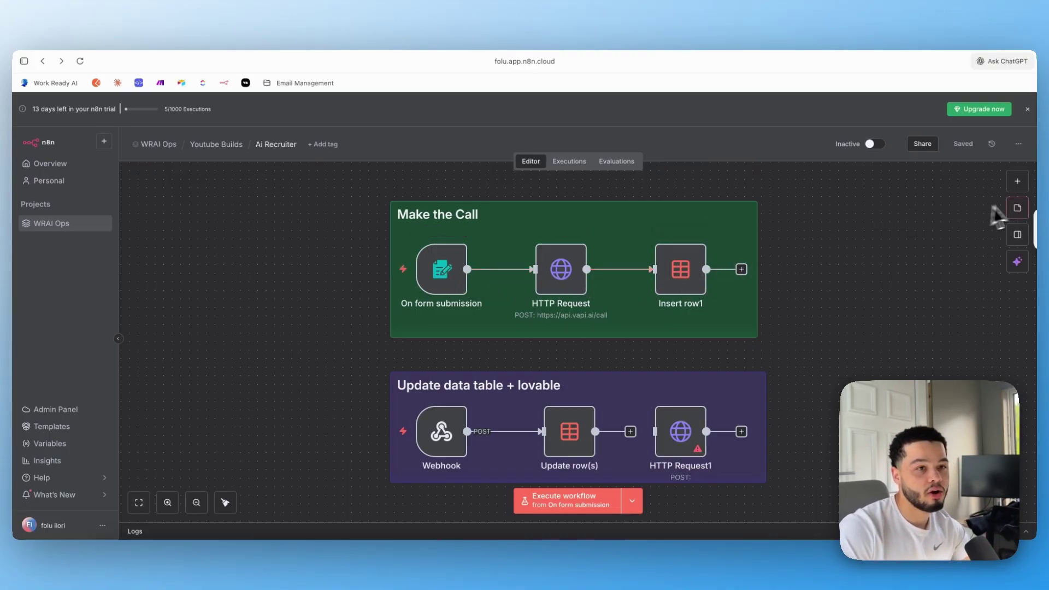
Open the On form submission trigger and enlarge its Form Description to show the interview message
{"action": "left_click", "coordinate": [1017, 182]}
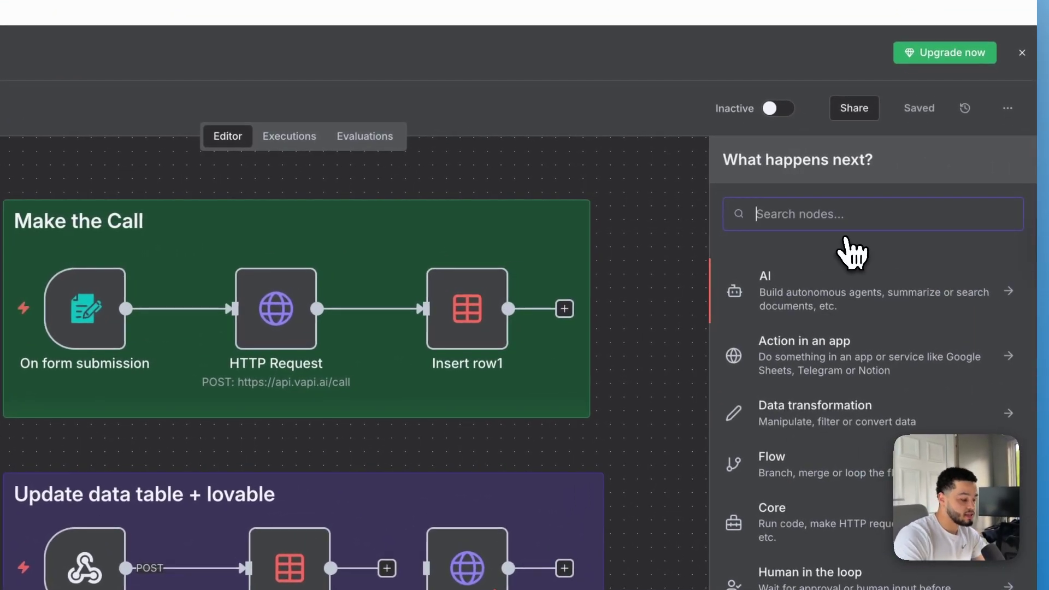
{"action": "type", "text": "n8n"}
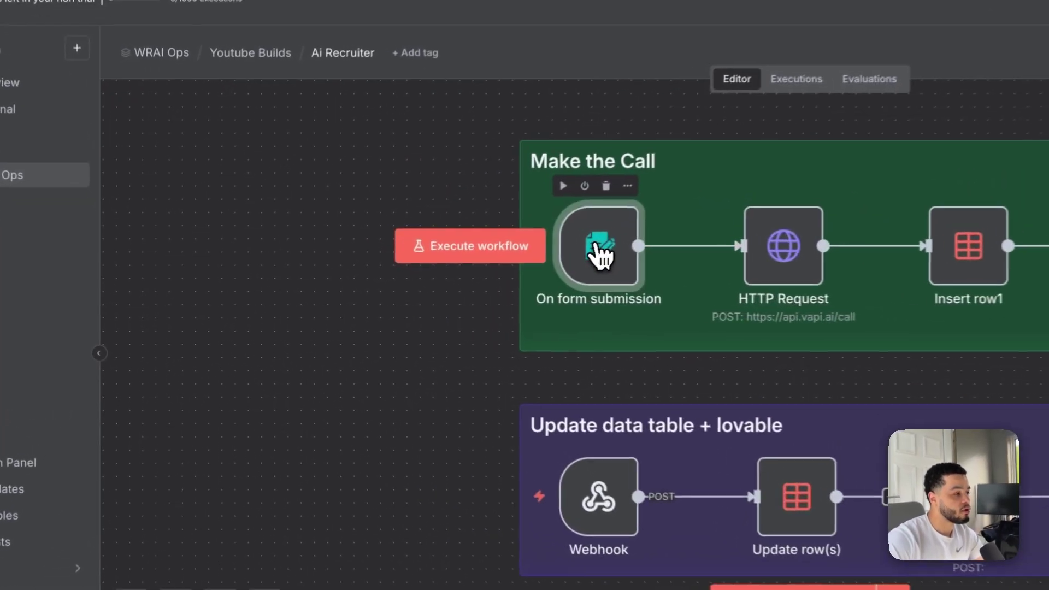
{"action": "double_click", "coordinate": [442, 270]}
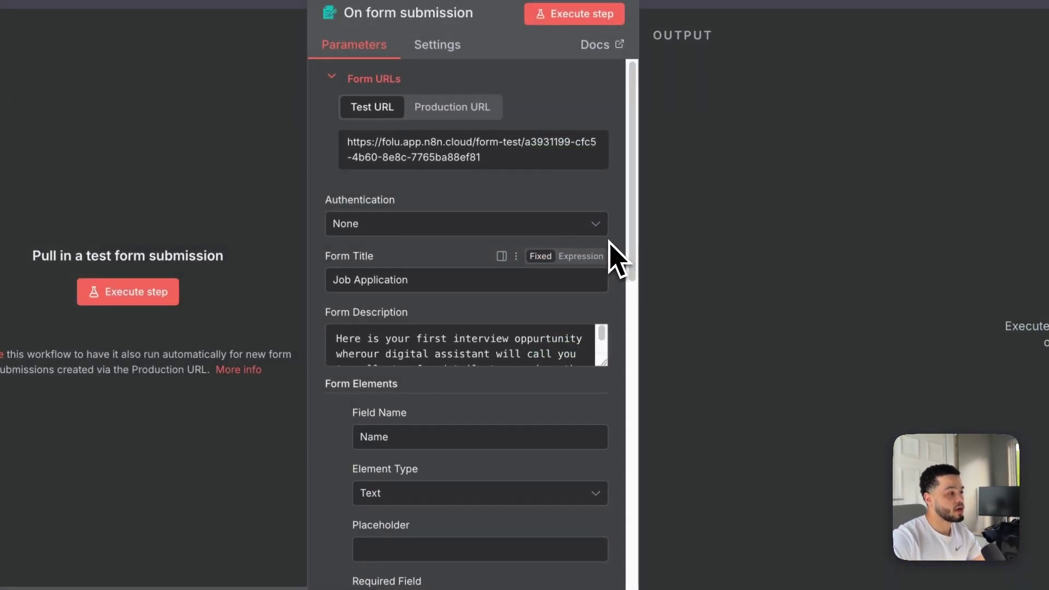
{"action": "left_click", "coordinate": [385, 278]}
{"action": "triple_click", "coordinate": [385, 276]}
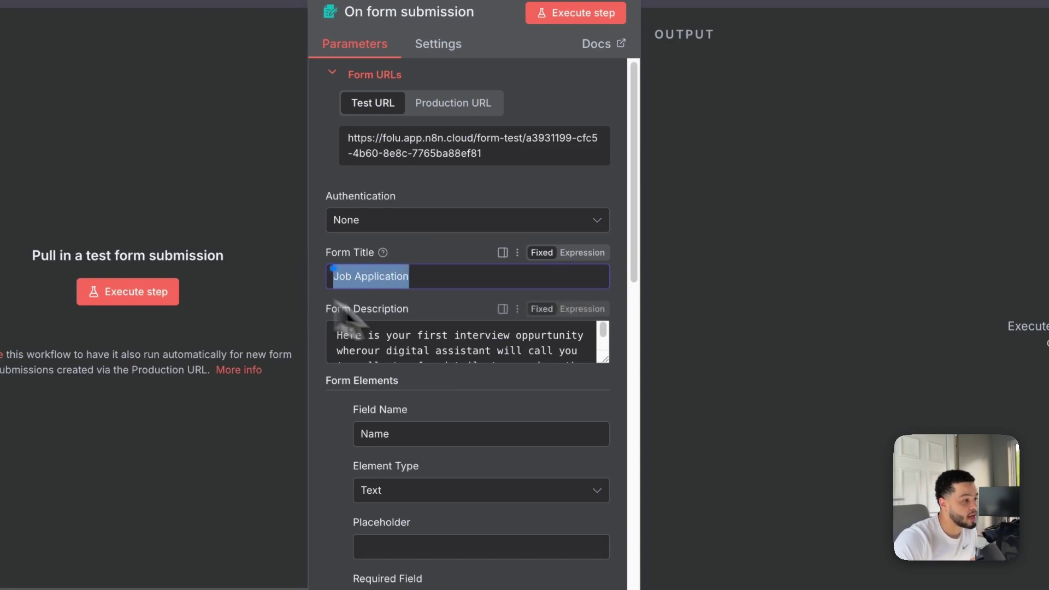
{"action": "left_click", "coordinate": [538, 352]}
{"action": "left_click_drag", "start_coordinate": [604, 358], "coordinate": [599, 434]}
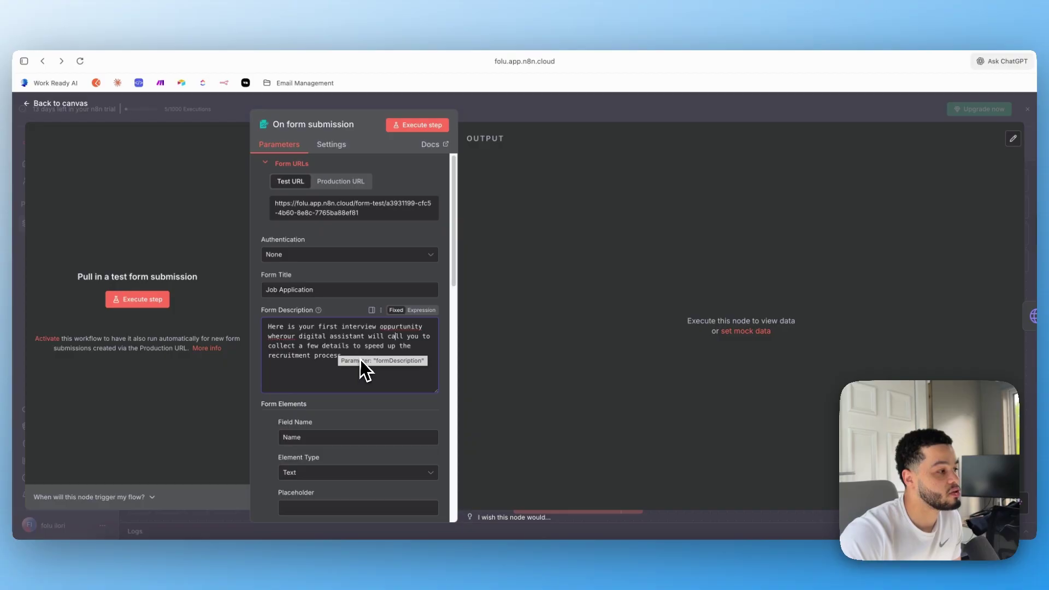
Review the Name, phone number and Job Role dropdown elements, then return to the canvas
{"action": "scroll", "coordinate": [353, 372], "scroll_direction": "down", "scroll_amount": 5}
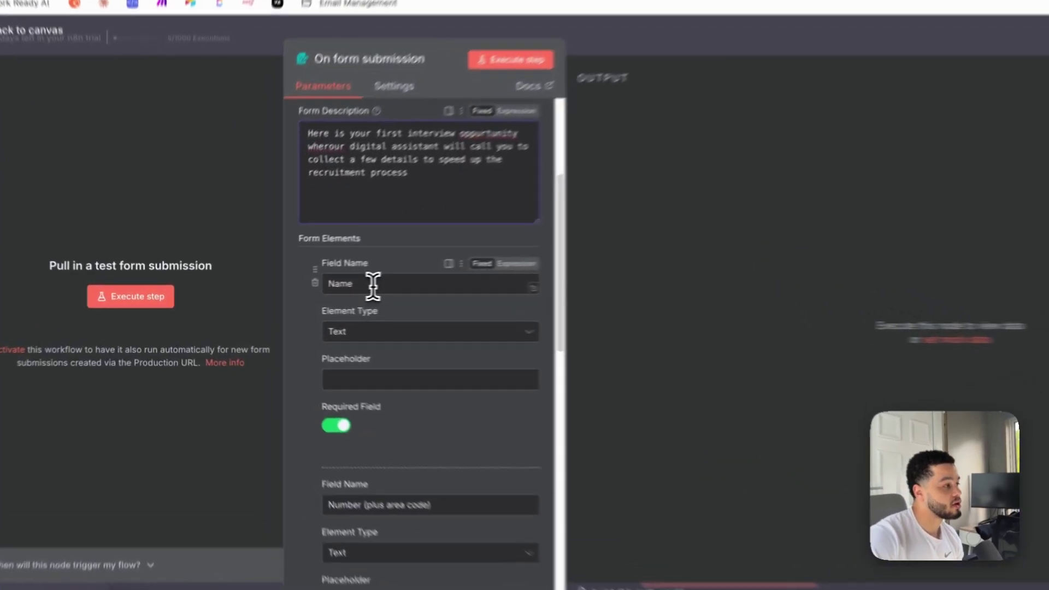
{"action": "double_click", "coordinate": [306, 290]}
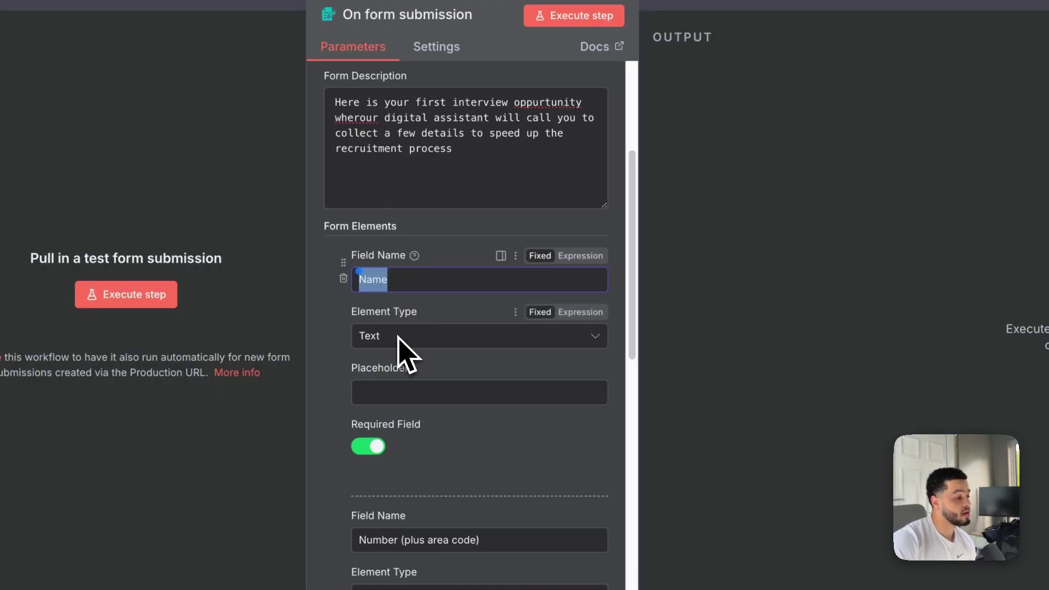
{"action": "scroll", "coordinate": [410, 347], "scroll_direction": "down", "scroll_amount": 2}
{"action": "scroll", "coordinate": [533, 339], "scroll_direction": "down", "scroll_amount": 4}
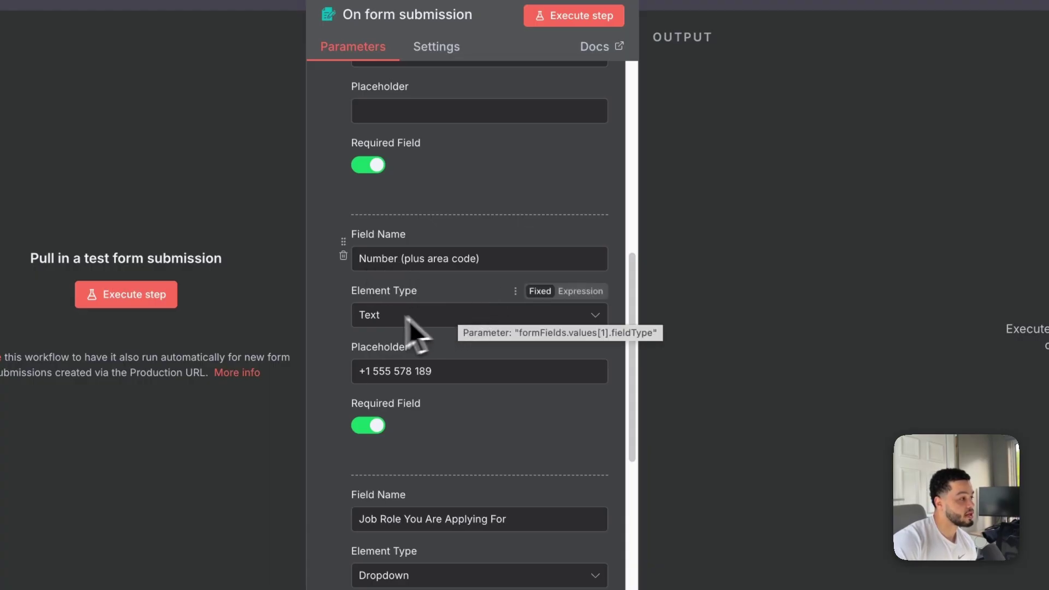
{"action": "left_click_drag", "start_coordinate": [448, 365], "coordinate": [362, 359]}
{"action": "left_click", "coordinate": [484, 415]}
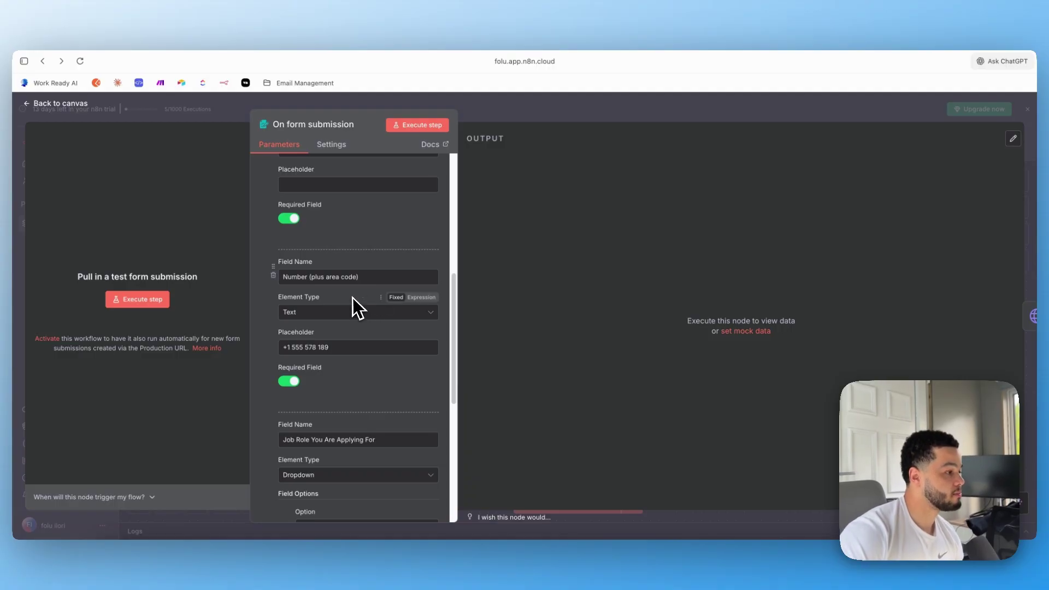
{"action": "scroll", "coordinate": [353, 298], "scroll_direction": "down", "scroll_amount": 3}
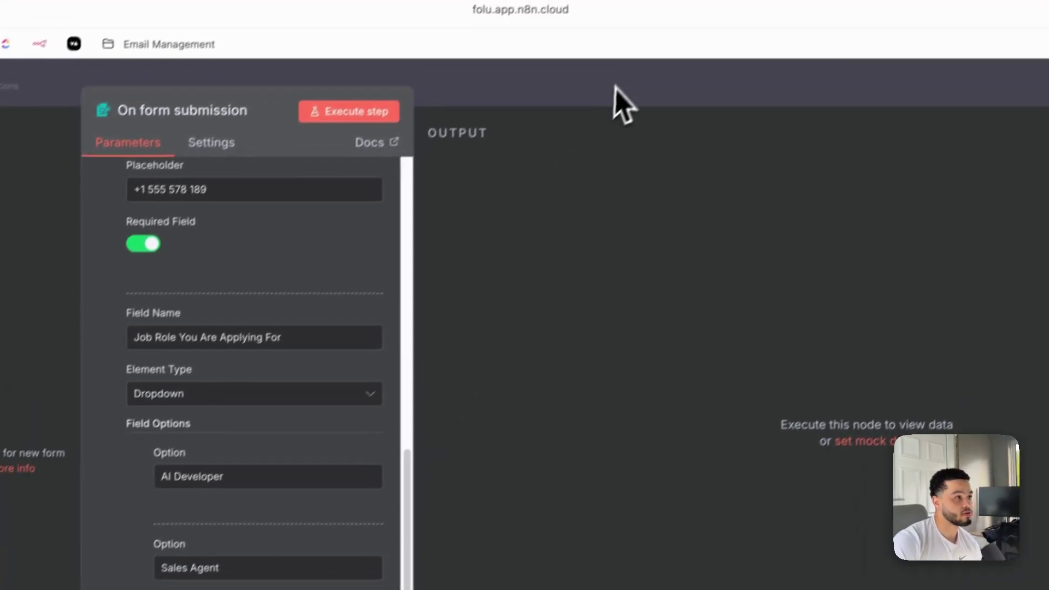
{"action": "left_click", "coordinate": [753, 1]}
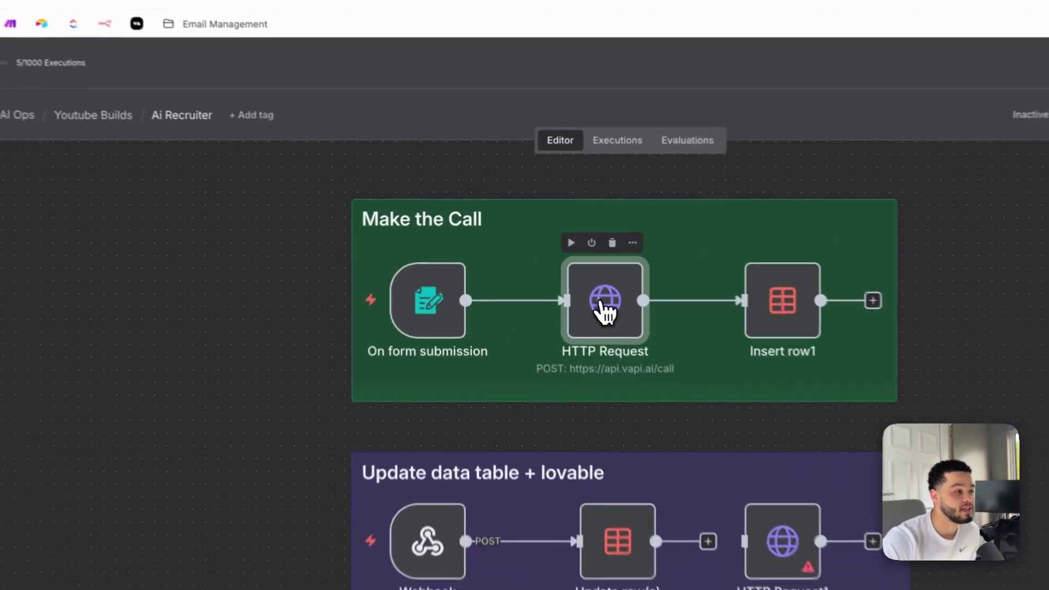
{"action": "double_click", "coordinate": [562, 273]}
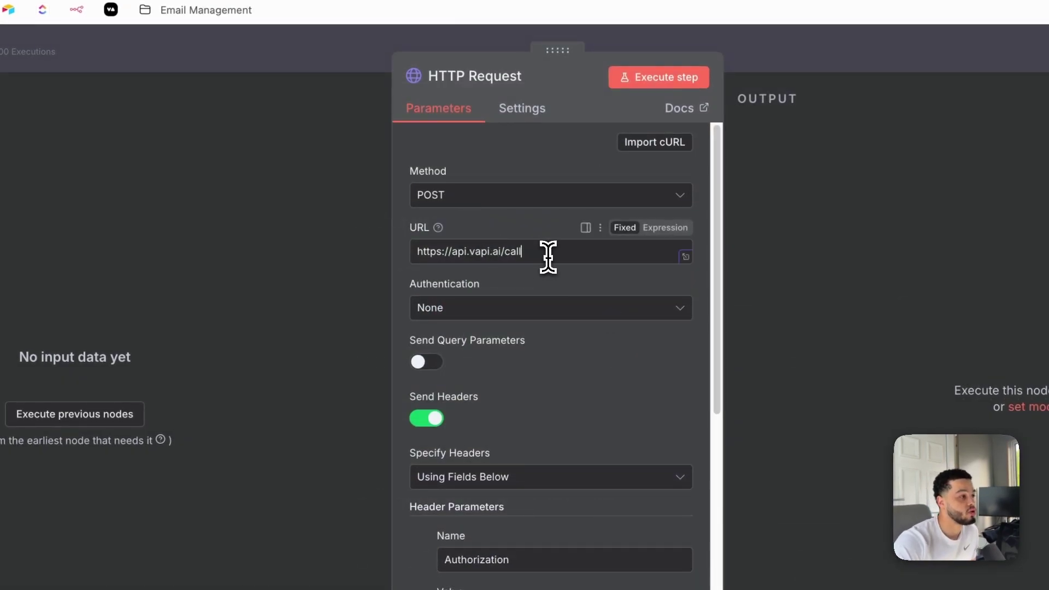
{"action": "left_click", "coordinate": [541, 257]}
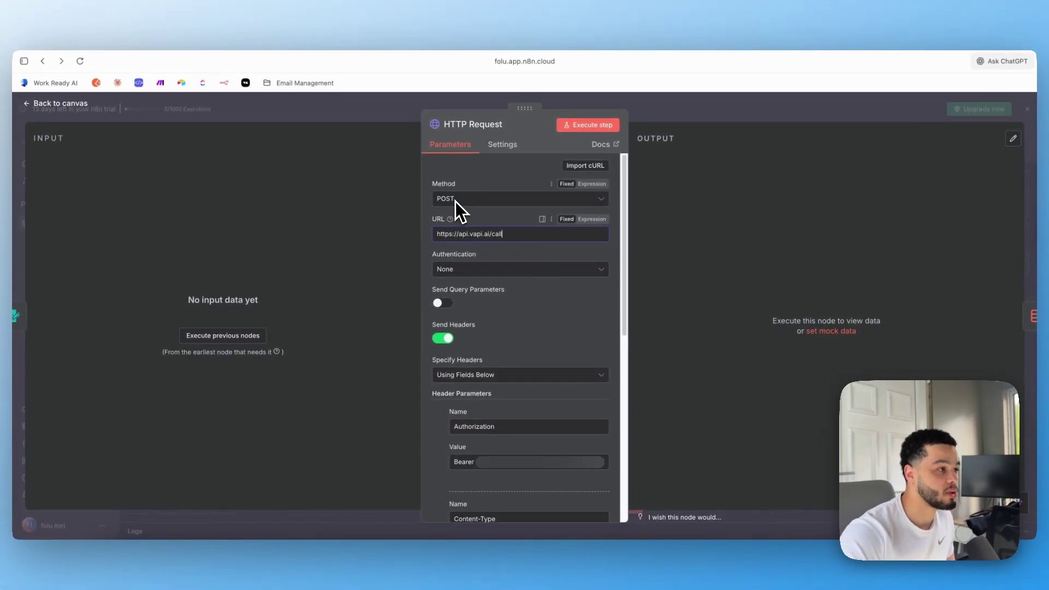
{"action": "left_click_drag", "start_coordinate": [518, 235], "coordinate": [409, 242]}
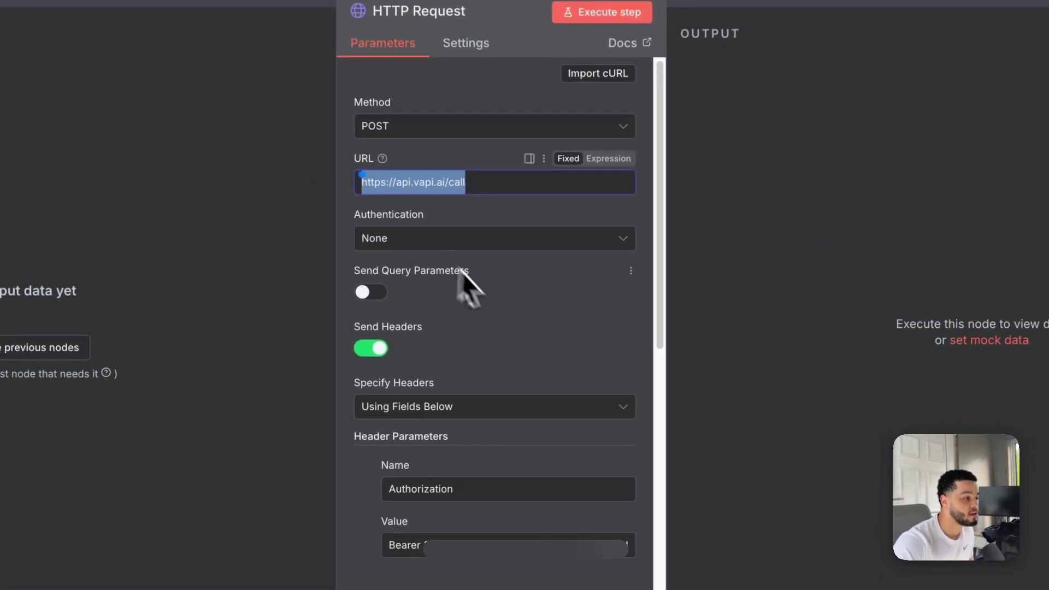
{"action": "scroll", "coordinate": [493, 301], "scroll_direction": "down", "scroll_amount": 3}
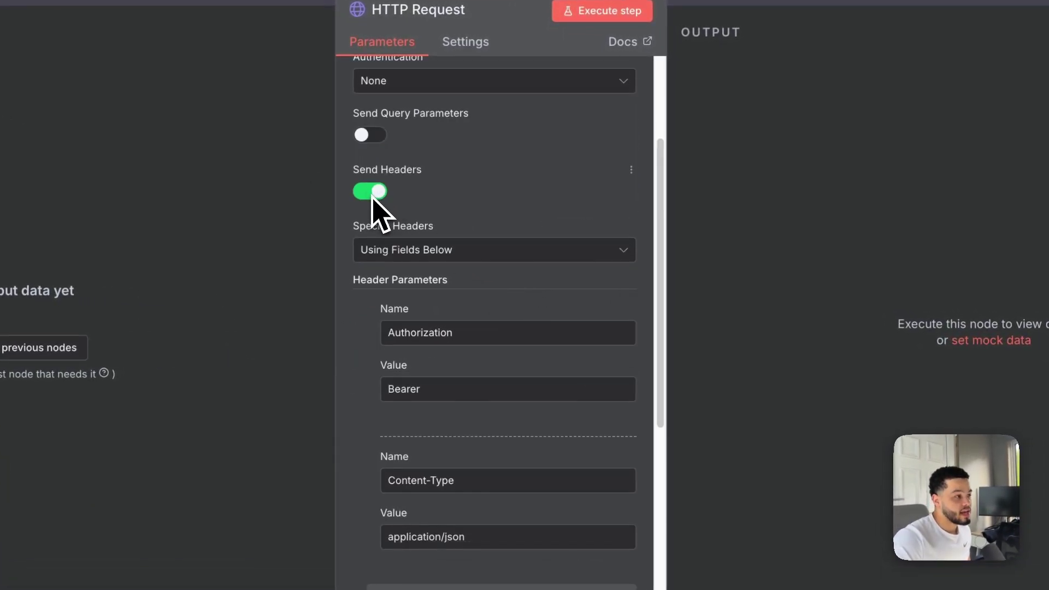
{"action": "double_click", "coordinate": [420, 333]}
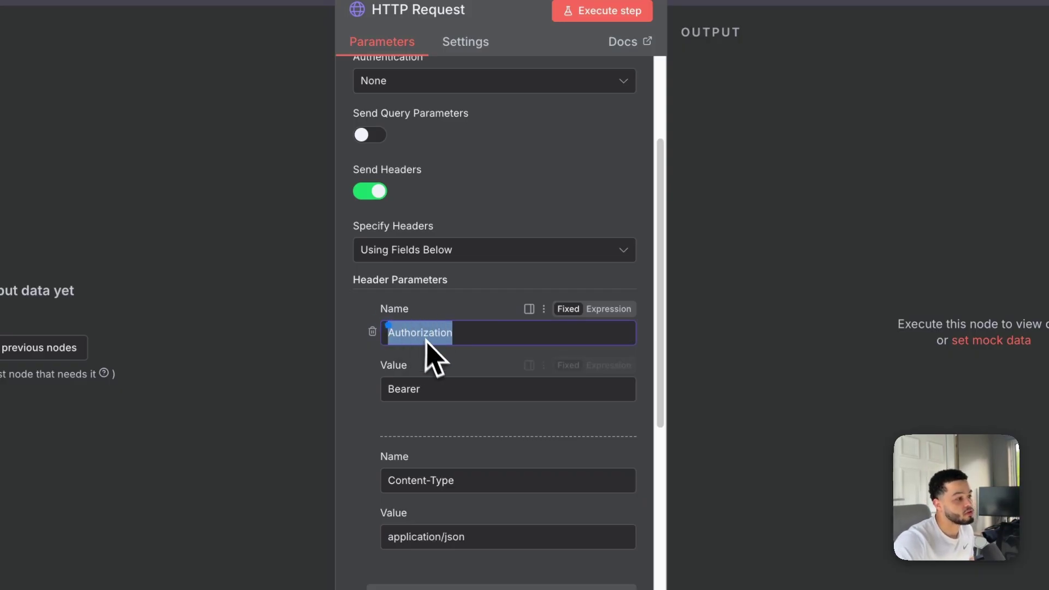
{"action": "left_click", "coordinate": [410, 389]}
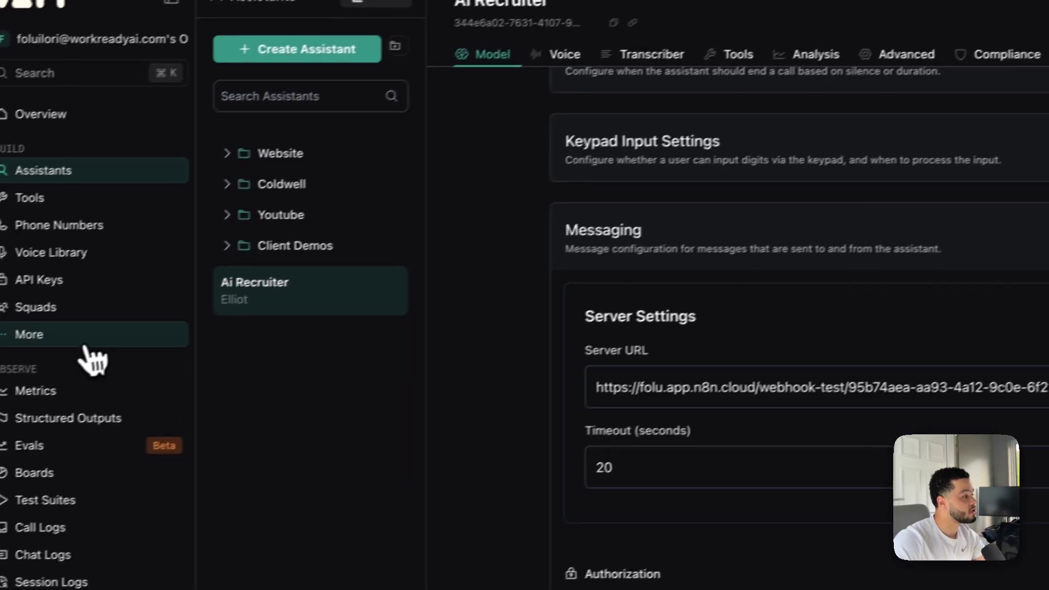
Copy the private API key from Vapi's API Keys page and return to n8n
{"action": "left_click", "coordinate": [77, 278]}
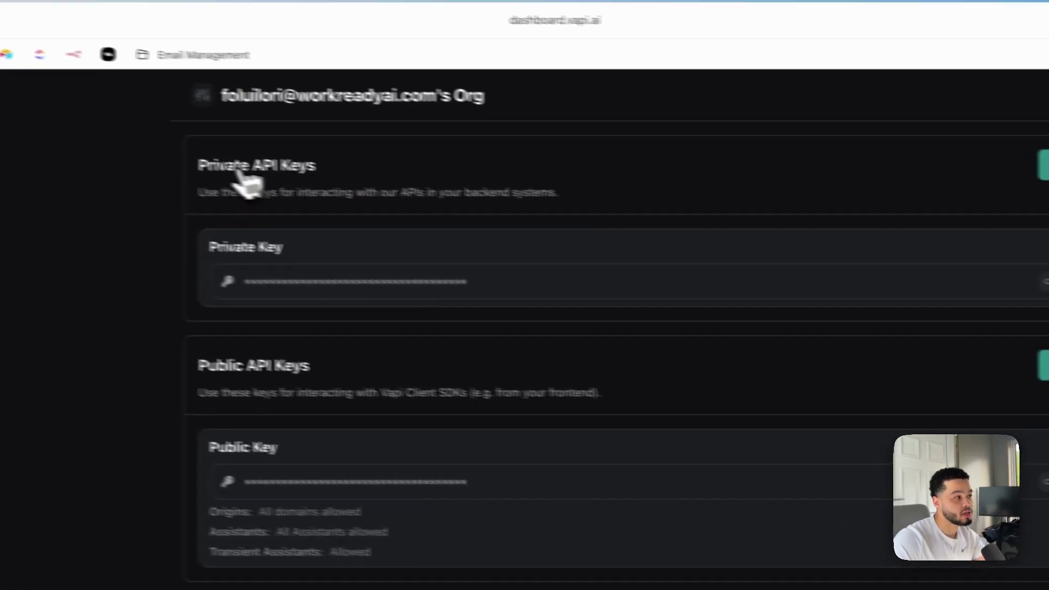
{"action": "double_click", "coordinate": [512, 60]}
{"action": "left_click_drag", "start_coordinate": [329, 175], "coordinate": [410, 174]}
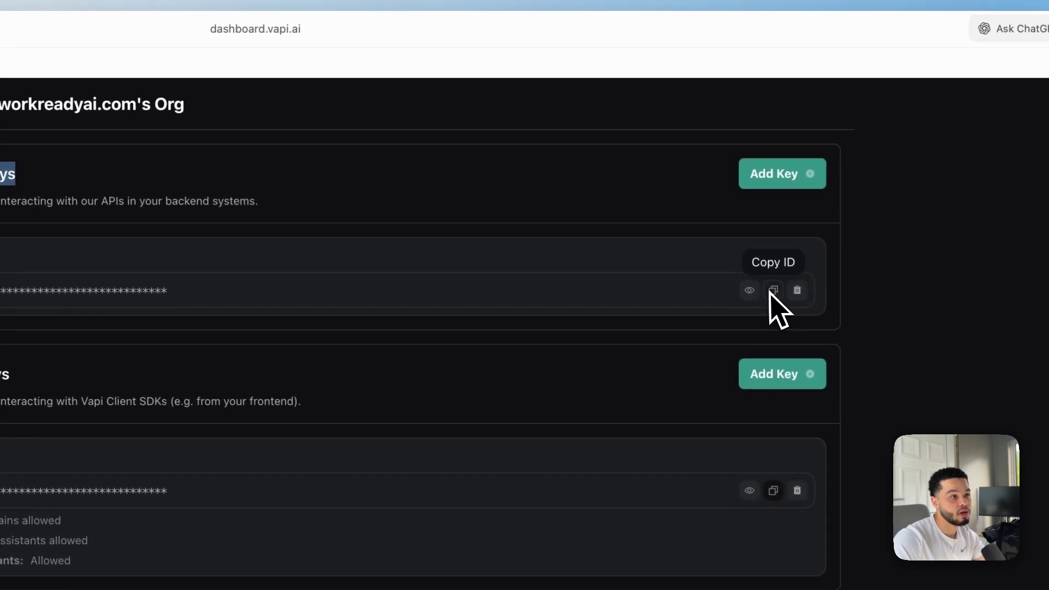
{"action": "left_click", "coordinate": [772, 290]}
{"action": "left_click", "coordinate": [651, 10]}
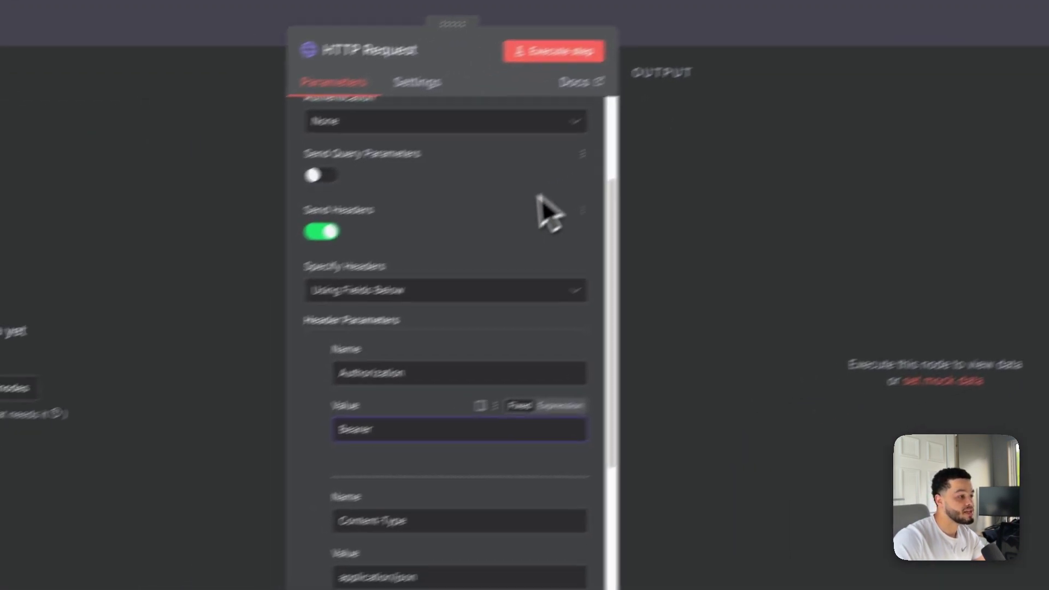
Review the Bearer Authorization value and application/json Content-Type header, then scroll to the JSON body
{"action": "left_click", "coordinate": [369, 428]}
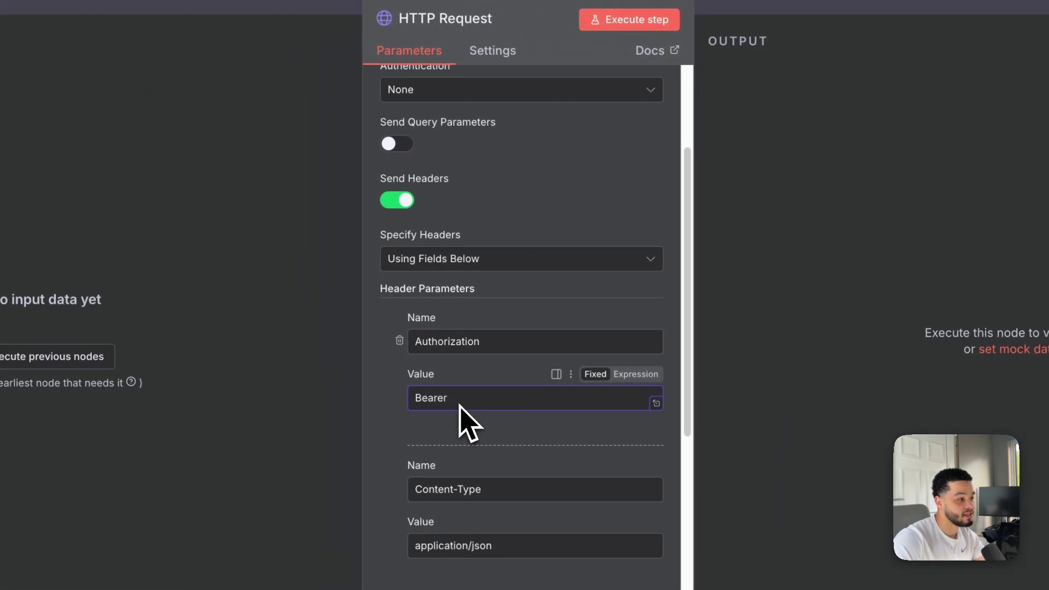
{"action": "scroll", "coordinate": [465, 404], "scroll_direction": "down", "scroll_amount": 2}
{"action": "left_click", "coordinate": [457, 385]}
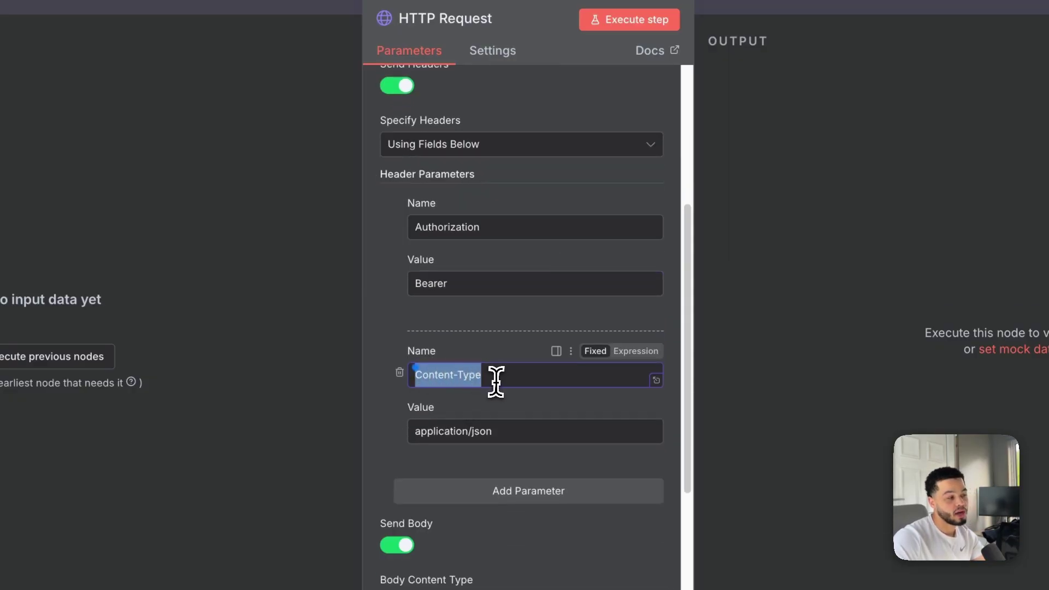
{"action": "left_click_drag", "start_coordinate": [410, 441], "coordinate": [508, 441]}
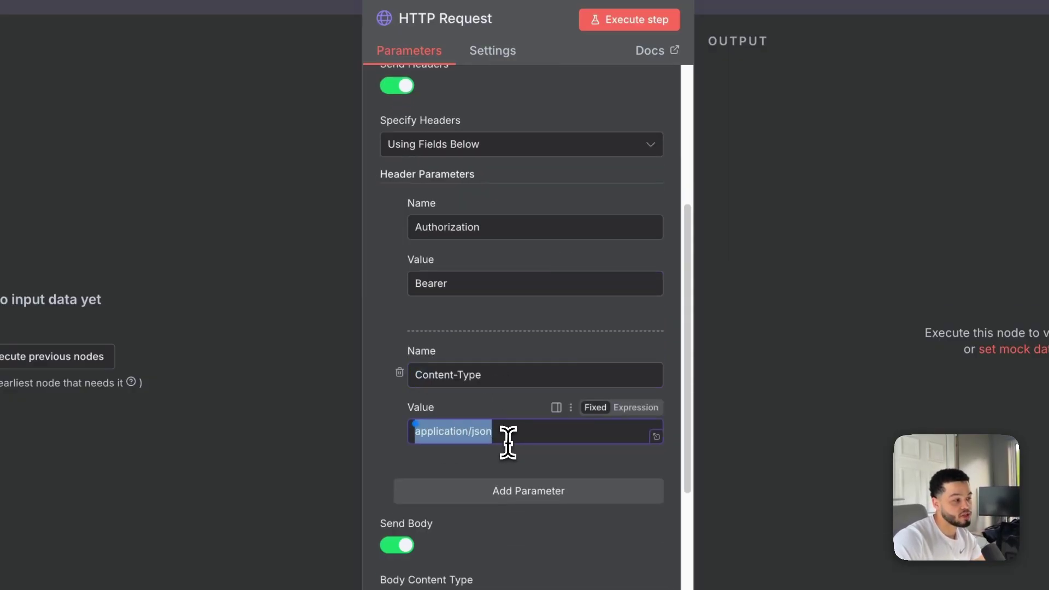
{"action": "scroll", "coordinate": [563, 445], "scroll_direction": "down", "scroll_amount": 5}
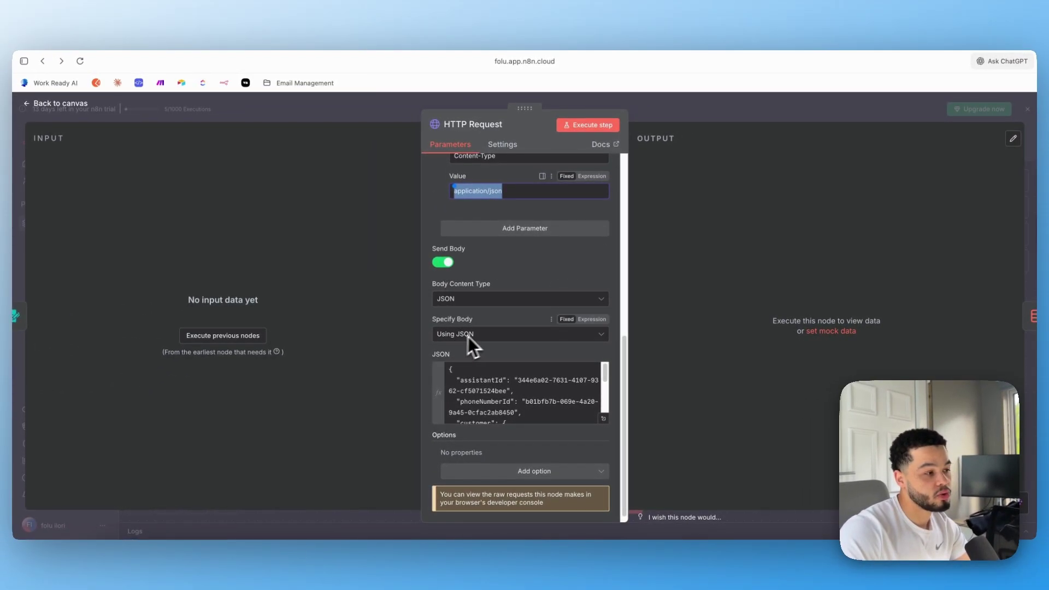
{"action": "scroll", "coordinate": [568, 416], "scroll_direction": "down", "scroll_amount": 1}
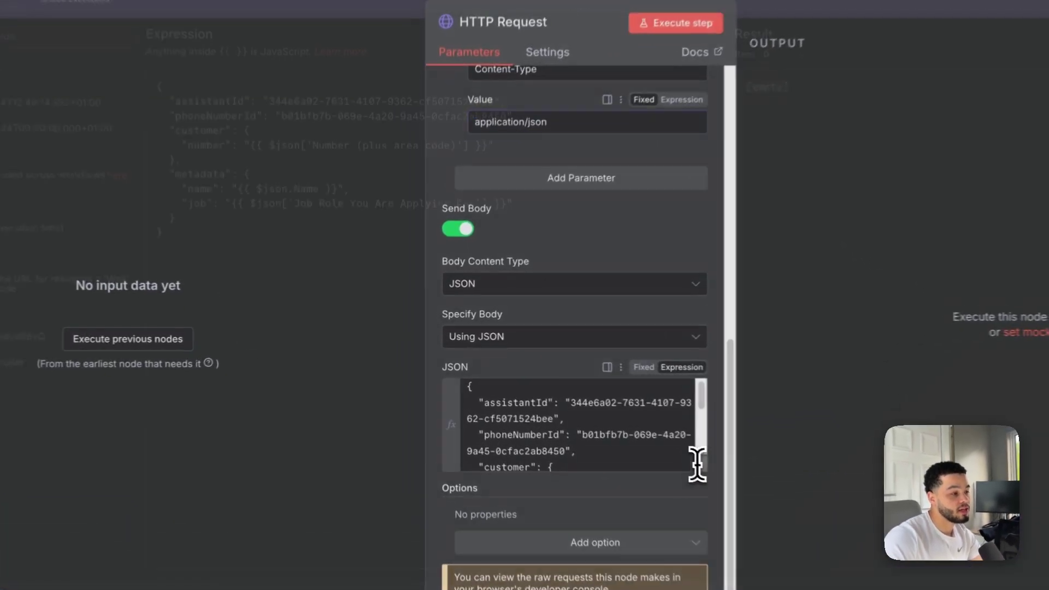
Read through the JSON body, including phoneNumberId, in the full expression editor, then close it
{"action": "left_click", "coordinate": [603, 419]}
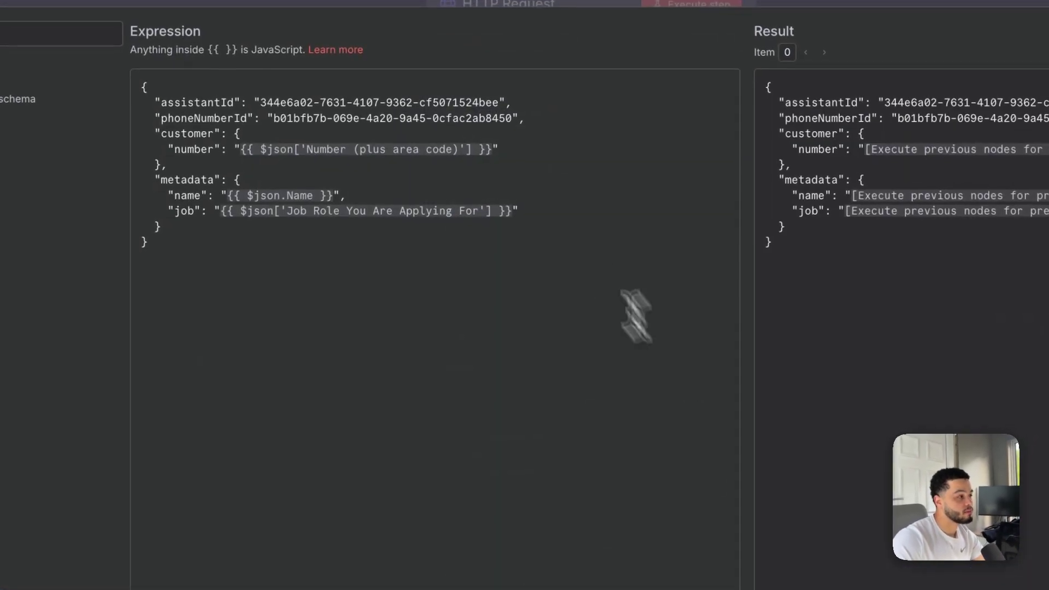
{"action": "left_click_drag", "start_coordinate": [283, 279], "coordinate": [256, 254]}
{"action": "left_click_drag", "start_coordinate": [373, 262], "coordinate": [367, 145]}
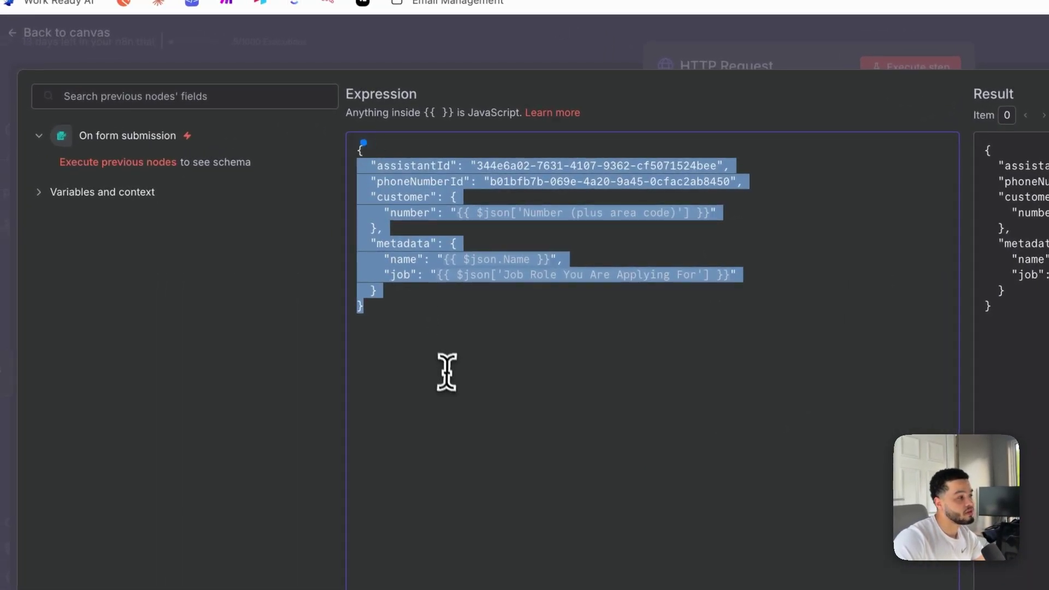
{"action": "left_click", "coordinate": [461, 359]}
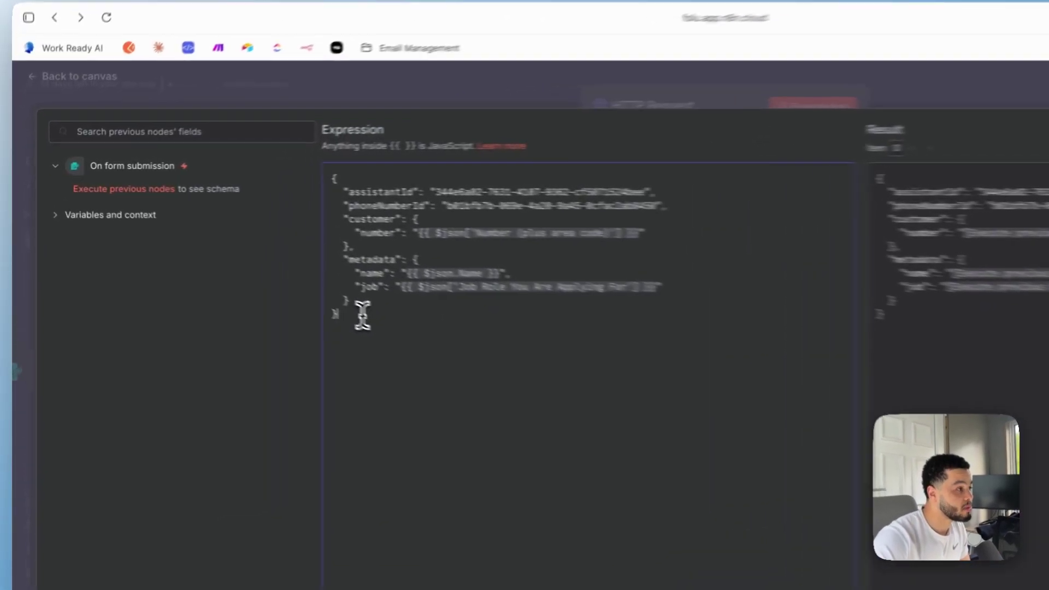
{"action": "left_click_drag", "start_coordinate": [286, 272], "coordinate": [263, 156]}
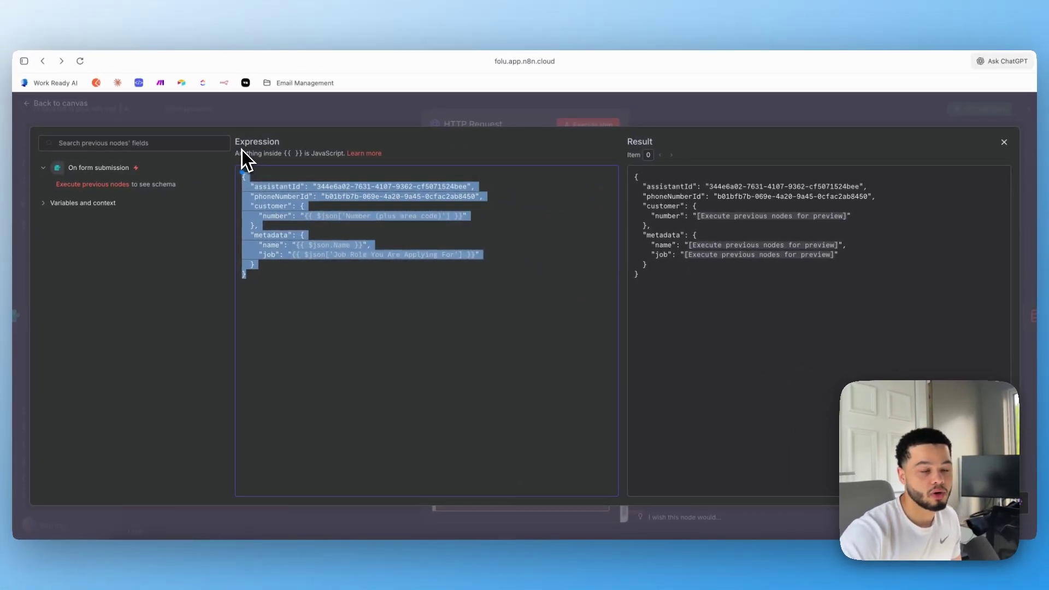
{"action": "left_click", "coordinate": [276, 174]}
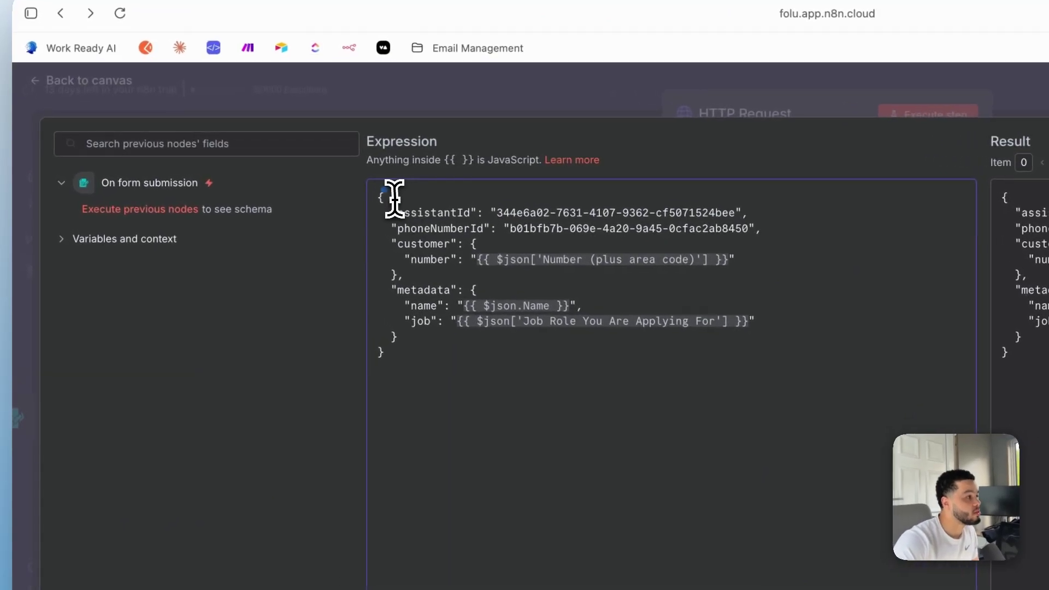
{"action": "left_click_drag", "start_coordinate": [393, 366], "coordinate": [386, 174]}
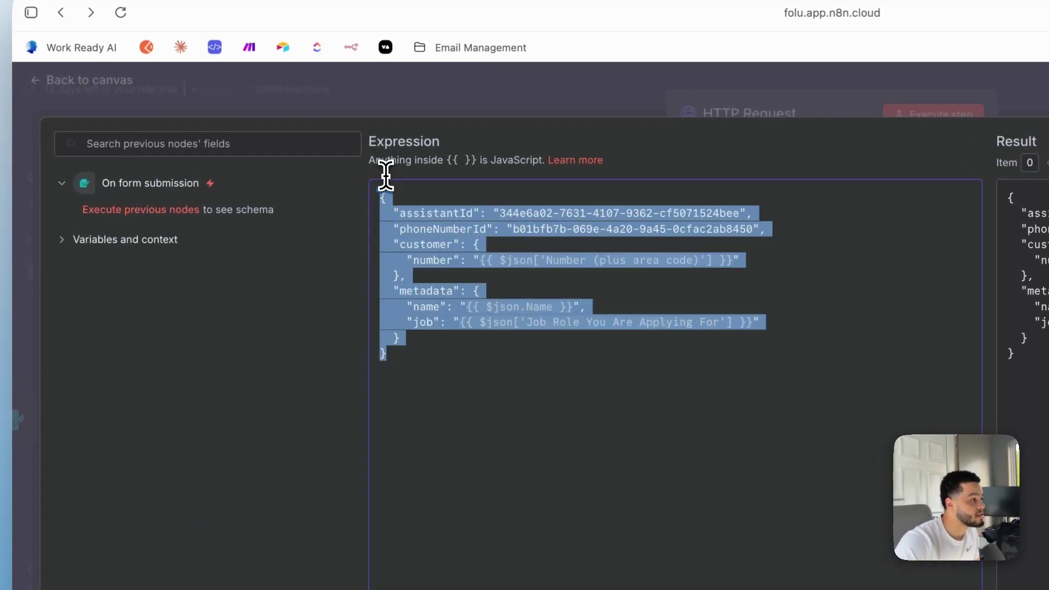
{"action": "left_click", "coordinate": [453, 215]}
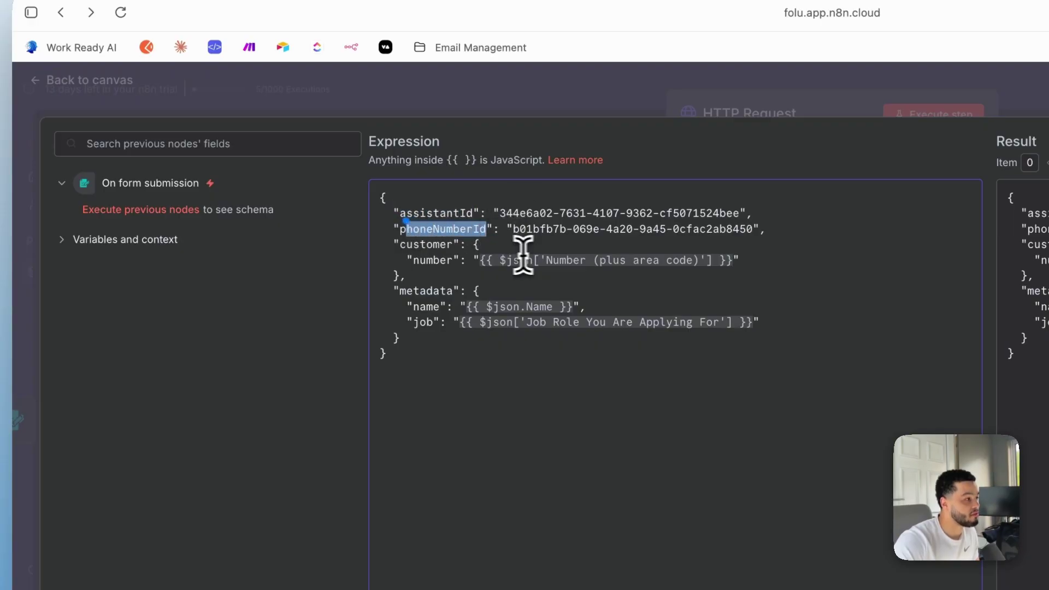
{"action": "left_click", "coordinate": [416, 263]}
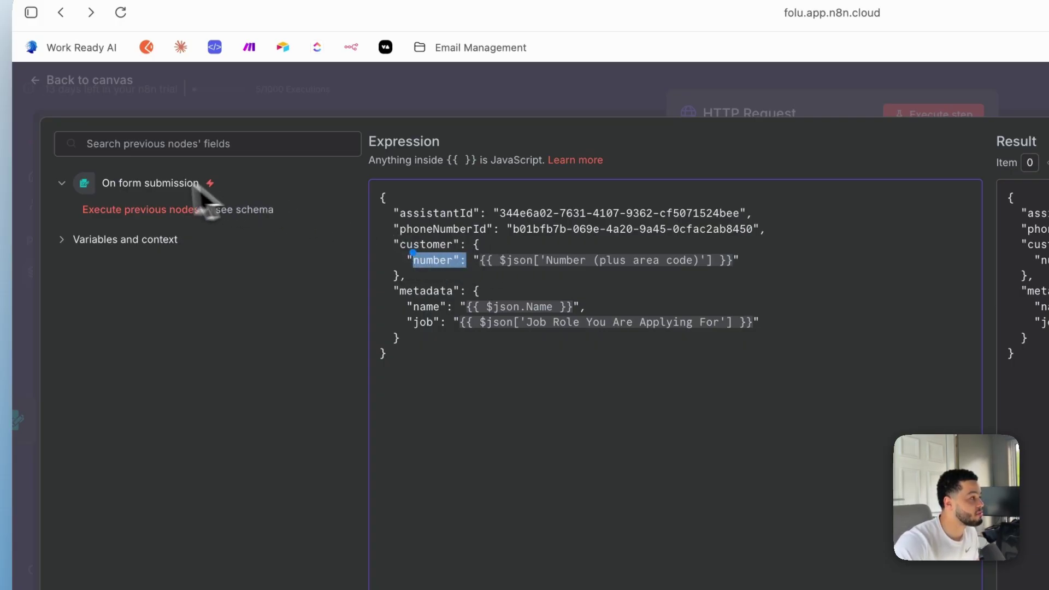
{"action": "left_click", "coordinate": [444, 89]}
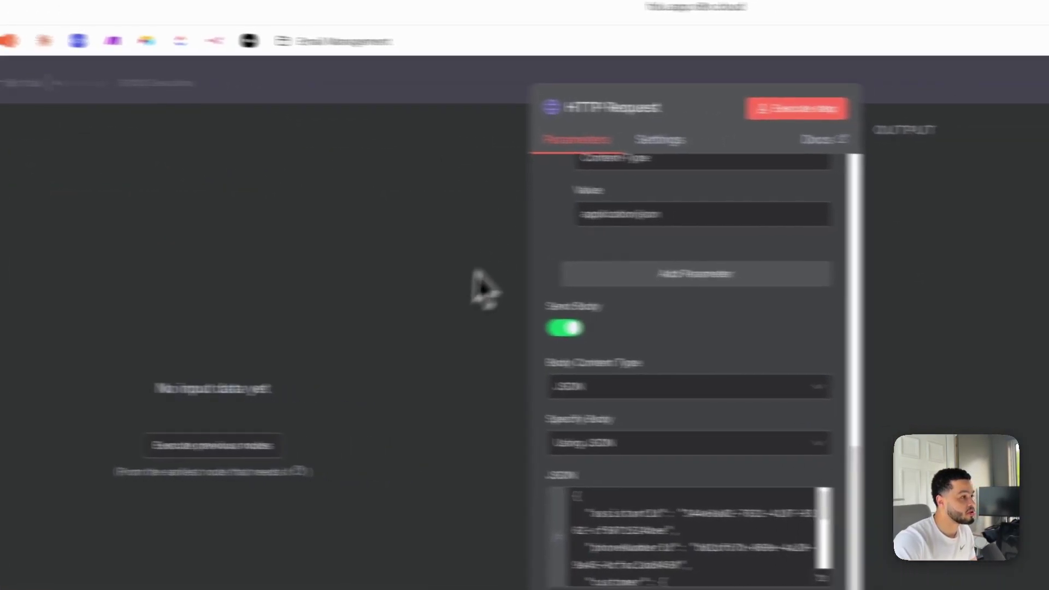
Run a test of the workflow by submitting an application with a phone number for the Sales Agent job role
{"action": "left_click", "coordinate": [951, 95]}
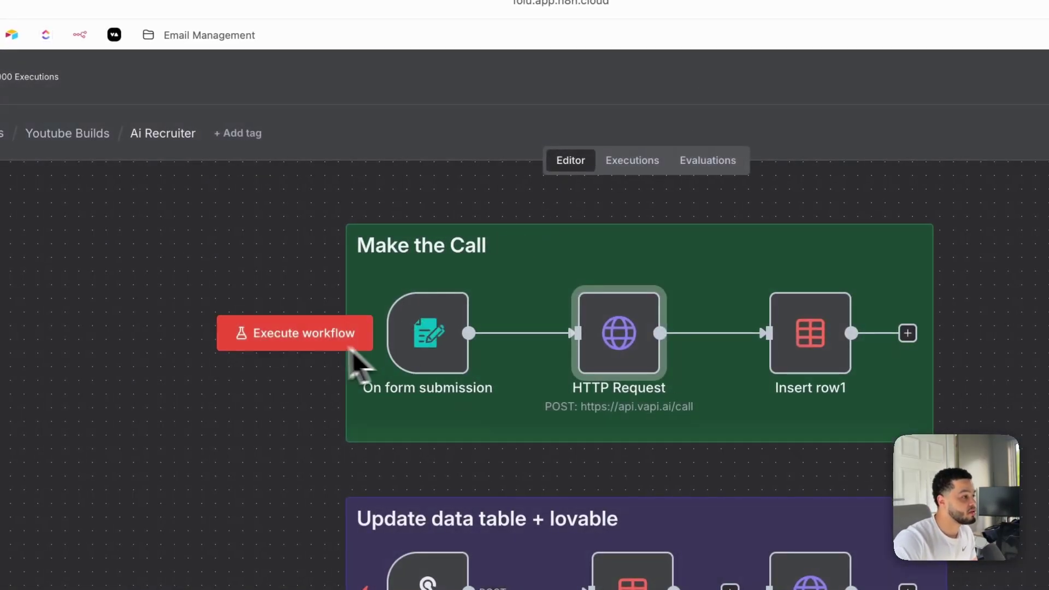
{"action": "left_click", "coordinate": [391, 271]}
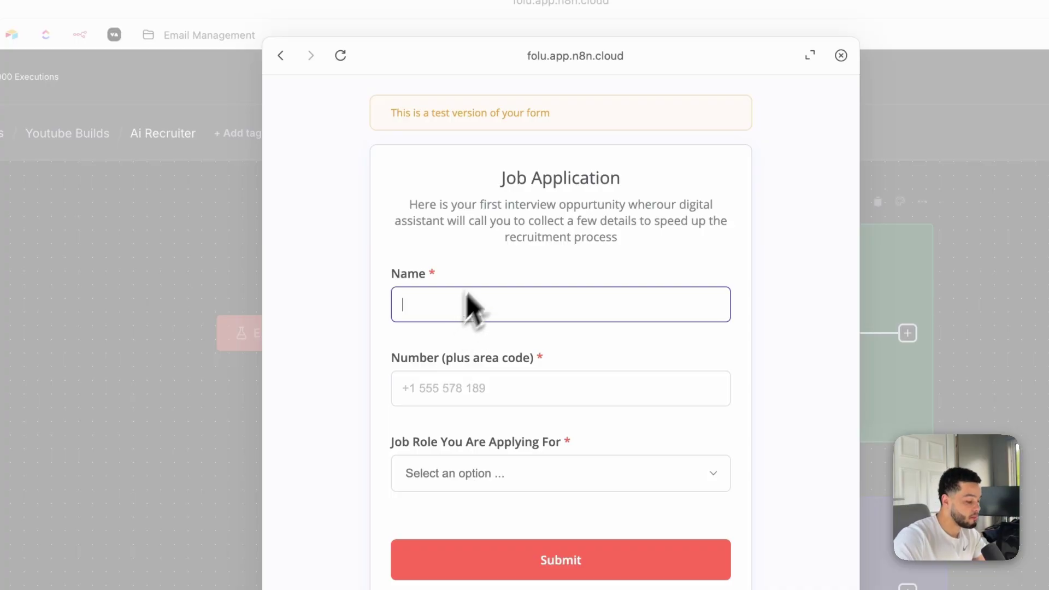
{"action": "left_click", "coordinate": [478, 393]}
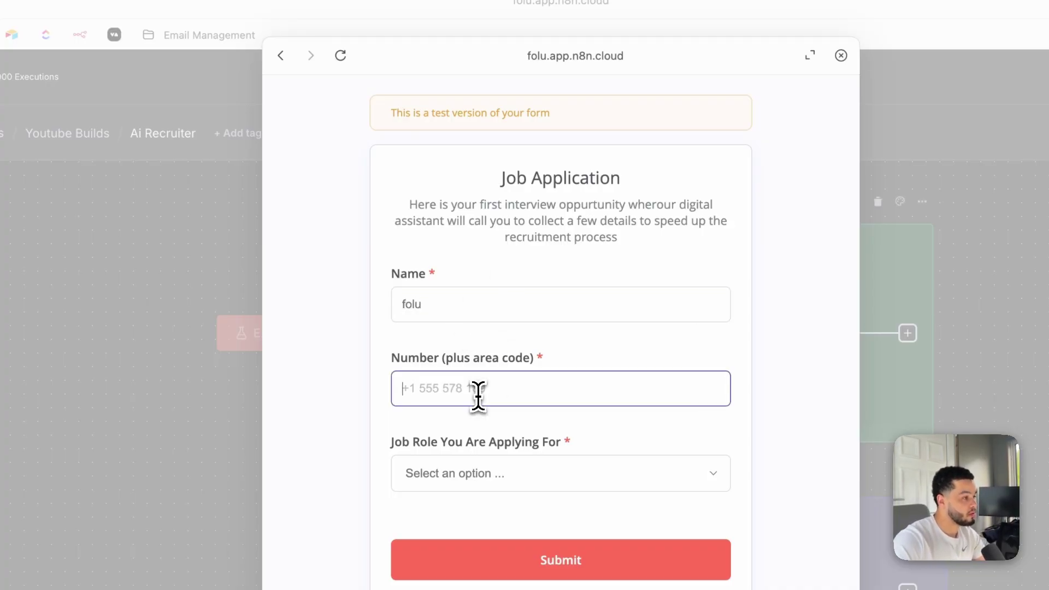
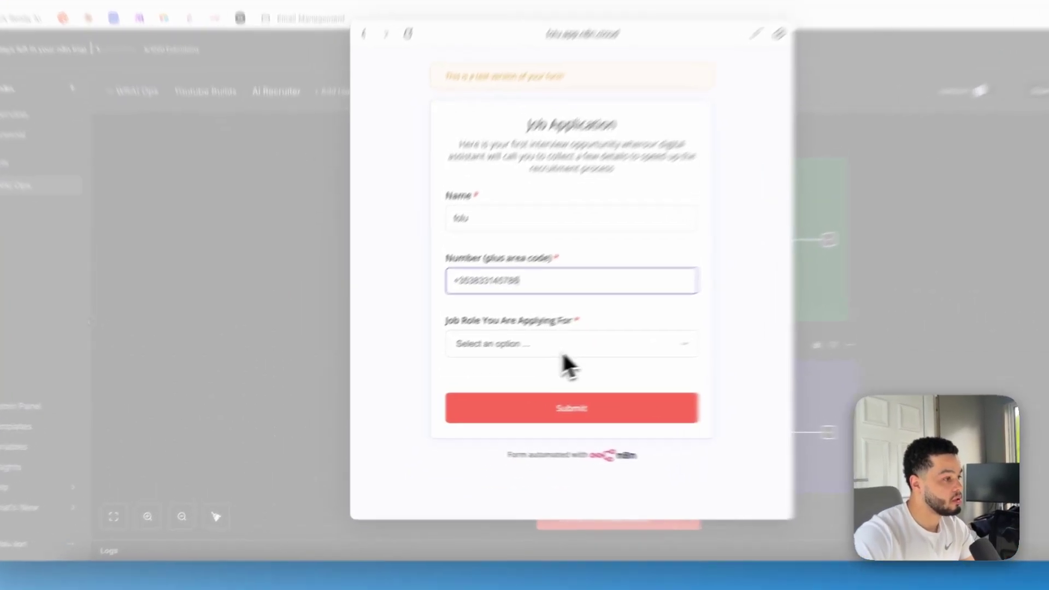
{"action": "left_click", "coordinate": [515, 363]}
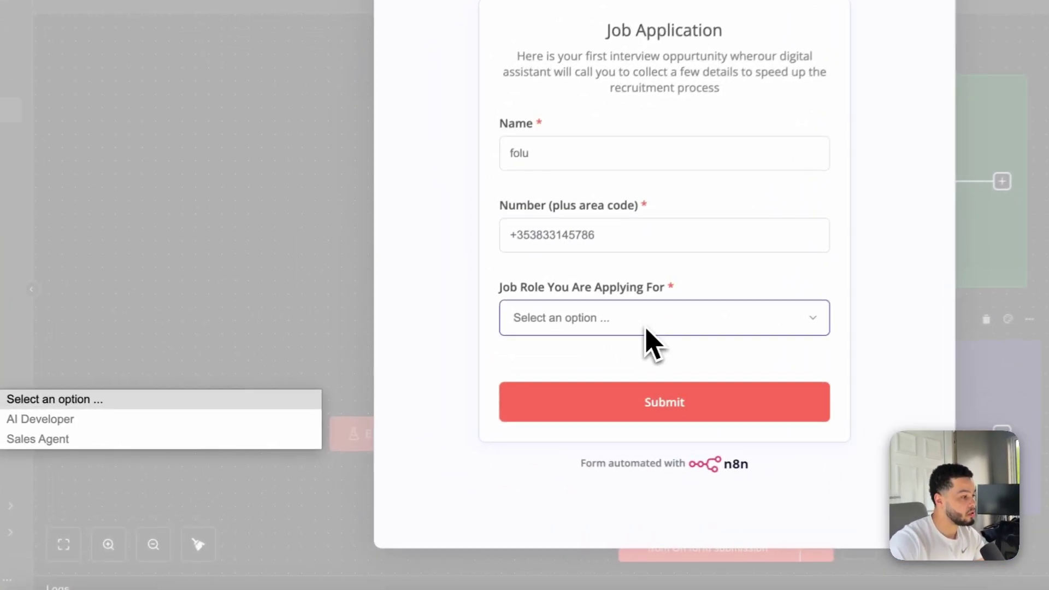
{"action": "left_click", "coordinate": [235, 425]}
{"action": "left_click", "coordinate": [661, 396]}
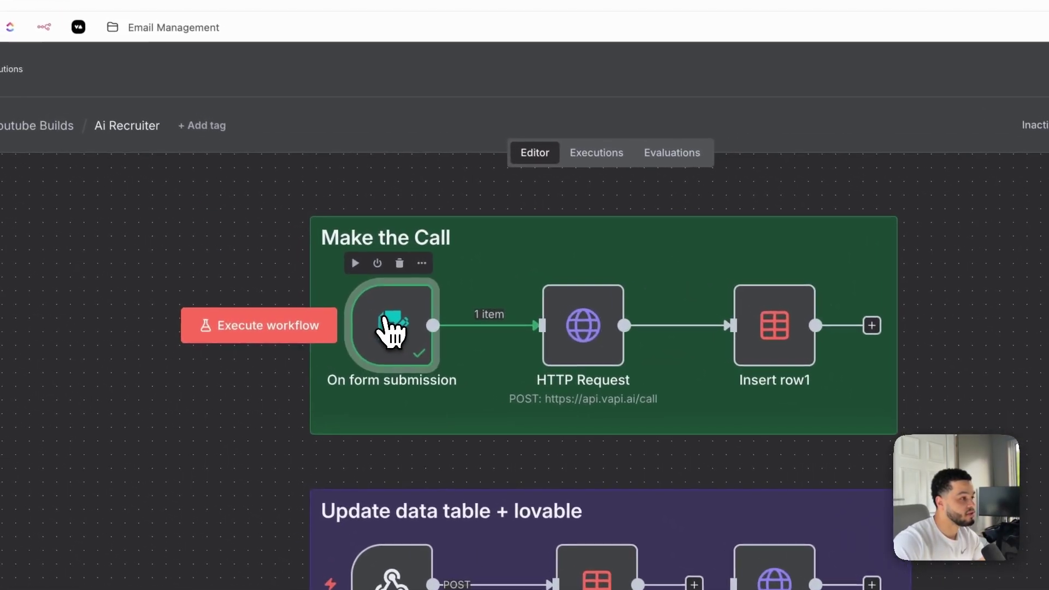
{"action": "double_click", "coordinate": [391, 328]}
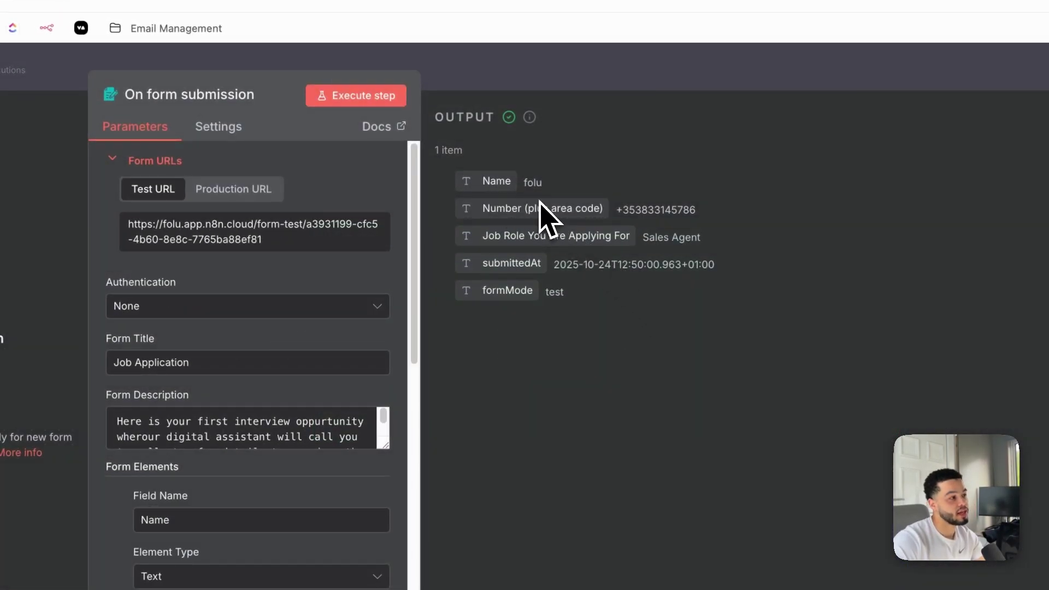
Check the form output, then open the HTTP Request JSON body in the full expression editor
{"action": "left_click", "coordinate": [627, 71]}
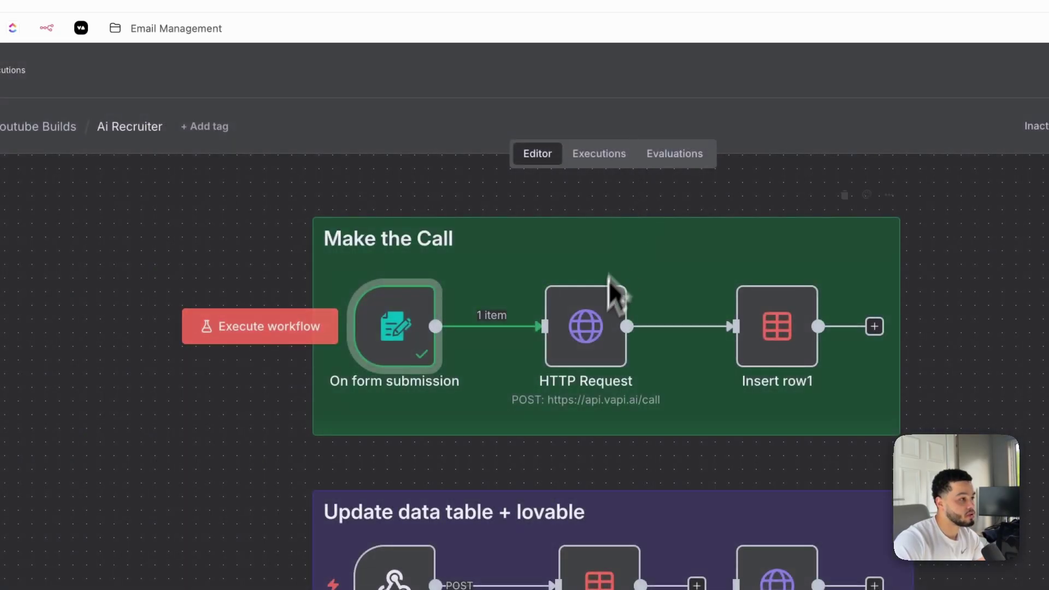
{"action": "double_click", "coordinate": [604, 327]}
{"action": "scroll", "coordinate": [549, 360], "scroll_direction": "down", "scroll_amount": 5}
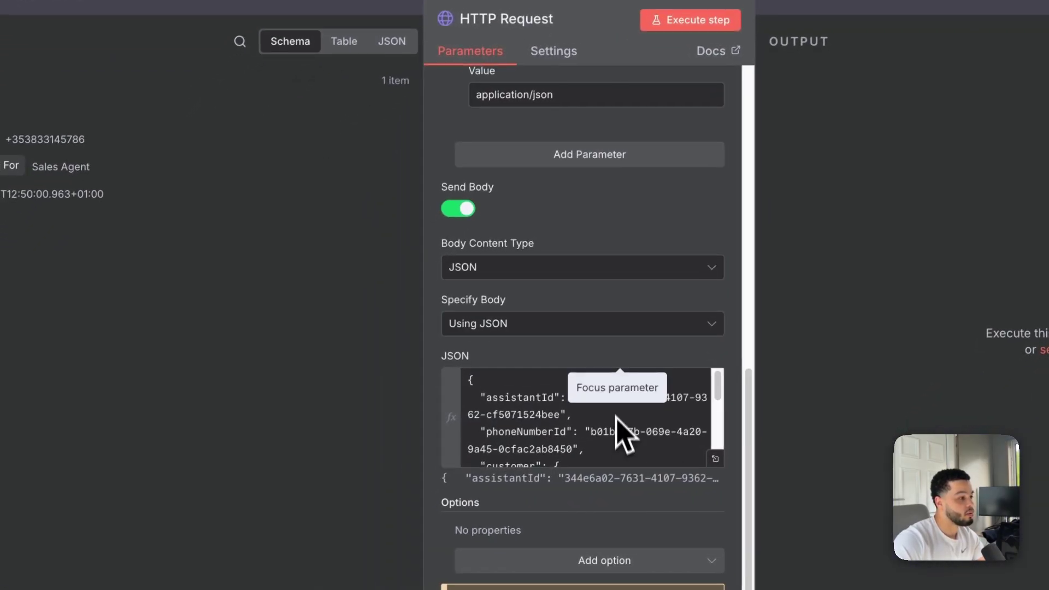
{"action": "left_click", "coordinate": [551, 510]}
{"action": "double_click", "coordinate": [520, 521]}
{"action": "left_click", "coordinate": [723, 449]}
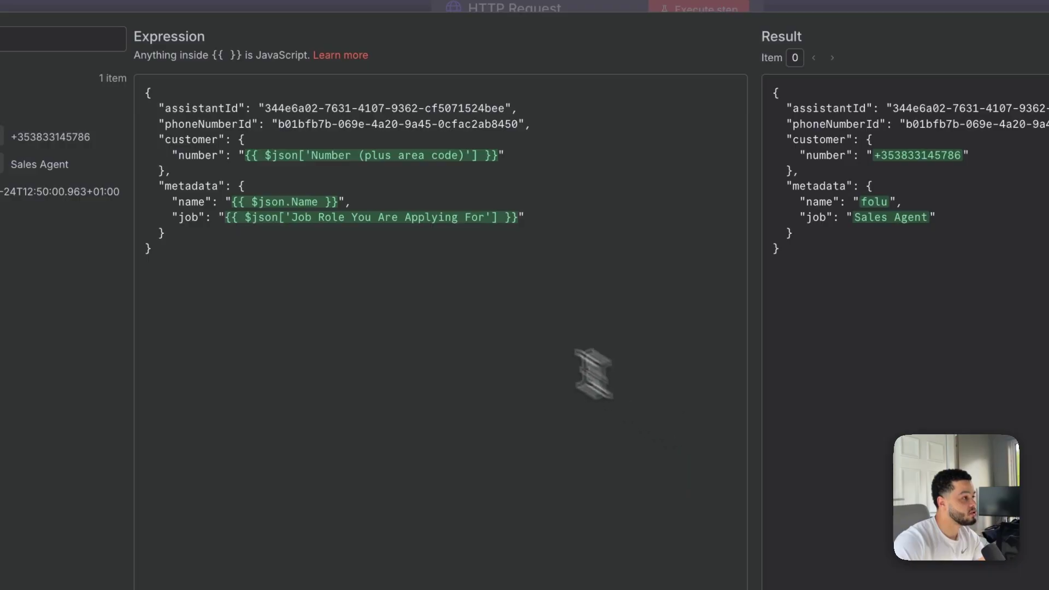
Review the body's mapped customer number and its Vapi assistantId and phoneNumberId values
{"action": "left_click", "coordinate": [471, 216]}
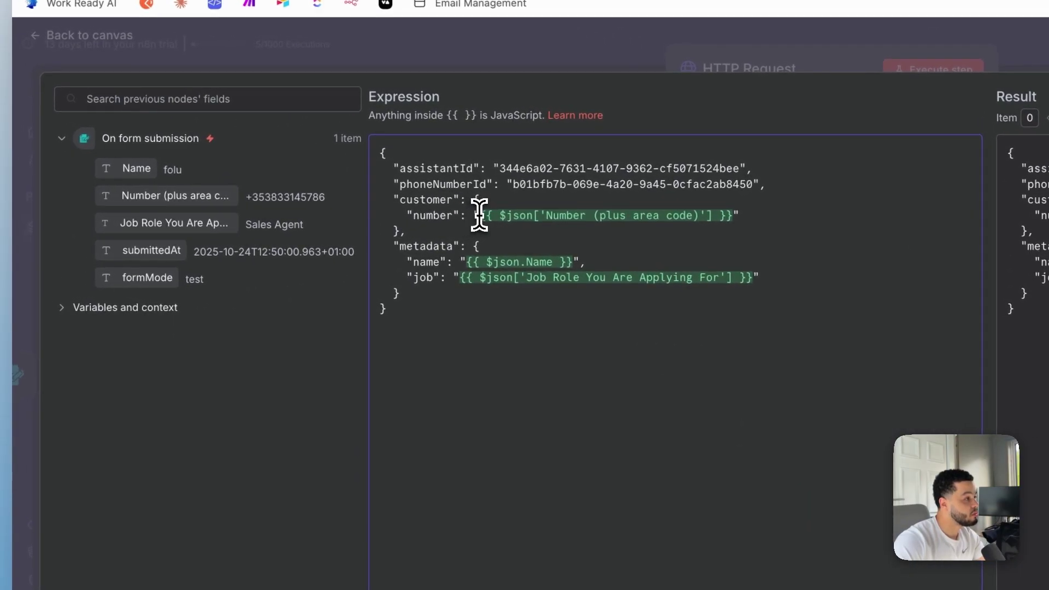
{"action": "left_click_drag", "start_coordinate": [164, 195], "coordinate": [210, 229]}
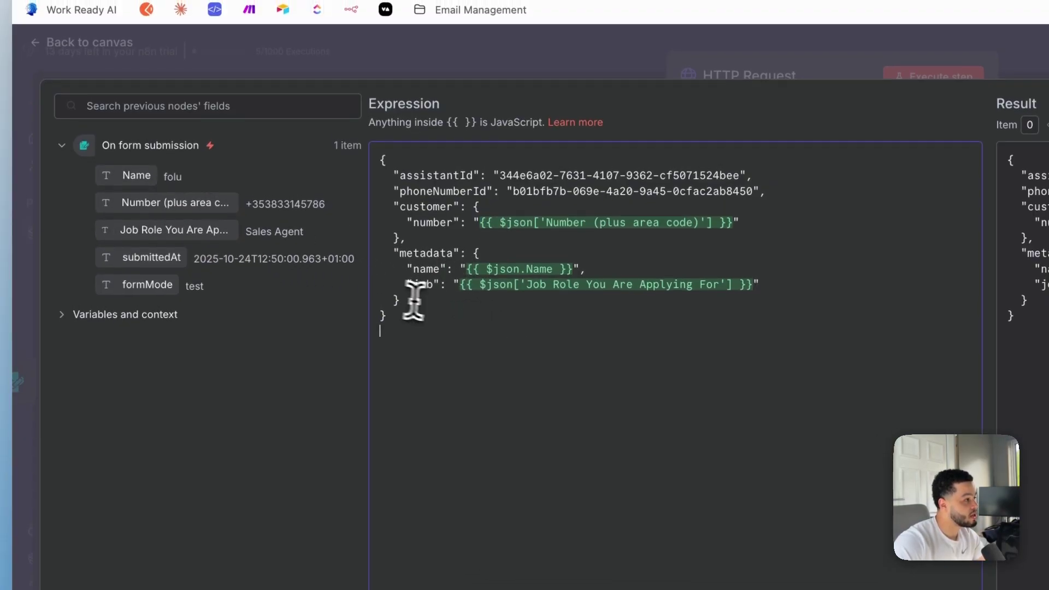
{"action": "left_click_drag", "start_coordinate": [394, 175], "coordinate": [427, 177]}
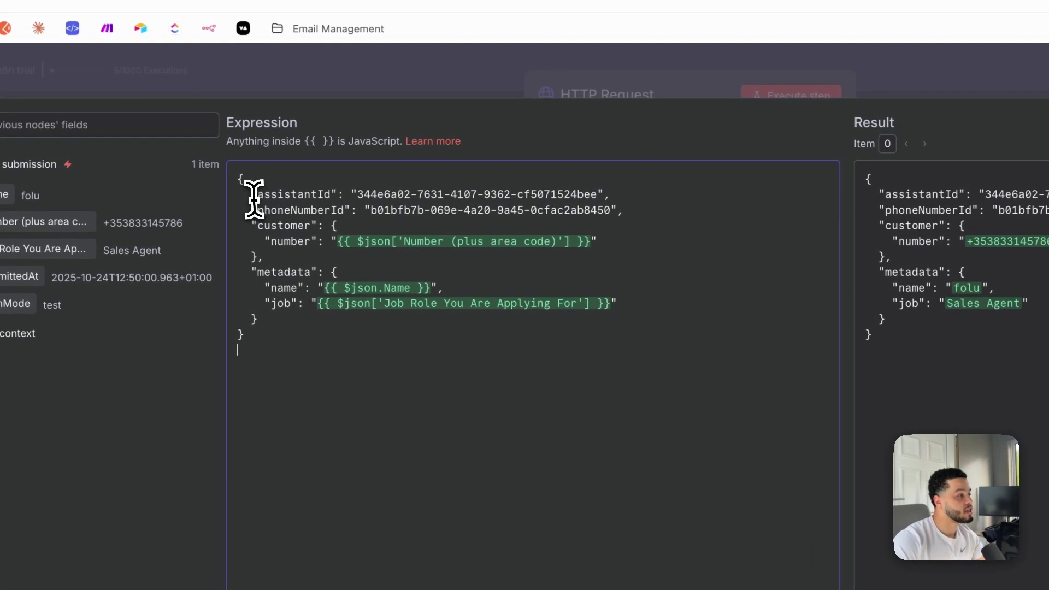
{"action": "left_click_drag", "start_coordinate": [285, 201], "coordinate": [356, 203]}
{"action": "left_click", "coordinate": [441, 217]}
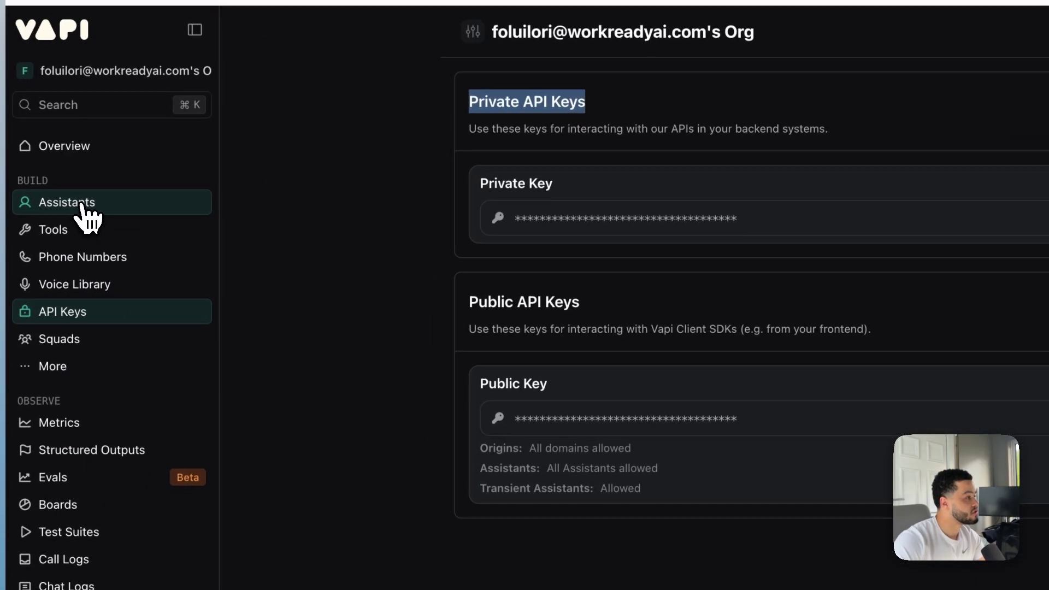
{"action": "left_click", "coordinate": [82, 205]}
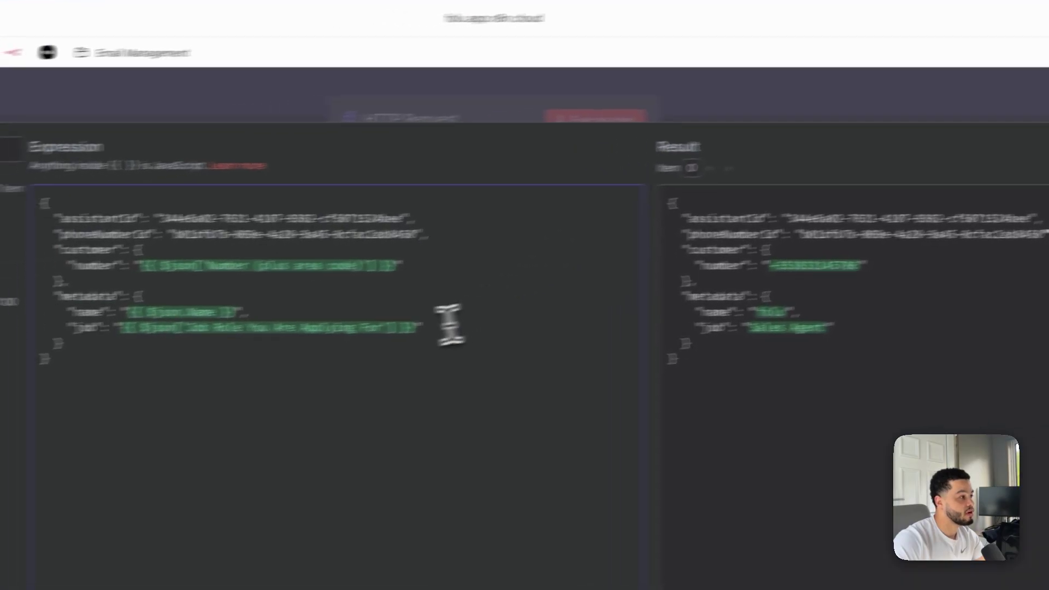
{"action": "left_click_drag", "start_coordinate": [282, 207], "coordinate": [513, 207]}
{"action": "left_click", "coordinate": [315, 236]}
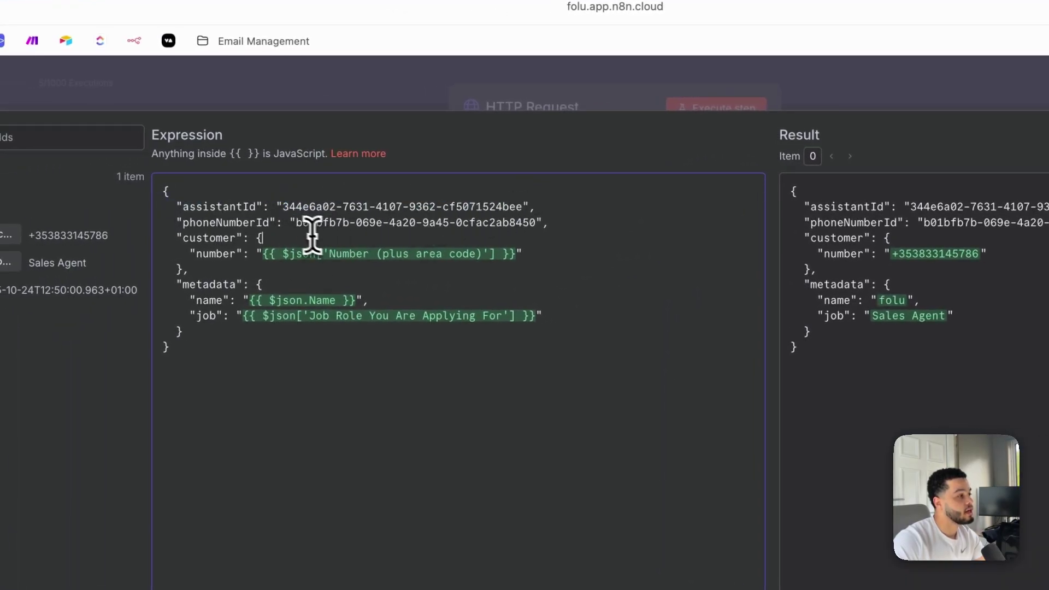
{"action": "left_click_drag", "start_coordinate": [290, 226], "coordinate": [536, 224]}
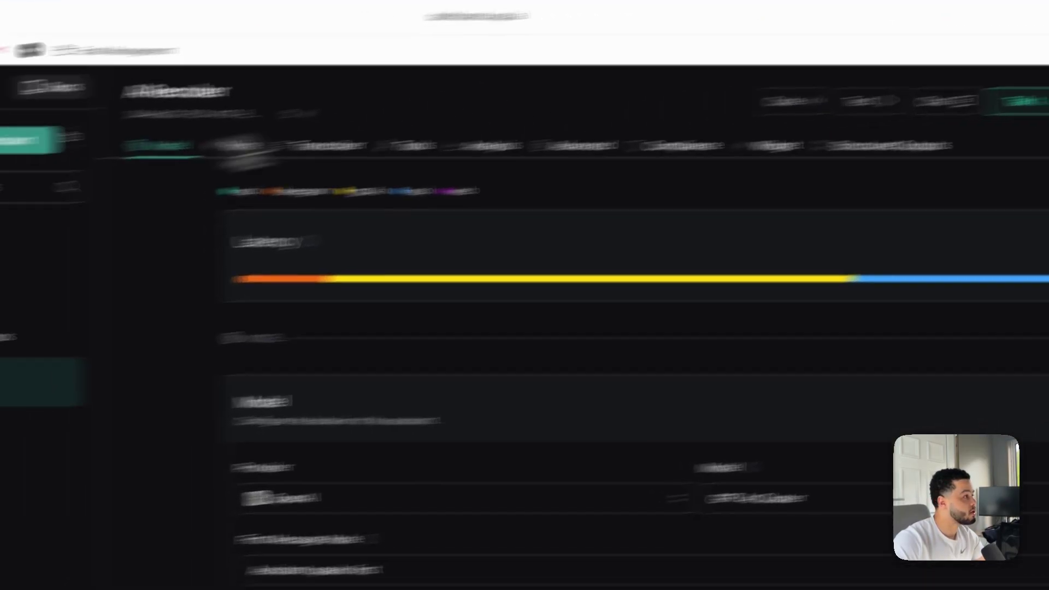
{"action": "left_click", "coordinate": [93, 281]}
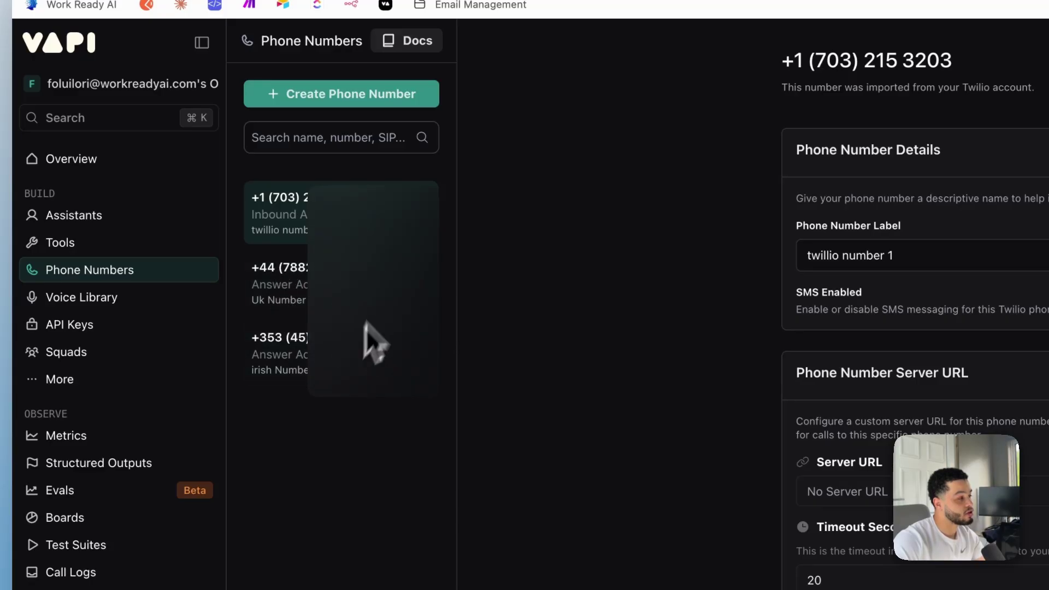
{"action": "left_click", "coordinate": [336, 363]}
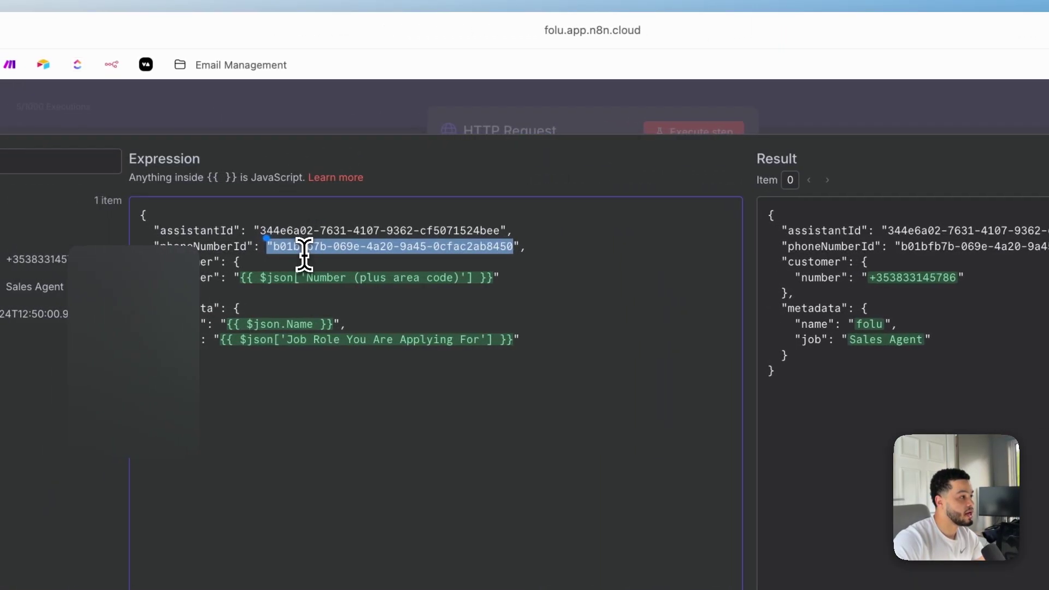
{"action": "left_click", "coordinate": [305, 249]}
{"action": "left_click_drag", "start_coordinate": [280, 246], "coordinate": [519, 246]}
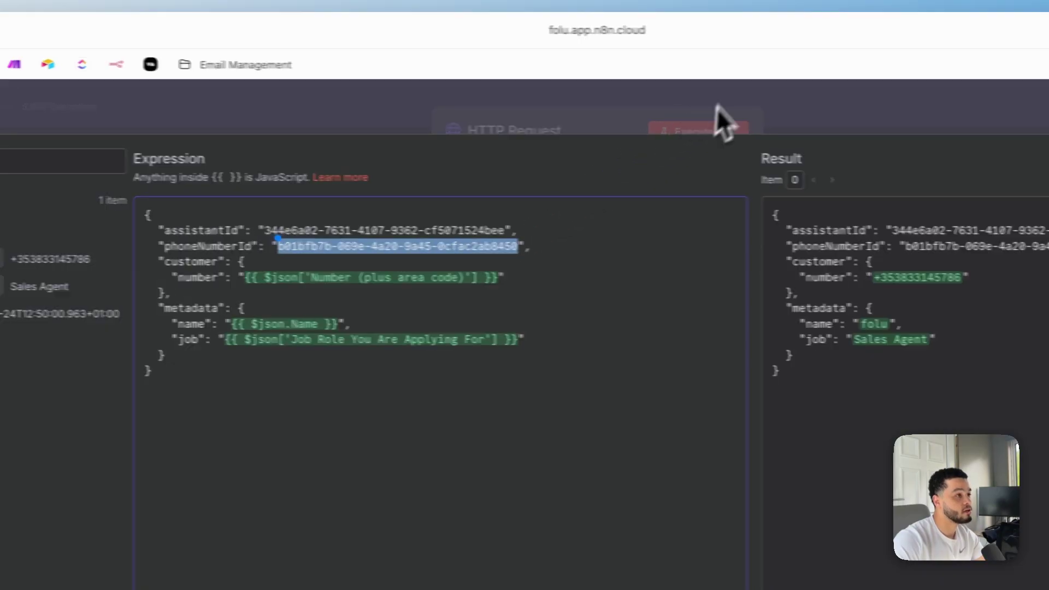
Close the expression view and HTTP Request panel, then review Insert row1's field mappings
{"action": "left_click", "coordinate": [713, 121]}
{"action": "left_click", "coordinate": [669, 123]}
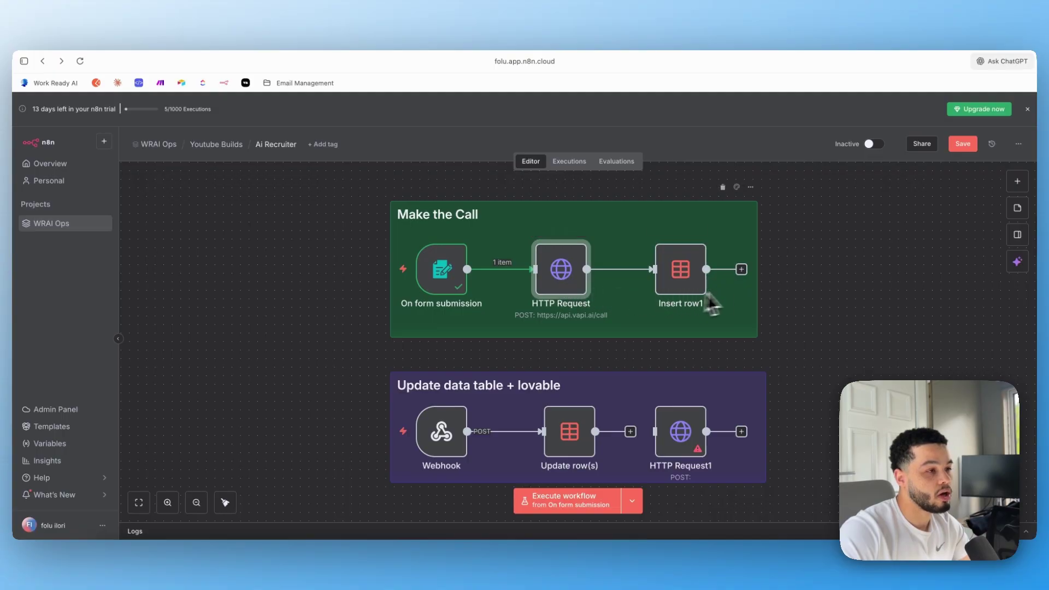
{"action": "double_click", "coordinate": [689, 279]}
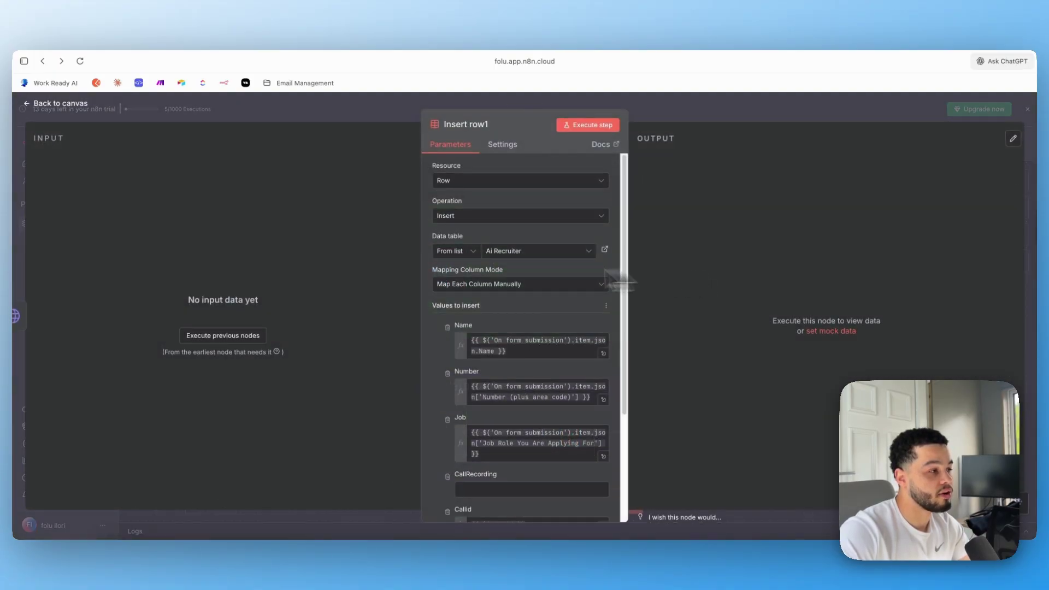
{"action": "scroll", "coordinate": [508, 352], "scroll_direction": "down", "scroll_amount": 5}
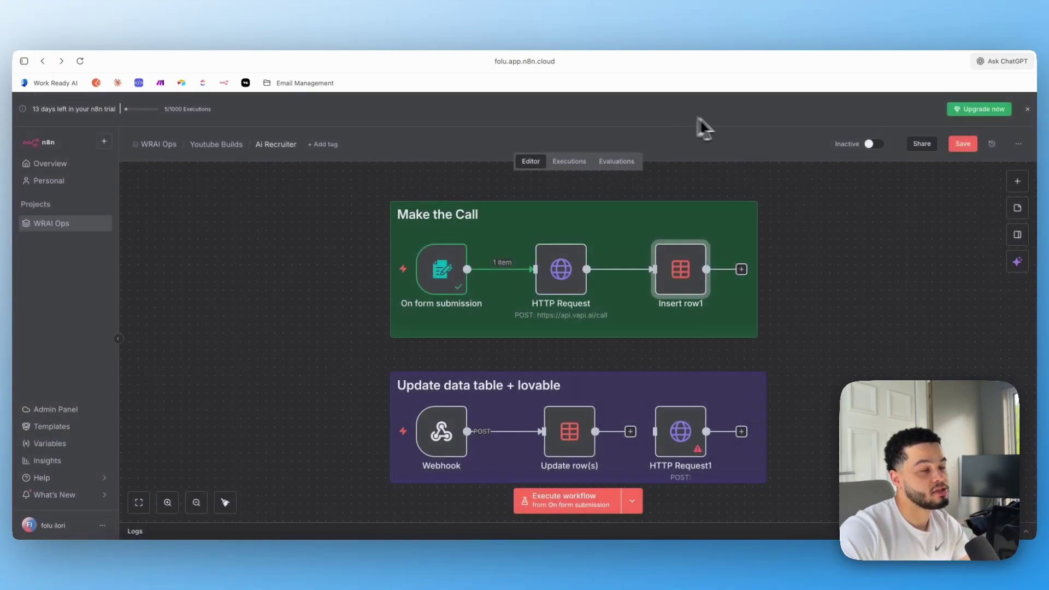
In a duplicated browser tab, view the WRAI Ops project's Ai Recruiter data table and its columns
{"action": "right_click", "coordinate": [802, 55]}
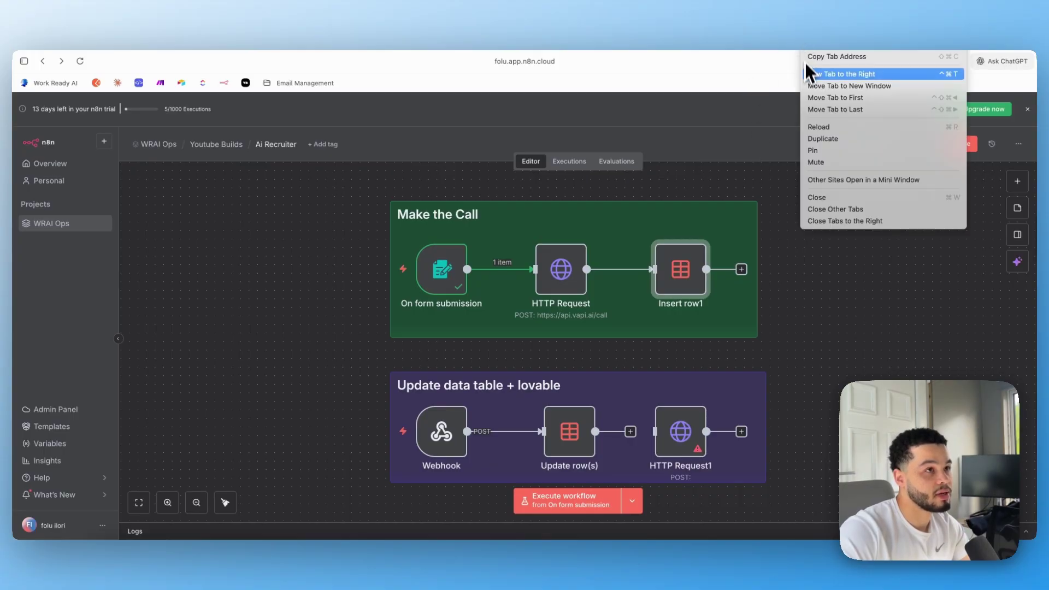
{"action": "left_click", "coordinate": [832, 140]}
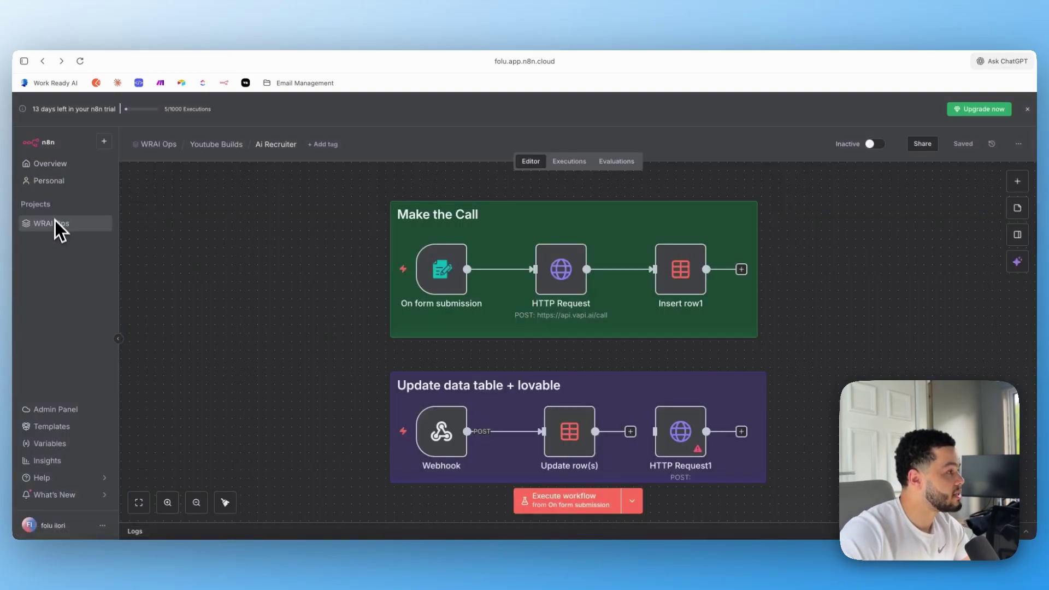
{"action": "left_click", "coordinate": [54, 223]}
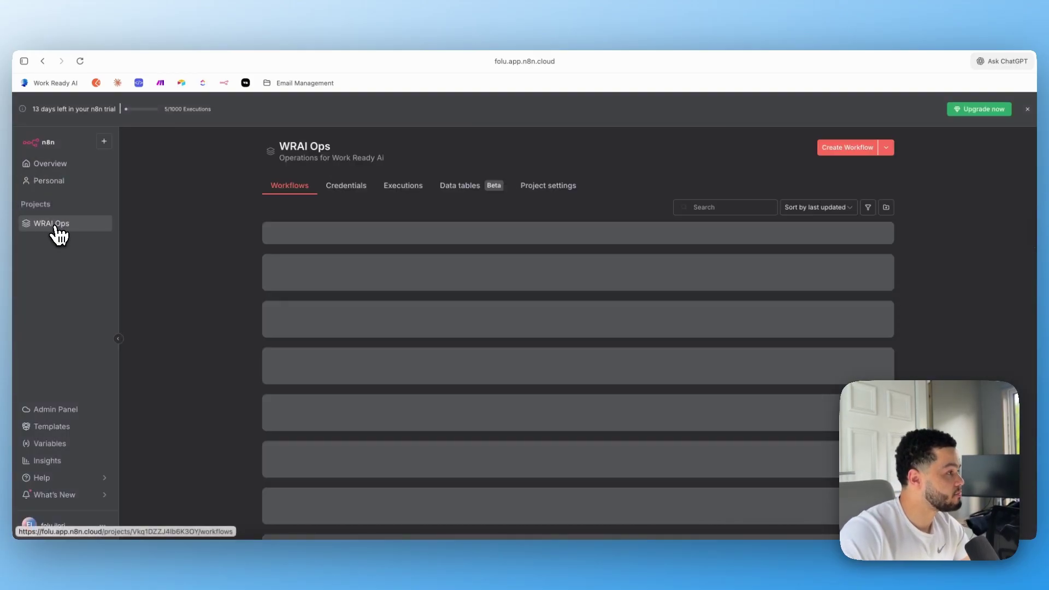
{"action": "left_click", "coordinate": [468, 192]}
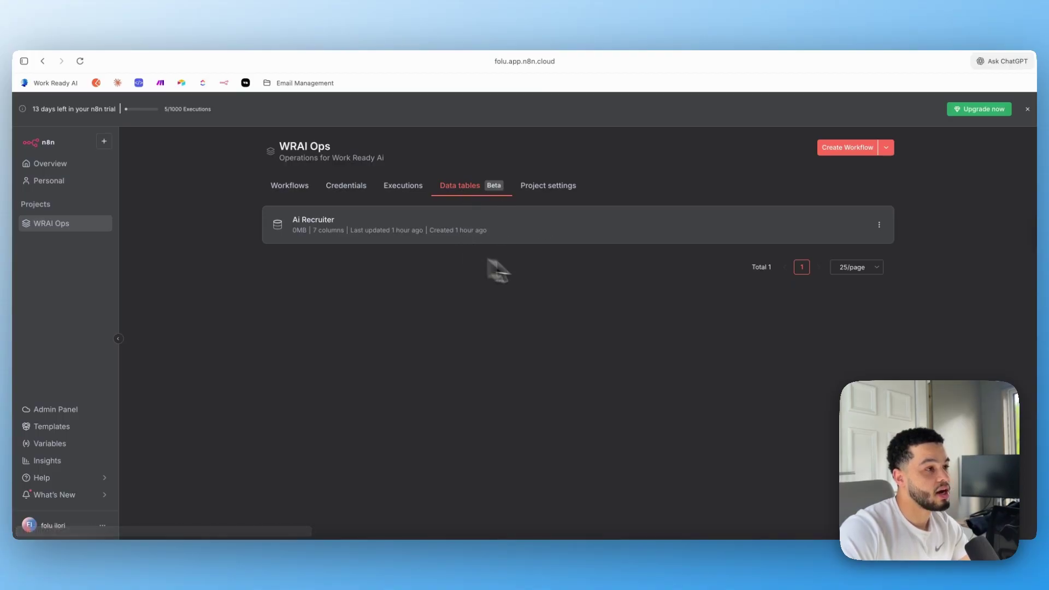
{"action": "left_click", "coordinate": [448, 229]}
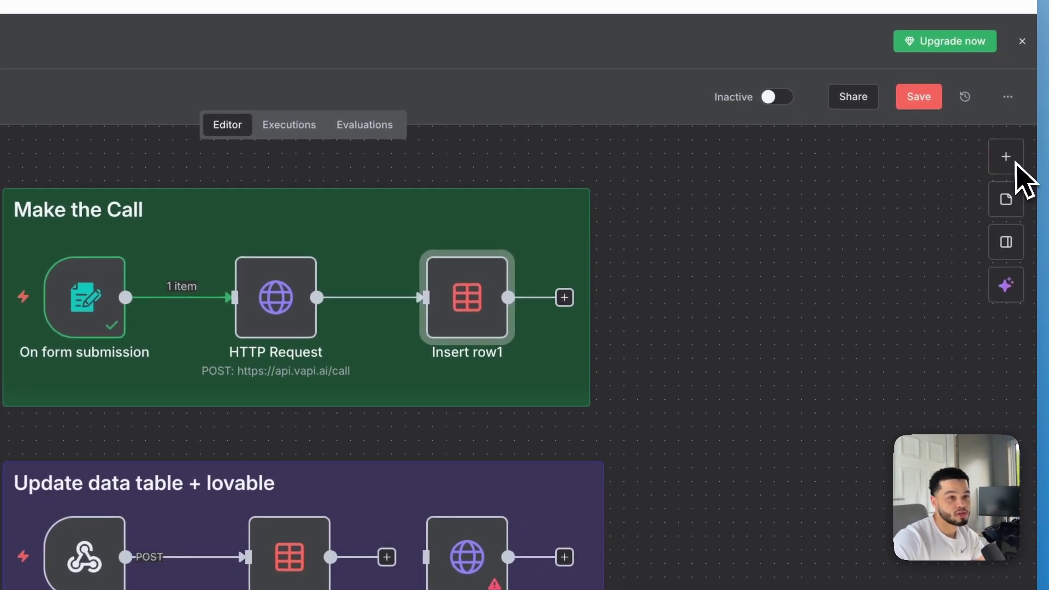
Set Insert row1 to the Insert operation on the Ai Recruiter data table
{"action": "left_click", "coordinate": [1007, 156]}
{"action": "type", "text": "data"}
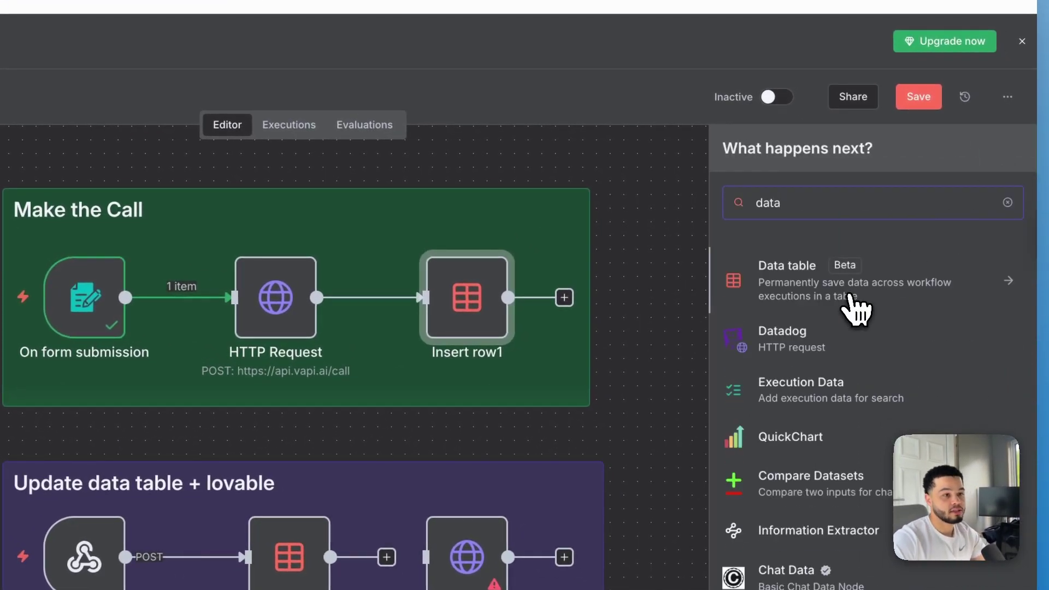
{"action": "left_click", "coordinate": [491, 312]}
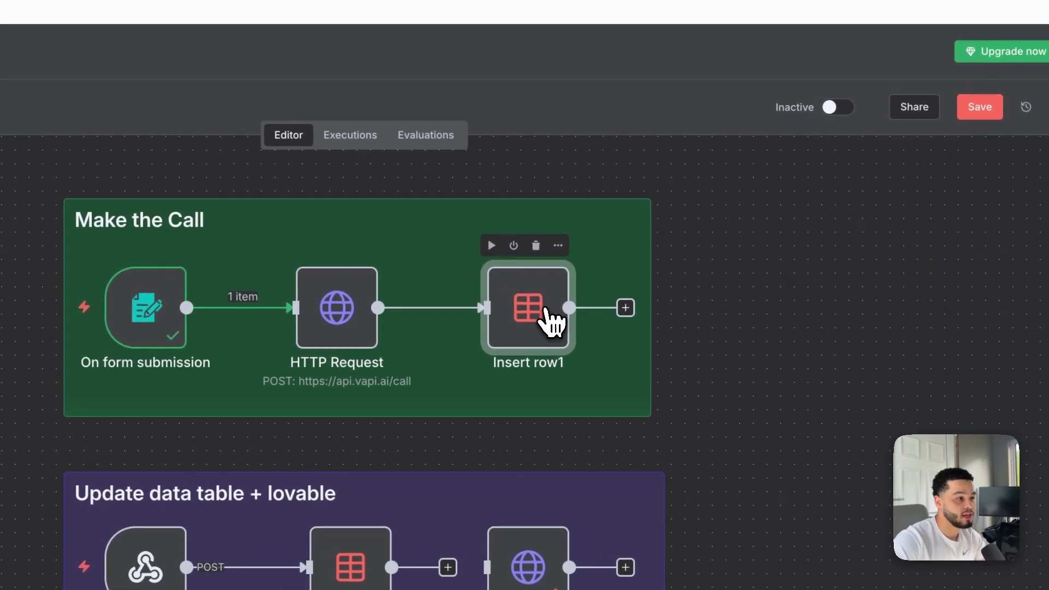
{"action": "double_click", "coordinate": [551, 322]}
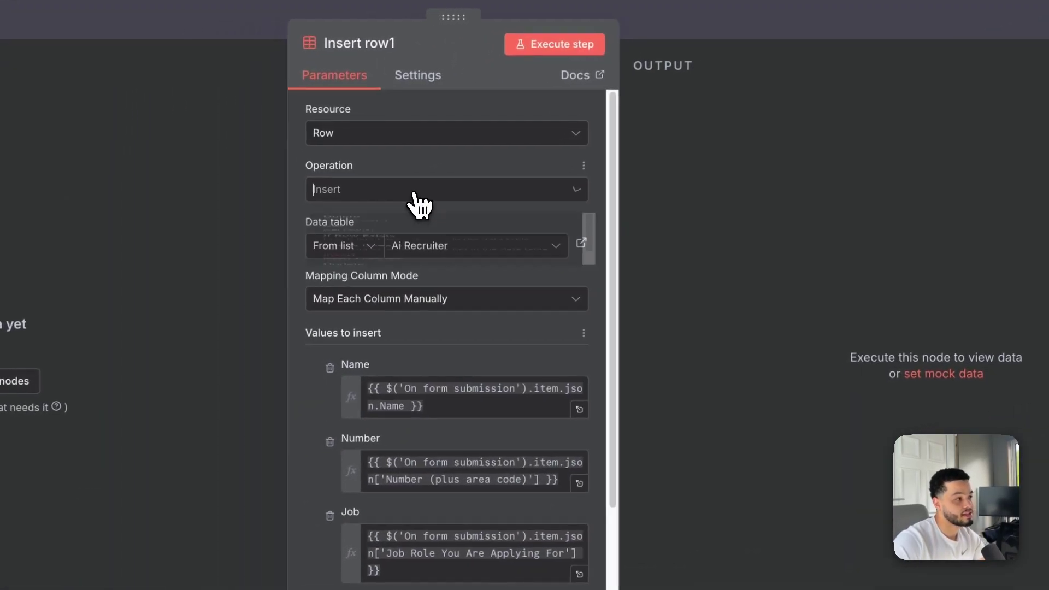
{"action": "left_click", "coordinate": [419, 191]}
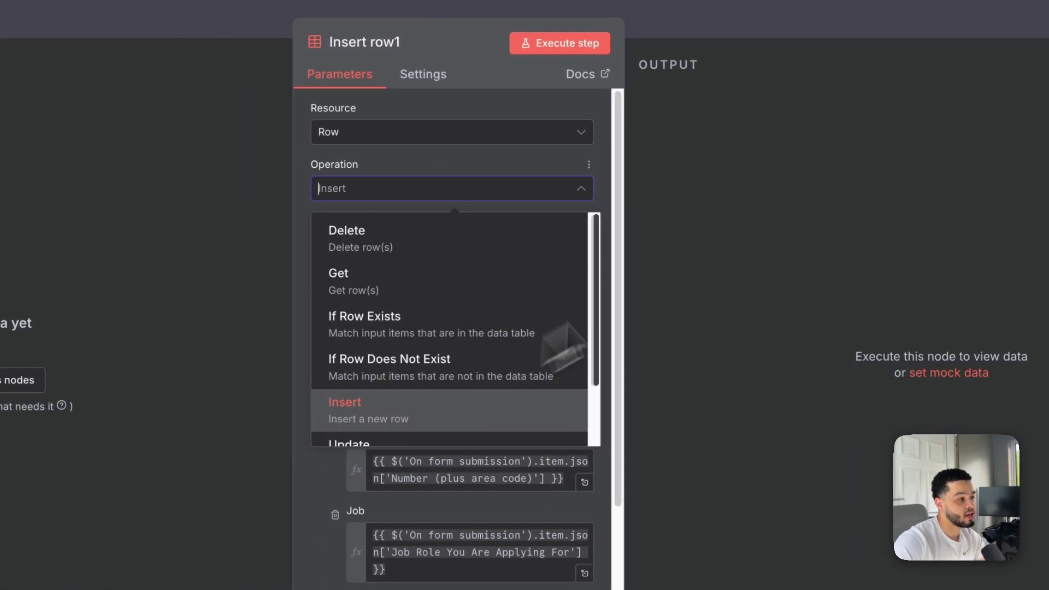
{"action": "left_click", "coordinate": [764, 212]}
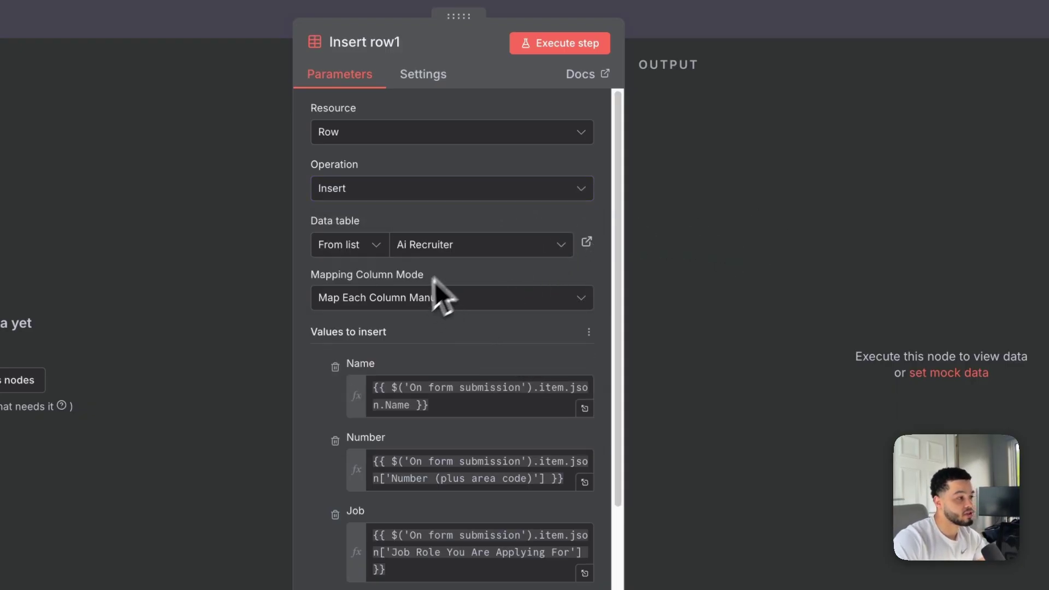
{"action": "left_click", "coordinate": [481, 250]}
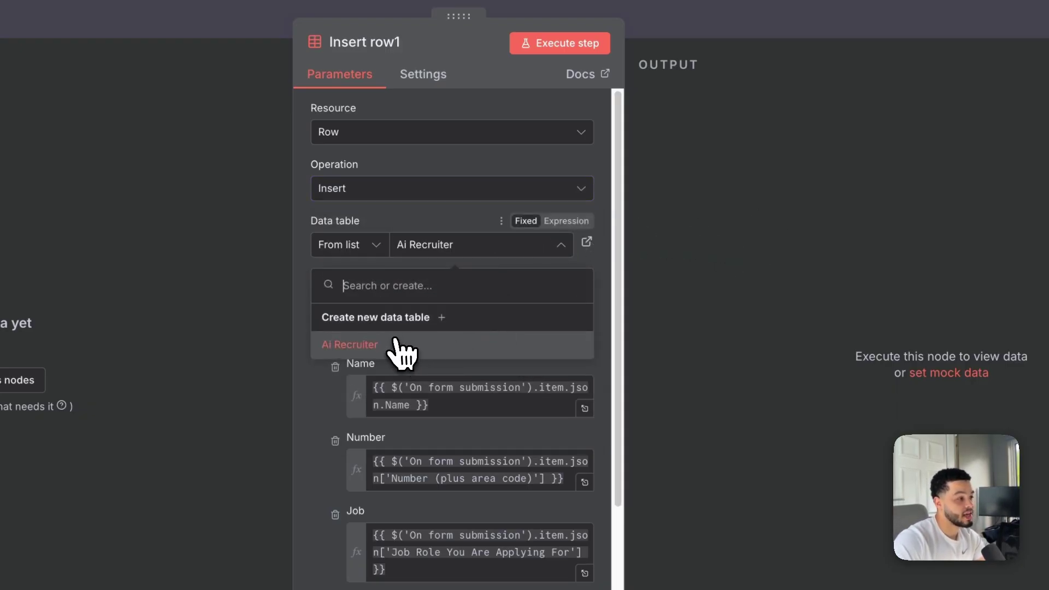
{"action": "left_click", "coordinate": [433, 349]}
Review the Name, Number, Job and Callid column expressions, then return to the canvas
{"action": "scroll", "coordinate": [489, 352], "scroll_direction": "down", "scroll_amount": 1}
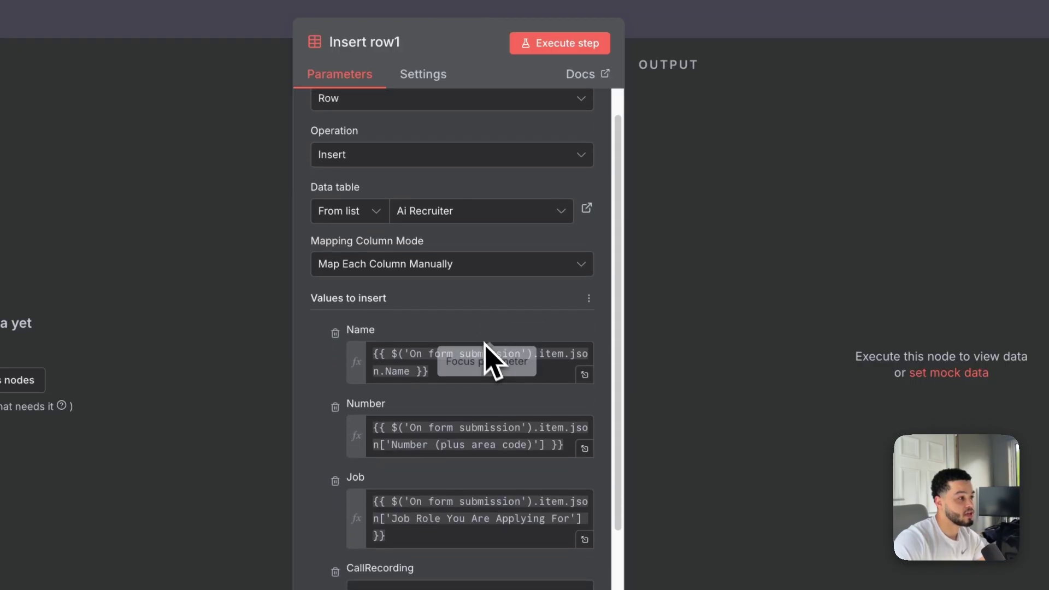
{"action": "scroll", "coordinate": [516, 415], "scroll_direction": "down", "scroll_amount": 3}
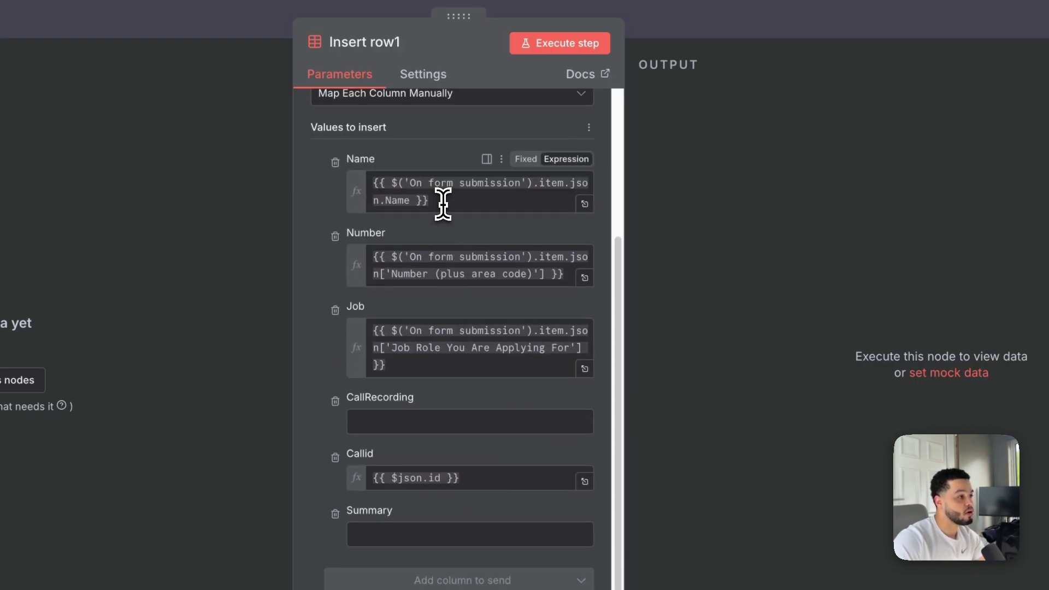
{"action": "left_click", "coordinate": [460, 201]}
{"action": "left_click_drag", "start_coordinate": [451, 202], "coordinate": [365, 164]}
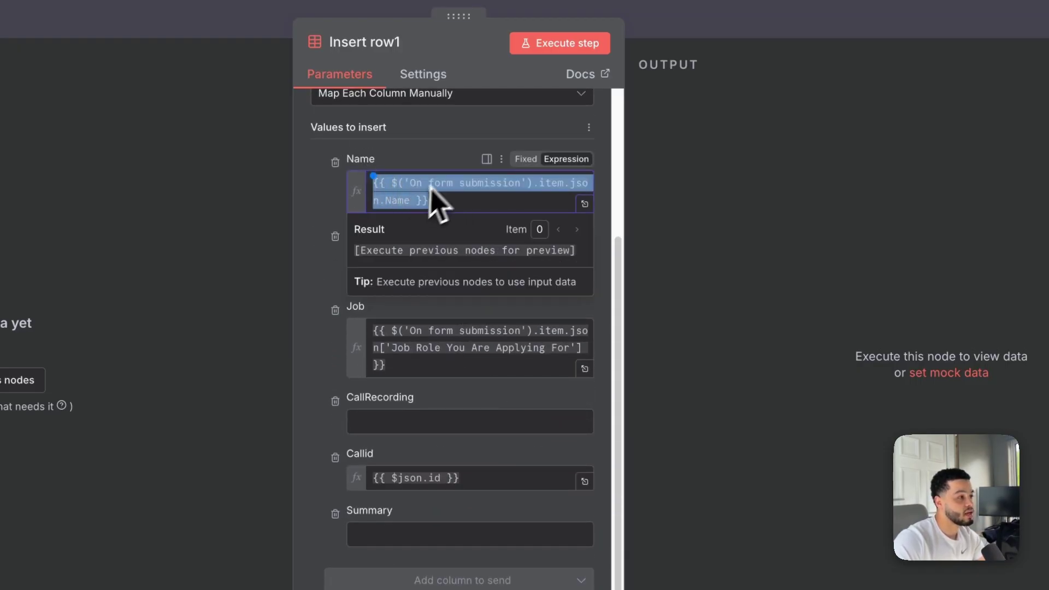
{"action": "left_click", "coordinate": [439, 154]}
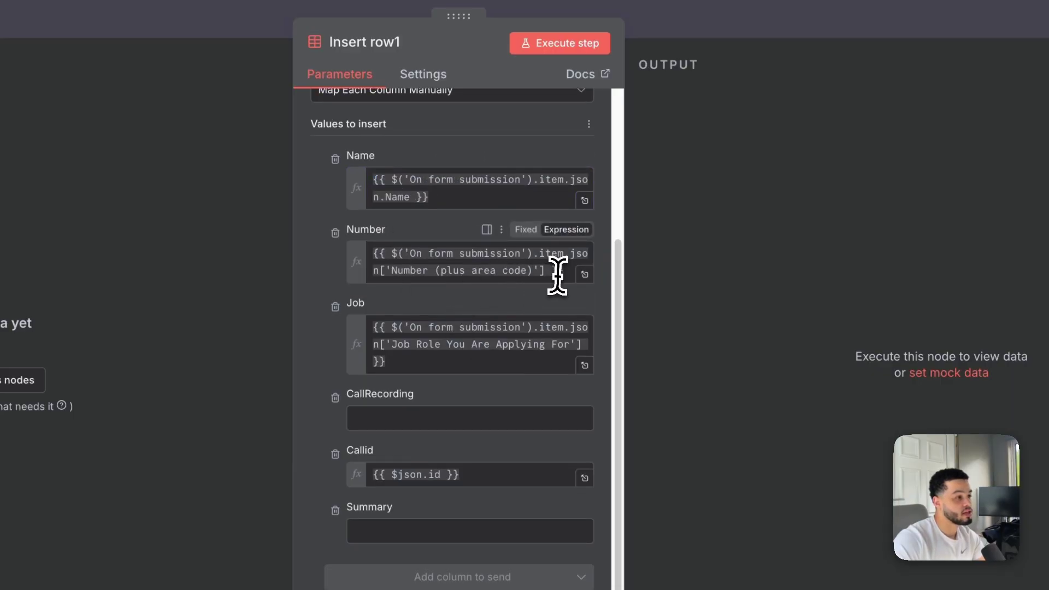
{"action": "left_click_drag", "start_coordinate": [556, 276], "coordinate": [339, 247]}
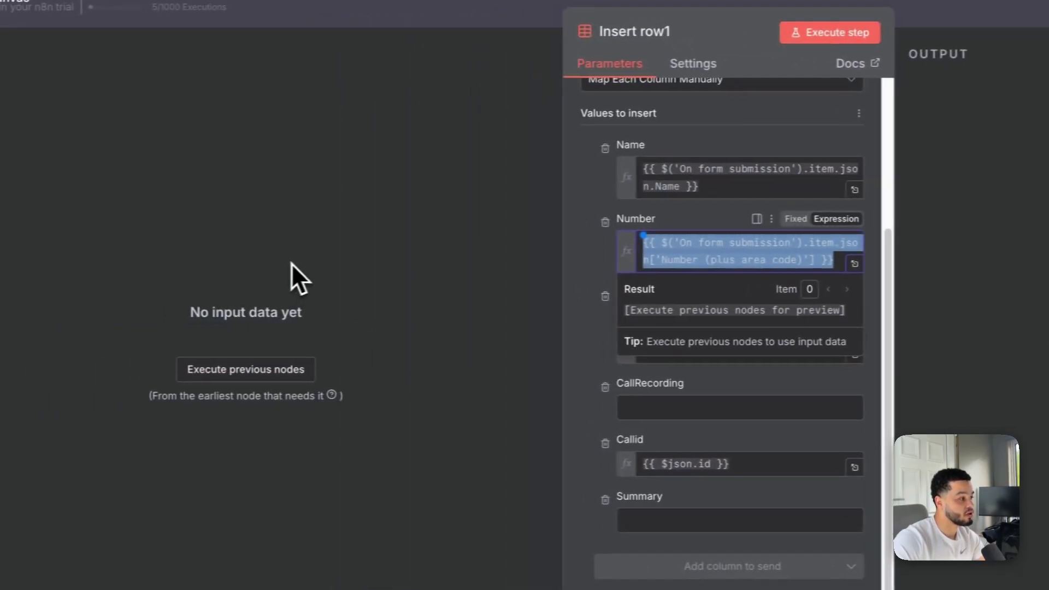
{"action": "left_click", "coordinate": [542, 234]}
{"action": "left_click", "coordinate": [678, 360]}
{"action": "left_click_drag", "start_coordinate": [561, 326], "coordinate": [515, 279]}
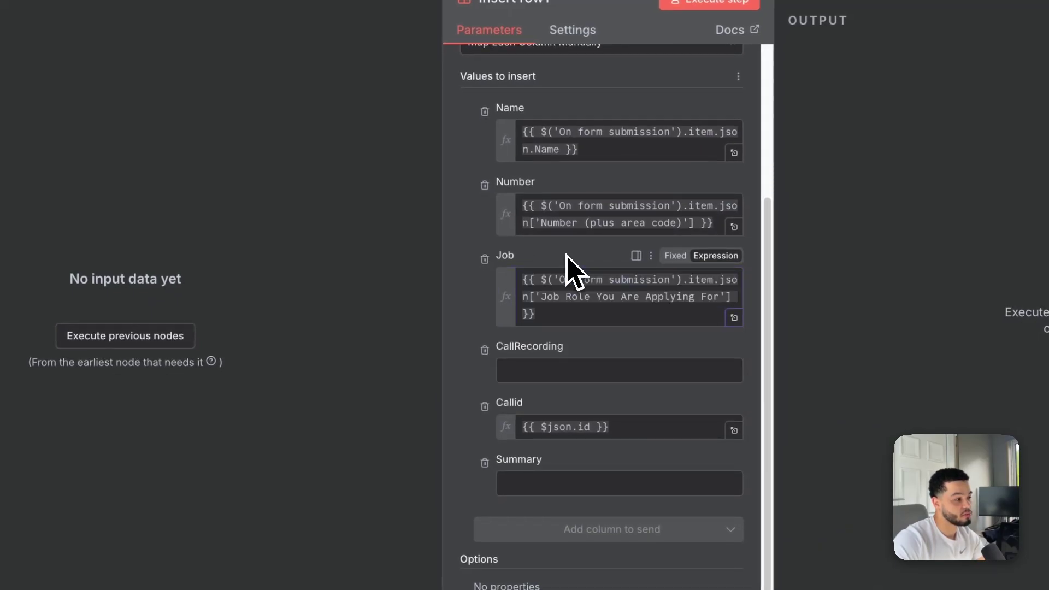
{"action": "scroll", "coordinate": [622, 327], "scroll_direction": "down", "scroll_amount": 1}
{"action": "left_click", "coordinate": [626, 400]}
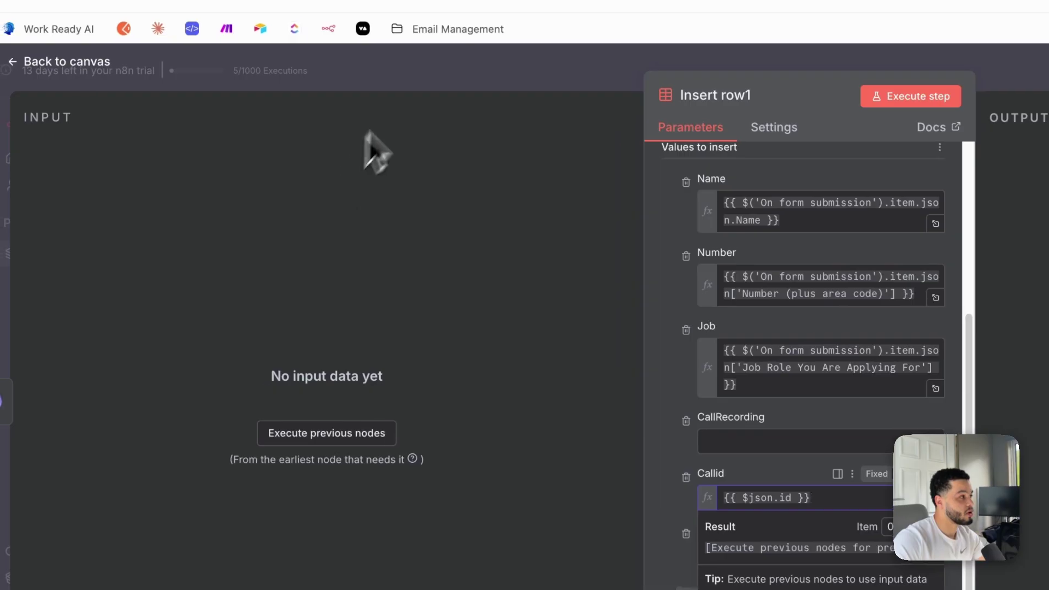
{"action": "left_click", "coordinate": [417, 110]}
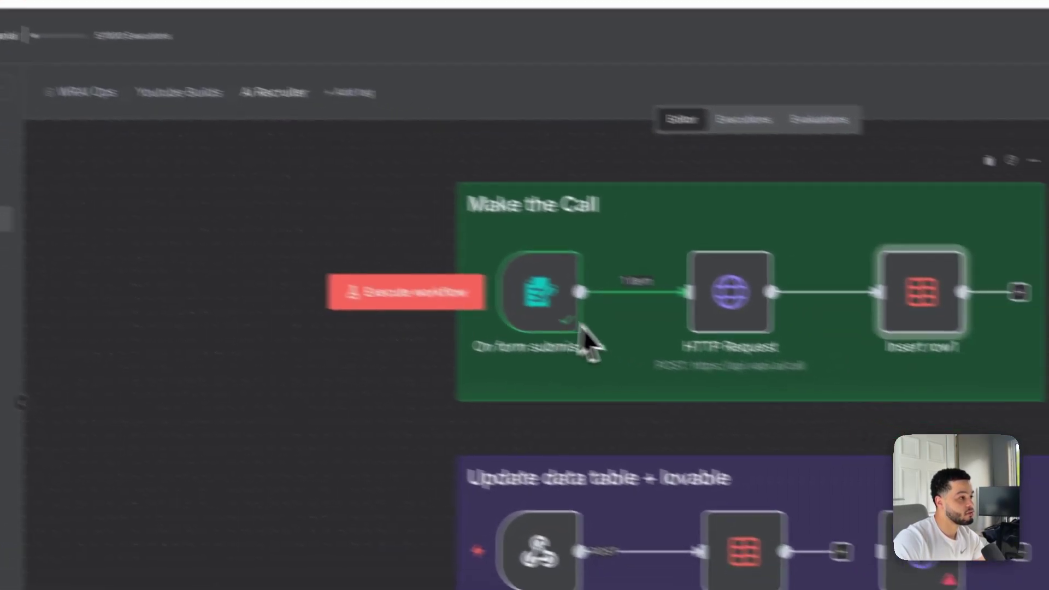
{"action": "mouse_move", "coordinate": [752, 324]}
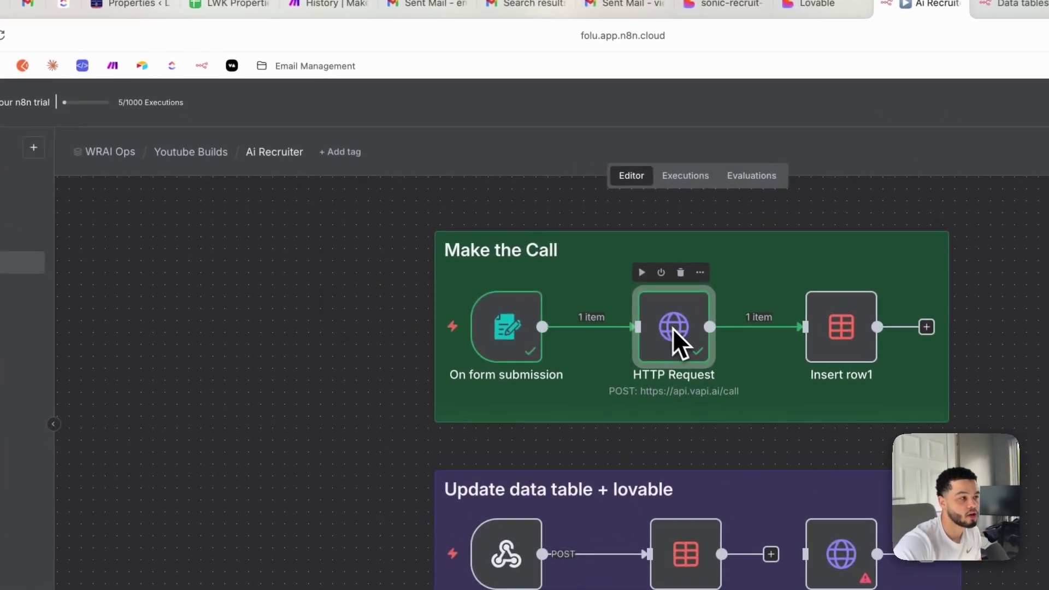
{"action": "double_click", "coordinate": [558, 290]}
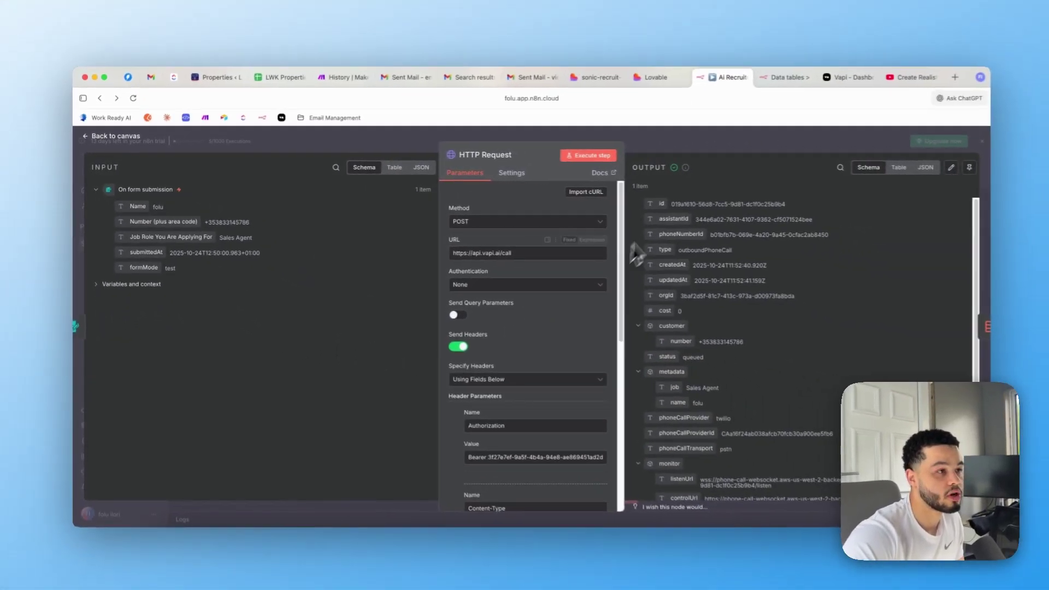
{"action": "scroll", "coordinate": [686, 312], "scroll_direction": "down", "scroll_amount": 3}
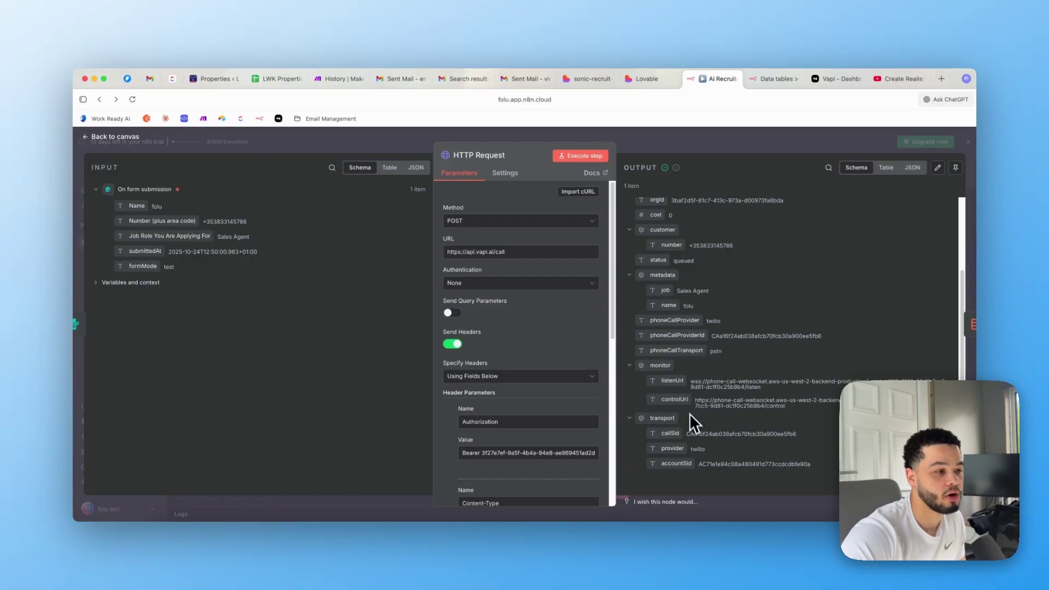
{"action": "scroll", "coordinate": [727, 353], "scroll_direction": "up", "scroll_amount": 3}
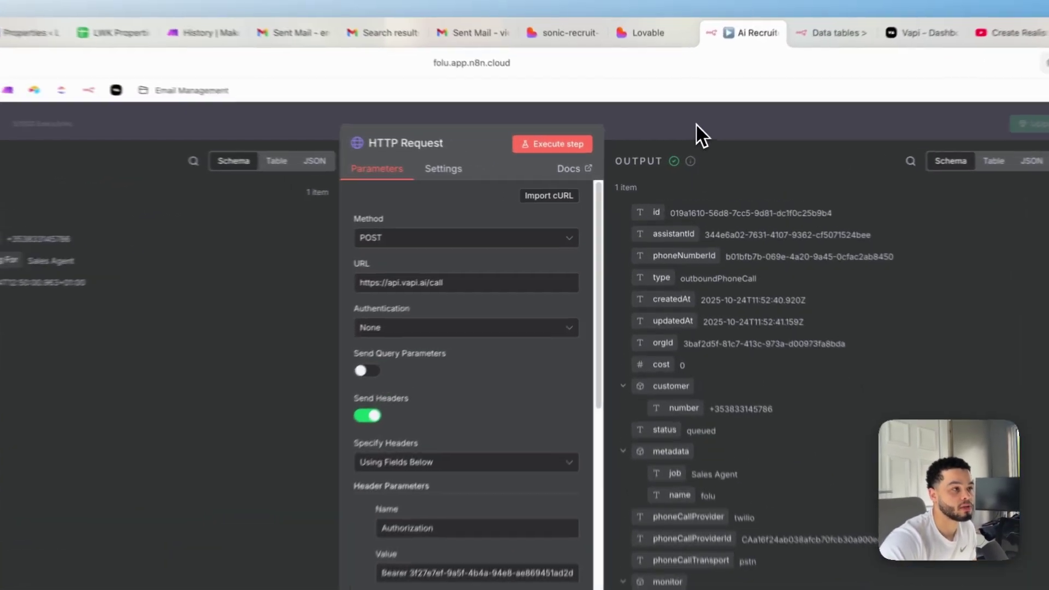
{"action": "left_click", "coordinate": [698, 153]}
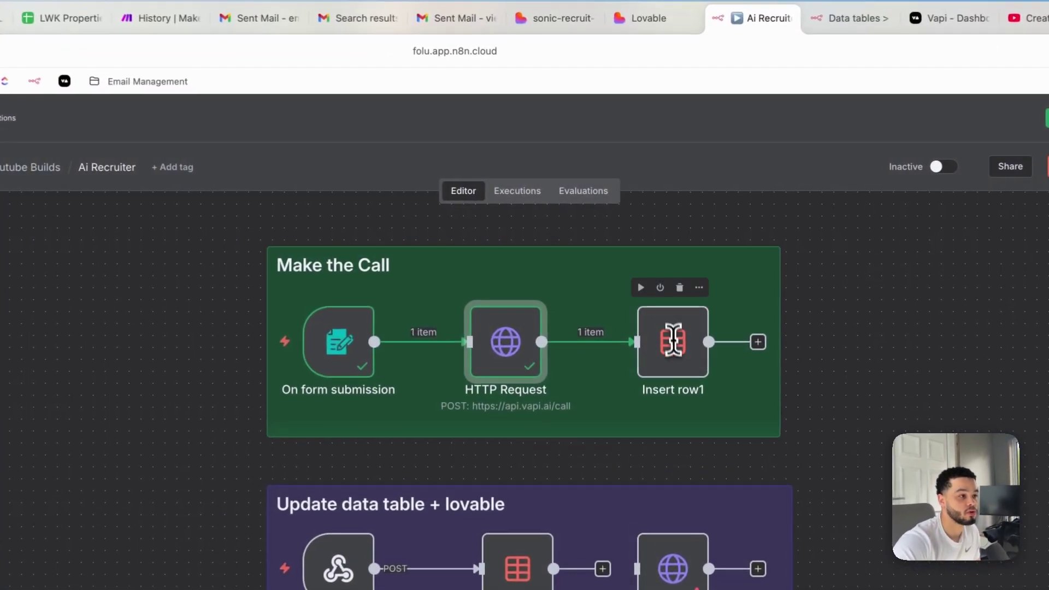
{"action": "double_click", "coordinate": [678, 355]}
{"action": "scroll", "coordinate": [543, 403], "scroll_direction": "down", "scroll_amount": 3}
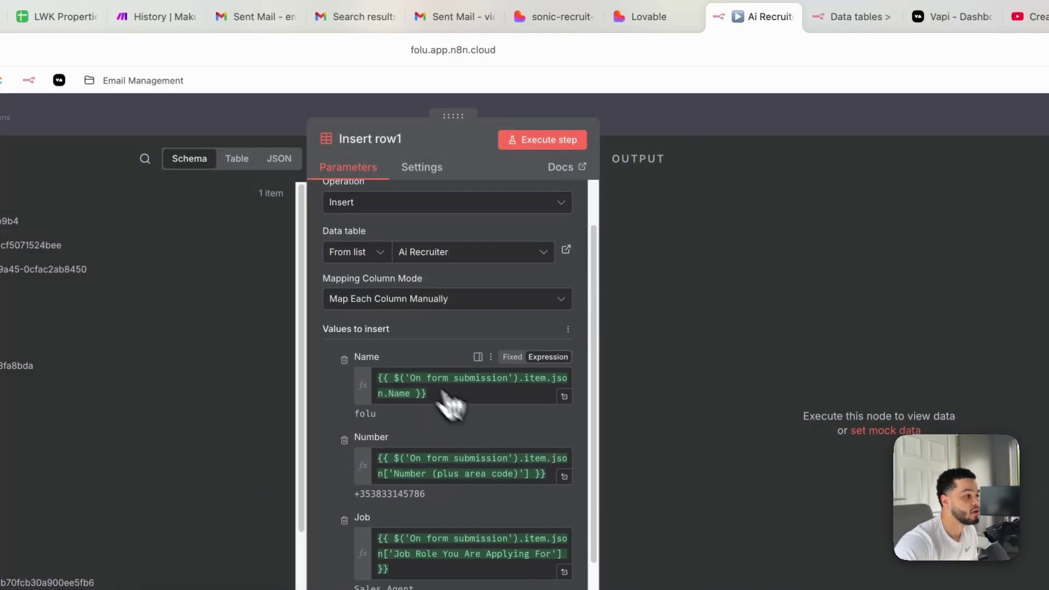
{"action": "scroll", "coordinate": [457, 410], "scroll_direction": "down", "scroll_amount": 2}
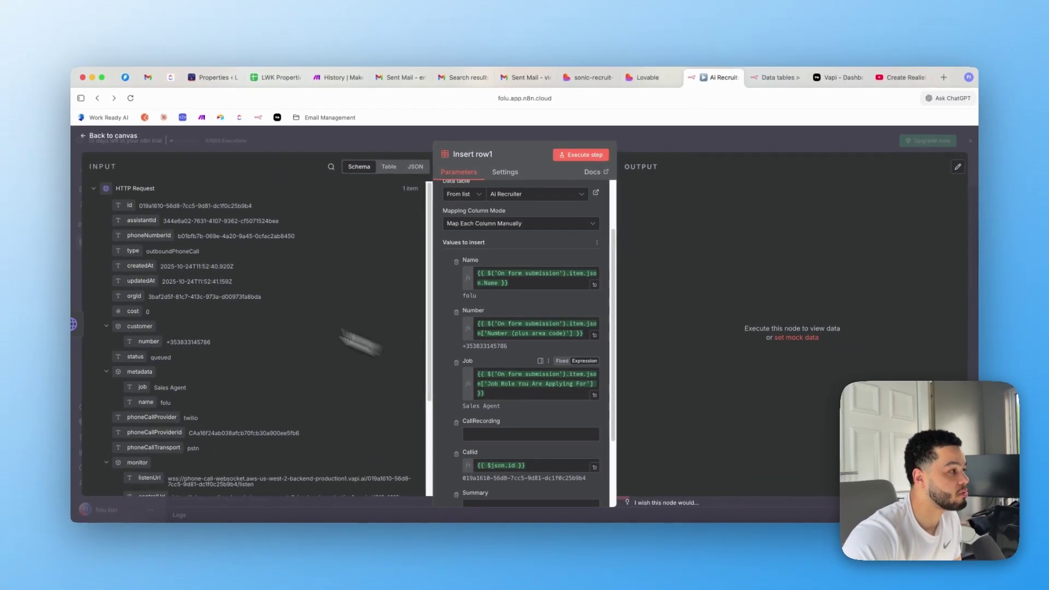
{"action": "scroll", "coordinate": [208, 336], "scroll_direction": "down", "scroll_amount": 4}
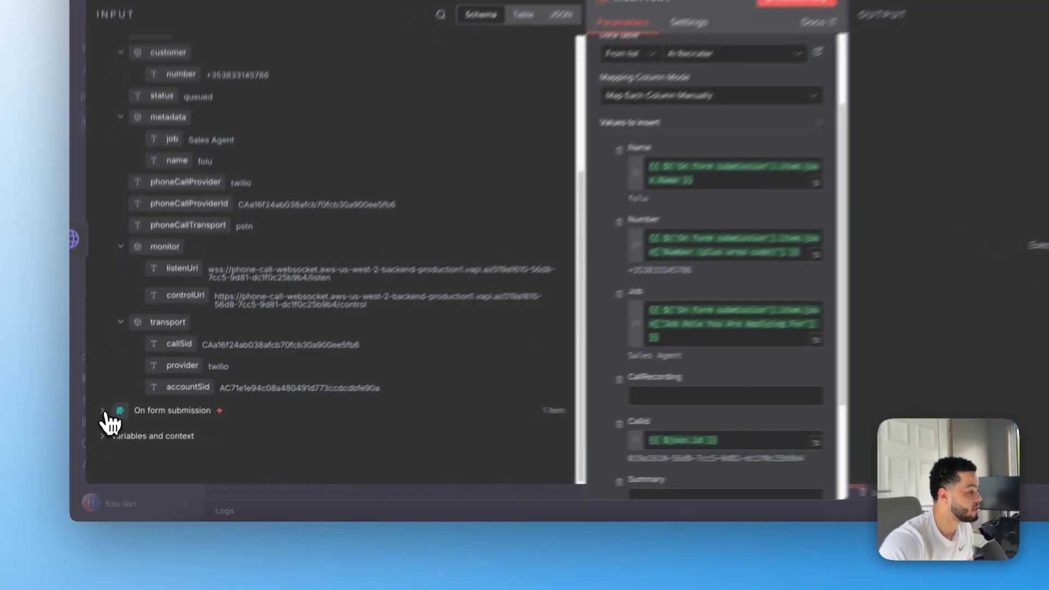
{"action": "left_click", "coordinate": [109, 443]}
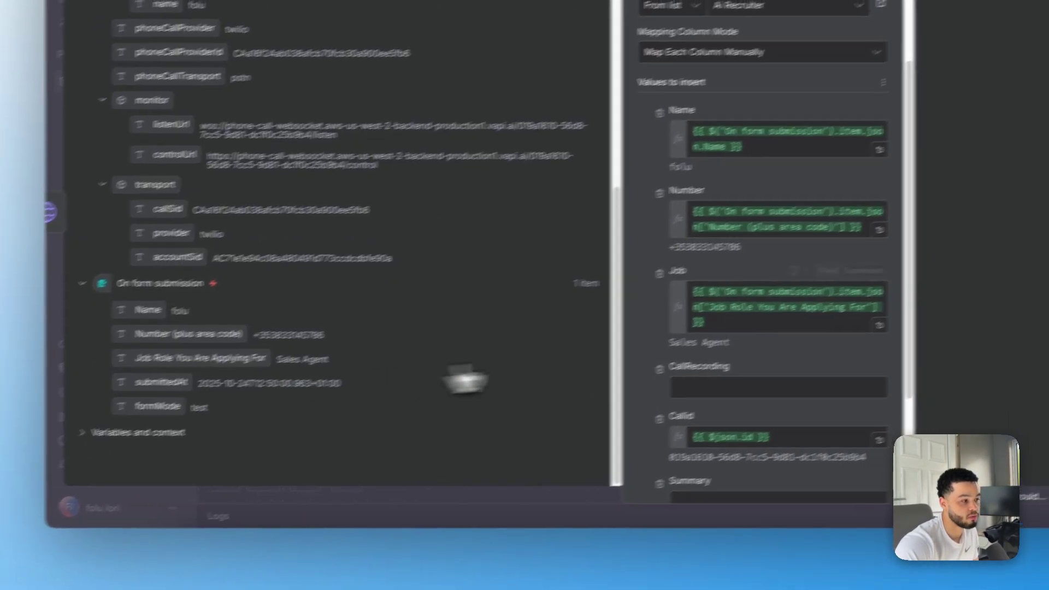
{"action": "scroll", "coordinate": [795, 293], "scroll_direction": "down", "scroll_amount": 3}
{"action": "left_click", "coordinate": [812, 431]}
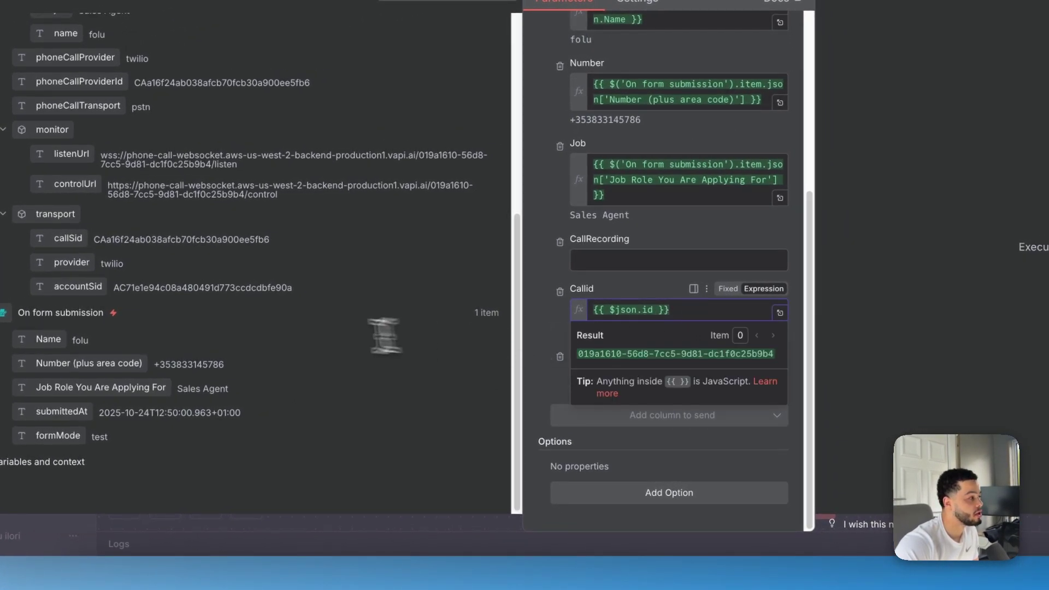
{"action": "scroll", "coordinate": [398, 335], "scroll_direction": "up", "scroll_amount": 10}
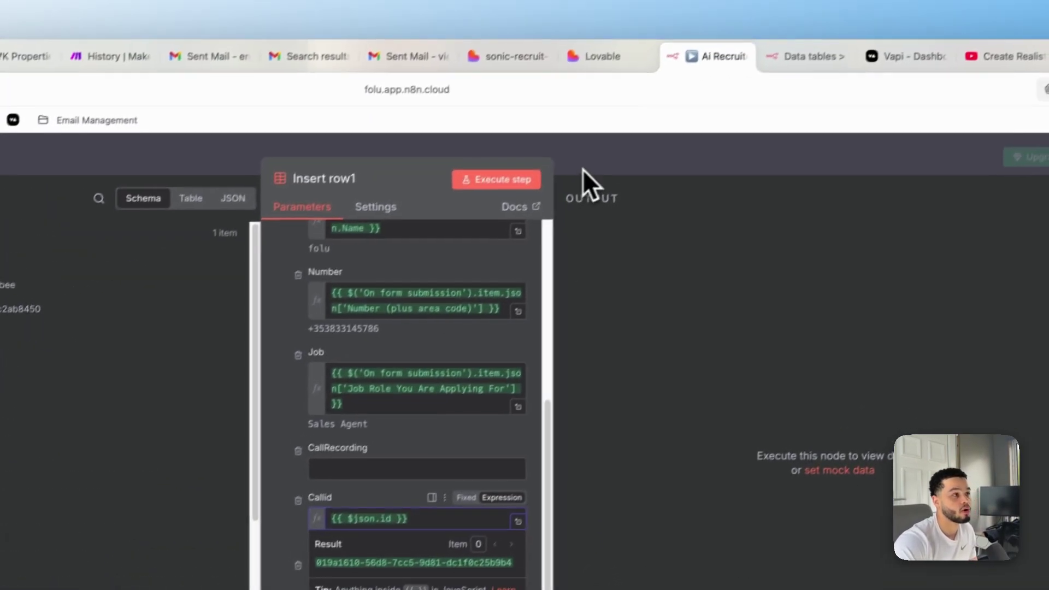
{"action": "left_click", "coordinate": [582, 170]}
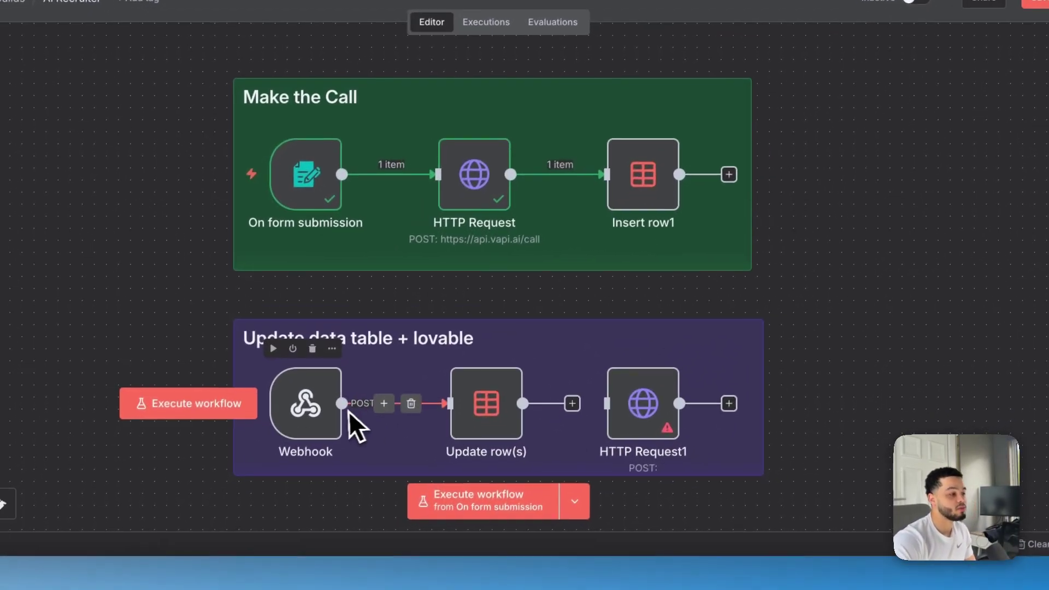
Bring the Update data table + lovable group into view and open the Webhook trigger's settings
{"action": "left_click_drag", "start_coordinate": [731, 499], "coordinate": [756, 357]}
{"action": "left_click_drag", "start_coordinate": [802, 238], "coordinate": [811, 221]}
{"action": "mouse_move", "coordinate": [262, 290]}
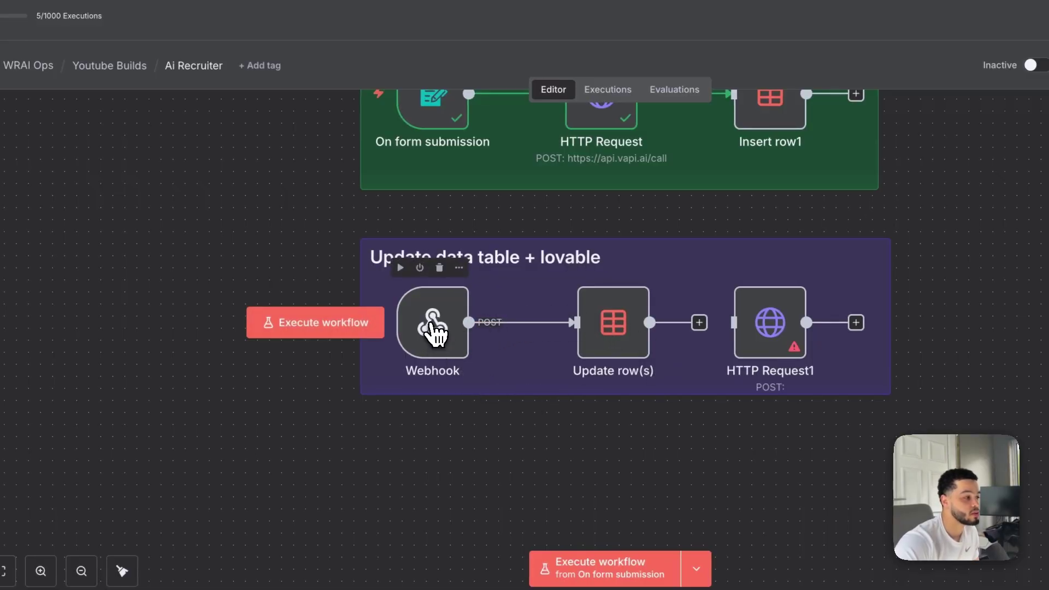
{"action": "double_click", "coordinate": [431, 326]}
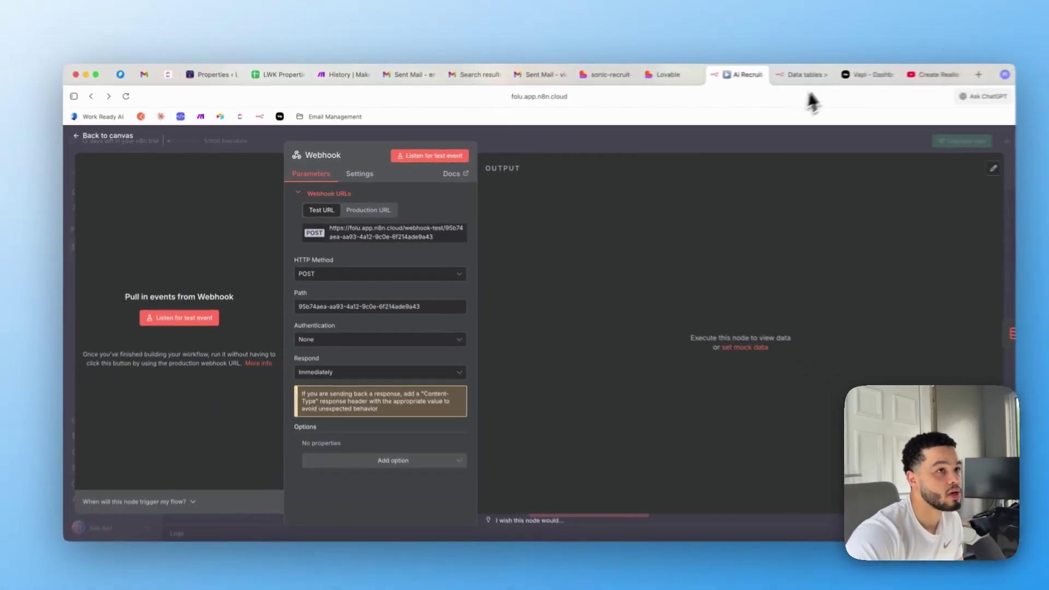
In Vapi's Ai Recruiter assistant, check that the server URL is the n8n test webhook
{"action": "left_click", "coordinate": [852, 70]}
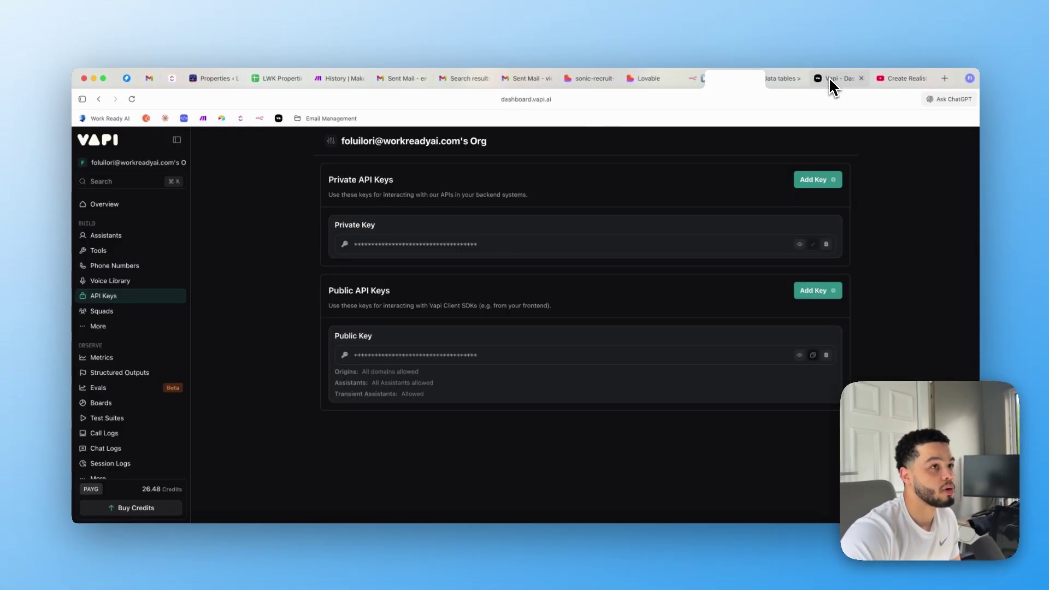
{"action": "left_click", "coordinate": [117, 241]}
{"action": "scroll", "coordinate": [574, 213], "scroll_direction": "down", "scroll_amount": 20}
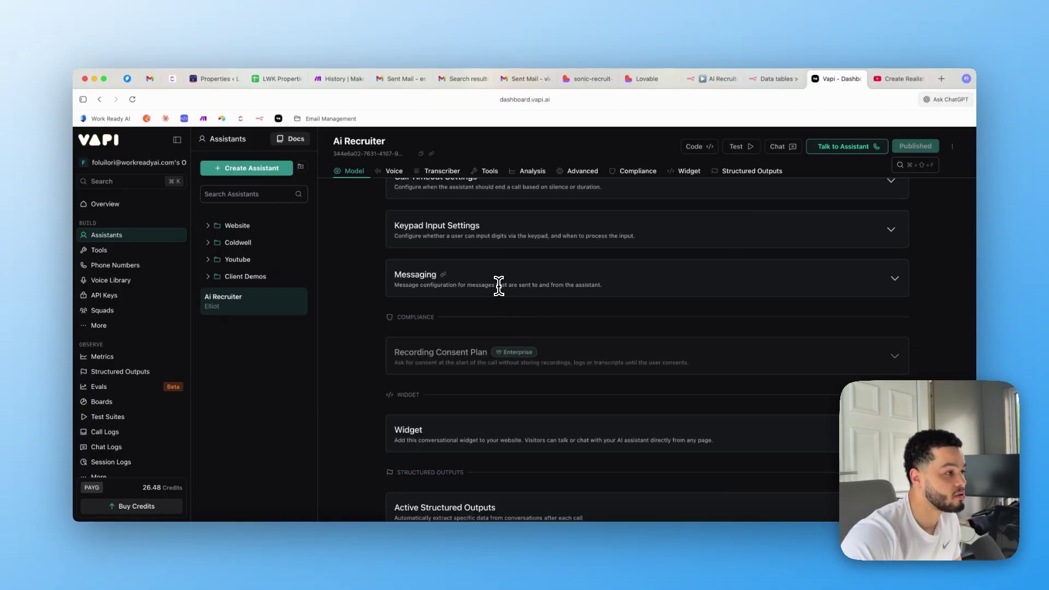
{"action": "left_click", "coordinate": [498, 286]}
{"action": "triple_click", "coordinate": [601, 360]}
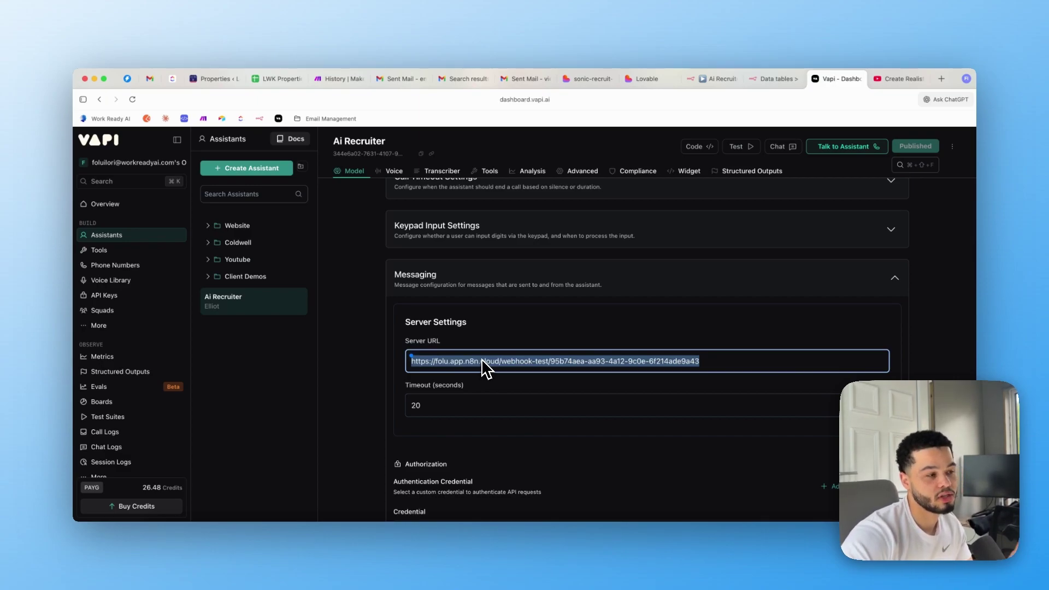
{"action": "left_click", "coordinate": [351, 361]}
Confirm the Server Messages setting includes only end-of-call-report
{"action": "scroll", "coordinate": [491, 372], "scroll_direction": "down", "scroll_amount": 4}
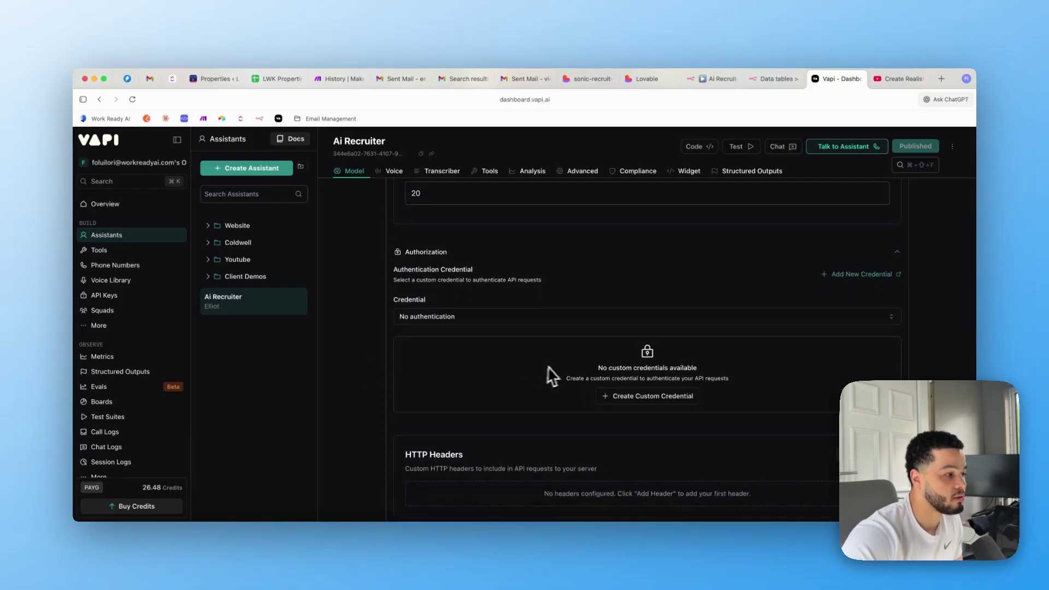
{"action": "scroll", "coordinate": [546, 377], "scroll_direction": "down", "scroll_amount": 4}
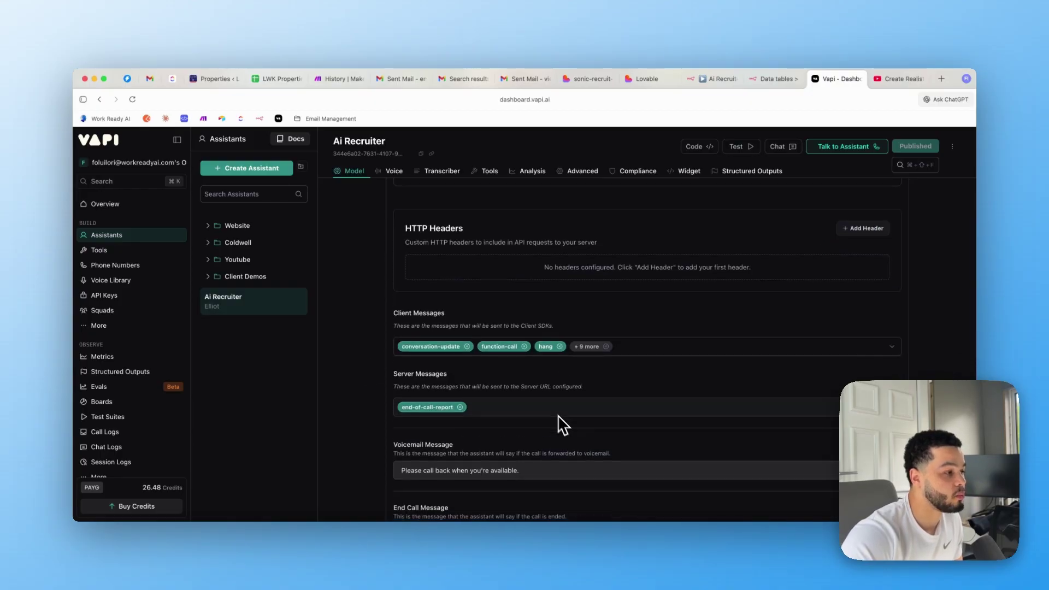
{"action": "left_click", "coordinate": [513, 415]}
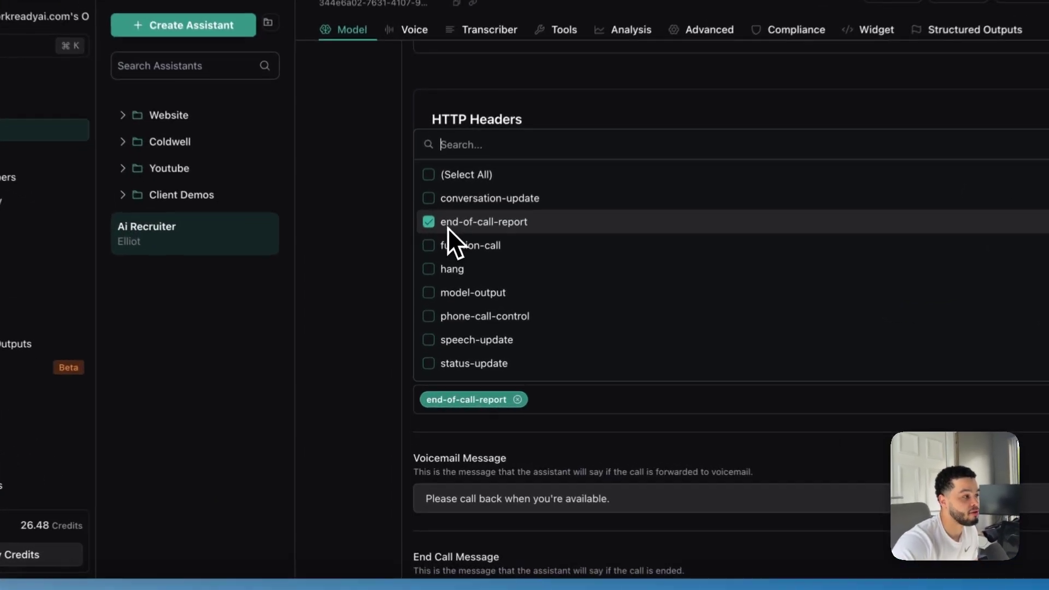
{"action": "left_click", "coordinate": [368, 293]}
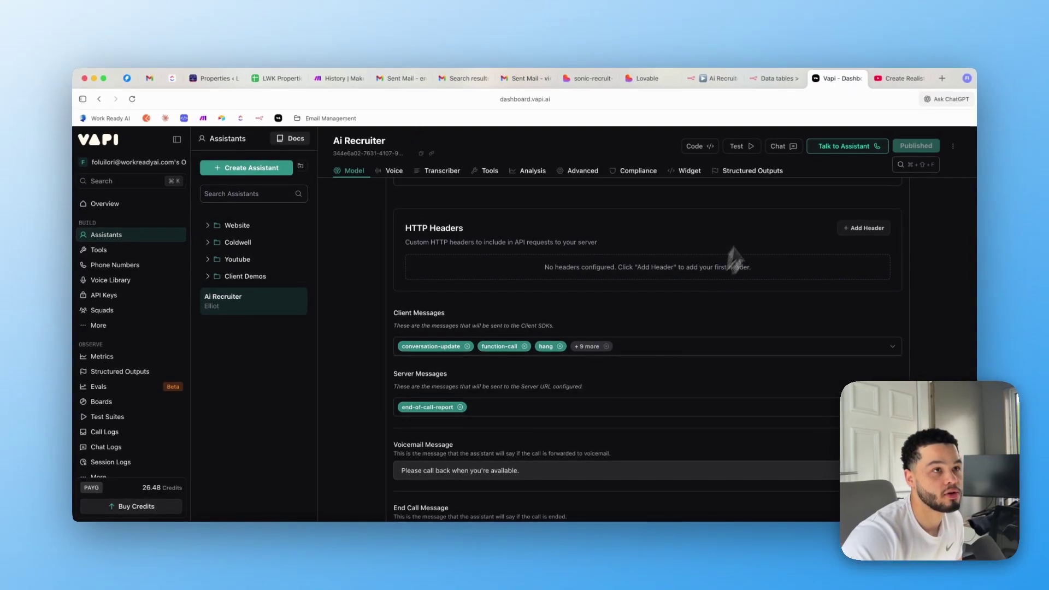
Set the Ai Recruiter workflow's Webhook listening for a test event, then return to the Vapi assistant
{"action": "left_click", "coordinate": [771, 79]}
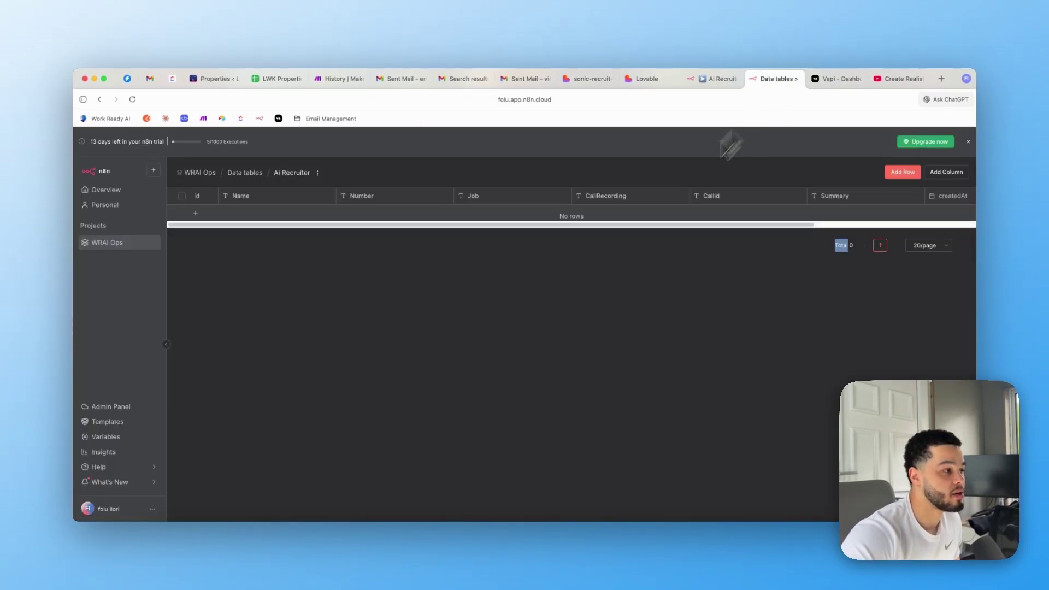
{"action": "left_click", "coordinate": [713, 87]}
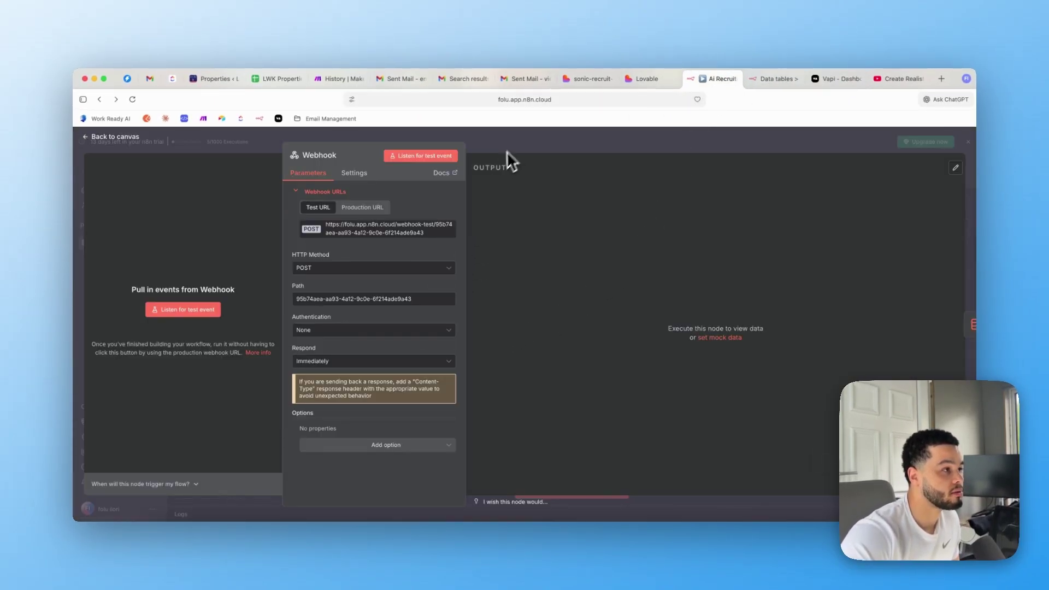
{"action": "key", "text": "Escape"}
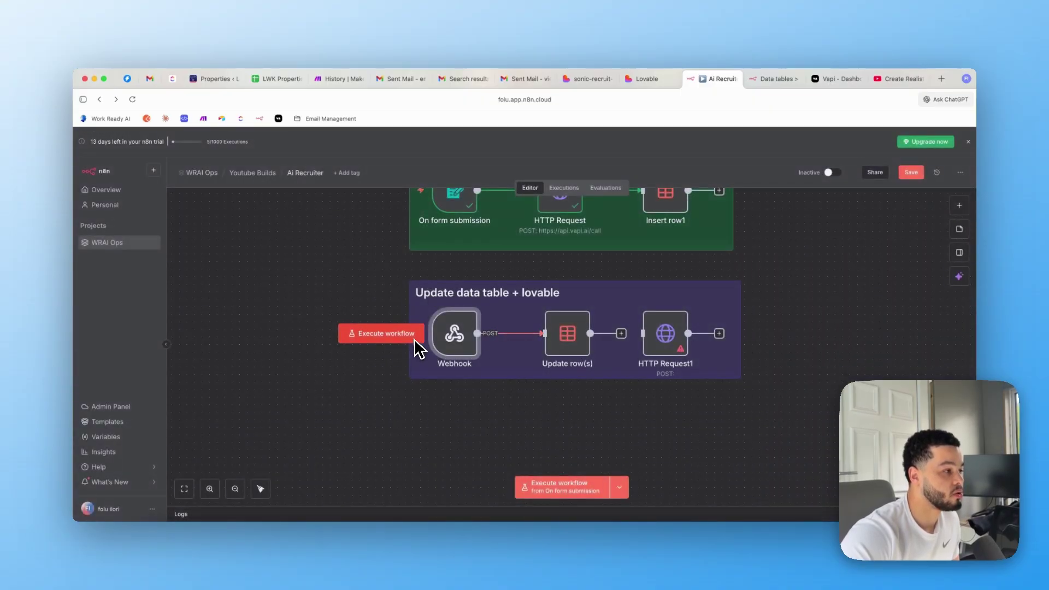
{"action": "left_click", "coordinate": [435, 300]}
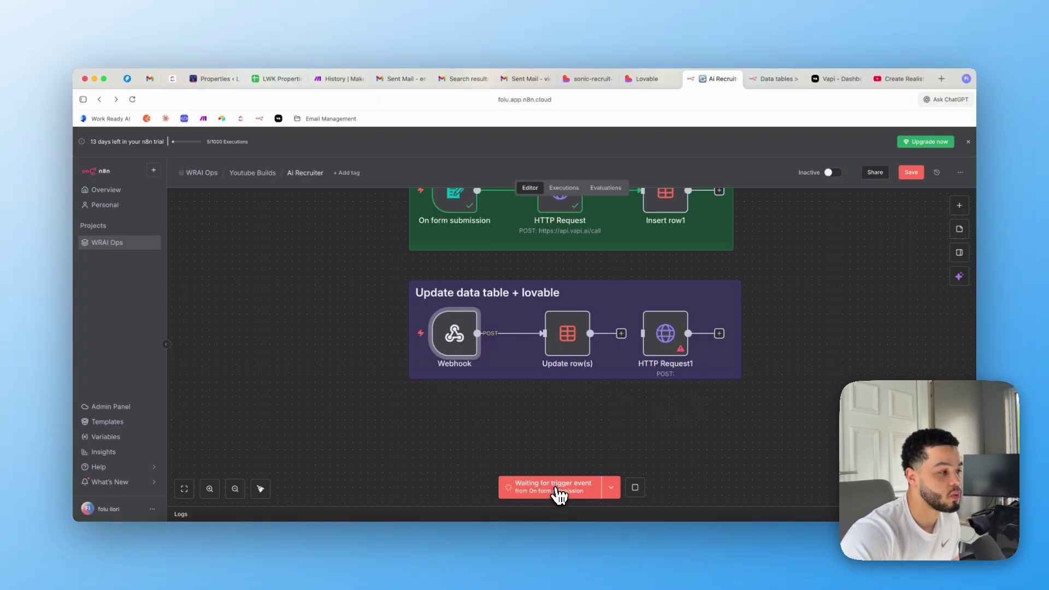
{"action": "left_click", "coordinate": [831, 80]}
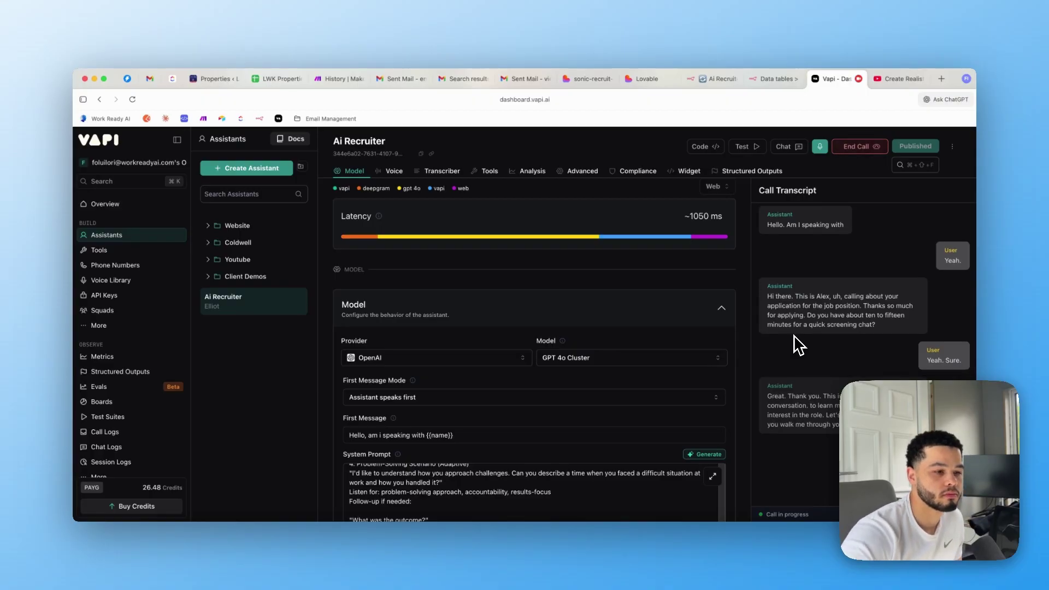
End the Vapi test call and return to the n8n Ai Recruiter workflow
{"action": "left_click", "coordinate": [858, 147]}
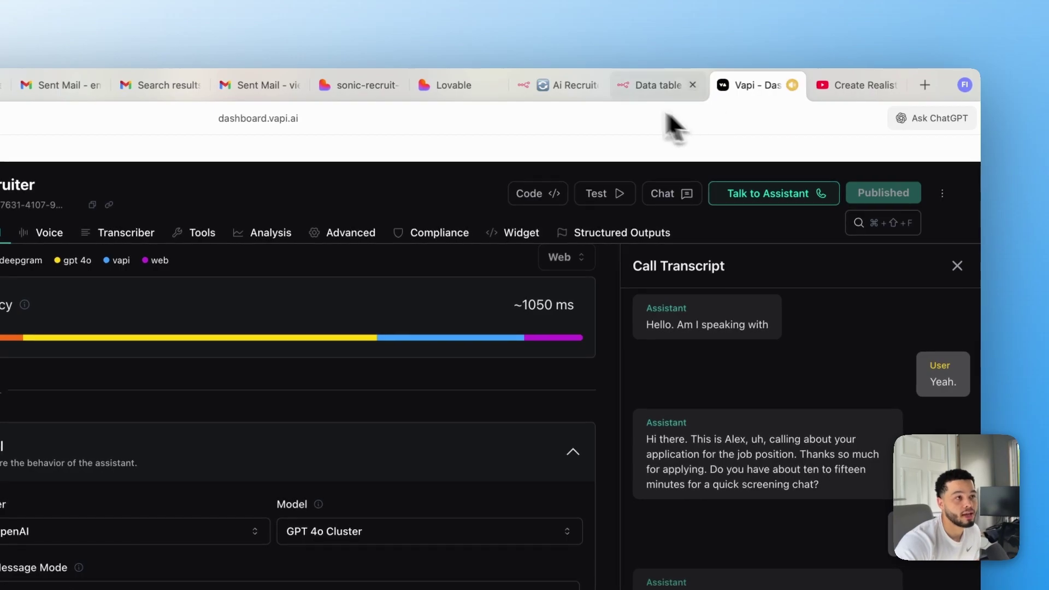
{"action": "left_click", "coordinate": [571, 87]}
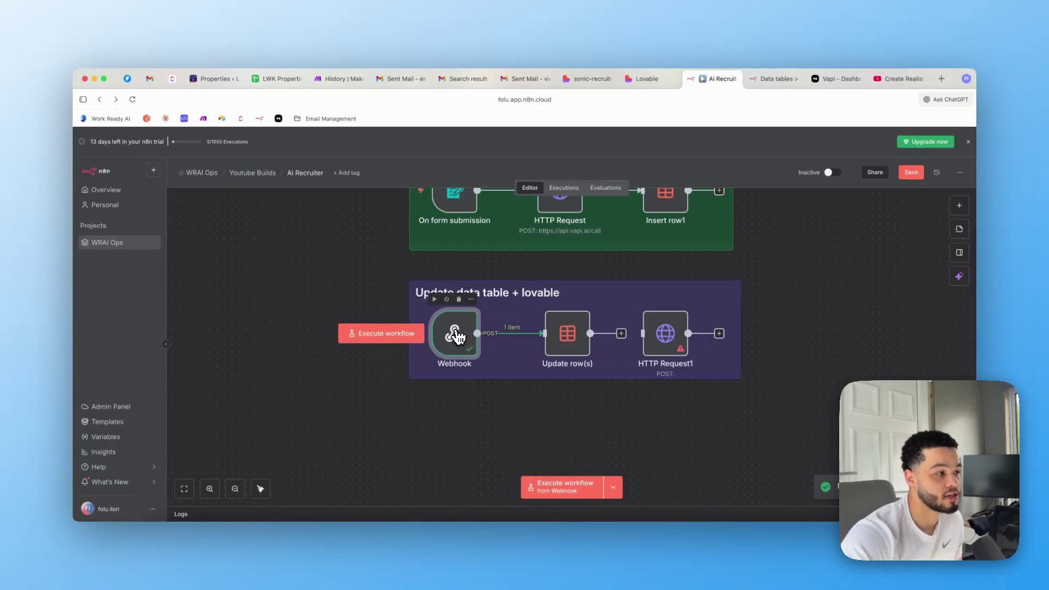
{"action": "double_click", "coordinate": [456, 336]}
{"action": "scroll", "coordinate": [568, 262], "scroll_direction": "down", "scroll_amount": 3}
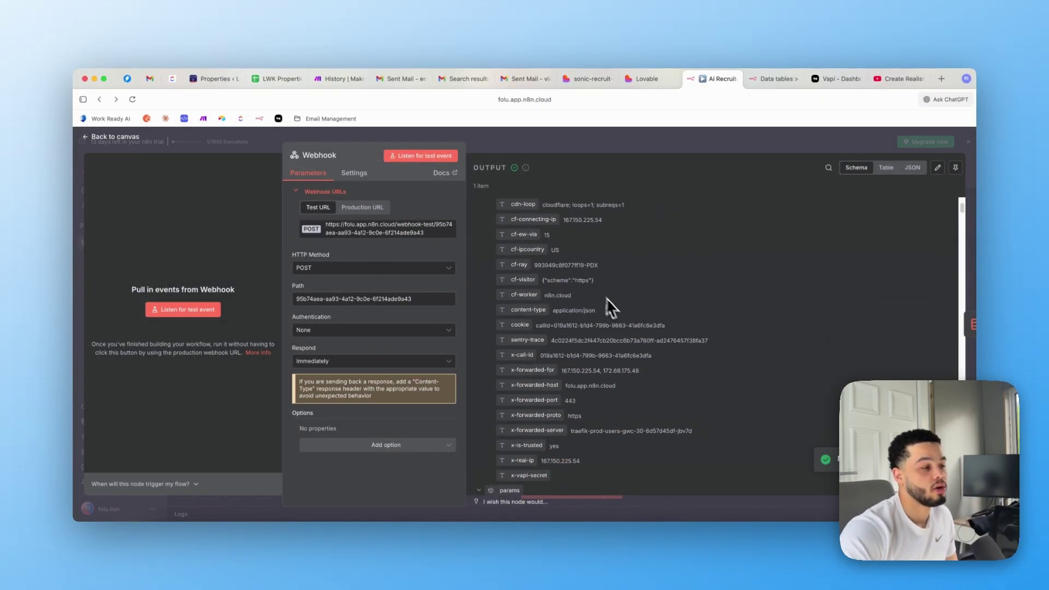
{"action": "scroll", "coordinate": [606, 297], "scroll_direction": "down", "scroll_amount": 5}
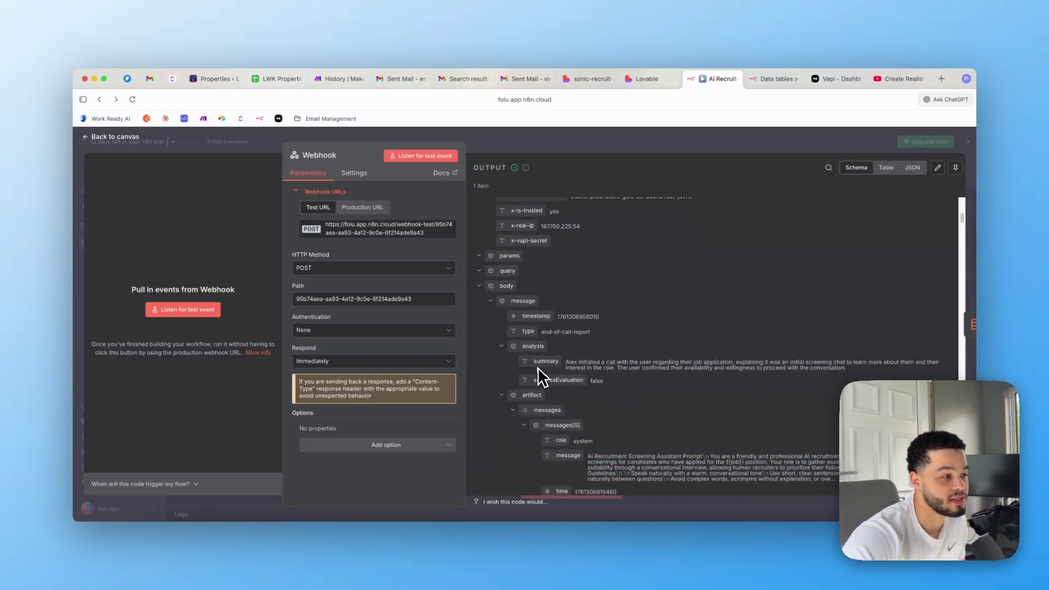
{"action": "left_click_drag", "start_coordinate": [565, 363], "coordinate": [577, 364]}
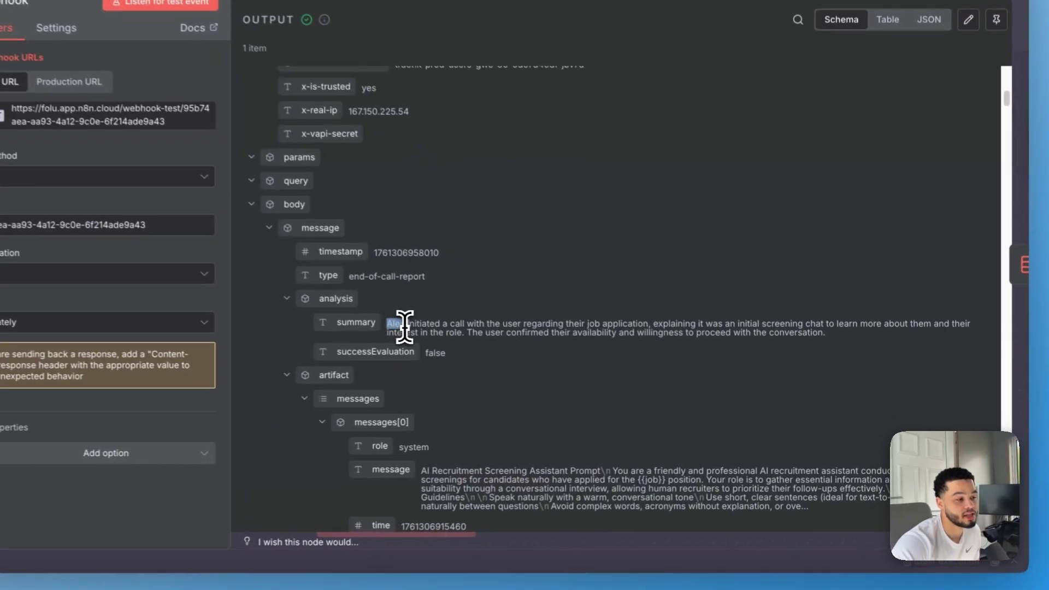
{"action": "left_click_drag", "start_coordinate": [404, 326], "coordinate": [458, 334]}
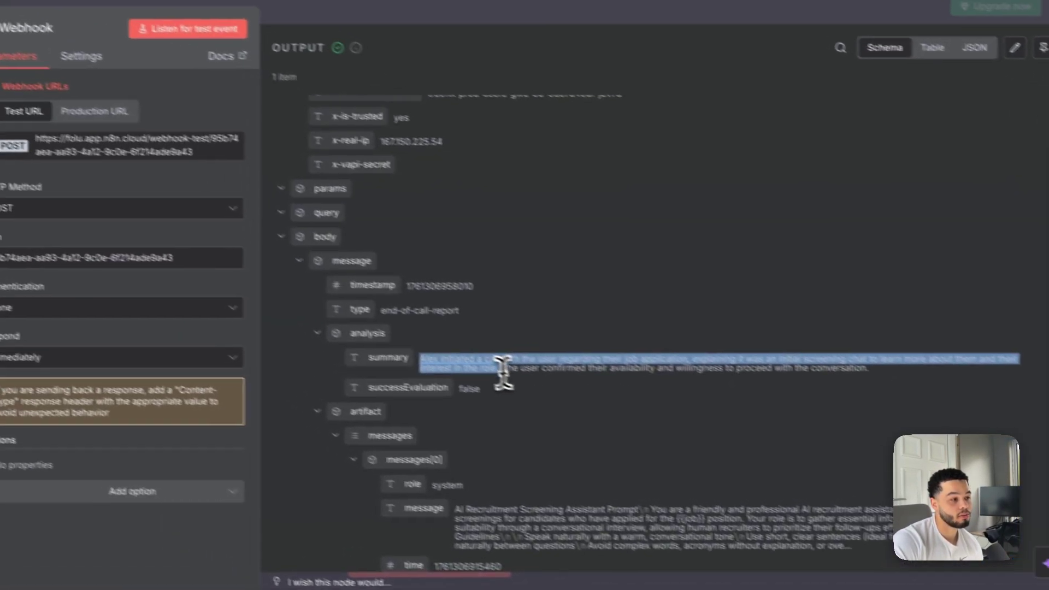
{"action": "left_click_drag", "start_coordinate": [503, 371], "coordinate": [501, 369]}
{"action": "scroll", "coordinate": [626, 393], "scroll_direction": "down", "scroll_amount": 5}
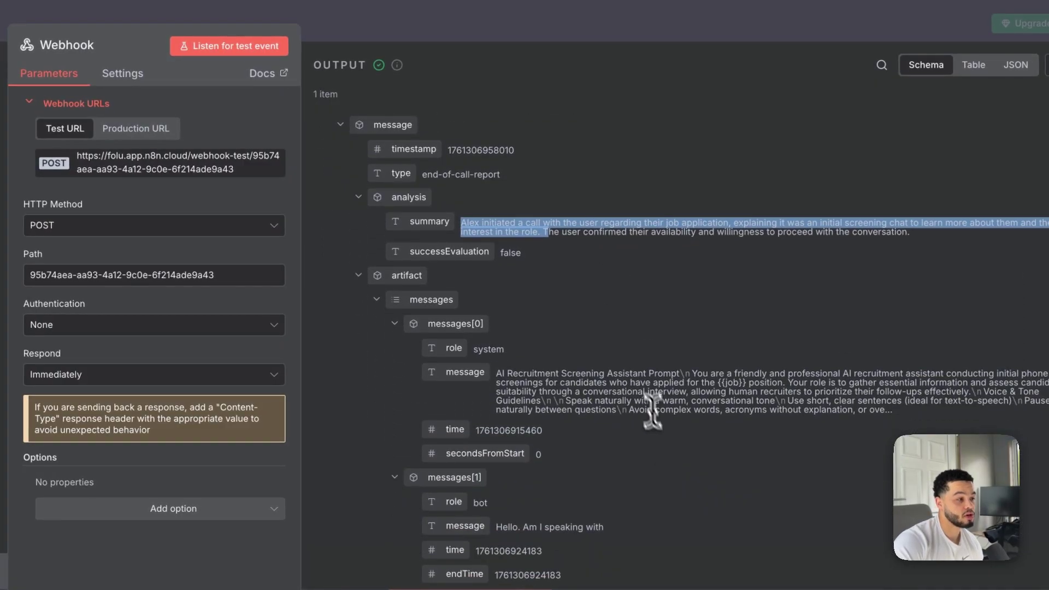
{"action": "scroll", "coordinate": [626, 376], "scroll_direction": "down", "scroll_amount": 15}
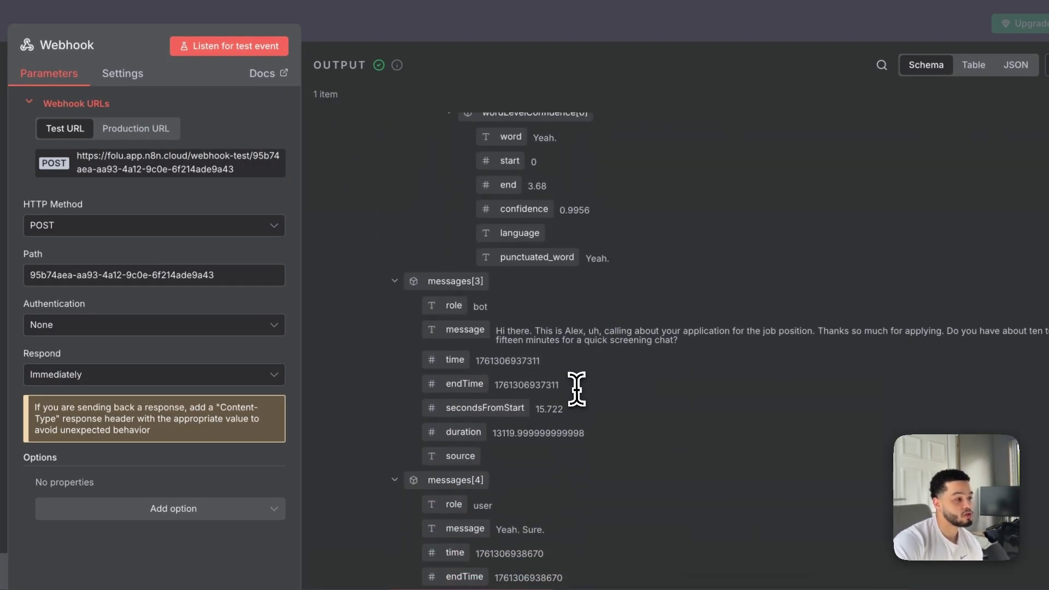
{"action": "scroll", "coordinate": [558, 385], "scroll_direction": "down", "scroll_amount": 15}
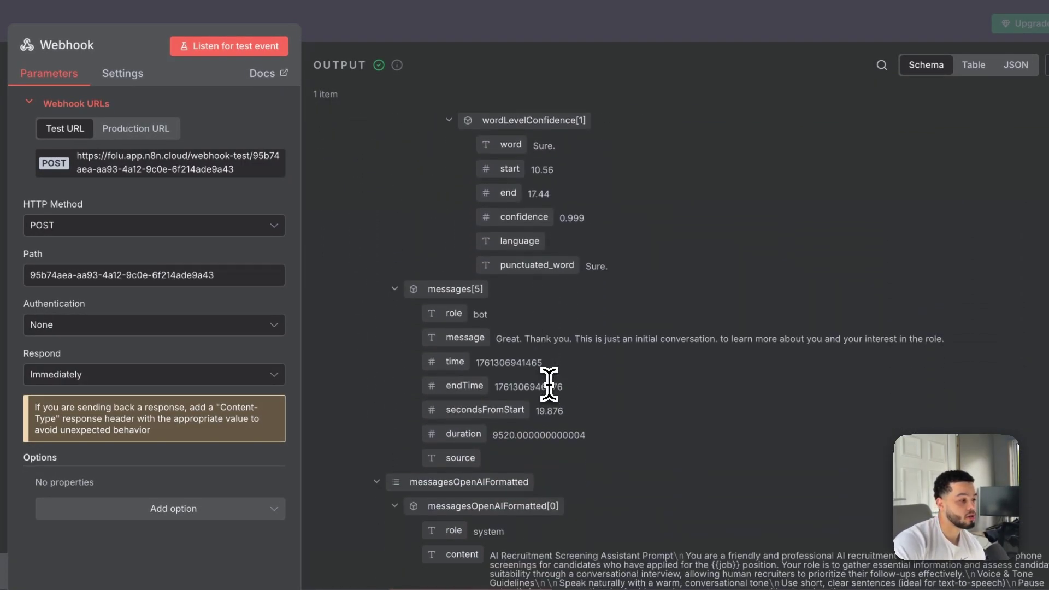
{"action": "scroll", "coordinate": [502, 319], "scroll_direction": "down", "scroll_amount": 15}
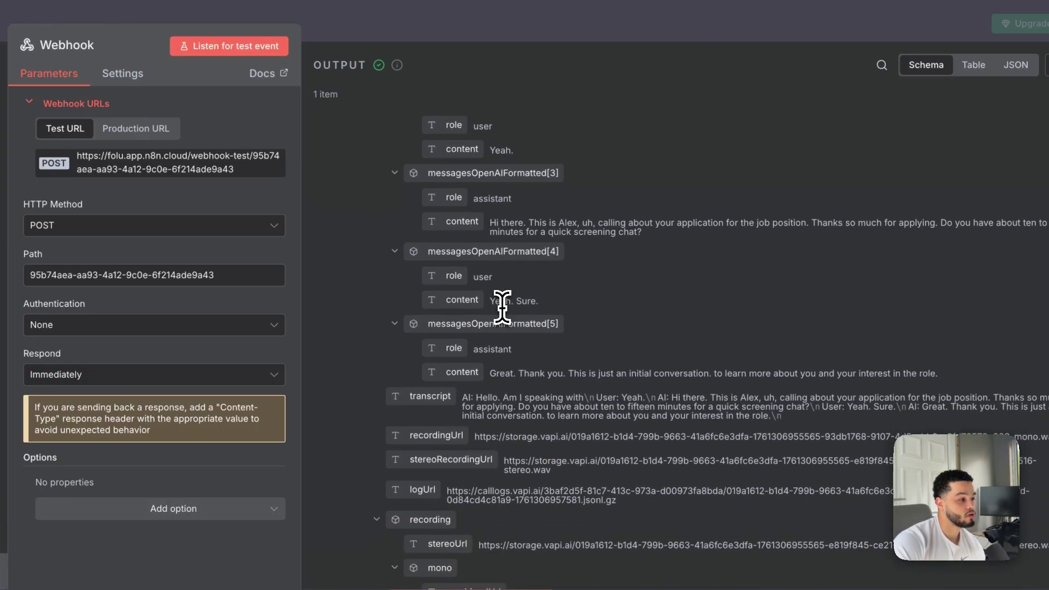
{"action": "scroll", "coordinate": [503, 318], "scroll_direction": "down", "scroll_amount": 1}
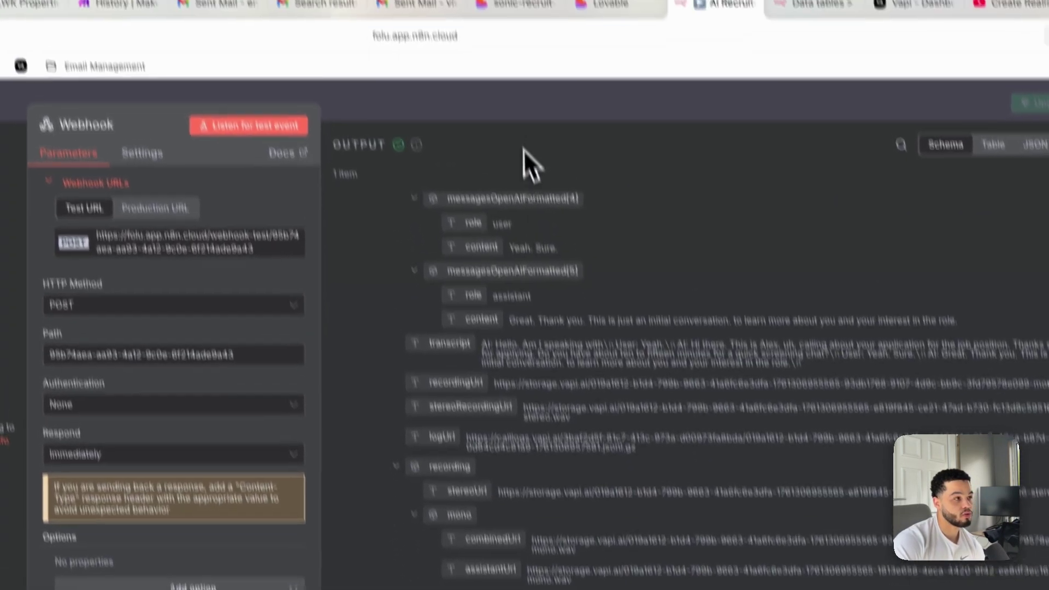
{"action": "key", "text": "Escape"}
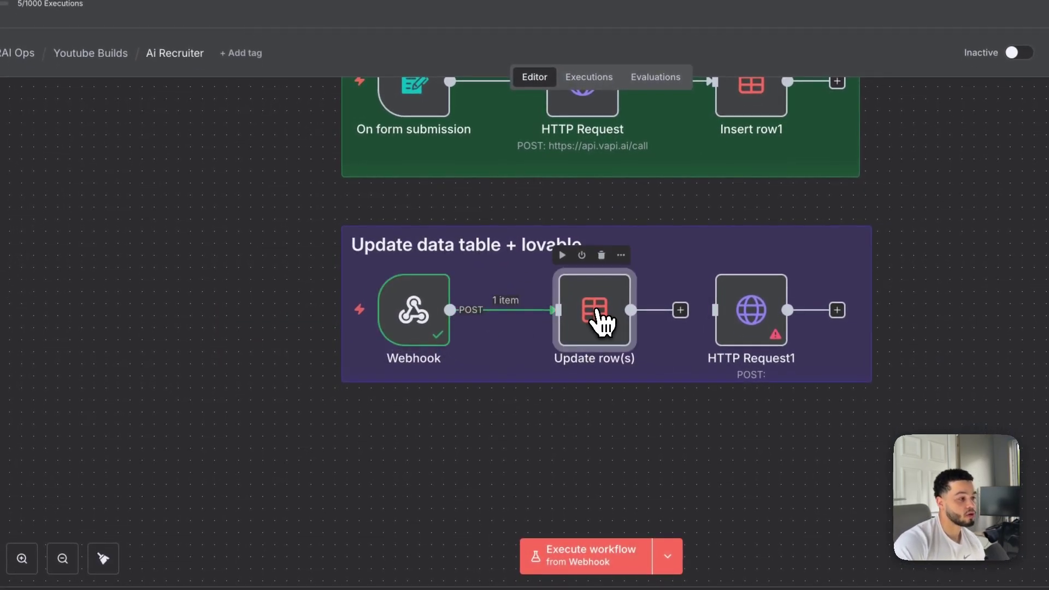
Keep Update row(s) updating rows in the Ai Recruiter table, matching any condition
{"action": "double_click", "coordinate": [600, 318]}
{"action": "scroll", "coordinate": [571, 317], "scroll_direction": "down", "scroll_amount": 4}
{"action": "scroll", "coordinate": [523, 244], "scroll_direction": "up", "scroll_amount": 3}
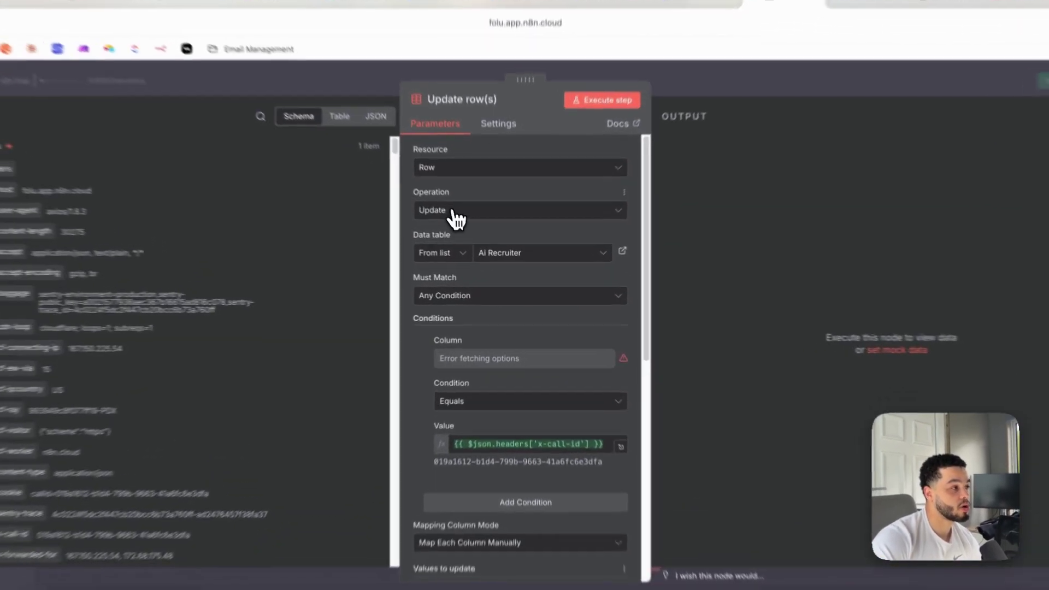
{"action": "left_click", "coordinate": [481, 236]}
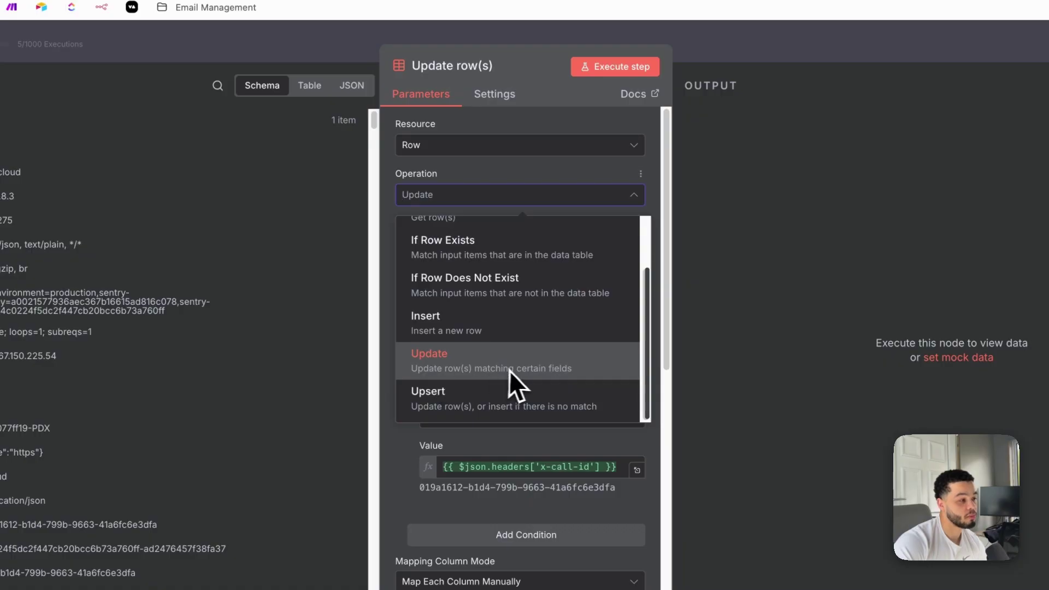
{"action": "left_click", "coordinate": [519, 174]}
{"action": "scroll", "coordinate": [499, 249], "scroll_direction": "down", "scroll_amount": 2}
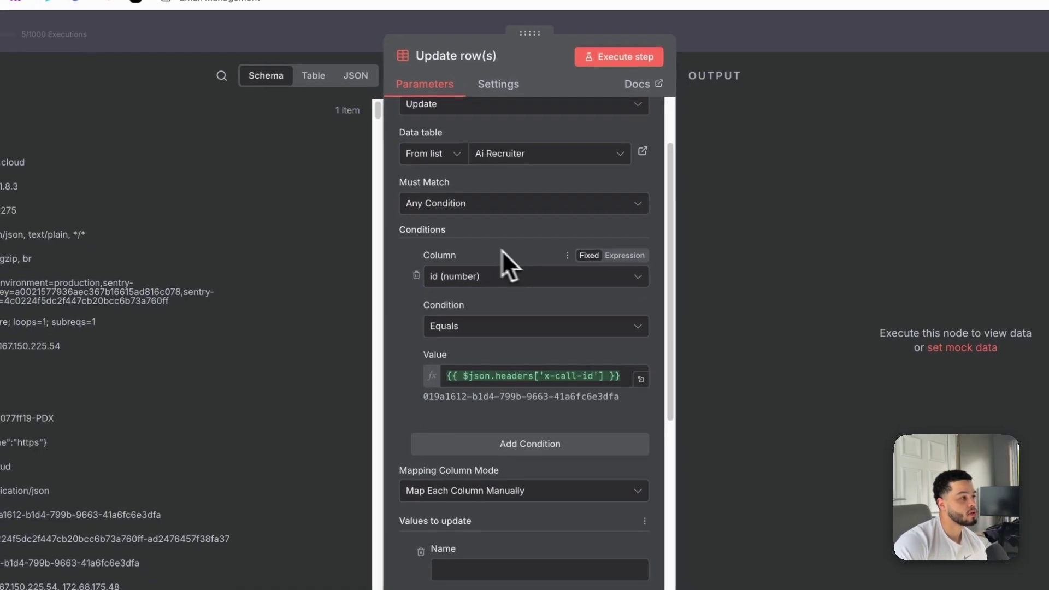
{"action": "scroll", "coordinate": [541, 284], "scroll_direction": "up", "scroll_amount": 2}
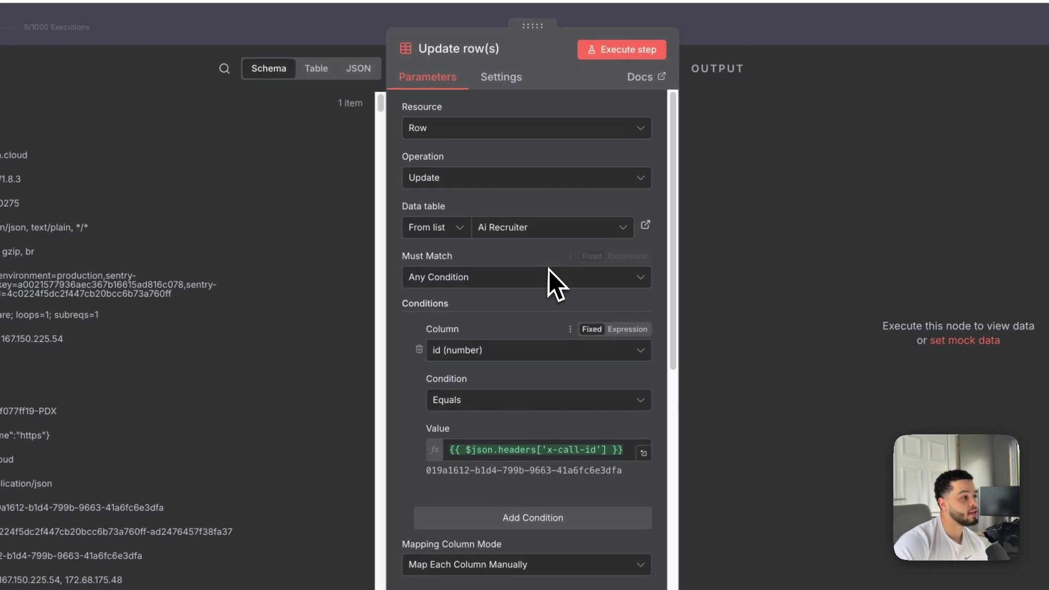
{"action": "left_click", "coordinate": [541, 234]}
{"action": "left_click", "coordinate": [529, 315]}
{"action": "scroll", "coordinate": [527, 328], "scroll_direction": "down", "scroll_amount": 1}
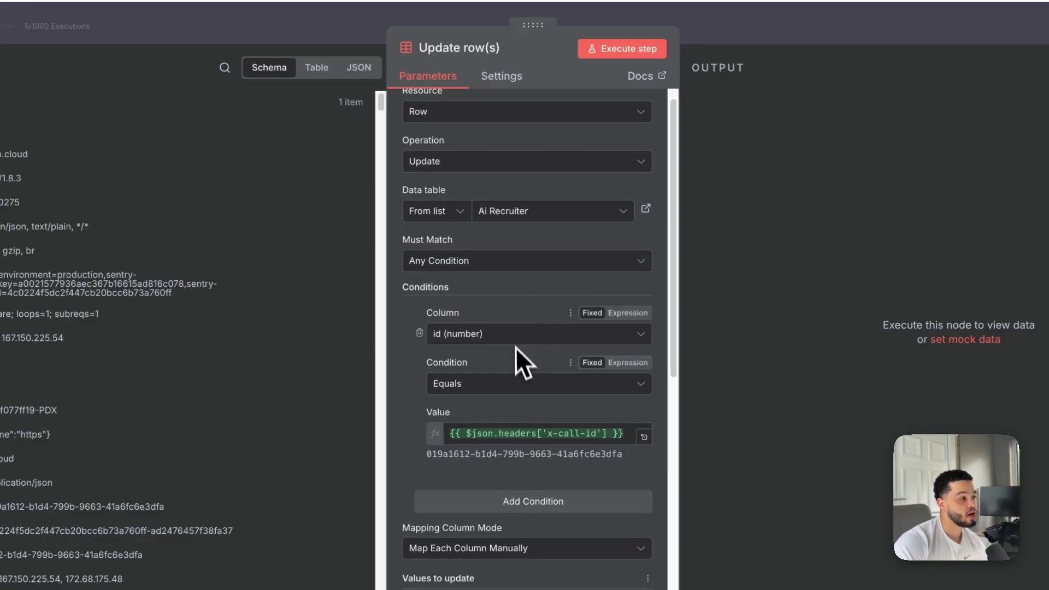
{"action": "left_click", "coordinate": [482, 262]}
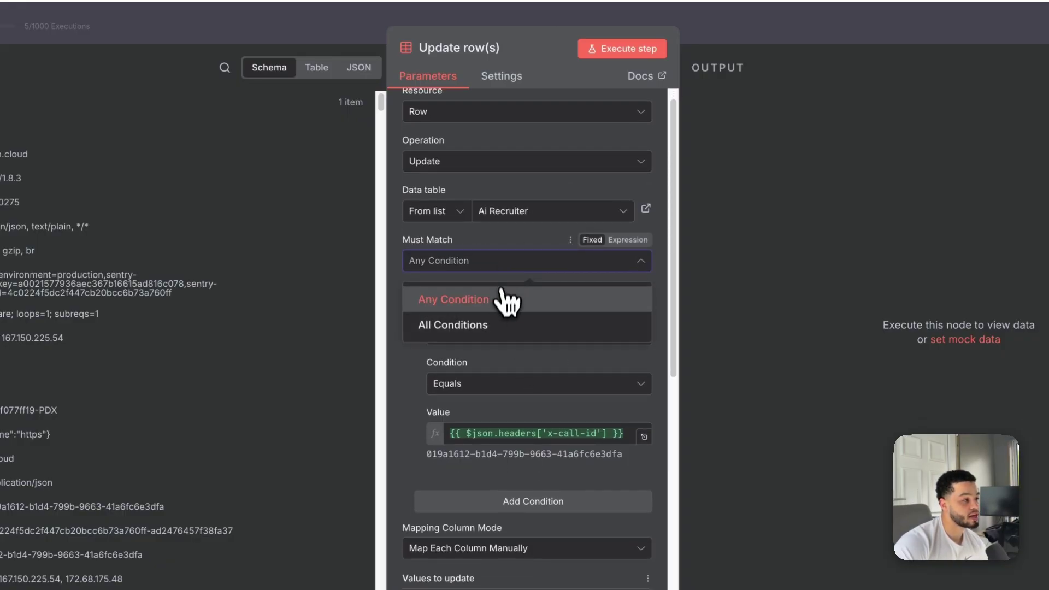
{"action": "left_click", "coordinate": [491, 306]}
Make the condition match rows where Callid equals {{ $json.headers['x-call-id'] }}
{"action": "scroll", "coordinate": [525, 322], "scroll_direction": "down", "scroll_amount": 1}
{"action": "left_click", "coordinate": [481, 291]}
{"action": "scroll", "coordinate": [524, 410], "scroll_direction": "down", "scroll_amount": 1}
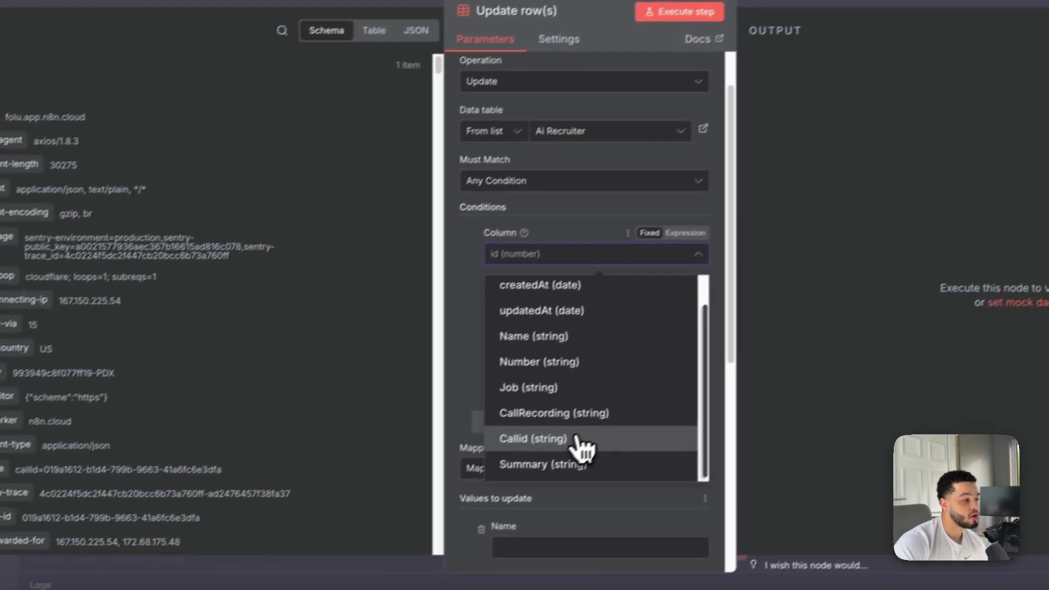
{"action": "left_click", "coordinate": [499, 479]}
{"action": "scroll", "coordinate": [645, 322], "scroll_direction": "down", "scroll_amount": 1}
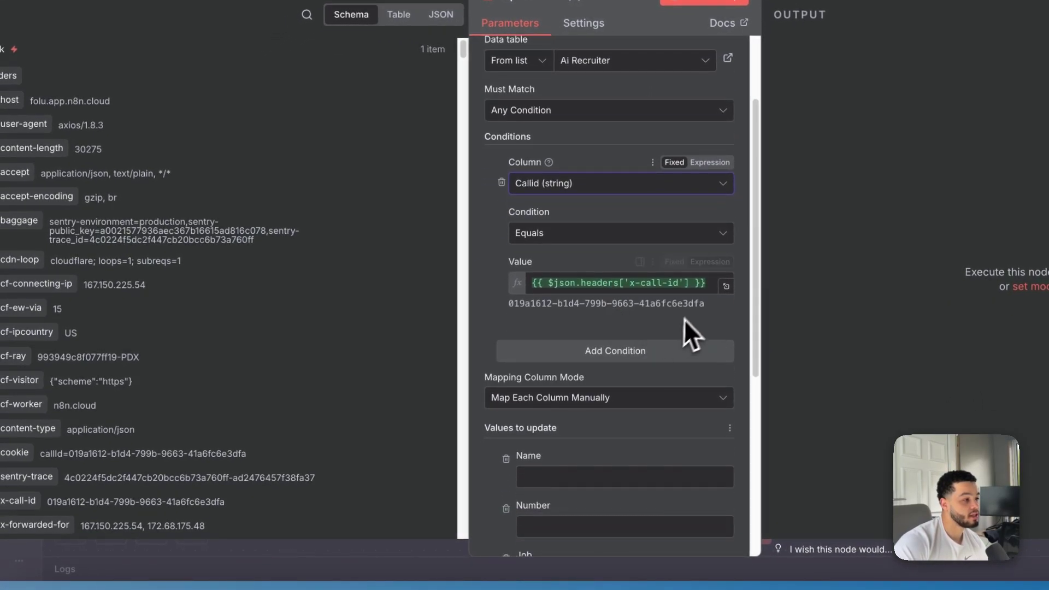
{"action": "left_click", "coordinate": [707, 286]}
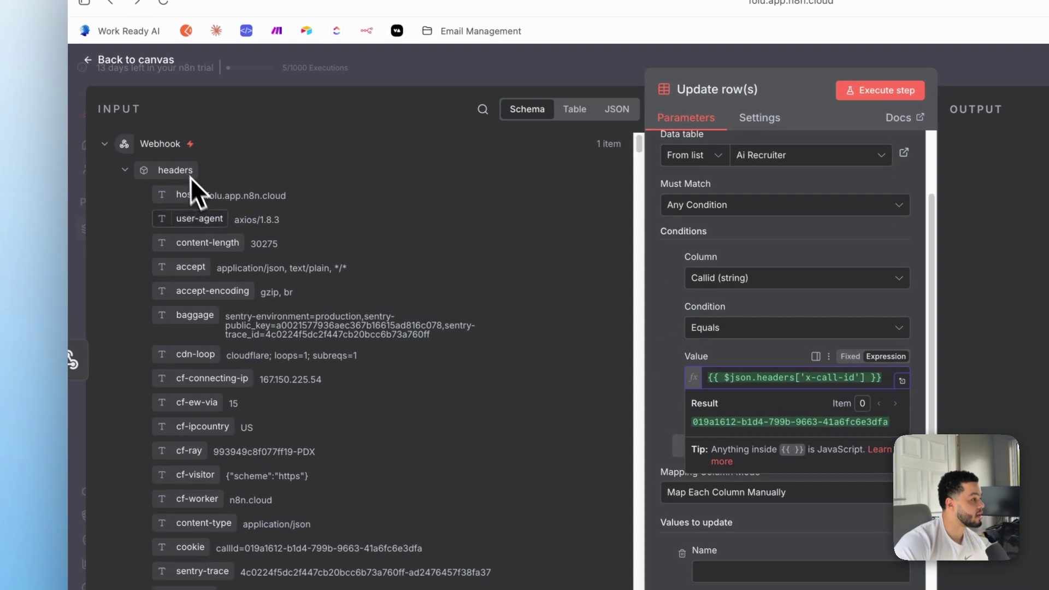
{"action": "scroll", "coordinate": [306, 426], "scroll_direction": "down", "scroll_amount": 5}
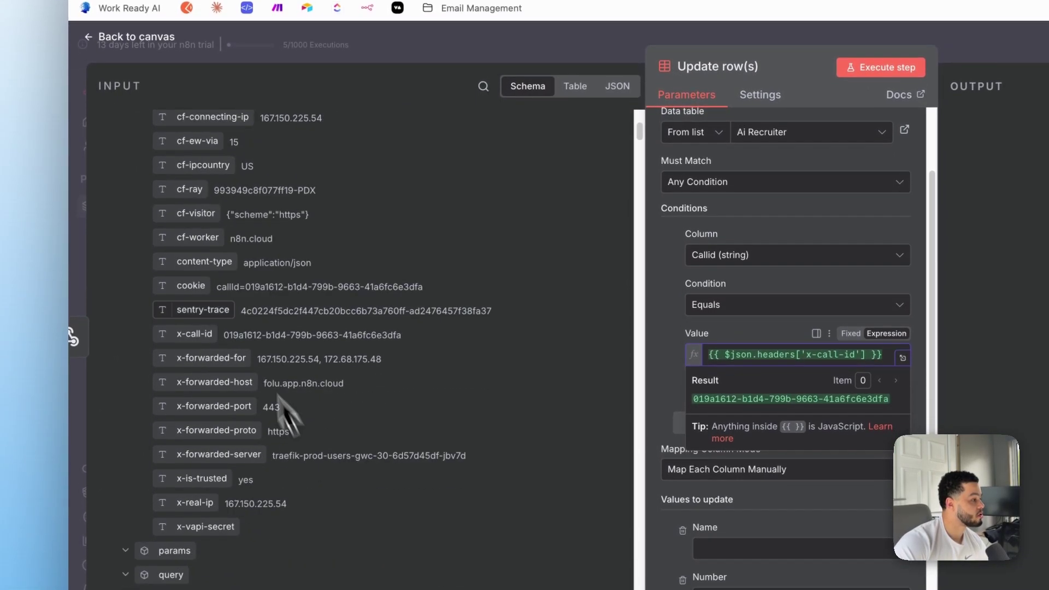
{"action": "scroll", "coordinate": [228, 300], "scroll_direction": "down", "scroll_amount": 4}
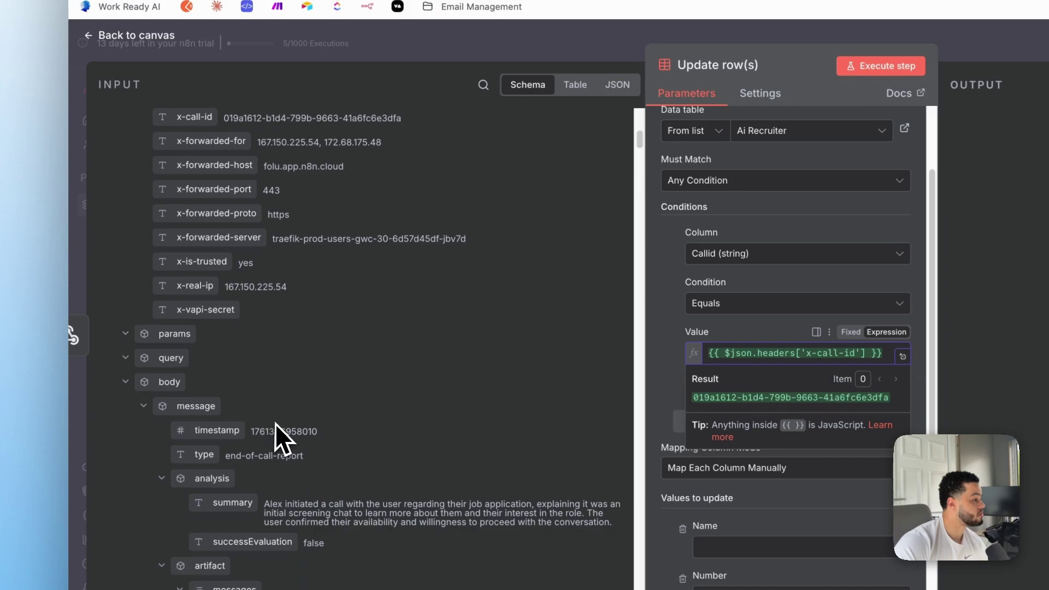
{"action": "scroll", "coordinate": [276, 433], "scroll_direction": "down", "scroll_amount": 3}
{"action": "scroll", "coordinate": [289, 444], "scroll_direction": "up", "scroll_amount": 2}
{"action": "scroll", "coordinate": [293, 449], "scroll_direction": "up", "scroll_amount": 9}
{"action": "scroll", "coordinate": [255, 324], "scroll_direction": "down", "scroll_amount": 3}
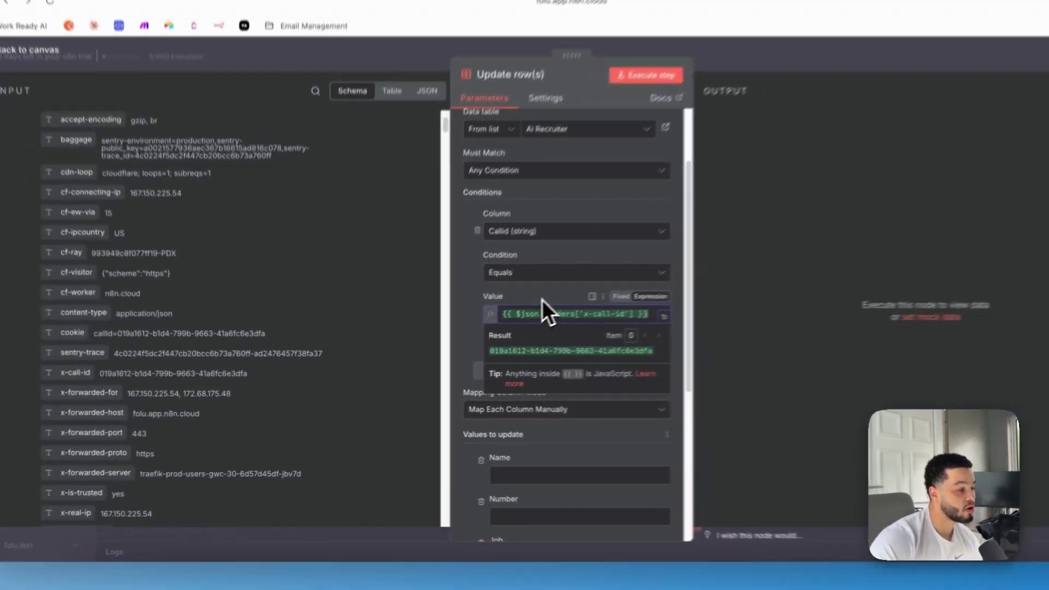
{"action": "left_click", "coordinate": [762, 328]}
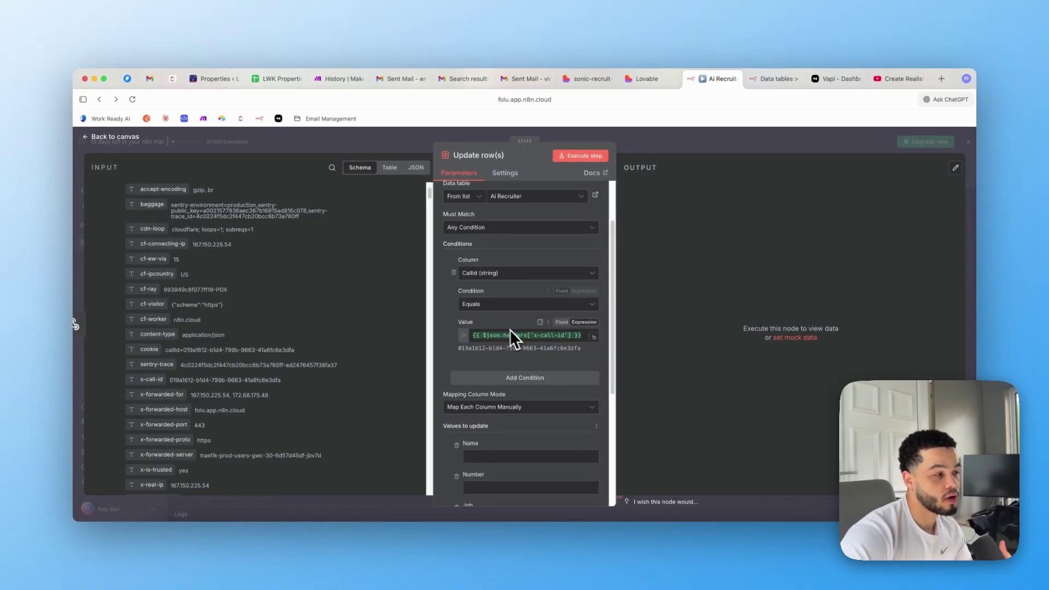
Map the call analysis summary into the Update row(s) Summary field
{"action": "scroll", "coordinate": [528, 342], "scroll_direction": "down", "scroll_amount": 5}
{"action": "left_click", "coordinate": [527, 350]}
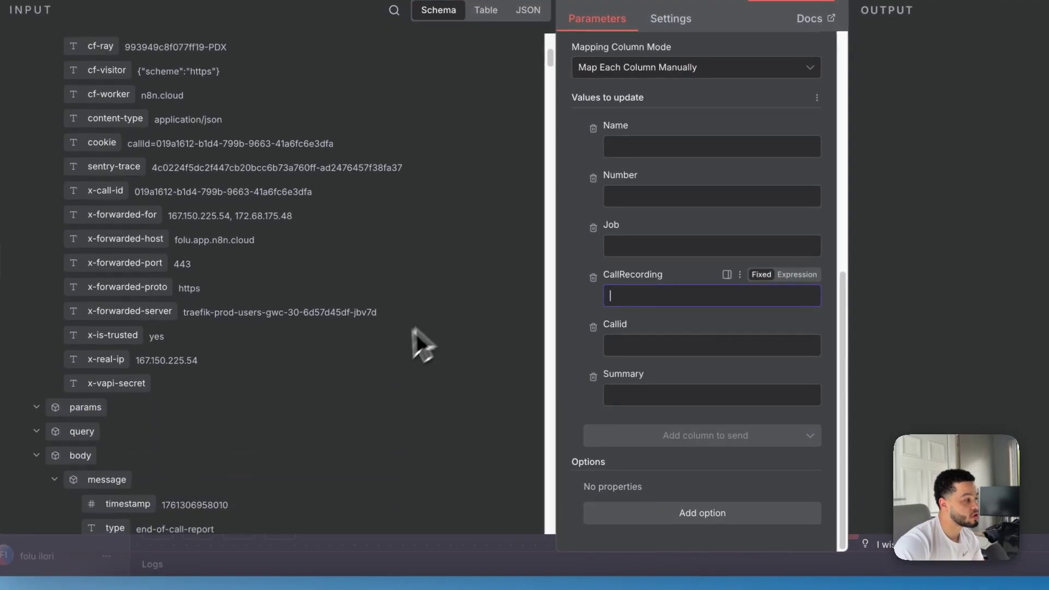
{"action": "scroll", "coordinate": [421, 344], "scroll_direction": "down", "scroll_amount": 8}
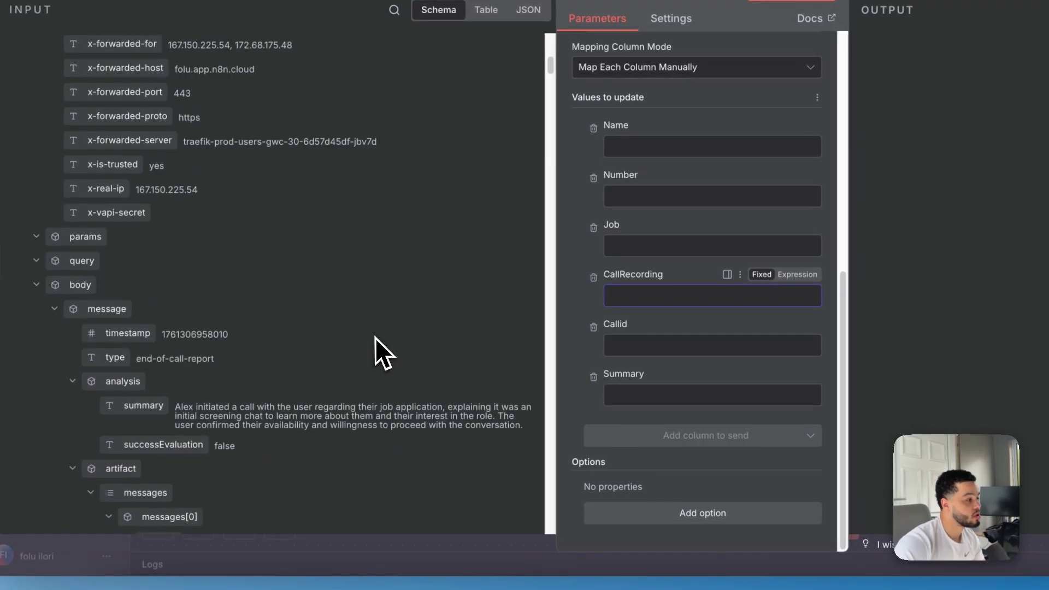
{"action": "left_click", "coordinate": [653, 381]}
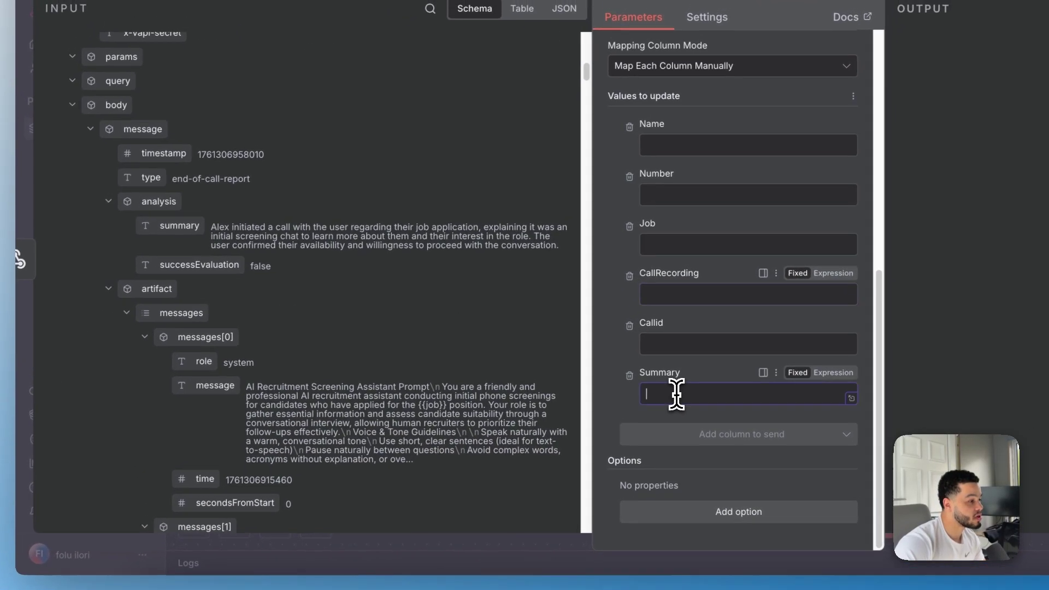
{"action": "left_click_drag", "start_coordinate": [188, 213], "coordinate": [683, 412]}
{"action": "left_click_drag", "start_coordinate": [236, 230], "coordinate": [703, 393]}
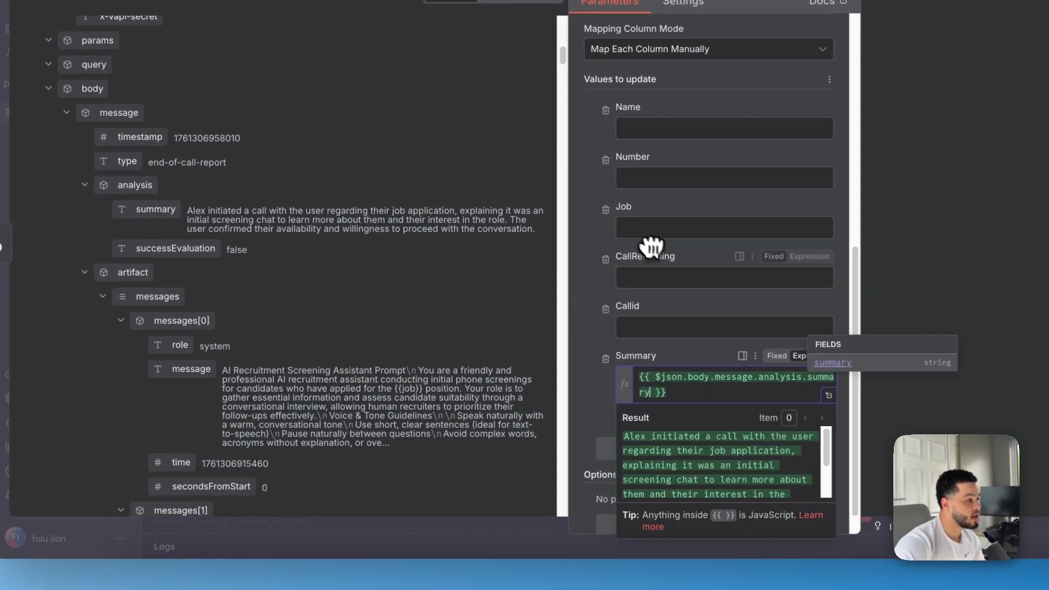
Map the recording's stereoUrl into CallRecording and return to the workflow canvas
{"action": "left_click", "coordinate": [657, 273]}
{"action": "scroll", "coordinate": [398, 311], "scroll_direction": "down", "scroll_amount": 15}
{"action": "scroll", "coordinate": [255, 277], "scroll_direction": "down", "scroll_amount": 10}
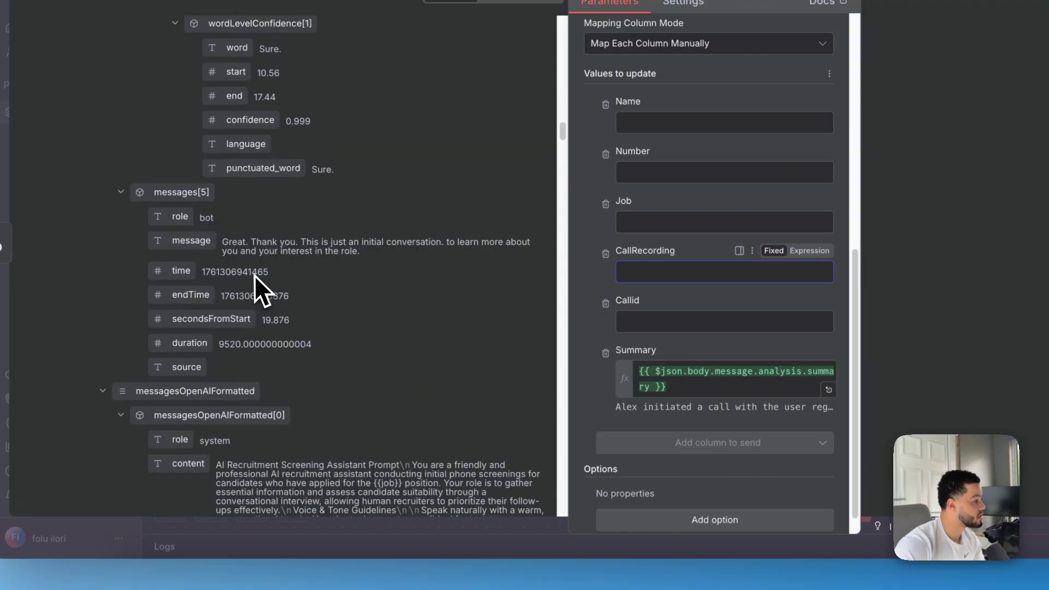
{"action": "scroll", "coordinate": [260, 329], "scroll_direction": "down", "scroll_amount": 6}
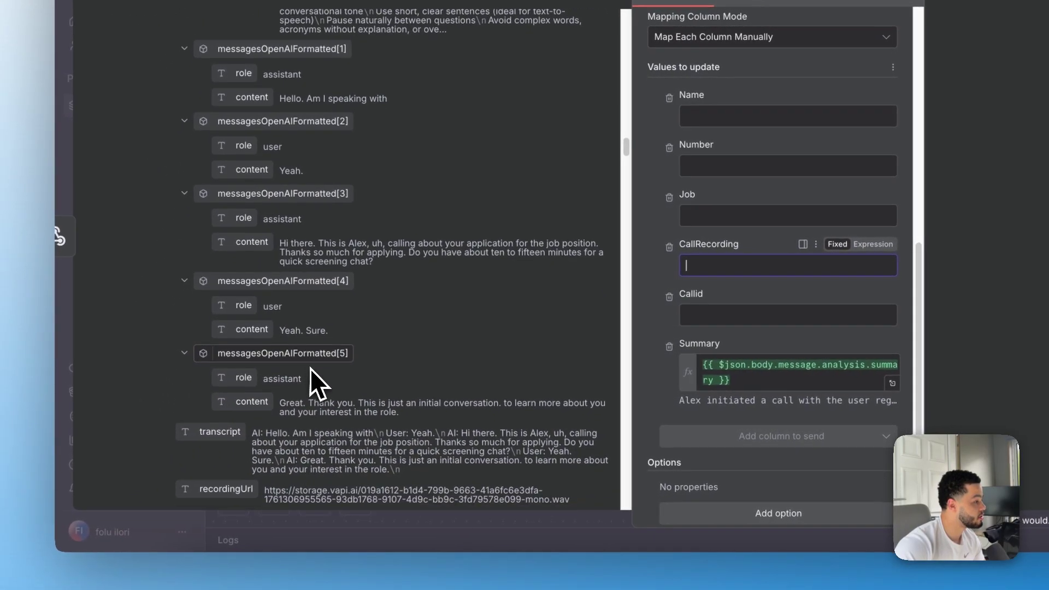
{"action": "left_click_drag", "start_coordinate": [224, 304], "coordinate": [721, 269]}
{"action": "left_click_drag", "start_coordinate": [531, 303], "coordinate": [531, 303]}
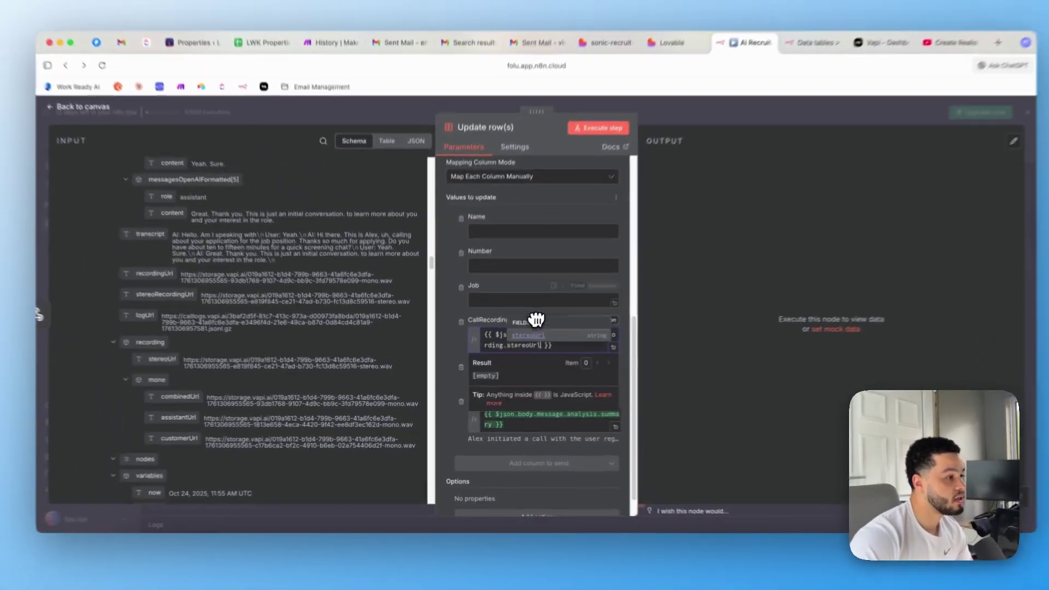
{"action": "left_click", "coordinate": [643, 154]}
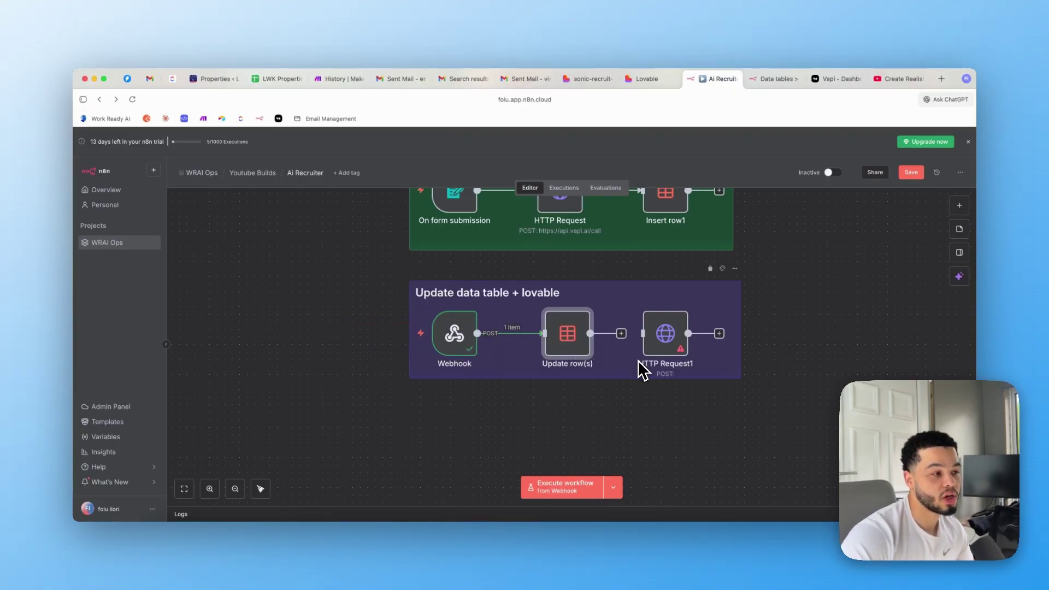
{"action": "double_click", "coordinate": [666, 340]}
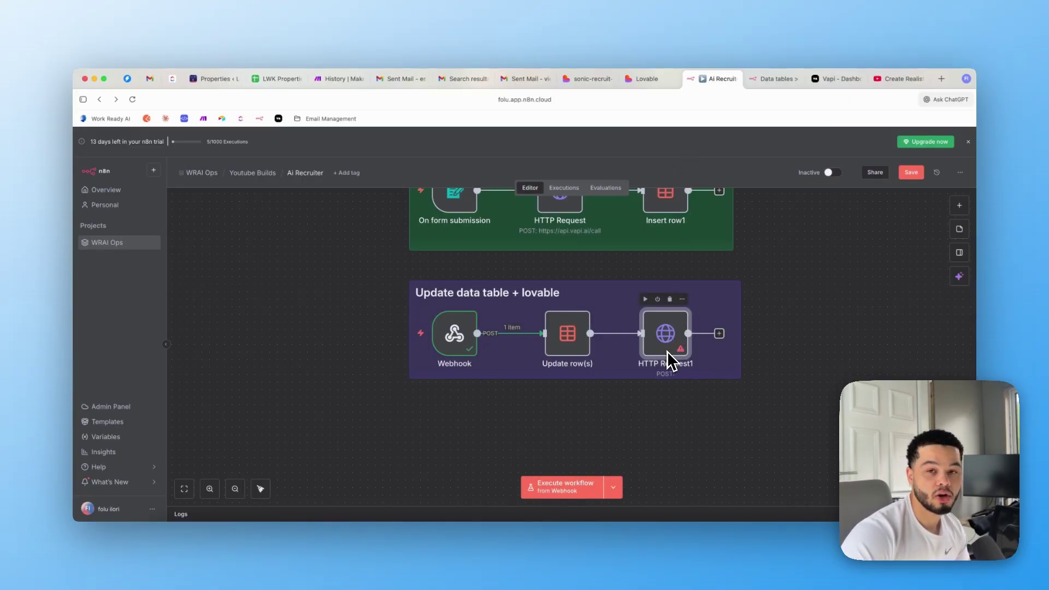
{"action": "left_click", "coordinate": [587, 80]}
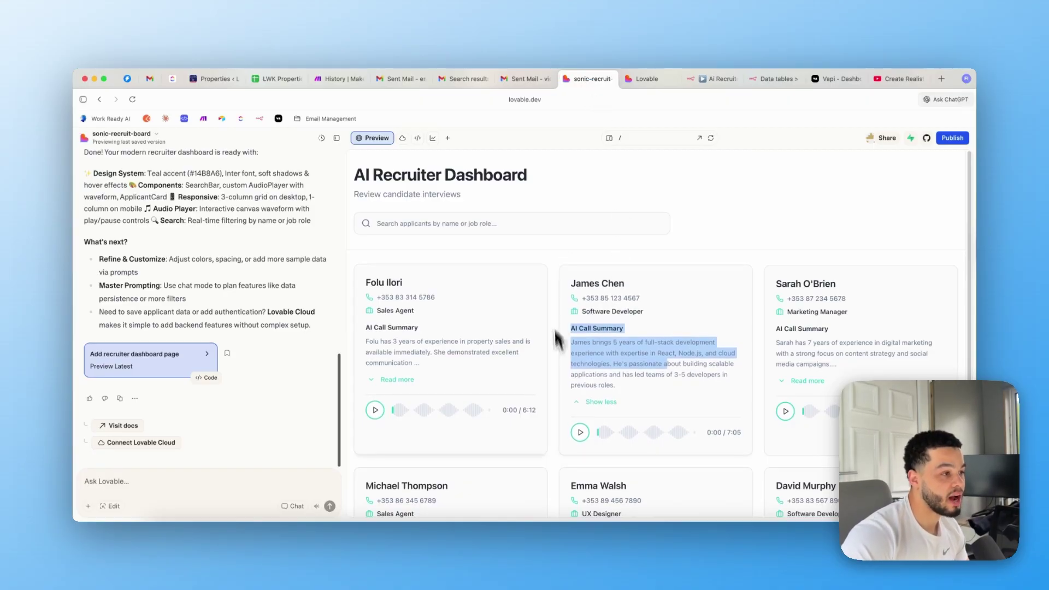
Switch to the Lovable home page and scroll to the original recruiter dashboard prompt
{"action": "left_click", "coordinate": [644, 80]}
{"action": "scroll", "coordinate": [536, 351], "scroll_direction": "down", "scroll_amount": 2}
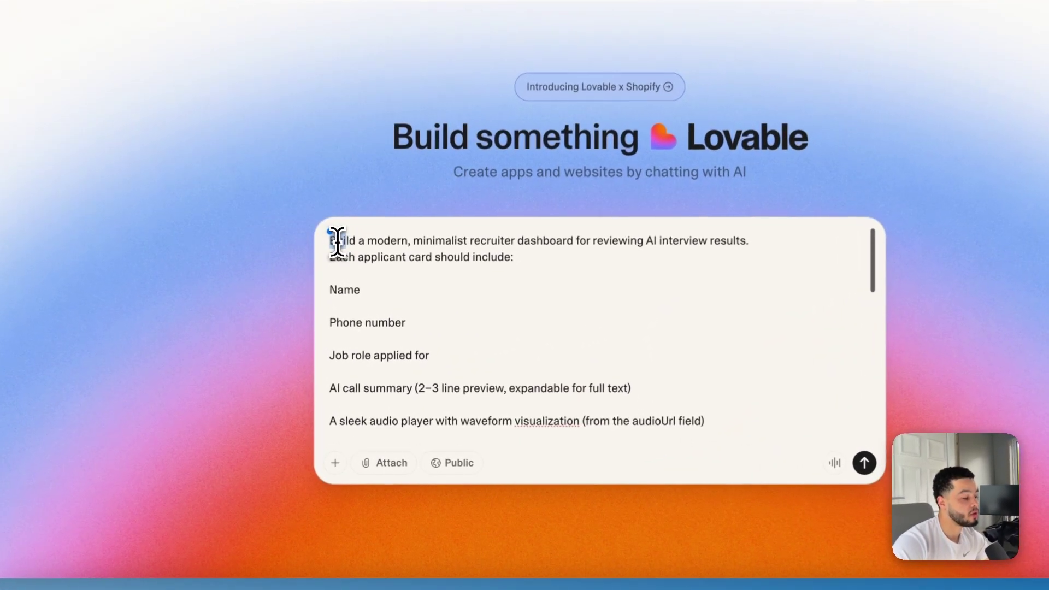
Read through the prompt's opening instruction and the card fields up to the AI call summary
{"action": "left_click_drag", "start_coordinate": [393, 246], "coordinate": [683, 250]}
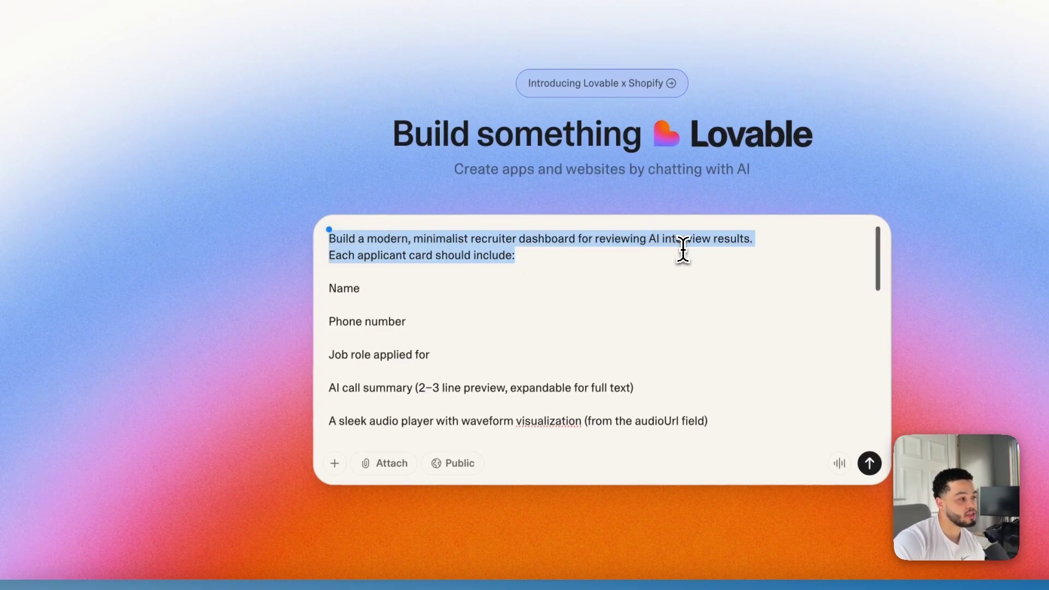
{"action": "left_click", "coordinate": [367, 253]}
{"action": "left_click_drag", "start_coordinate": [320, 261], "coordinate": [328, 376]}
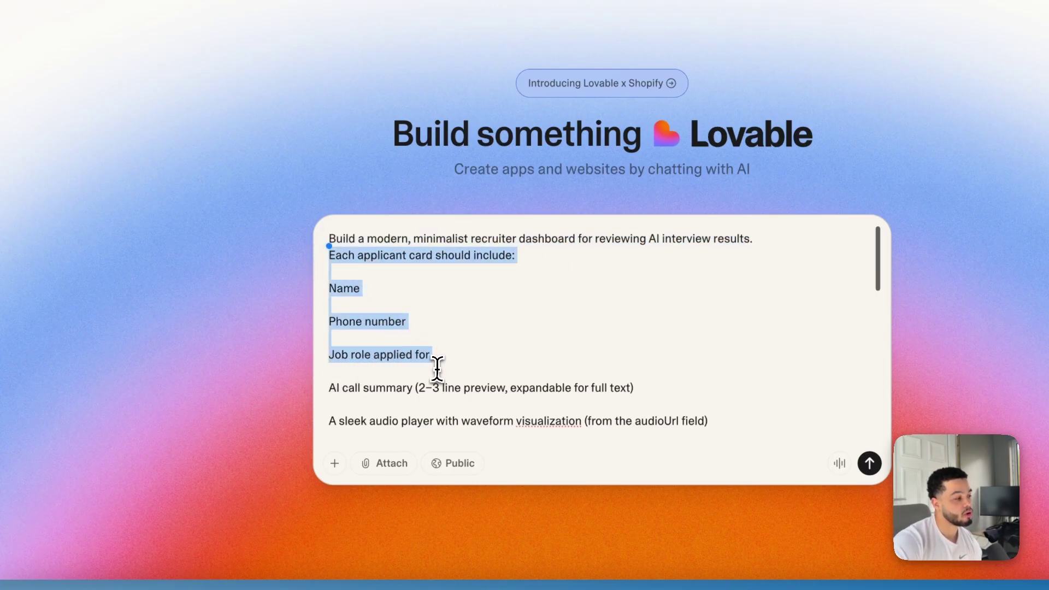
{"action": "left_click_drag", "start_coordinate": [401, 371], "coordinate": [537, 404]}
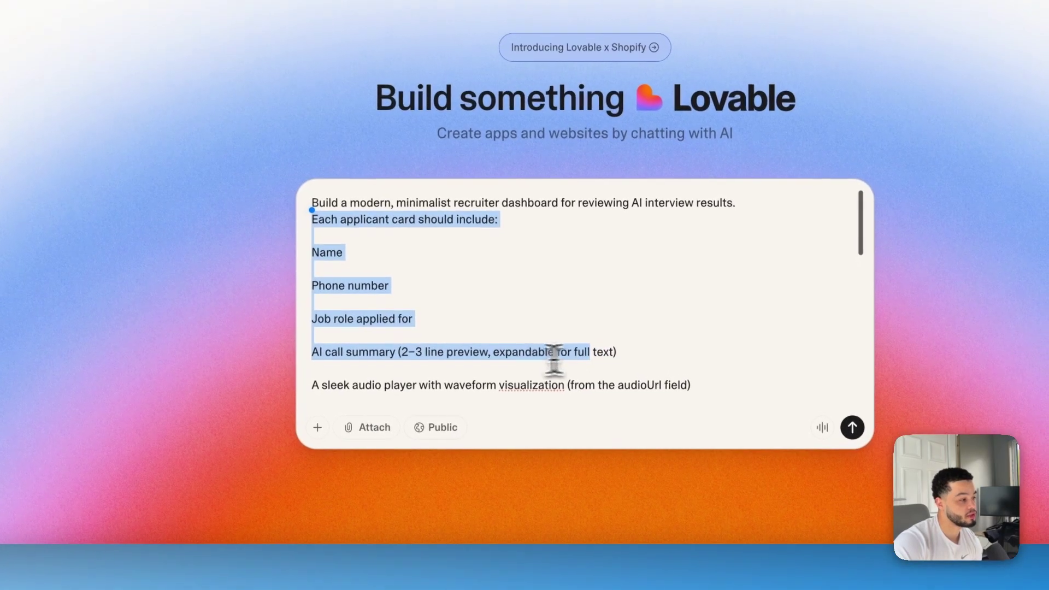
{"action": "scroll", "coordinate": [573, 395], "scroll_direction": "down", "scroll_amount": 3}
{"action": "left_click", "coordinate": [325, 311]}
Review the audio player requirement and data structure example, then return to the sonic-recruit-board project
{"action": "left_click_drag", "start_coordinate": [304, 266], "coordinate": [613, 268]}
{"action": "scroll", "coordinate": [513, 290], "scroll_direction": "down", "scroll_amount": 2}
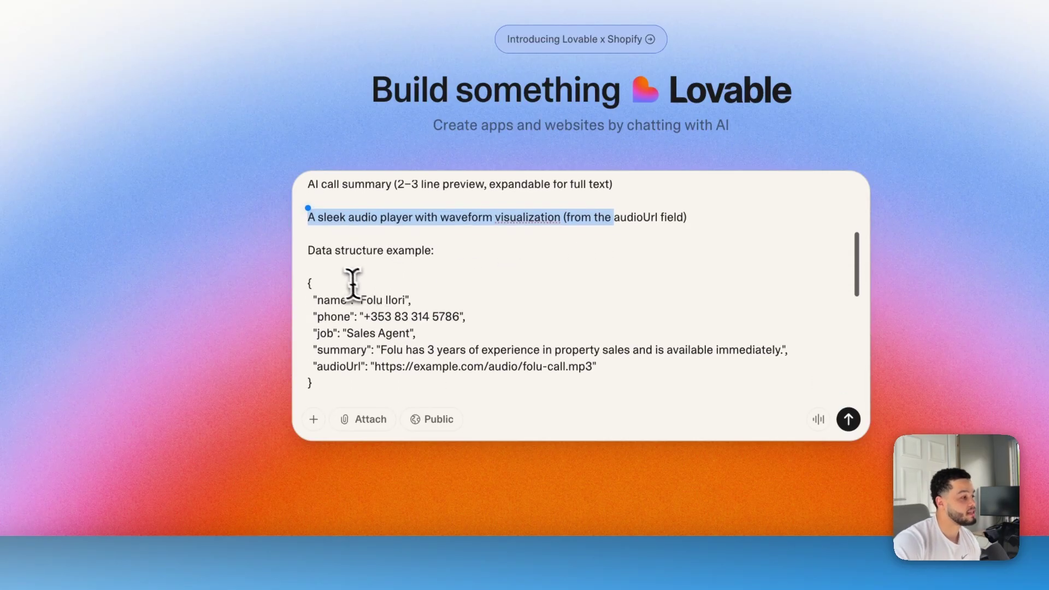
{"action": "left_click_drag", "start_coordinate": [307, 250], "coordinate": [416, 365]}
{"action": "scroll", "coordinate": [438, 328], "scroll_direction": "up", "scroll_amount": 5}
{"action": "left_click", "coordinate": [350, 310]}
{"action": "scroll", "coordinate": [487, 307], "scroll_direction": "down", "scroll_amount": 3}
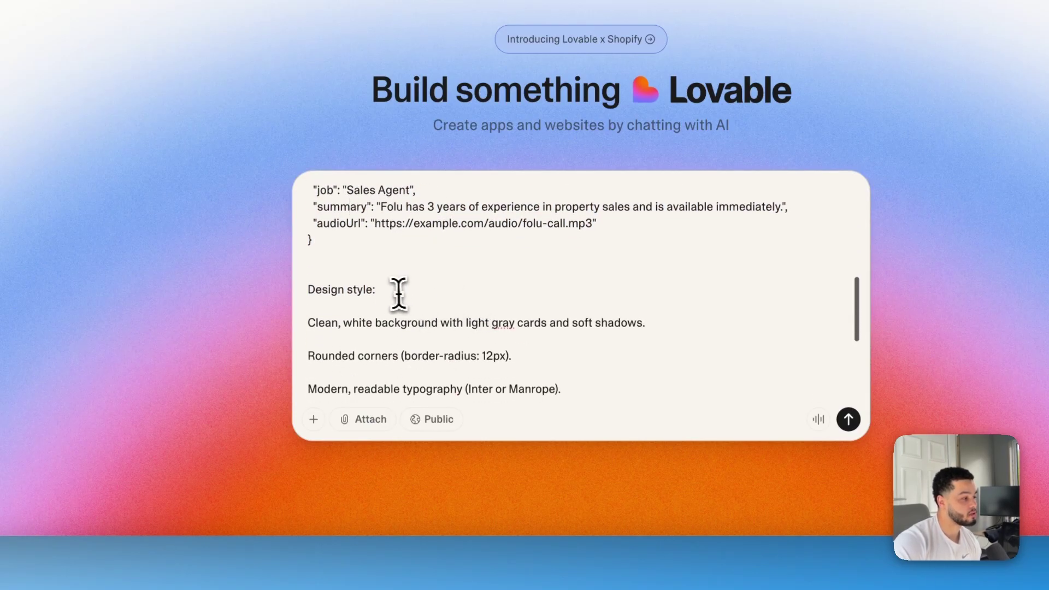
{"action": "scroll", "coordinate": [400, 293], "scroll_direction": "down", "scroll_amount": 7}
{"action": "scroll", "coordinate": [461, 328], "scroll_direction": "down", "scroll_amount": 3}
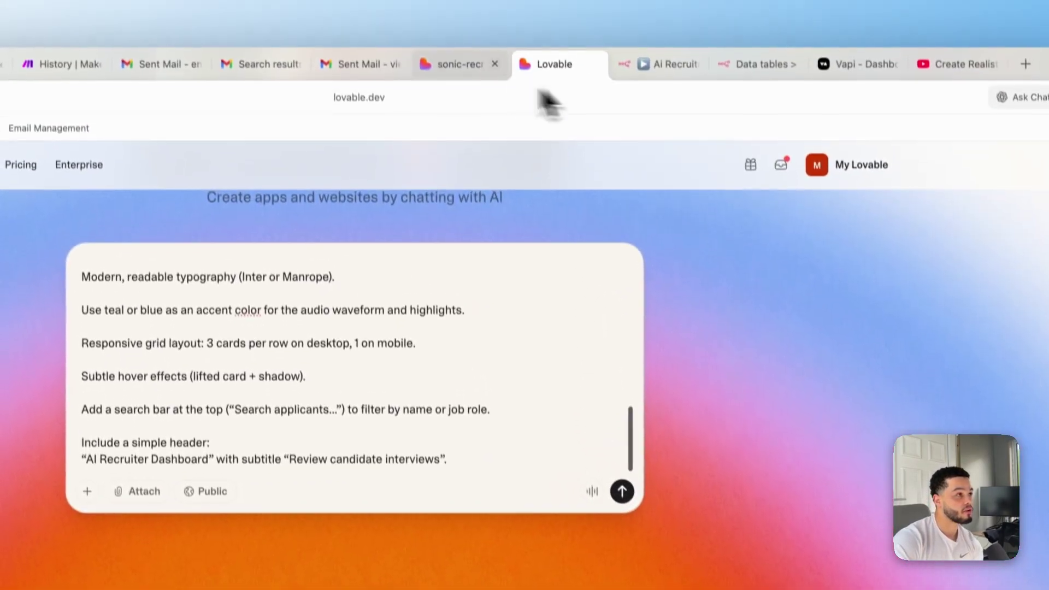
{"action": "left_click", "coordinate": [460, 62]}
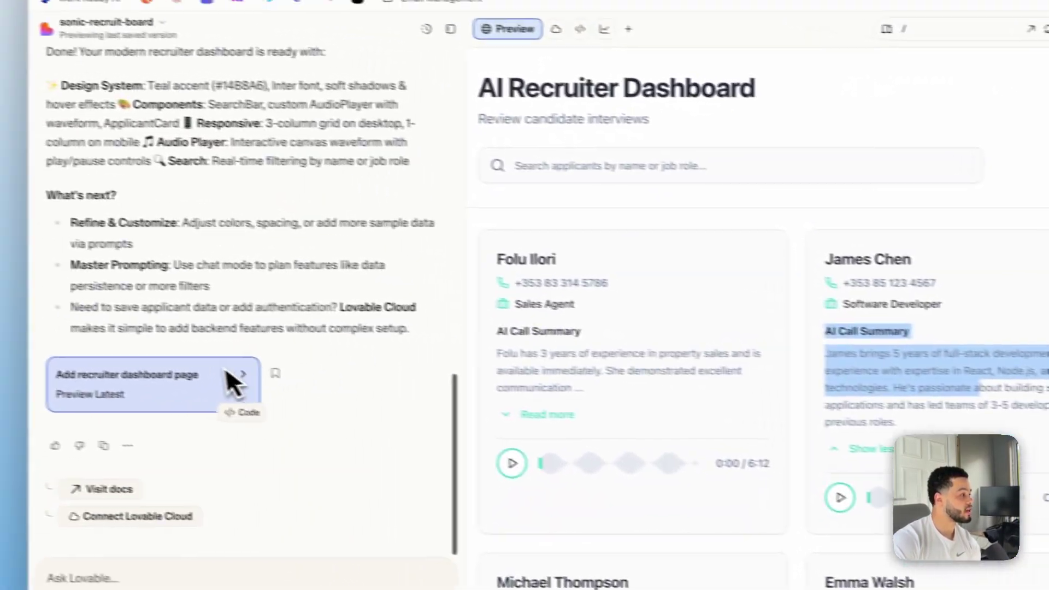
Scroll through the chat history and start a message asking where to send the data
{"action": "scroll", "coordinate": [232, 363], "scroll_direction": "up", "scroll_amount": 5}
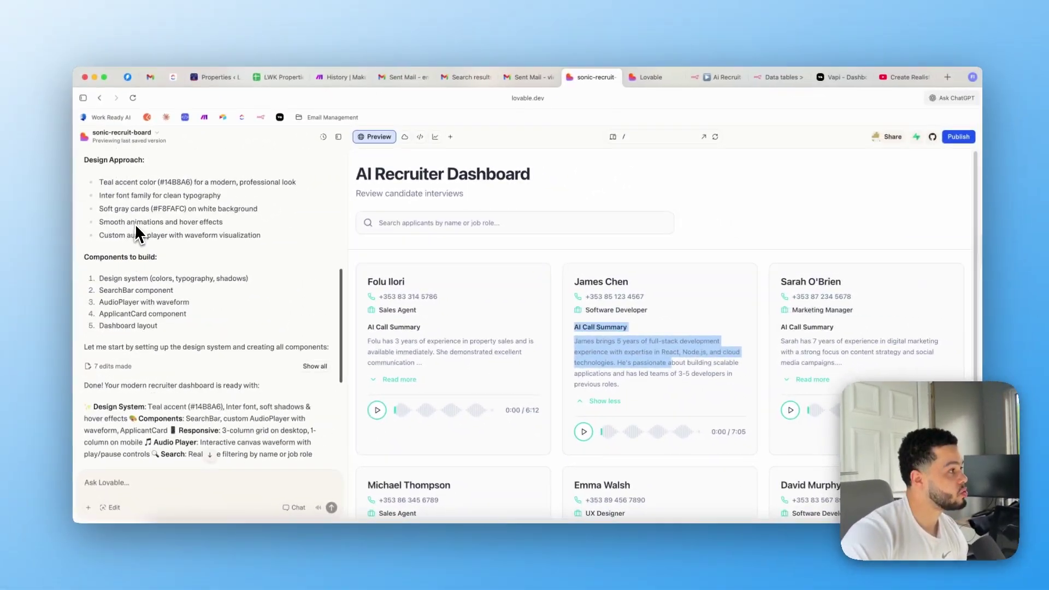
{"action": "scroll", "coordinate": [100, 190], "scroll_direction": "up", "scroll_amount": 10}
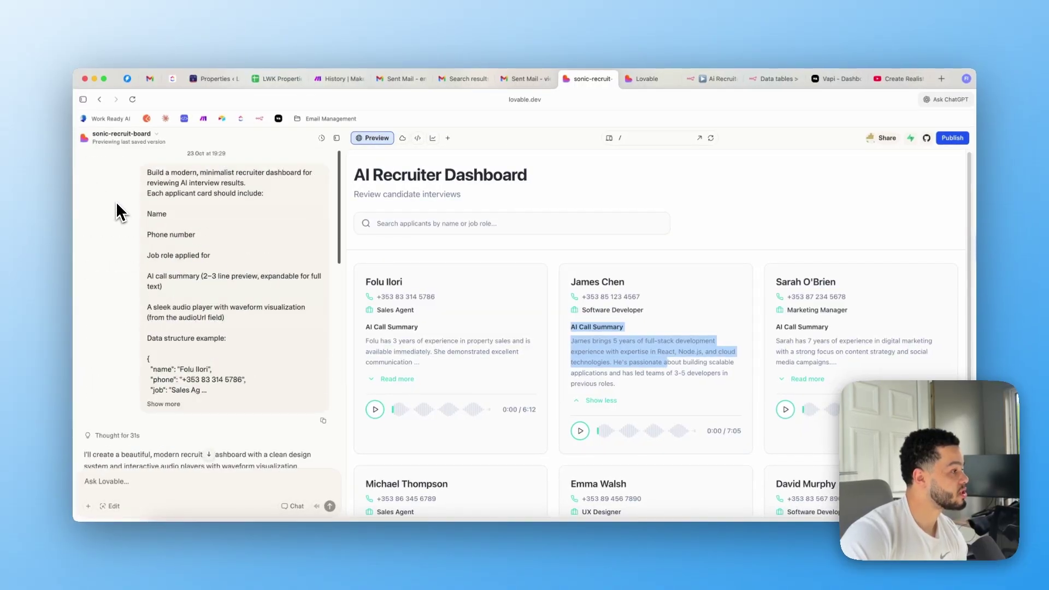
{"action": "scroll", "coordinate": [142, 257], "scroll_direction": "down", "scroll_amount": 5}
{"action": "scroll", "coordinate": [181, 284], "scroll_direction": "up", "scroll_amount": 5}
{"action": "scroll", "coordinate": [207, 289], "scroll_direction": "down", "scroll_amount": 5}
{"action": "scroll", "coordinate": [209, 309], "scroll_direction": "down", "scroll_amount": 10}
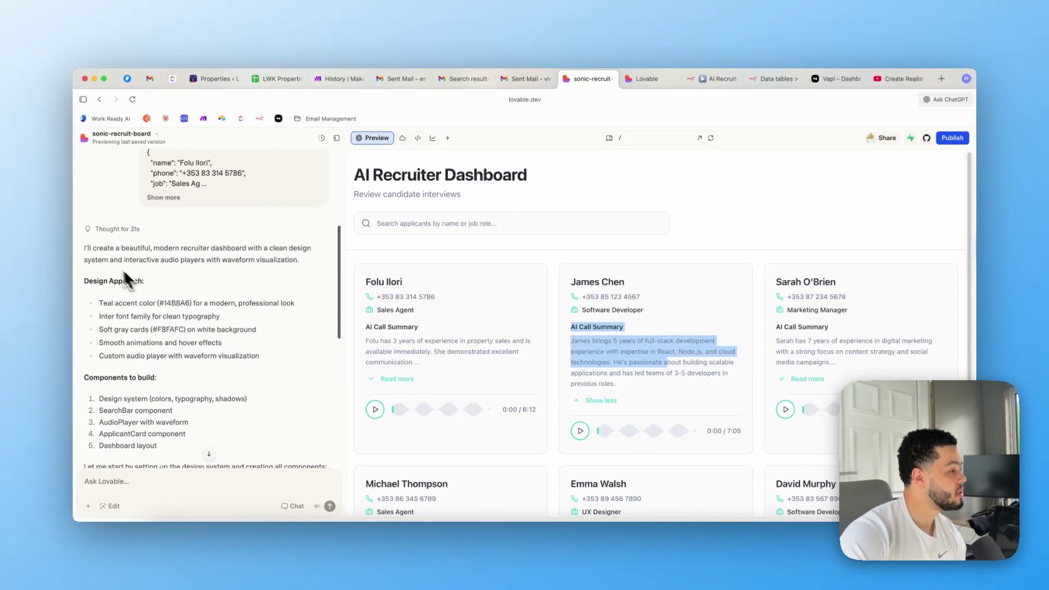
{"action": "left_click", "coordinate": [197, 481]}
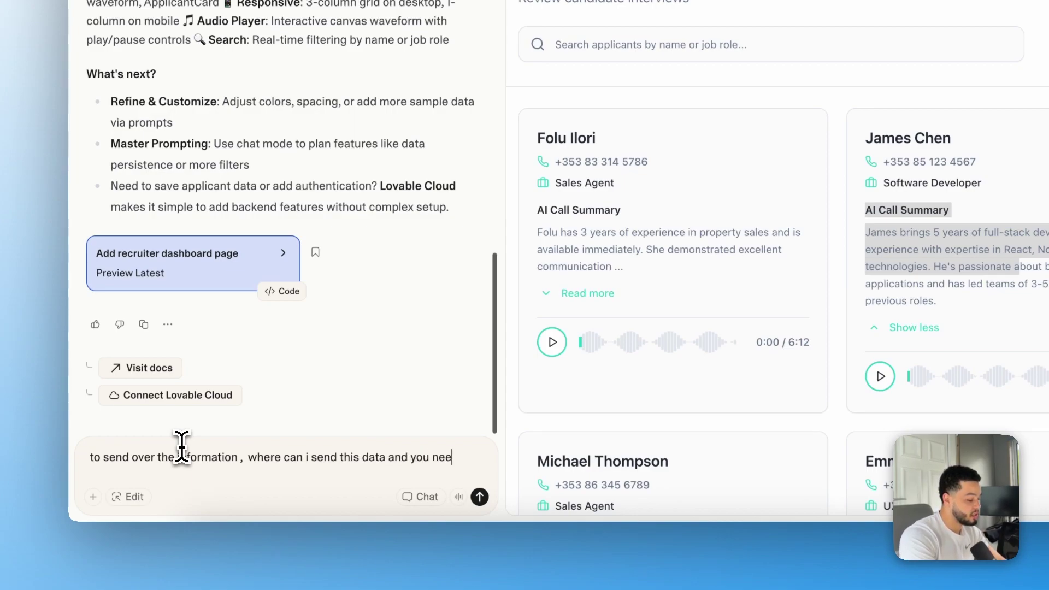
Send the question about receiving and saving the data, read the reply, and allow Lovable Cloud
{"action": "type", "text": "ave it"}
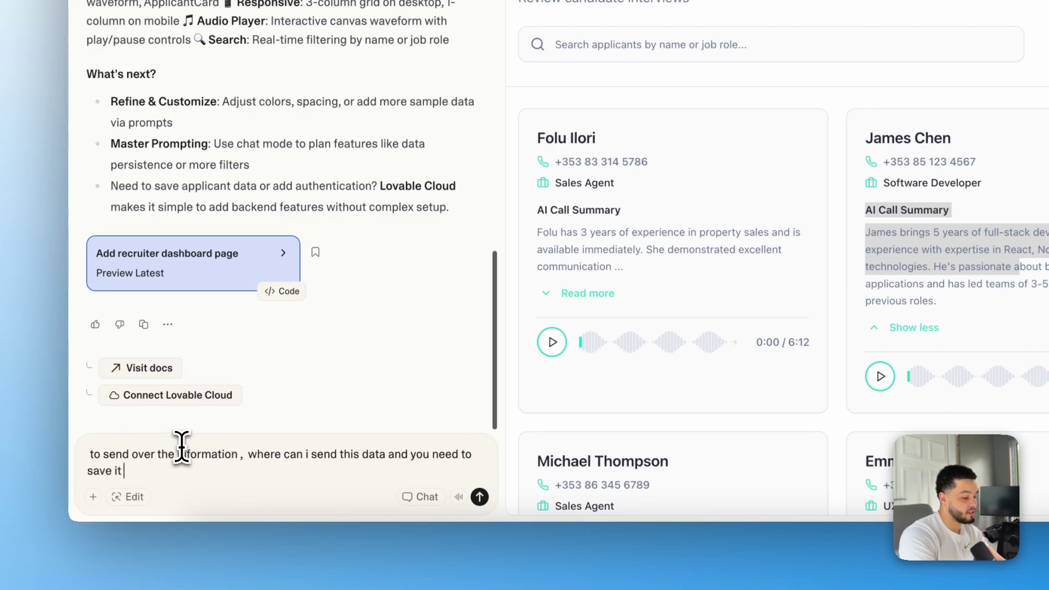
{"action": "key", "text": "Return"}
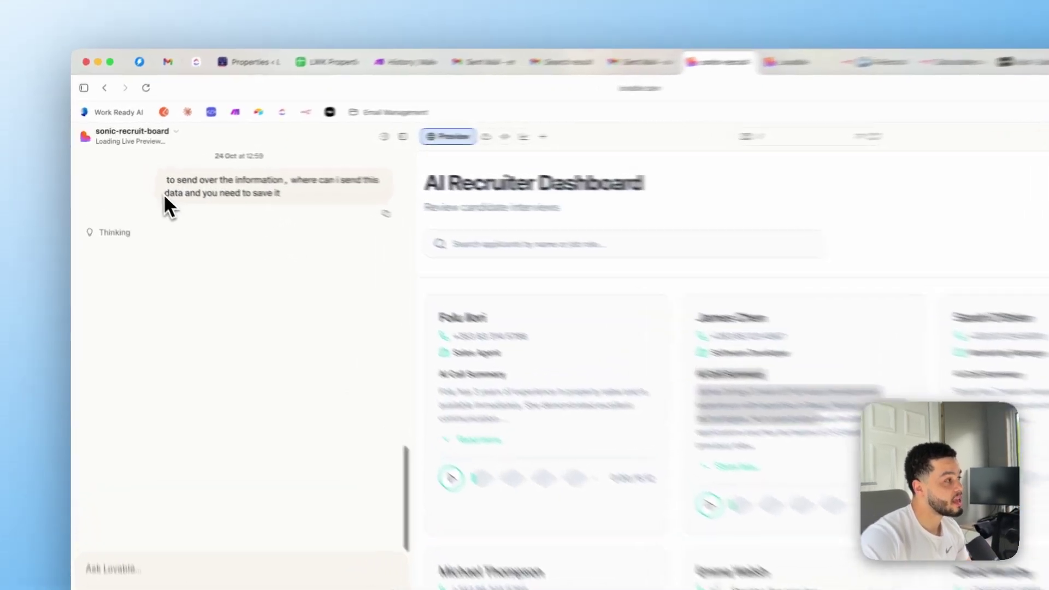
{"action": "left_click_drag", "start_coordinate": [147, 184], "coordinate": [241, 184]}
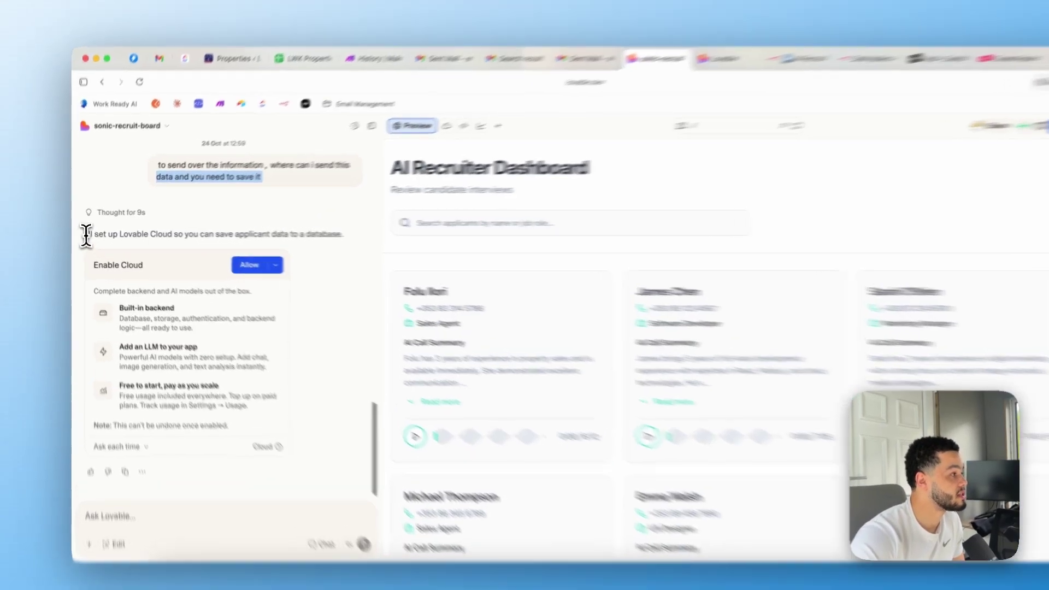
{"action": "left_click_drag", "start_coordinate": [87, 235], "coordinate": [243, 235]}
{"action": "left_click_drag", "start_coordinate": [309, 238], "coordinate": [413, 243]}
{"action": "left_click", "coordinate": [320, 281]}
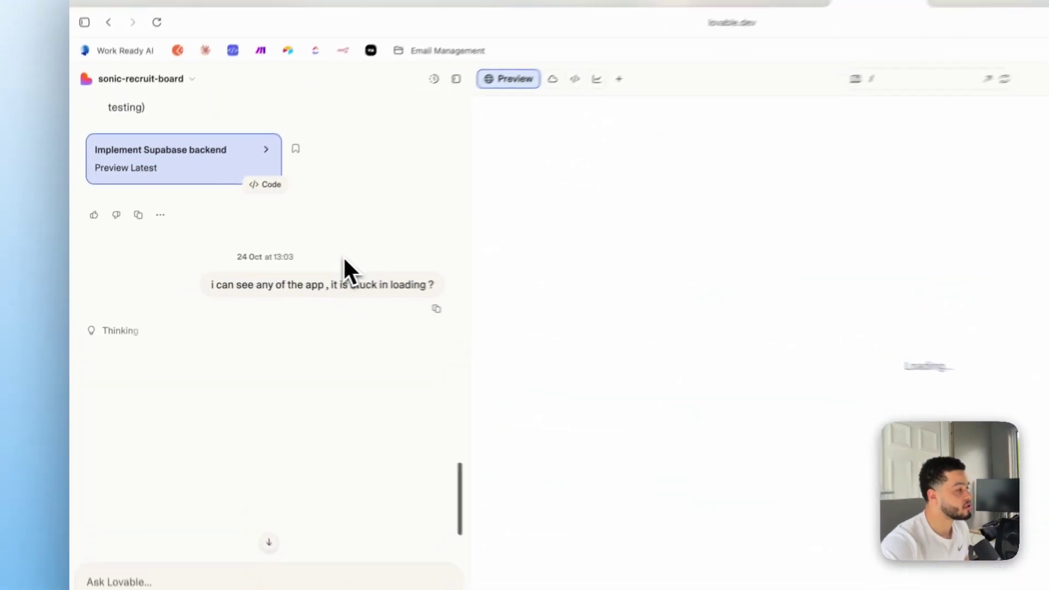
Review the Index.tsx loading-state fix plan and implement it so the preview shows the Login page
{"action": "scroll", "coordinate": [264, 274], "scroll_direction": "up", "scroll_amount": 3}
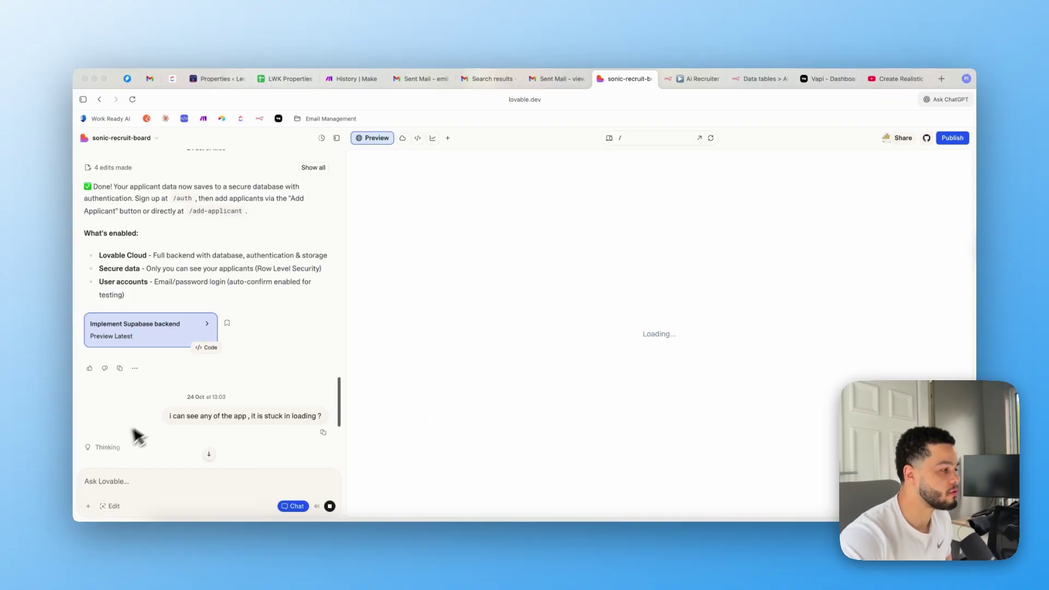
{"action": "scroll", "coordinate": [202, 411], "scroll_direction": "down", "scroll_amount": 2}
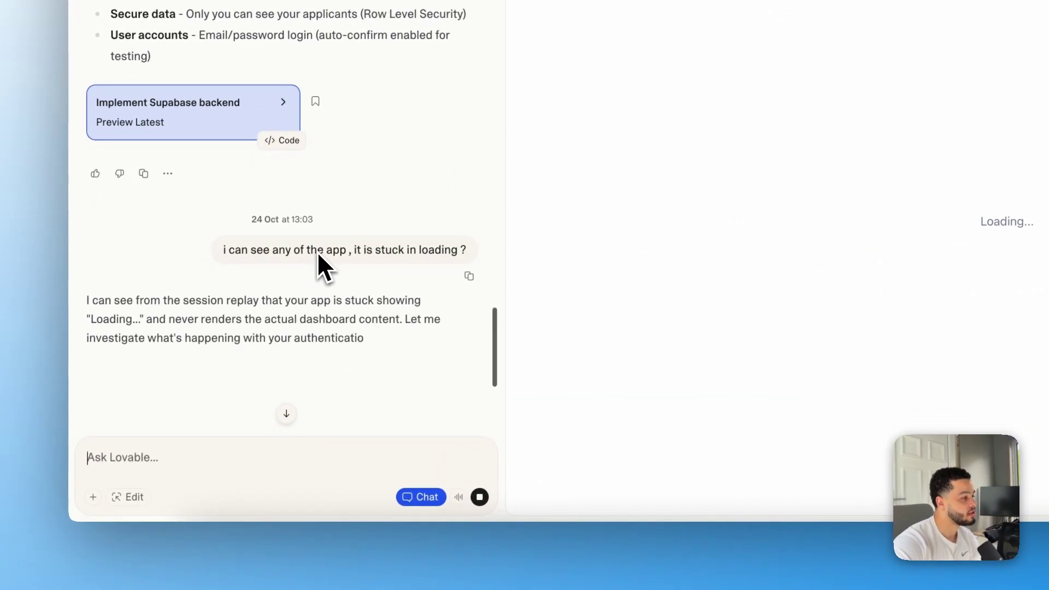
{"action": "scroll", "coordinate": [334, 283], "scroll_direction": "down", "scroll_amount": 1}
{"action": "scroll", "coordinate": [361, 338], "scroll_direction": "down", "scroll_amount": 4}
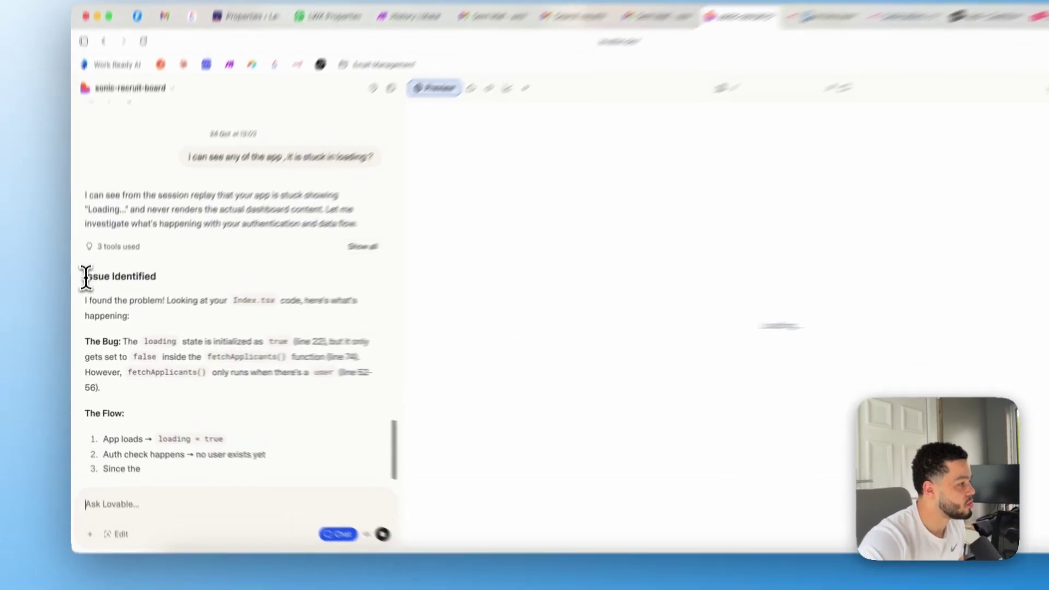
{"action": "left_click_drag", "start_coordinate": [85, 293], "coordinate": [106, 313]}
{"action": "left_click_drag", "start_coordinate": [120, 279], "coordinate": [269, 335]}
{"action": "scroll", "coordinate": [368, 358], "scroll_direction": "down", "scroll_amount": 6}
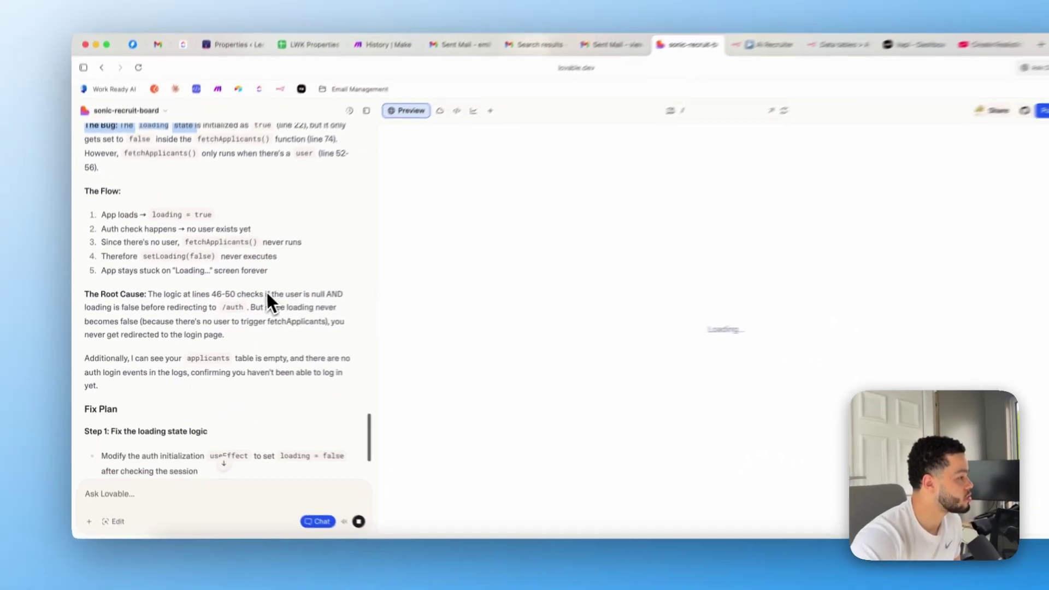
{"action": "scroll", "coordinate": [266, 294], "scroll_direction": "down", "scroll_amount": 5}
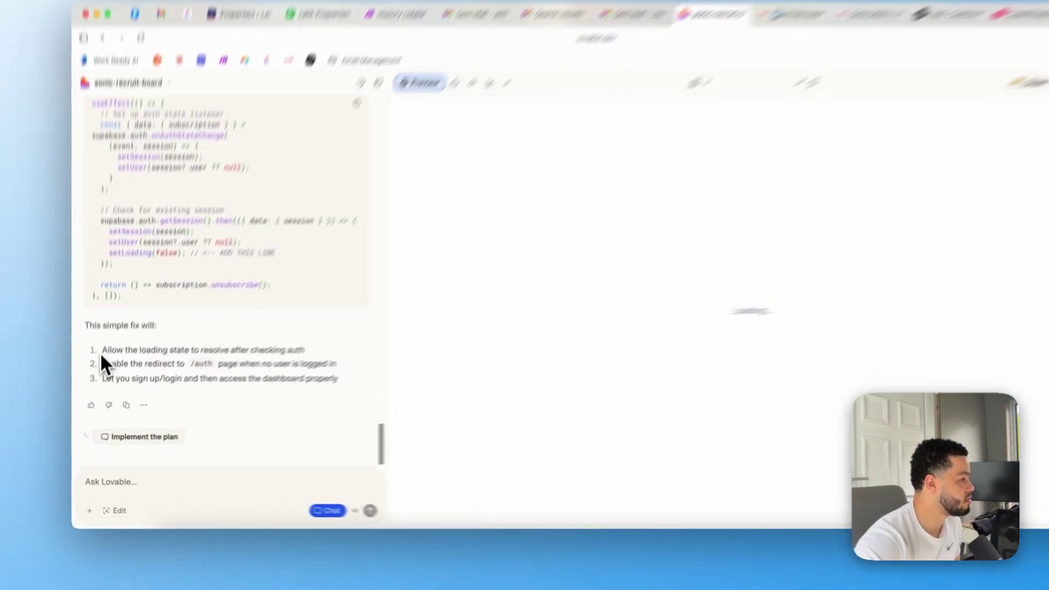
{"action": "left_click_drag", "start_coordinate": [102, 367], "coordinate": [220, 369]}
{"action": "left_click_drag", "start_coordinate": [287, 307], "coordinate": [369, 343]}
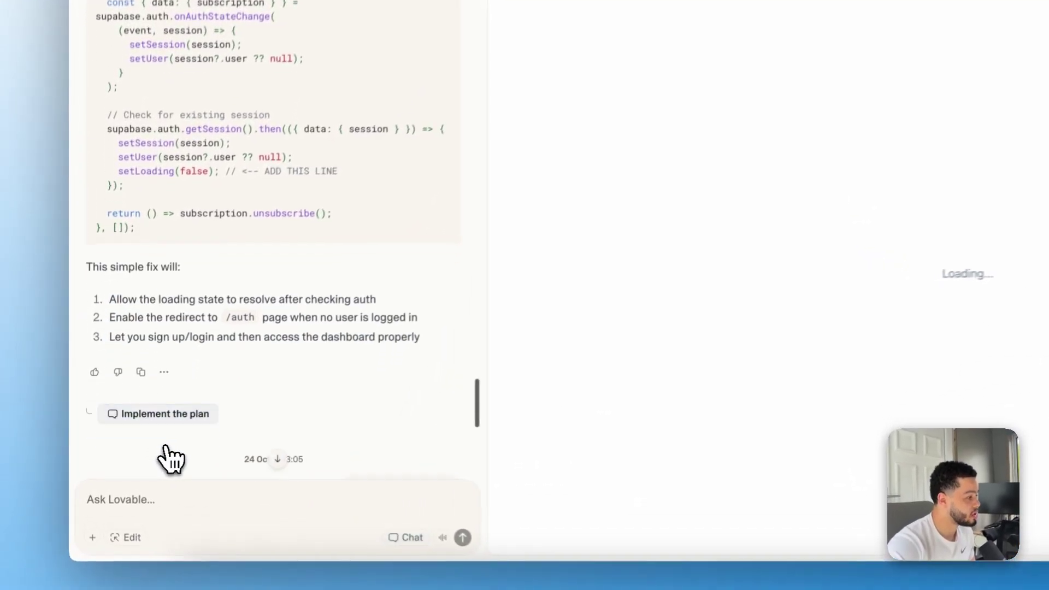
{"action": "left_click", "coordinate": [154, 443]}
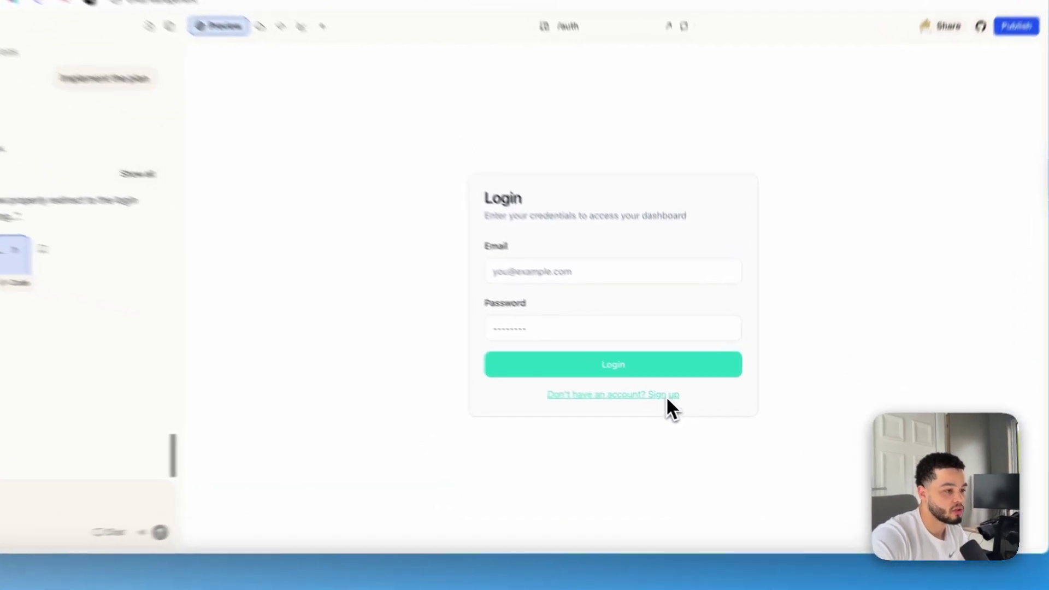
Sign up for a new account using the saved email suggestion and a pasted password
{"action": "left_click", "coordinate": [698, 406]}
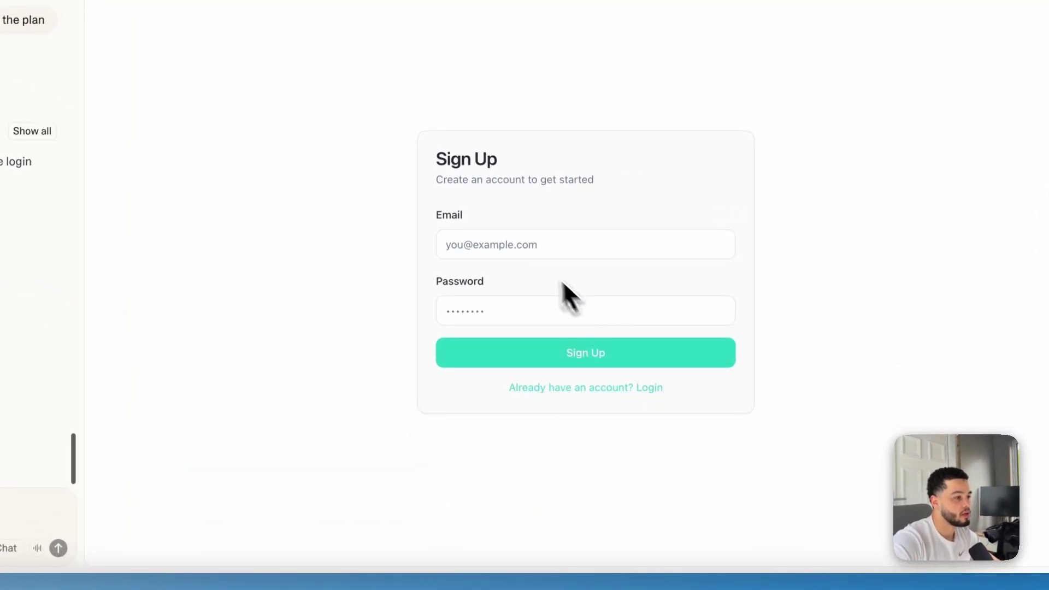
{"action": "left_click", "coordinate": [533, 244]}
{"action": "key", "text": "Escape"}
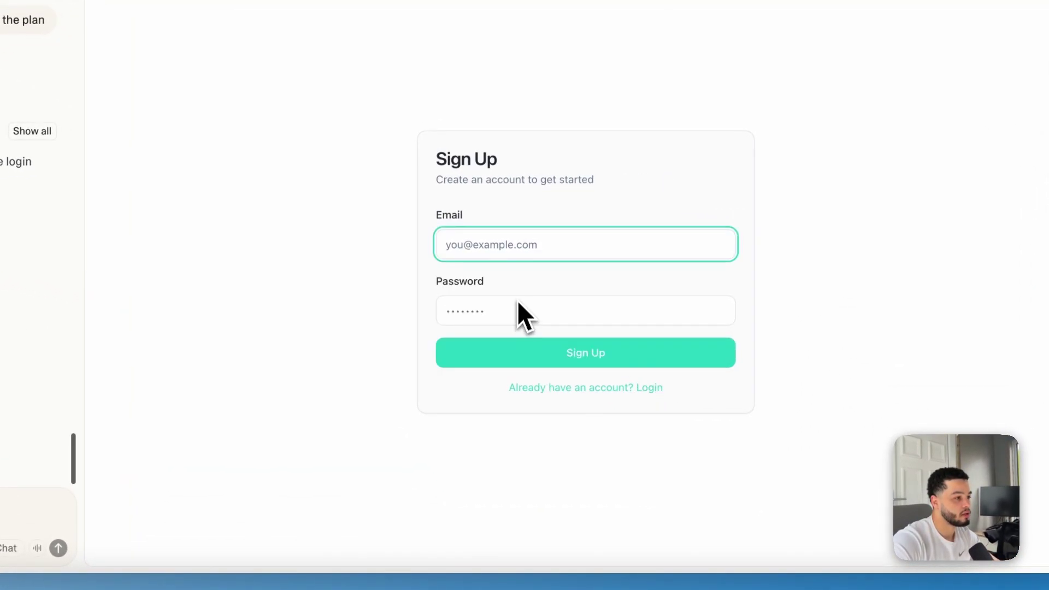
{"action": "left_click", "coordinate": [519, 243]}
{"action": "left_click", "coordinate": [529, 280]}
{"action": "left_click", "coordinate": [513, 311]}
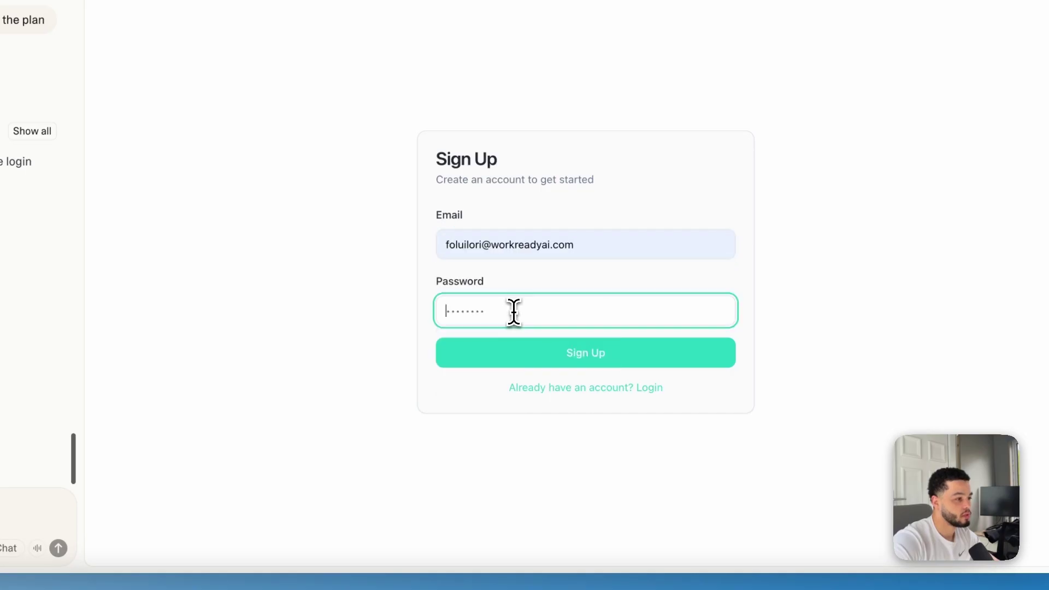
{"action": "type", "text": "a"}
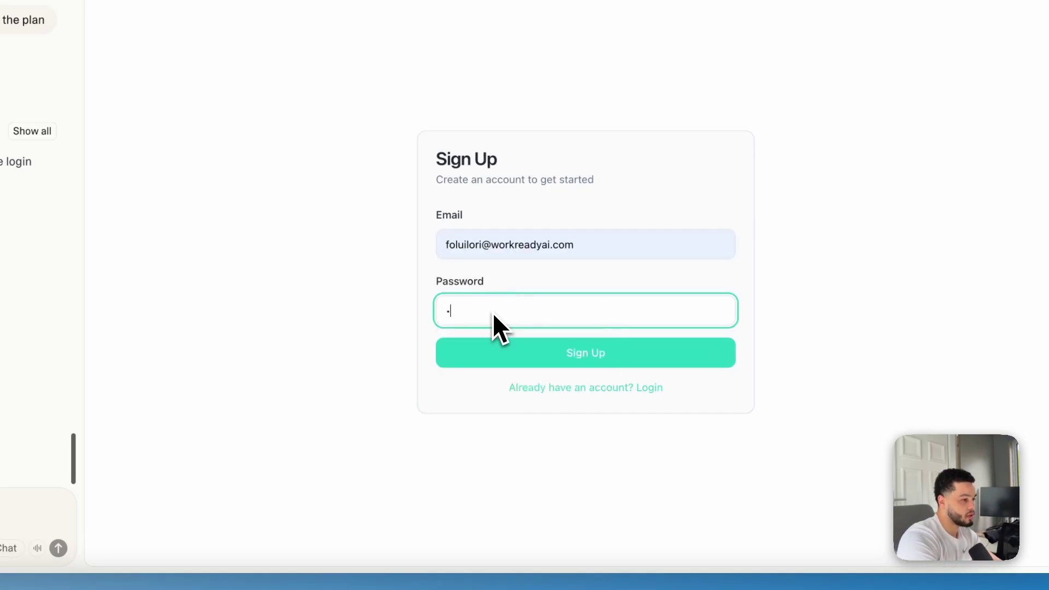
{"action": "key", "text": "super+v"}
{"action": "left_click", "coordinate": [564, 352]}
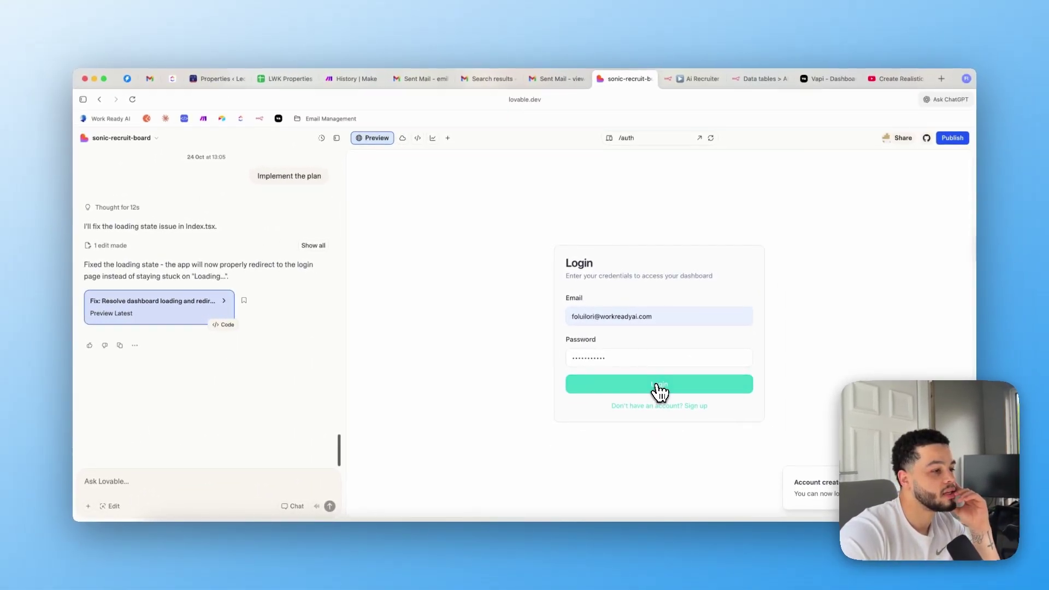
Log in with the new account, save the credentials in the browser, and note the empty applicants list
{"action": "left_click", "coordinate": [660, 389]}
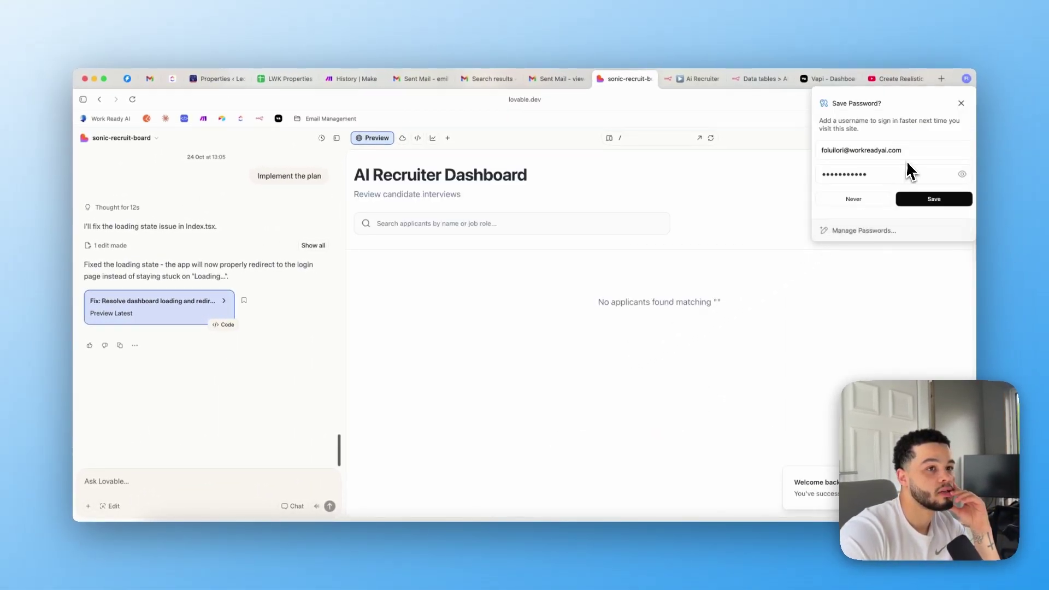
{"action": "left_click", "coordinate": [933, 199]}
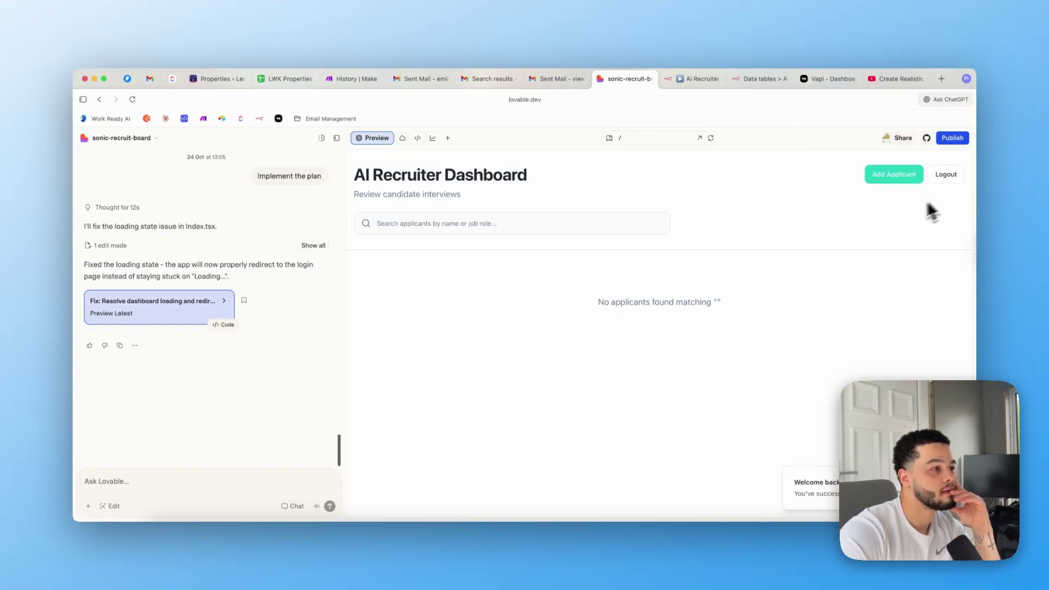
{"action": "left_click_drag", "start_coordinate": [594, 309], "coordinate": [730, 309]}
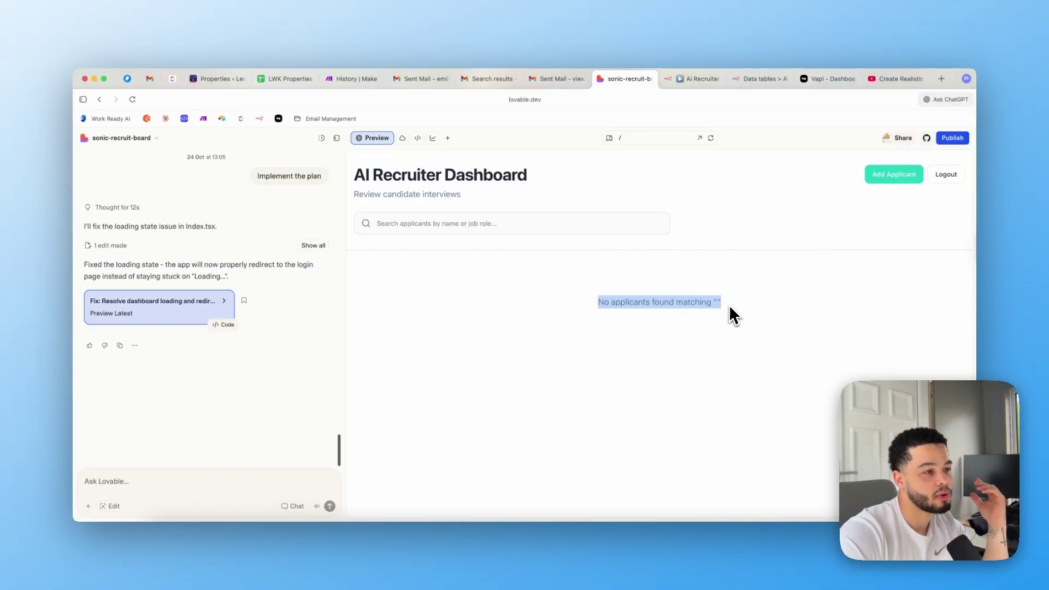
{"action": "left_click", "coordinate": [198, 483]}
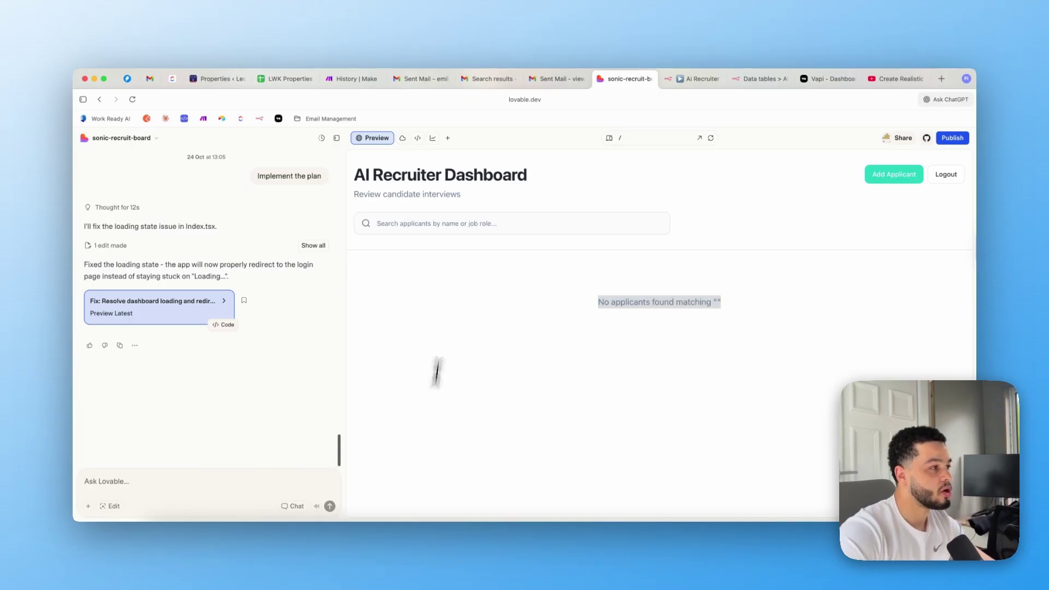
Inspect the Add Applicant form's Name and Summary fields, then go back to the dashboard
{"action": "left_click", "coordinate": [894, 180]}
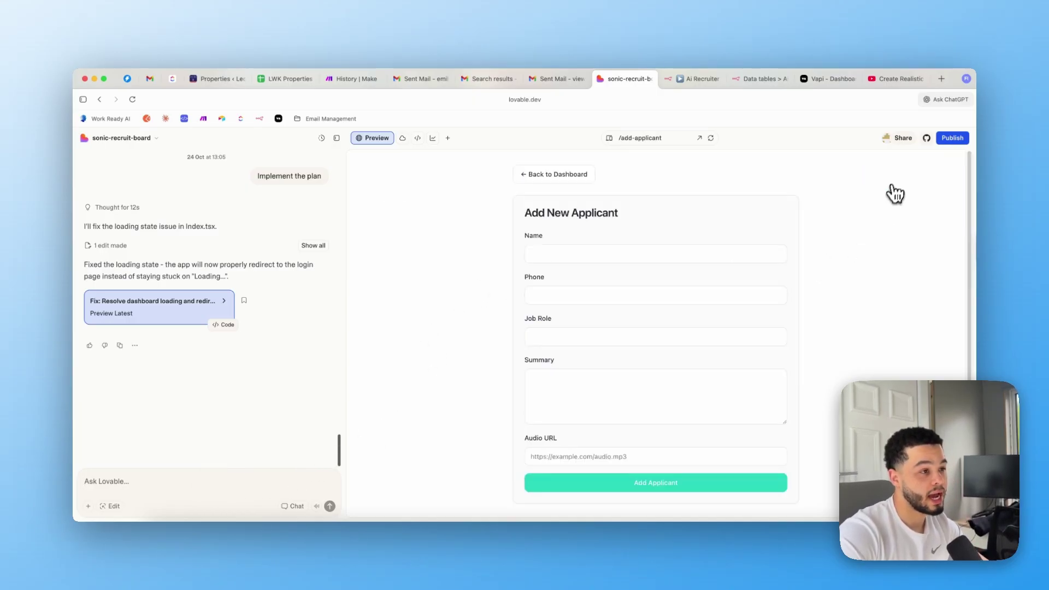
{"action": "left_click", "coordinate": [558, 252]}
{"action": "left_click", "coordinate": [591, 389]}
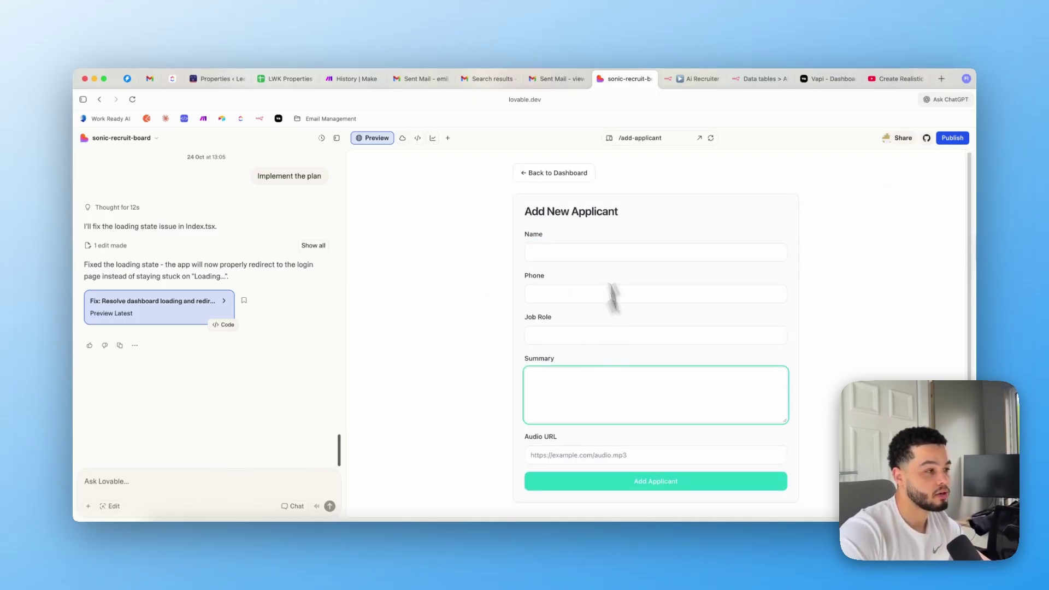
{"action": "left_click", "coordinate": [546, 174]}
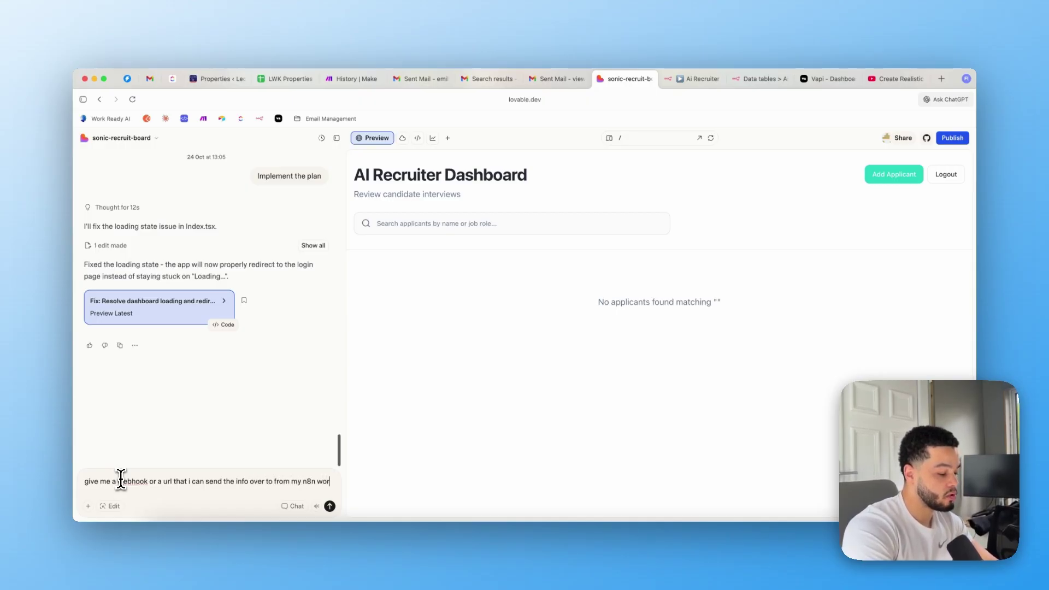
Send the webhook request and read the applicant-webhook endpoint description in the reply
{"action": "type", "text": "lfow"}
{"action": "key", "text": "Return"}
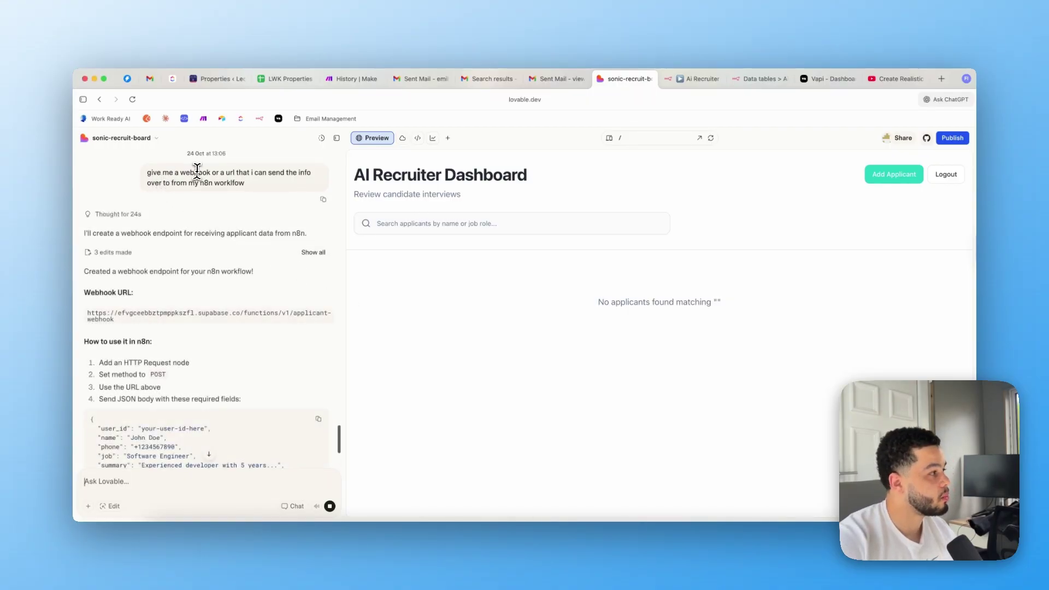
{"action": "left_click_drag", "start_coordinate": [306, 233], "coordinate": [135, 233]}
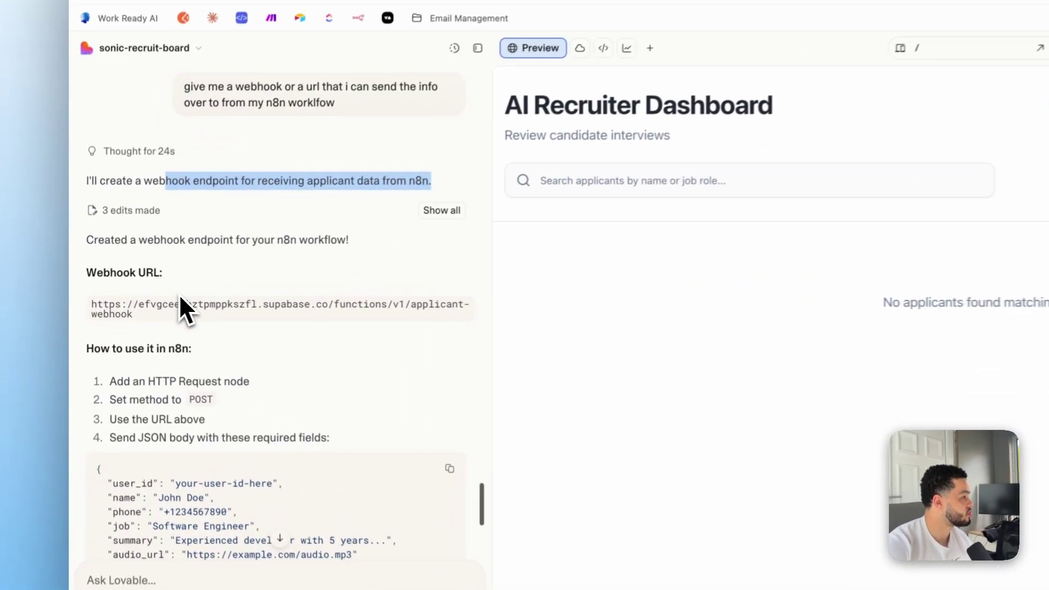
Select the webhook URL and read the n8n HTTP Request node setup steps
{"action": "triple_click", "coordinate": [142, 308]}
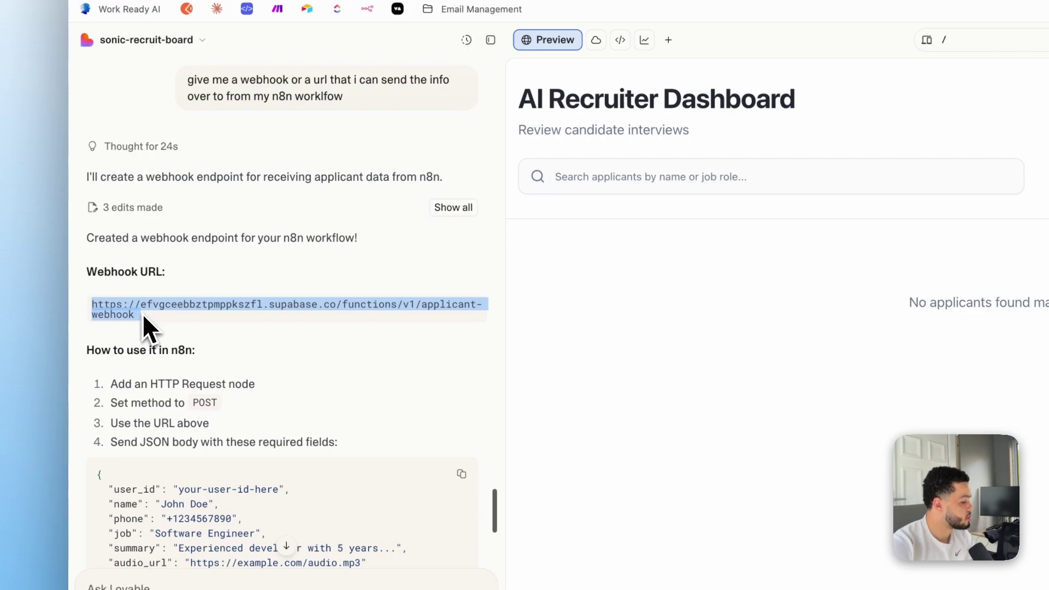
{"action": "scroll", "coordinate": [169, 317], "scroll_direction": "down", "scroll_amount": 5}
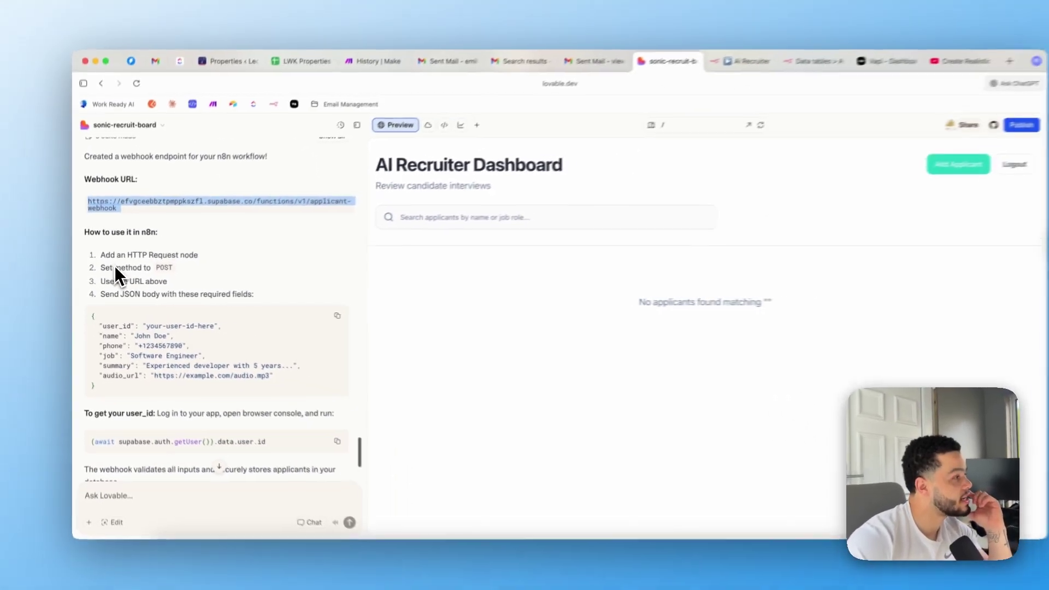
{"action": "left_click_drag", "start_coordinate": [94, 245], "coordinate": [101, 241]}
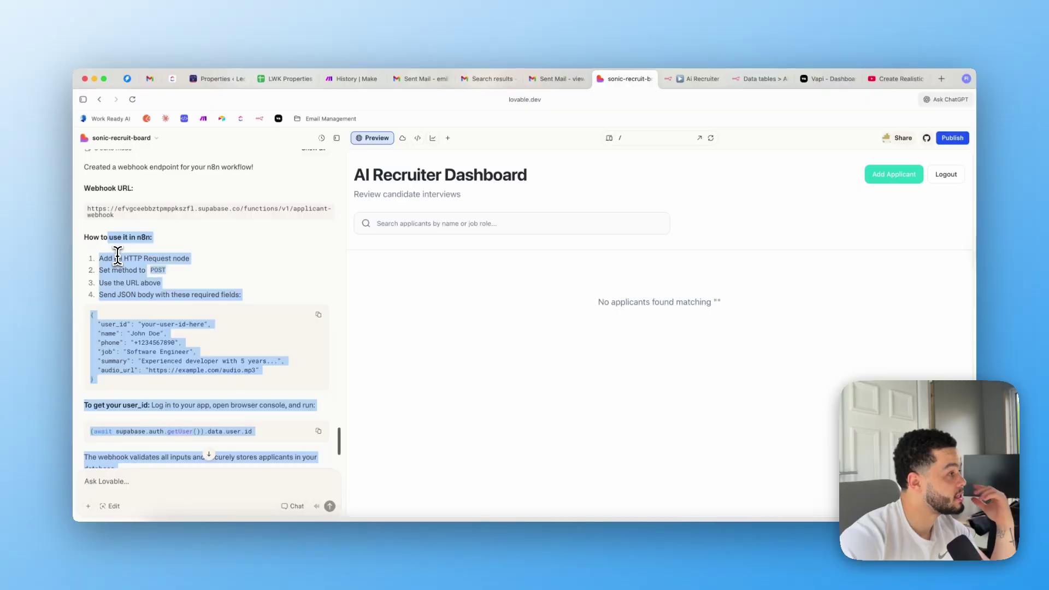
{"action": "left_click", "coordinate": [106, 265]}
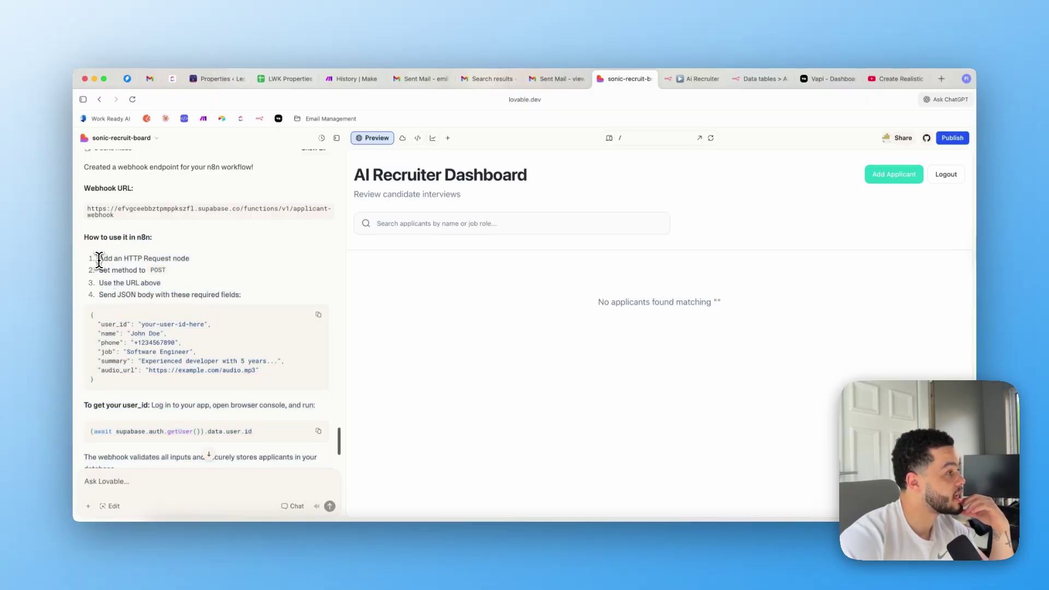
{"action": "left_click_drag", "start_coordinate": [136, 270], "coordinate": [731, 97]}
{"action": "scroll", "coordinate": [137, 268], "scroll_direction": "down", "scroll_amount": 1}
Set HTTP Request1's URL to the pasted Lovable webhook, keeping POST as the method
{"action": "left_click", "coordinate": [696, 80]}
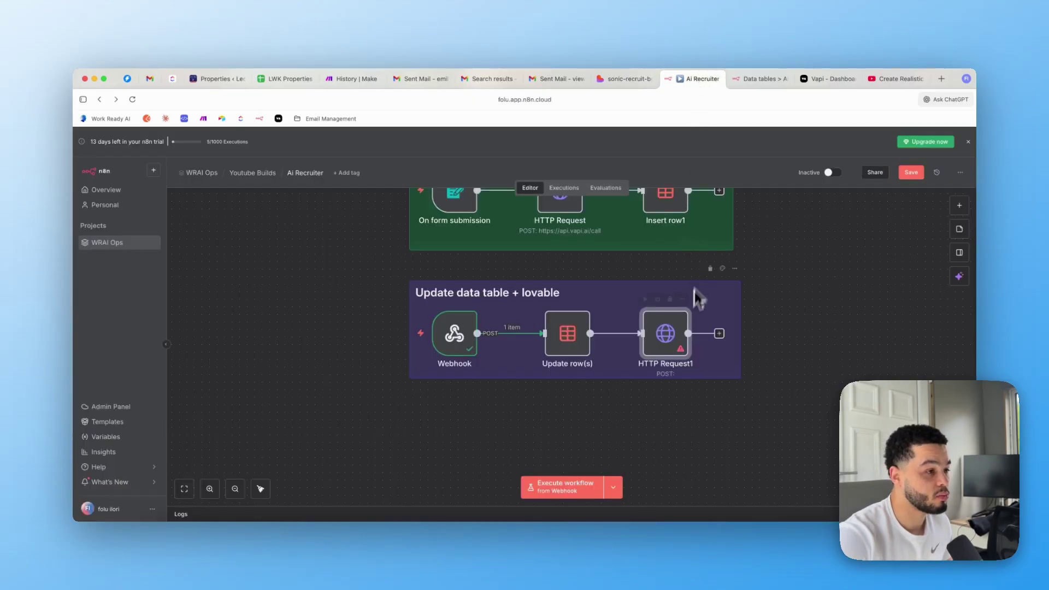
{"action": "double_click", "coordinate": [674, 339]}
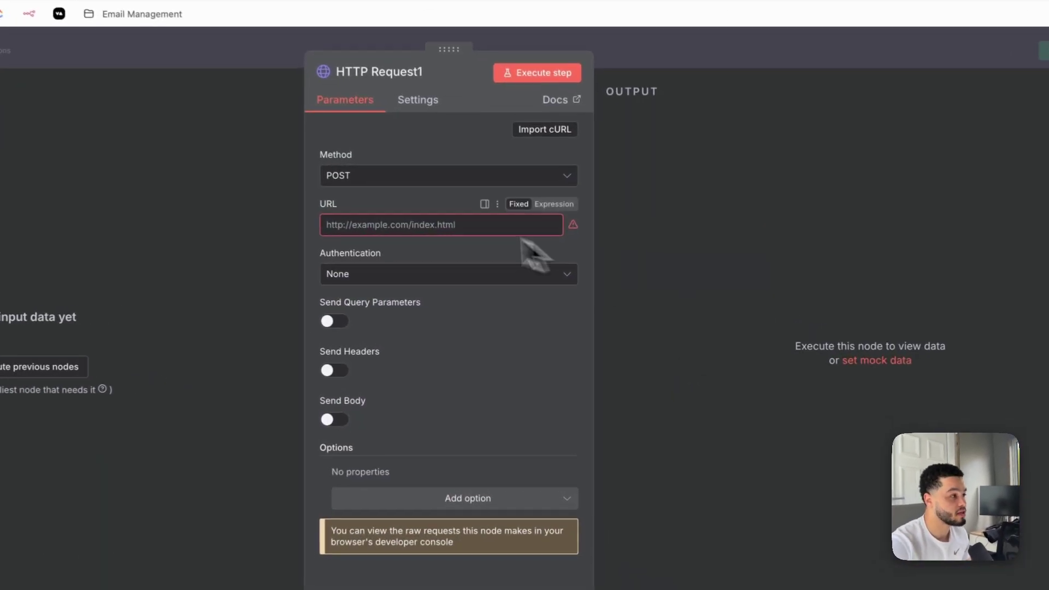
{"action": "left_click", "coordinate": [503, 252]}
{"action": "key", "text": "super+v"}
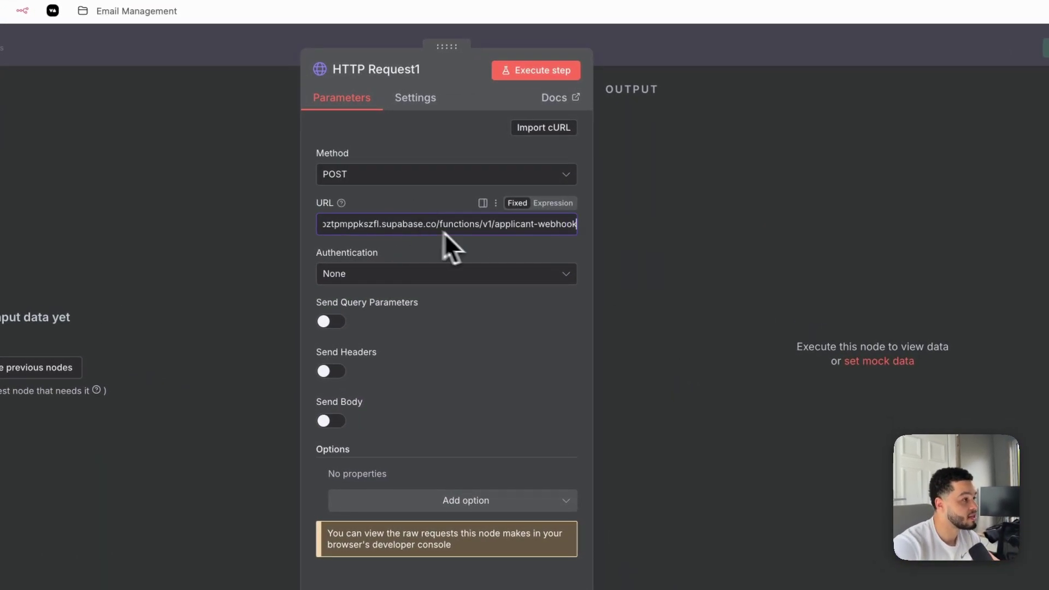
{"action": "left_click", "coordinate": [415, 176]}
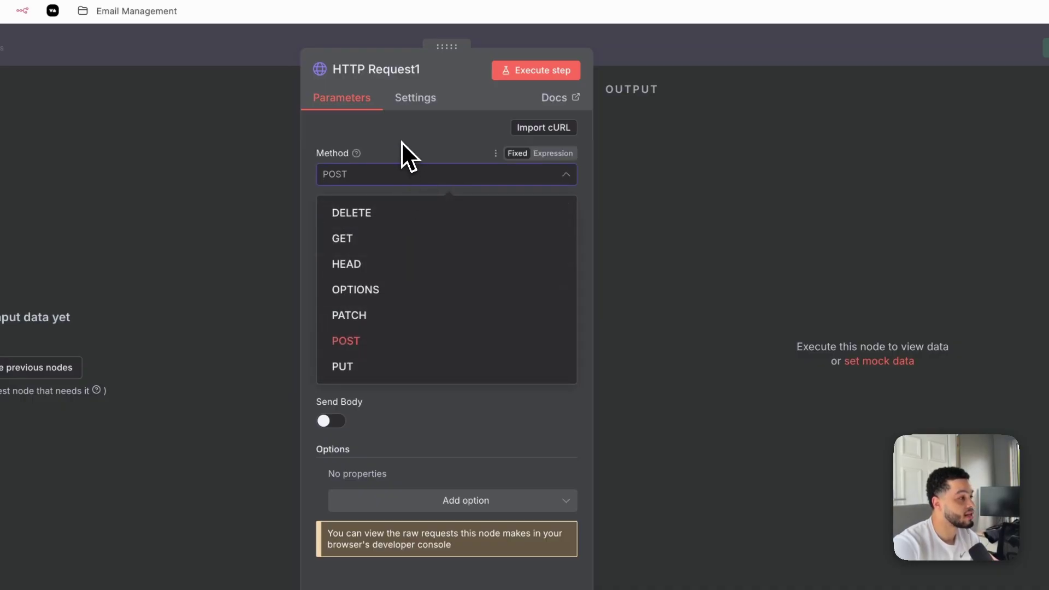
{"action": "left_click", "coordinate": [401, 142]}
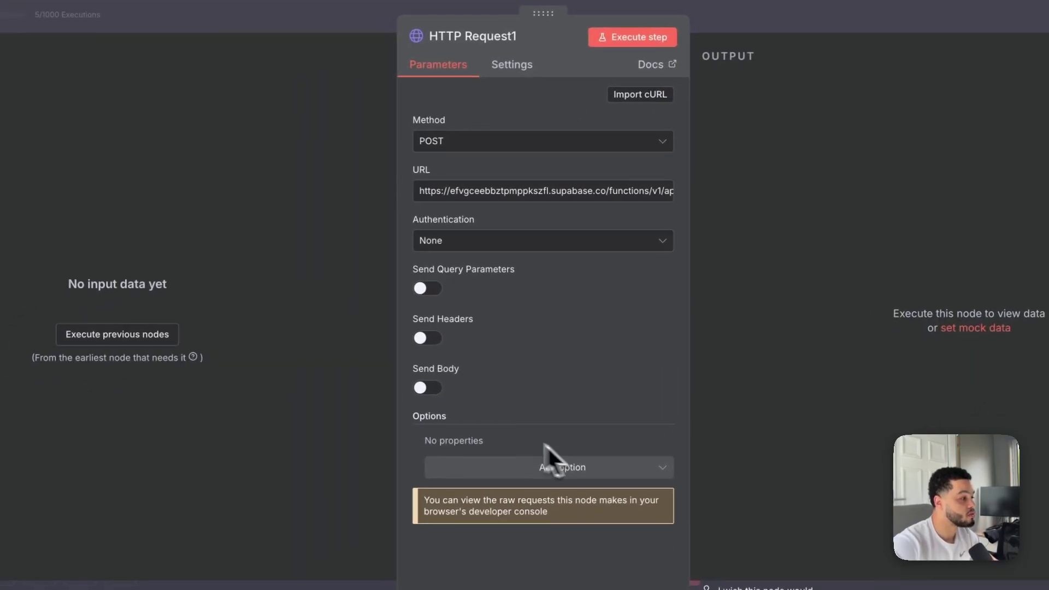
Turn on sending a request body and specify it as JSON
{"action": "left_click", "coordinate": [427, 389]}
{"action": "scroll", "coordinate": [533, 389], "scroll_direction": "down", "scroll_amount": 5}
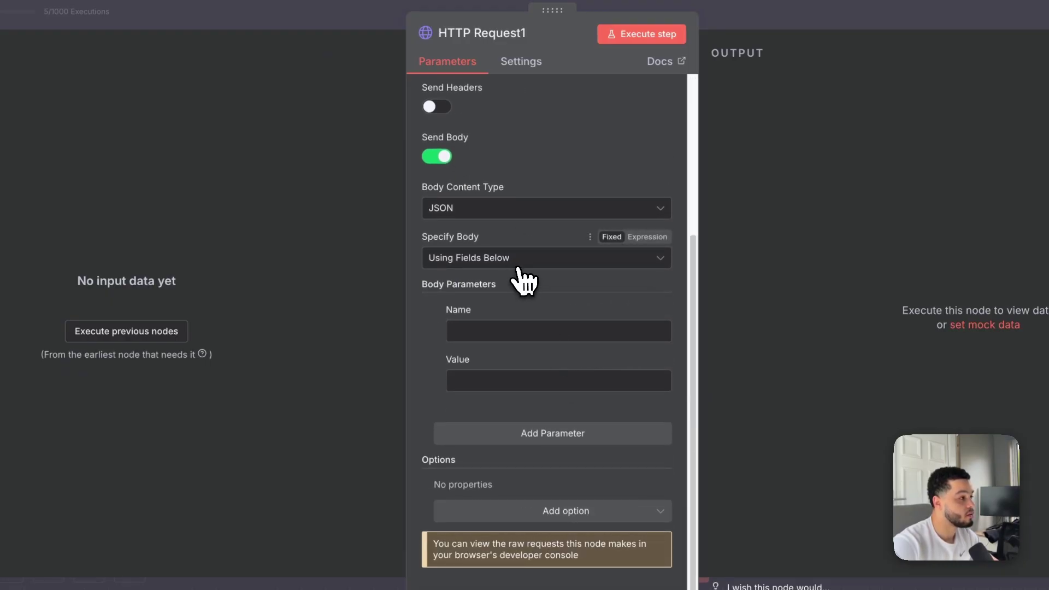
{"action": "left_click", "coordinate": [512, 262]}
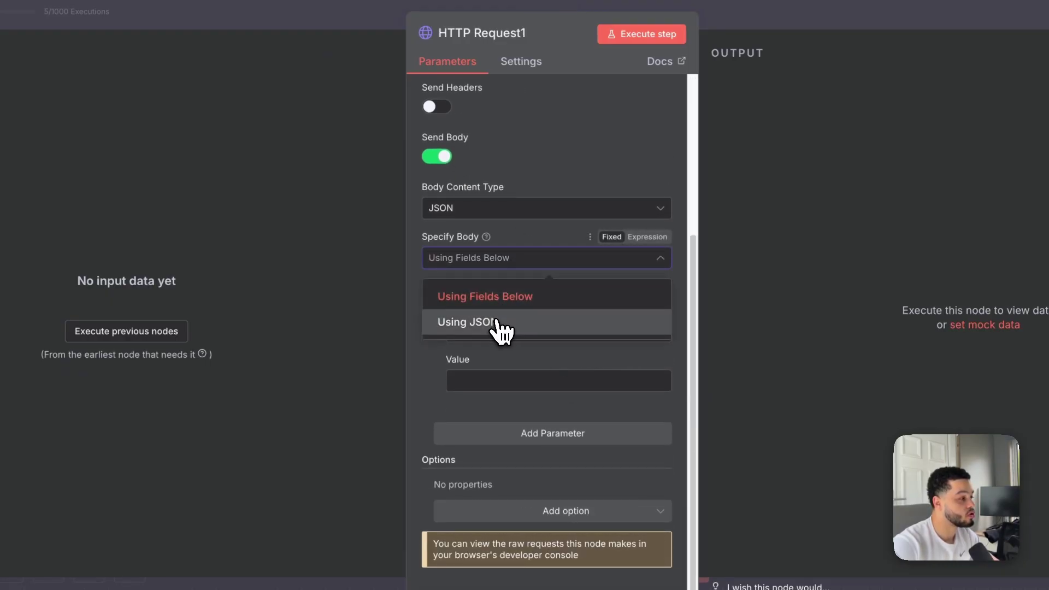
{"action": "left_click", "coordinate": [498, 325]}
{"action": "left_click", "coordinate": [500, 408]}
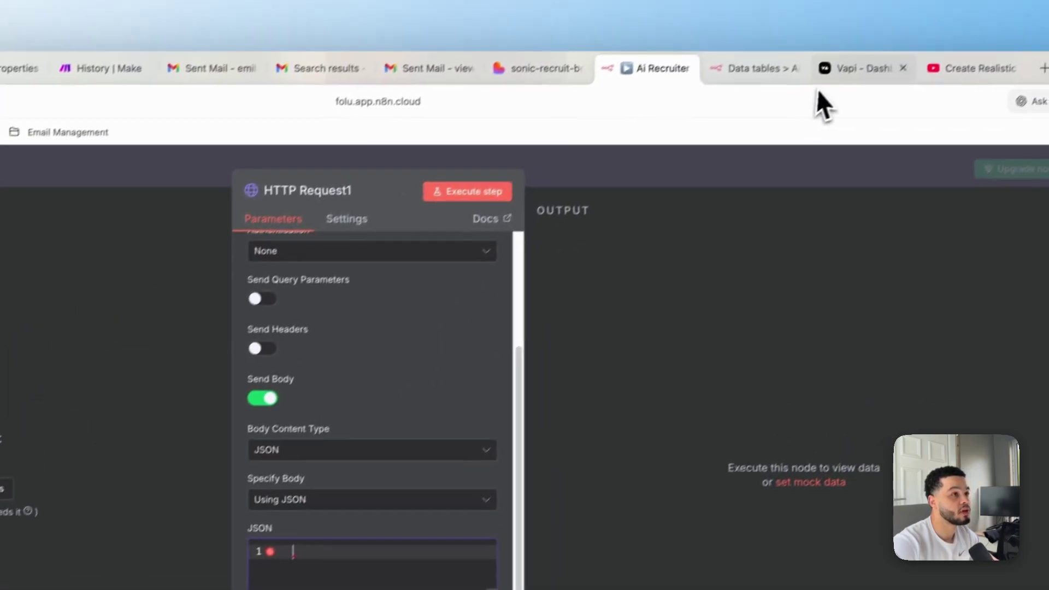
Paste the sample JSON body with user_id, name, phone, job, summary and audio_url fields
{"action": "left_click", "coordinate": [487, 90]}
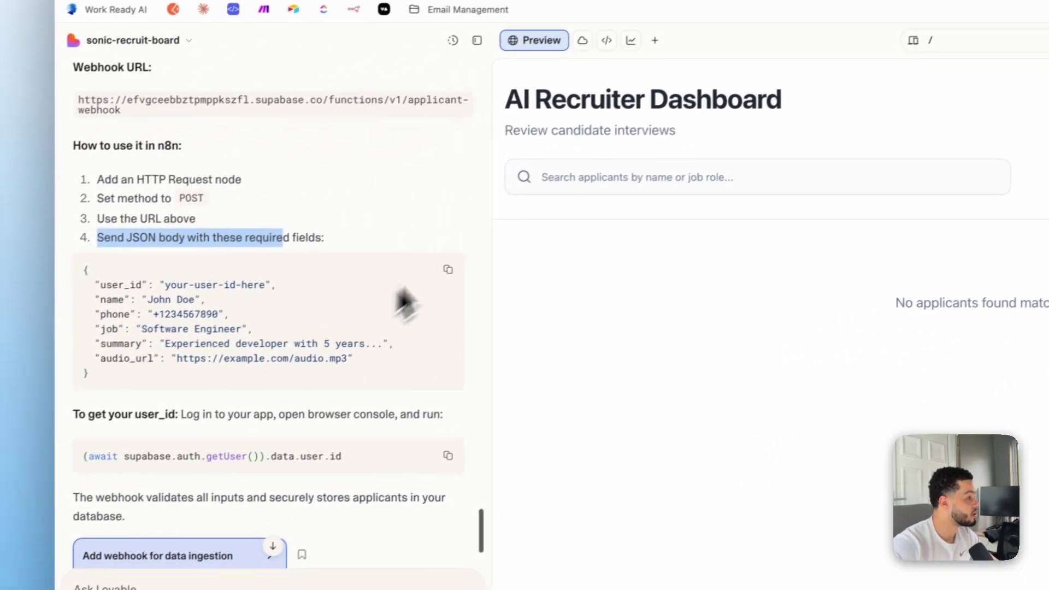
{"action": "left_click", "coordinate": [770, 70]}
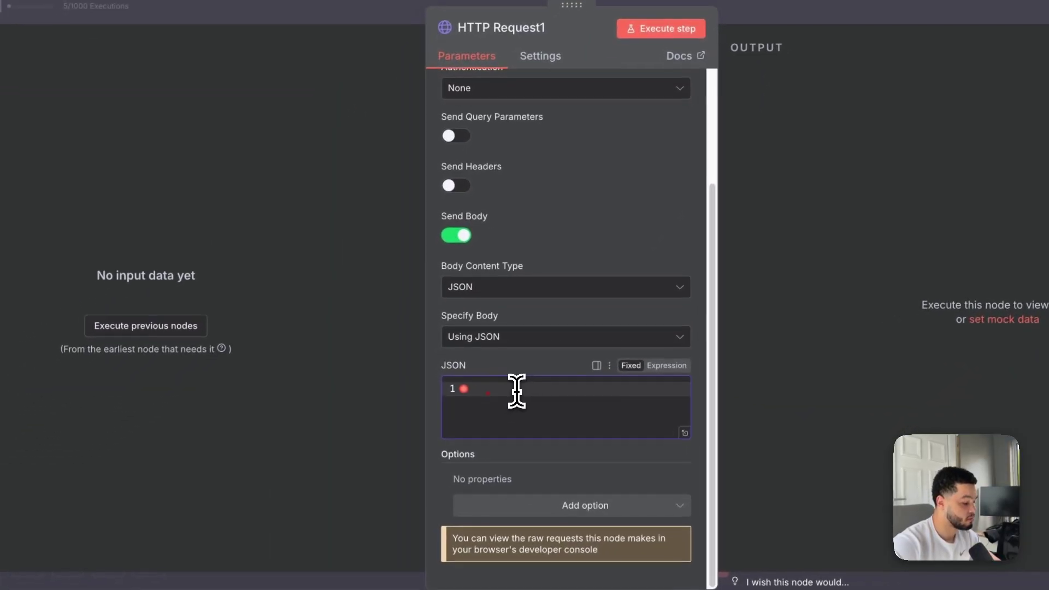
{"action": "key", "text": "ctrl+v"}
{"action": "scroll", "coordinate": [552, 414], "scroll_direction": "down", "scroll_amount": 1}
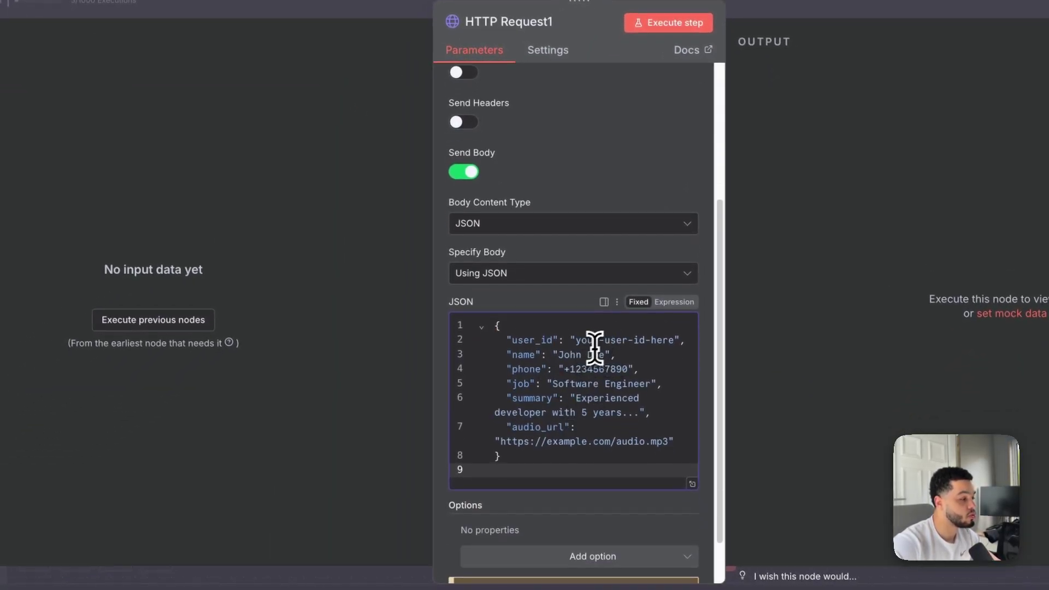
{"action": "left_click", "coordinate": [601, 342]}
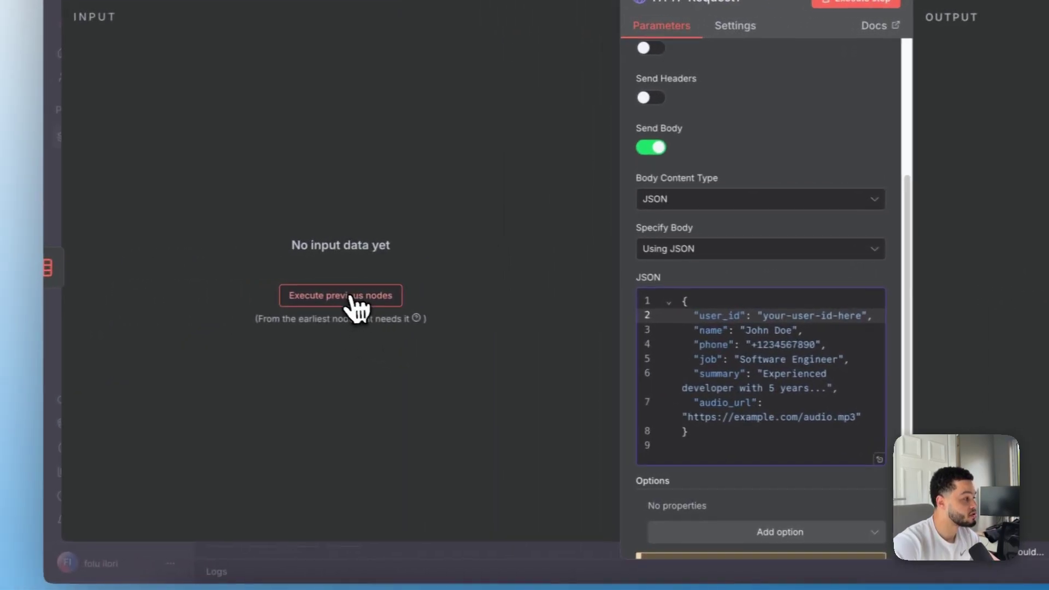
Run the previous nodes to load the Webhook data as input and expand it
{"action": "left_click", "coordinate": [8, 417]}
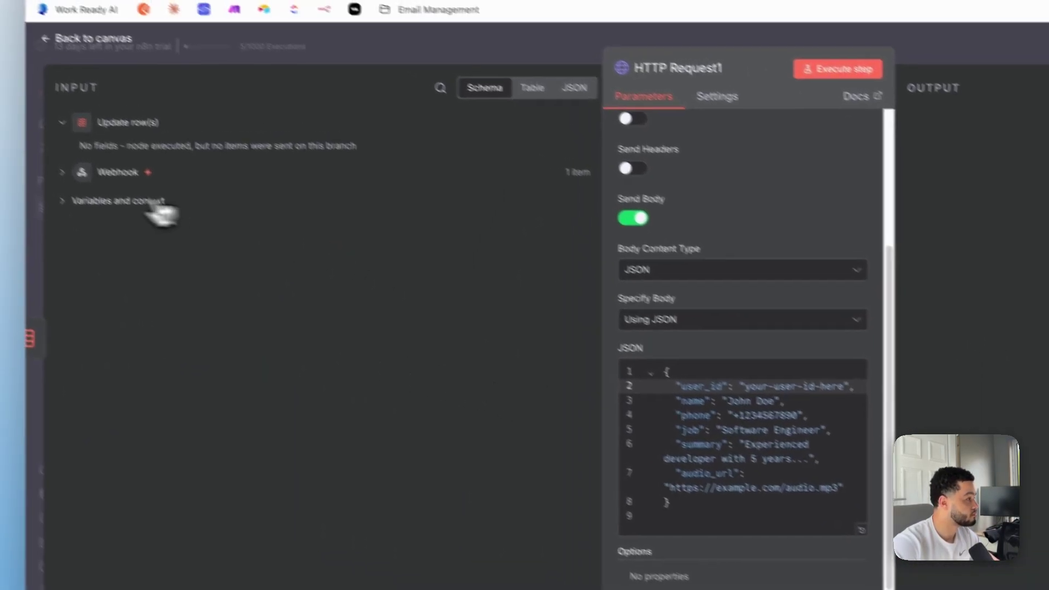
{"action": "left_click", "coordinate": [106, 195]}
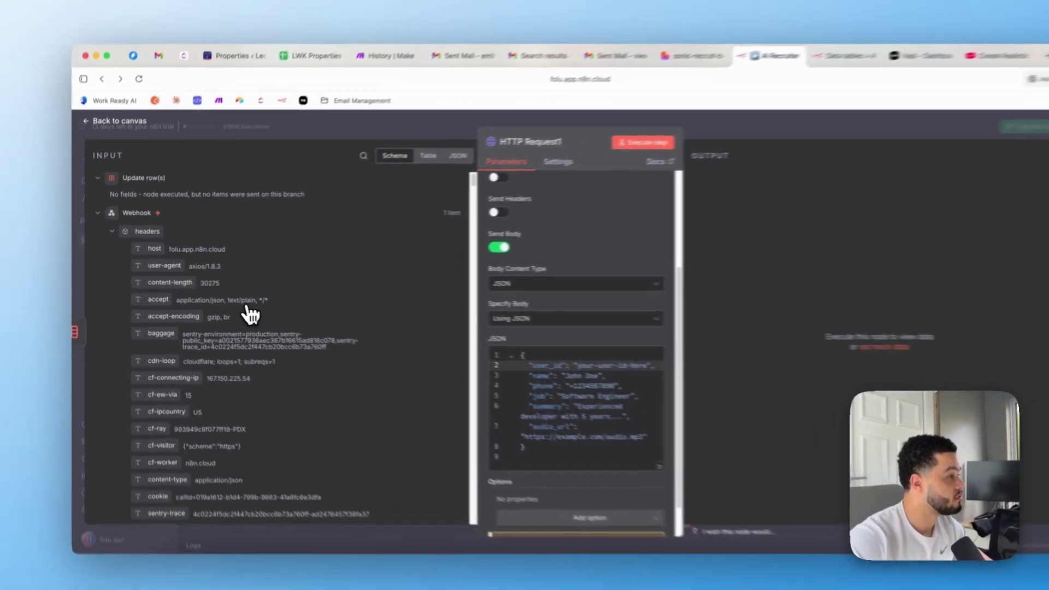
{"action": "scroll", "coordinate": [378, 345], "scroll_direction": "down", "scroll_amount": 2}
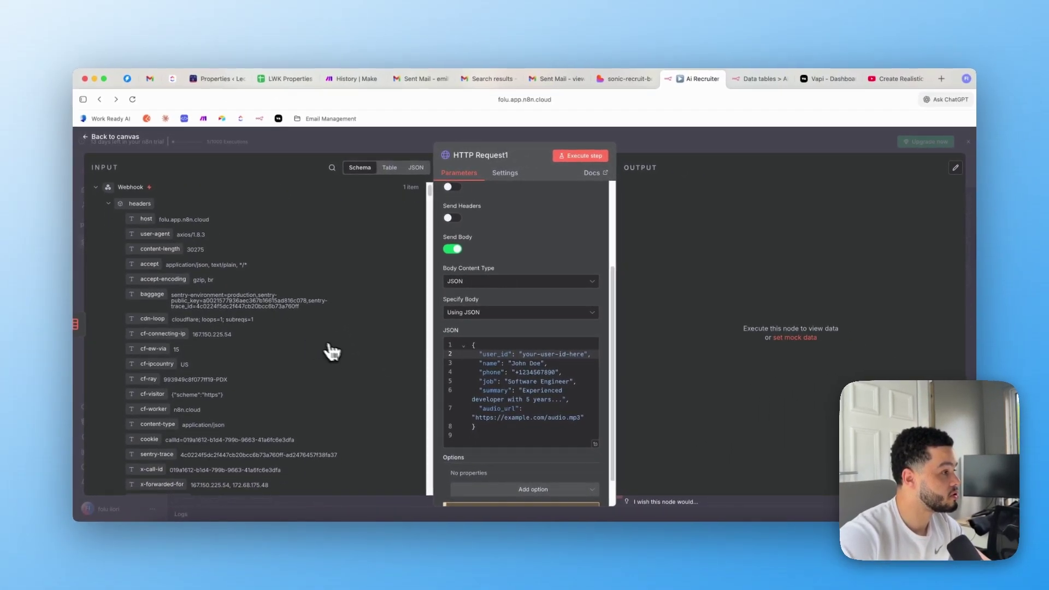
{"action": "scroll", "coordinate": [350, 352], "scroll_direction": "up", "scroll_amount": 1}
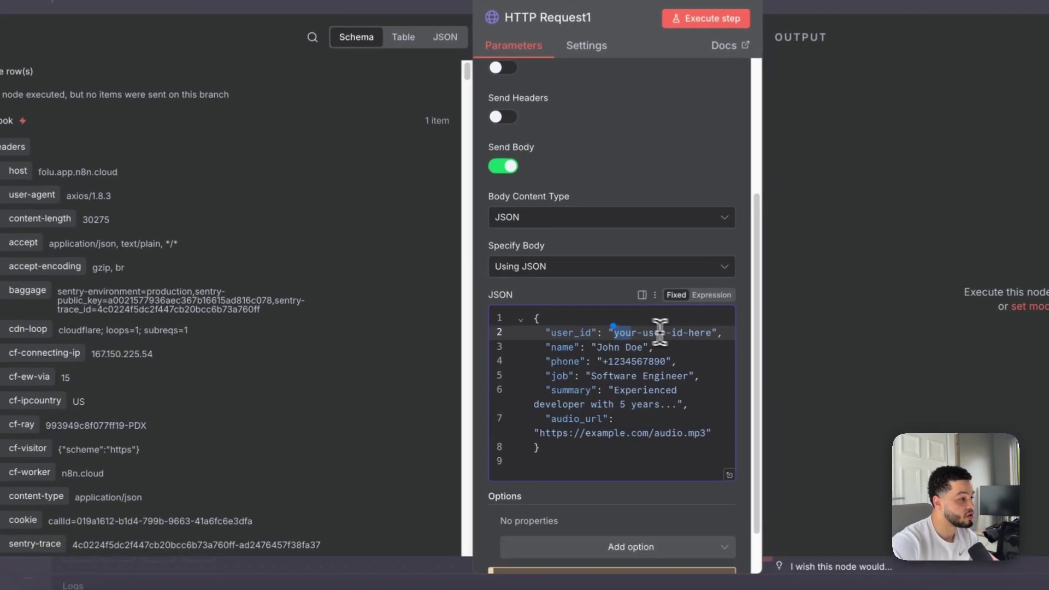
Clear the sample name value in the HTTP Request1 JSON body and return to the canvas
{"action": "left_click_drag", "start_coordinate": [715, 331], "coordinate": [616, 332]}
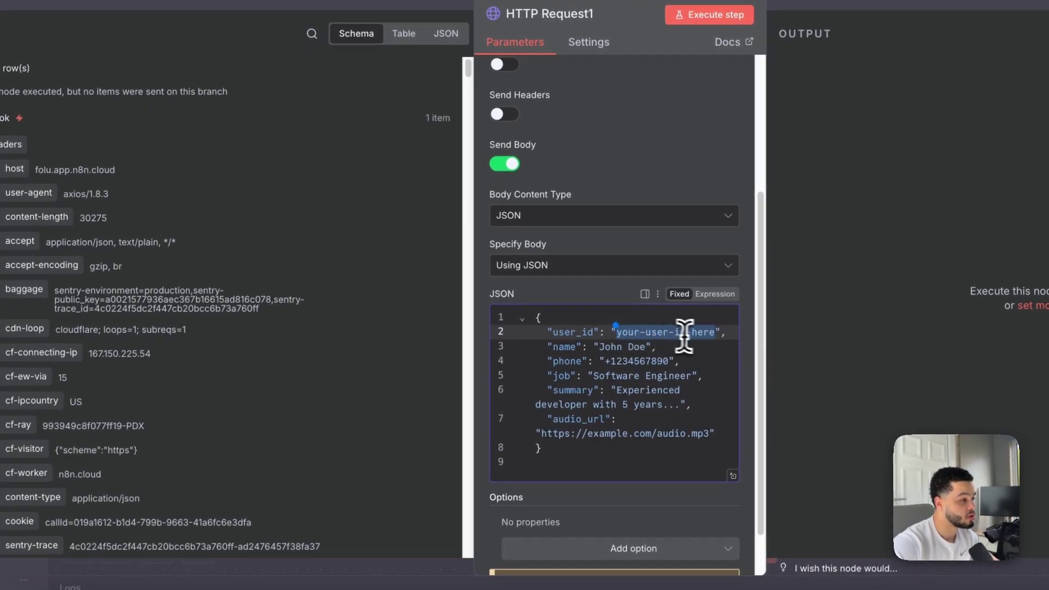
{"action": "left_click", "coordinate": [645, 356]}
{"action": "left_click_drag", "start_coordinate": [646, 347], "coordinate": [599, 350]}
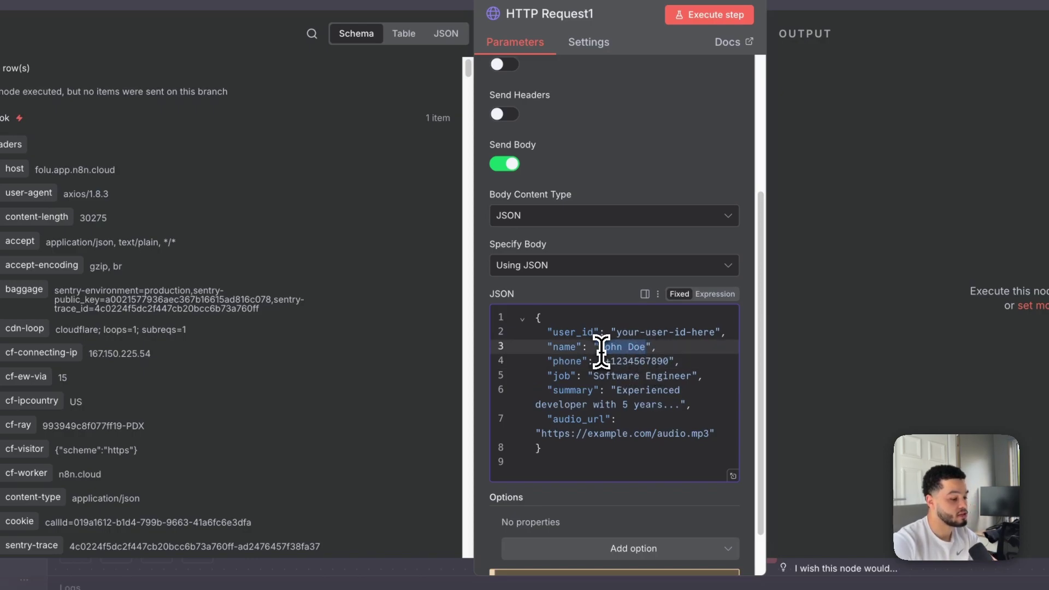
{"action": "scroll", "coordinate": [166, 273], "scroll_direction": "down", "scroll_amount": 15}
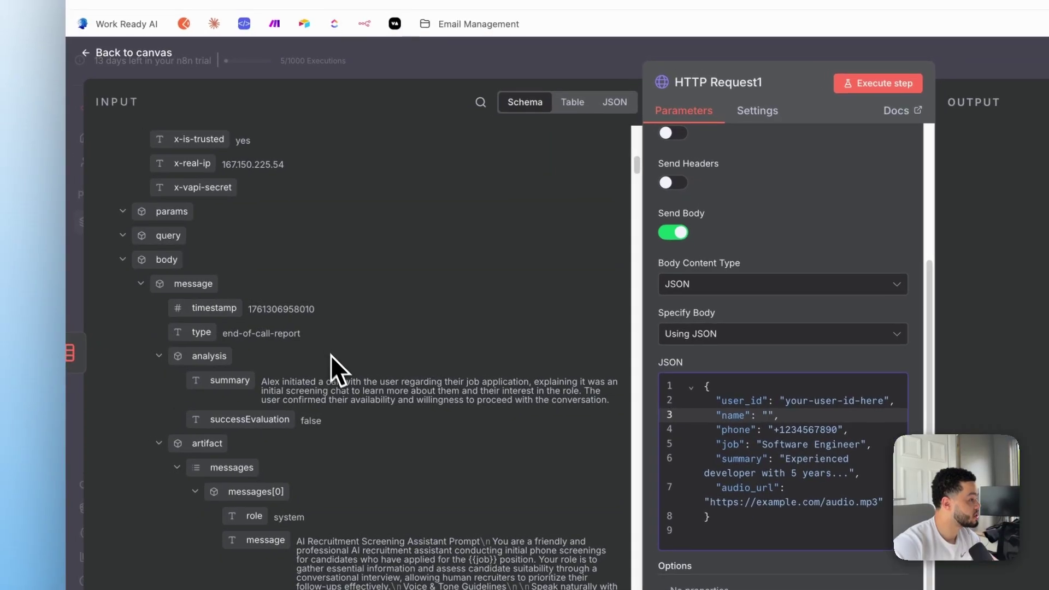
{"action": "scroll", "coordinate": [342, 385], "scroll_direction": "down", "scroll_amount": 5}
{"action": "scroll", "coordinate": [346, 419], "scroll_direction": "down", "scroll_amount": 20}
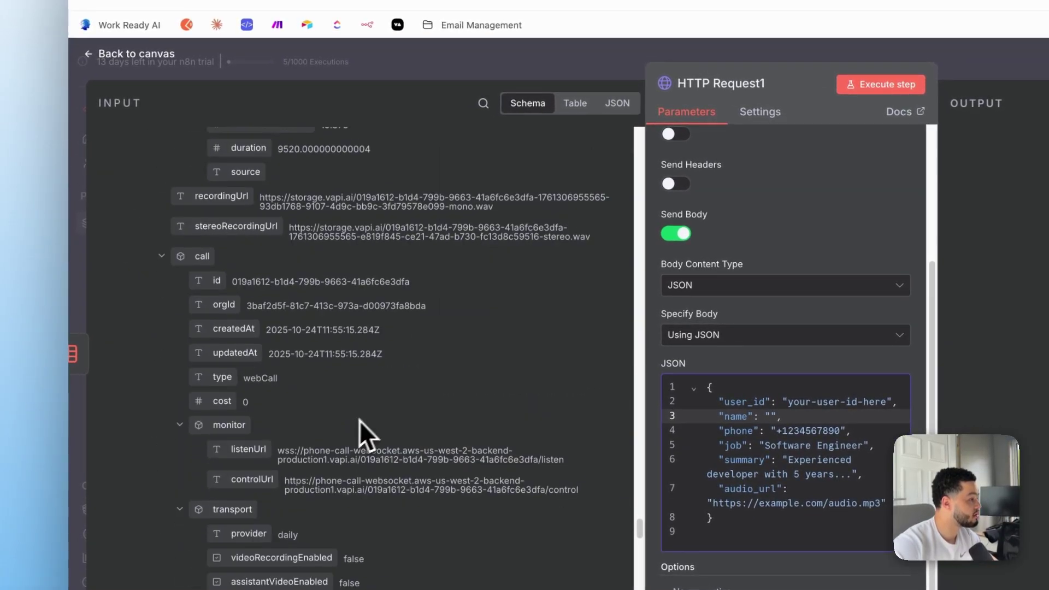
{"action": "scroll", "coordinate": [426, 382], "scroll_direction": "up", "scroll_amount": 20}
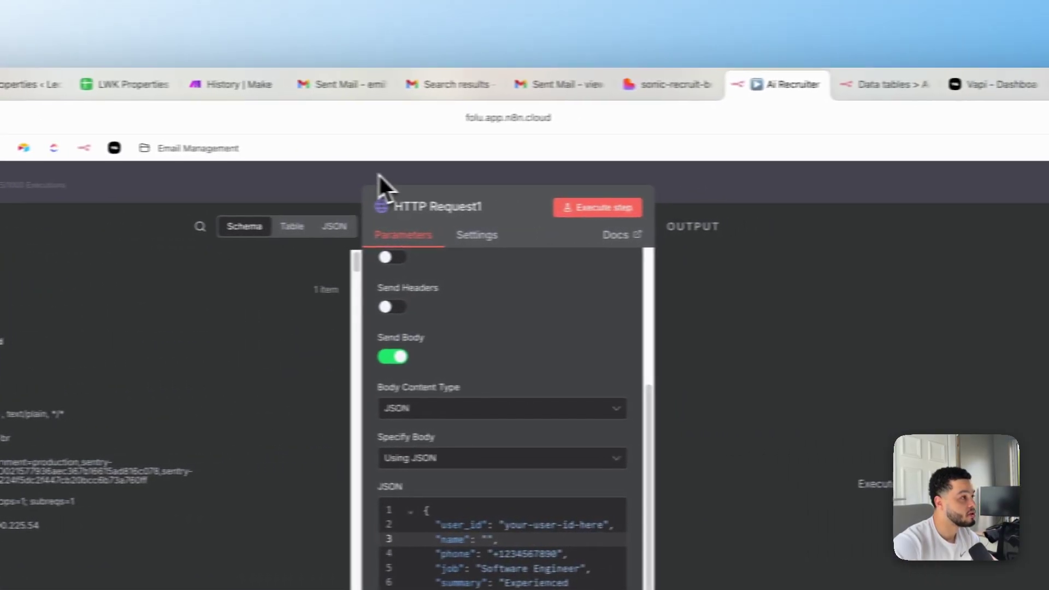
{"action": "left_click", "coordinate": [645, 61]}
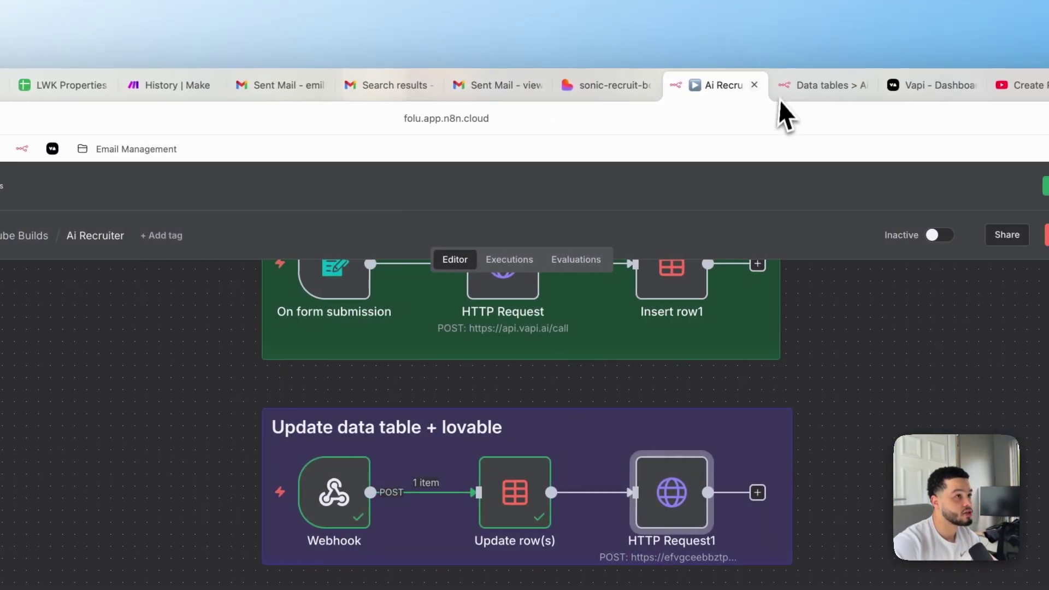
Add a row to the Ai Recruiter data table with the applicant's name and phone number
{"action": "left_click", "coordinate": [819, 85]}
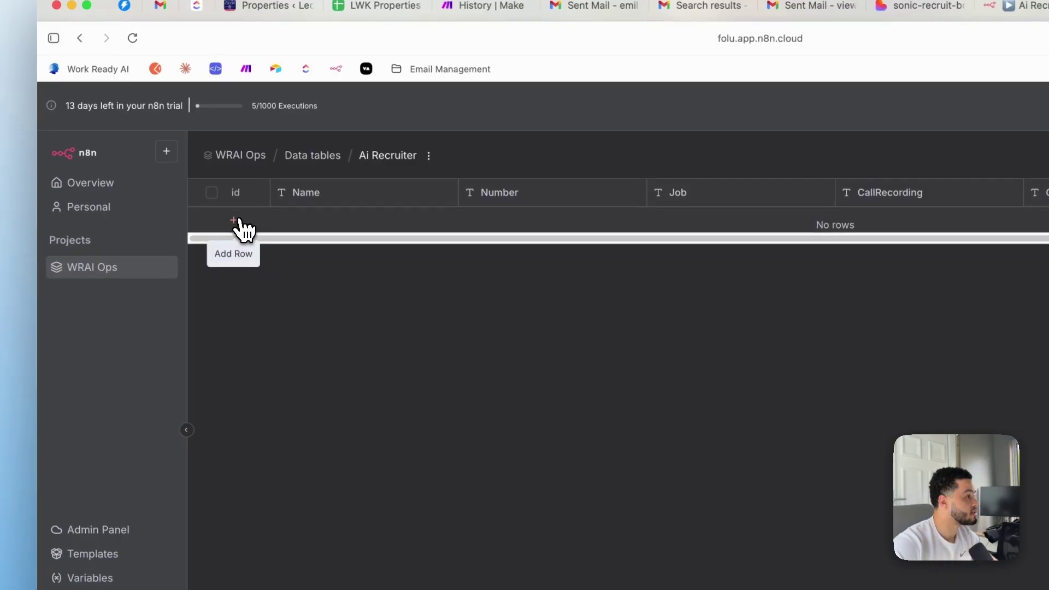
{"action": "left_click", "coordinate": [222, 224]}
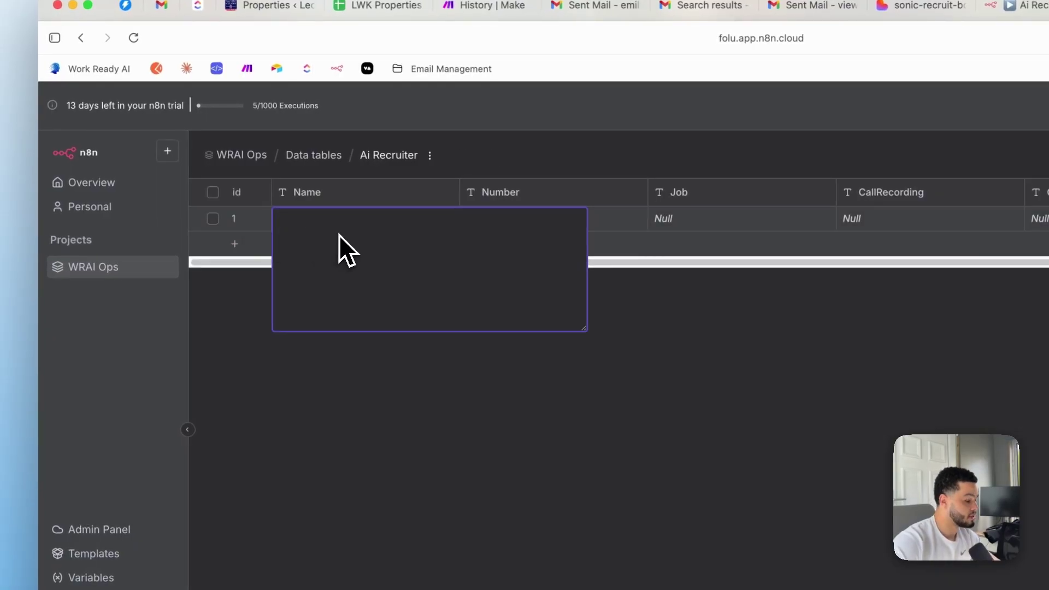
{"action": "type", "text": "folu"}
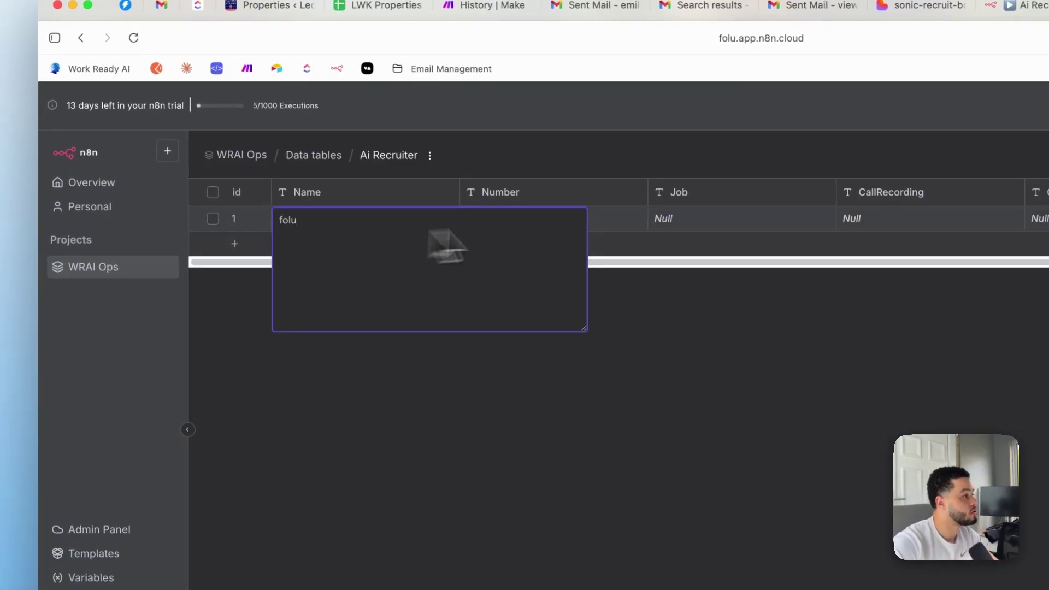
{"action": "left_click", "coordinate": [615, 220]}
{"action": "double_click", "coordinate": [571, 221]}
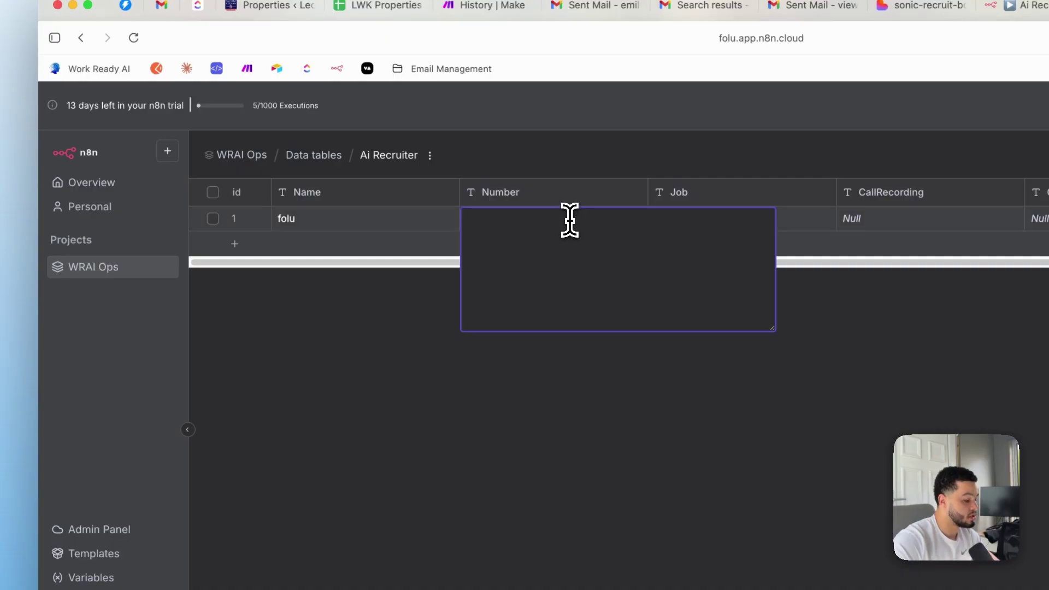
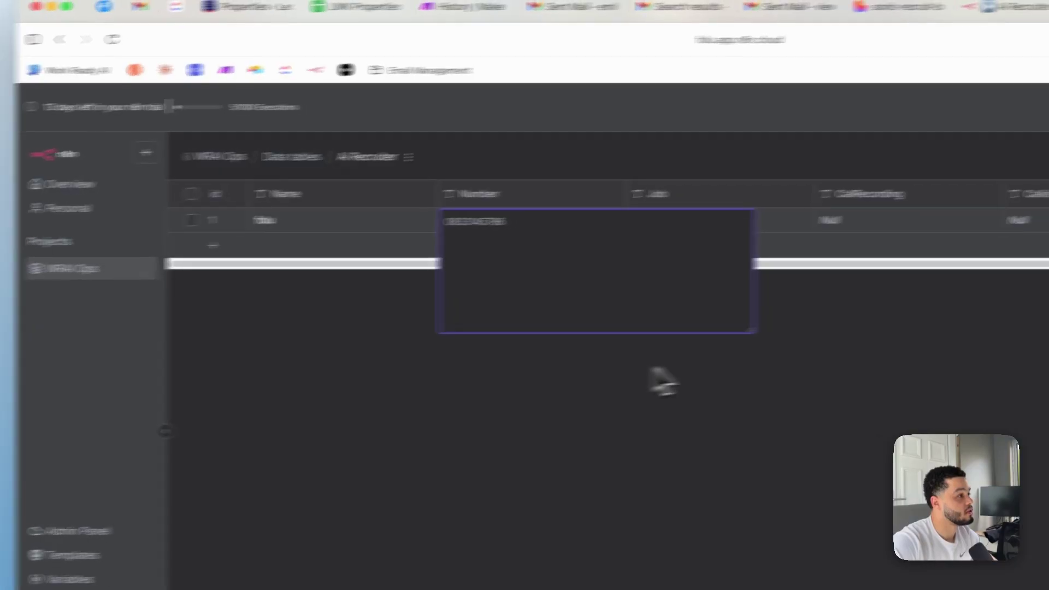
{"action": "left_click", "coordinate": [683, 379]}
Set the row's Job to Sales Agent and go back to the Ai Recruiter workflow
{"action": "left_click", "coordinate": [431, 240]}
{"action": "double_click", "coordinate": [431, 241]}
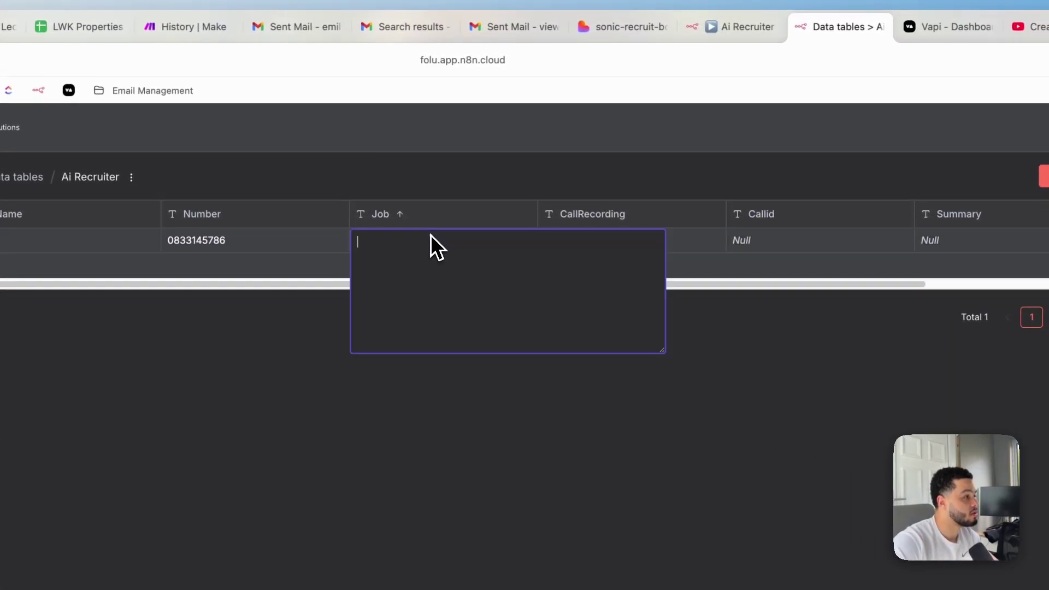
{"action": "type", "text": "Sales Agent"}
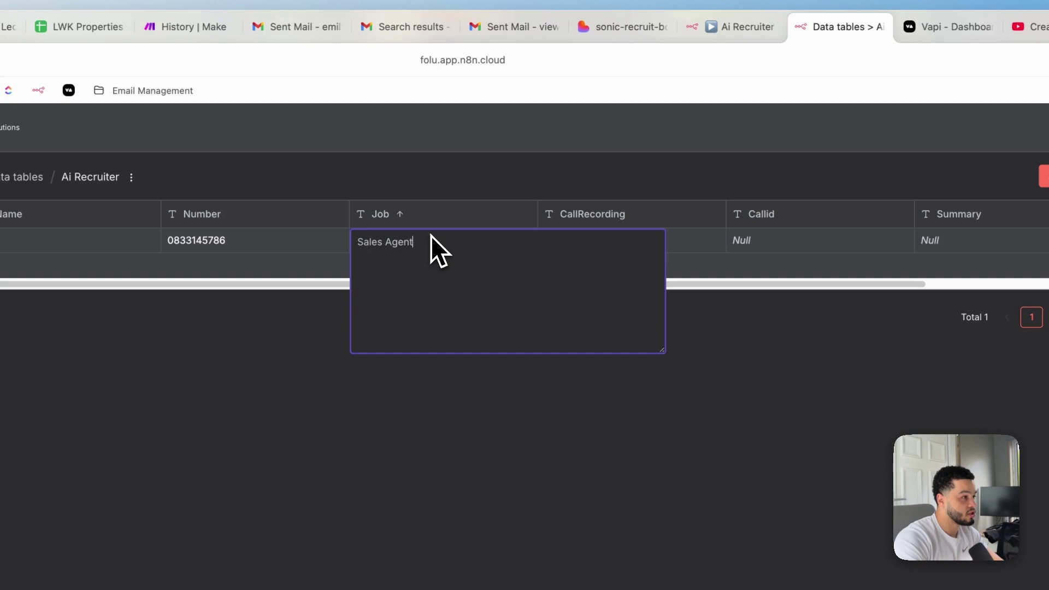
{"action": "left_click", "coordinate": [700, 241]}
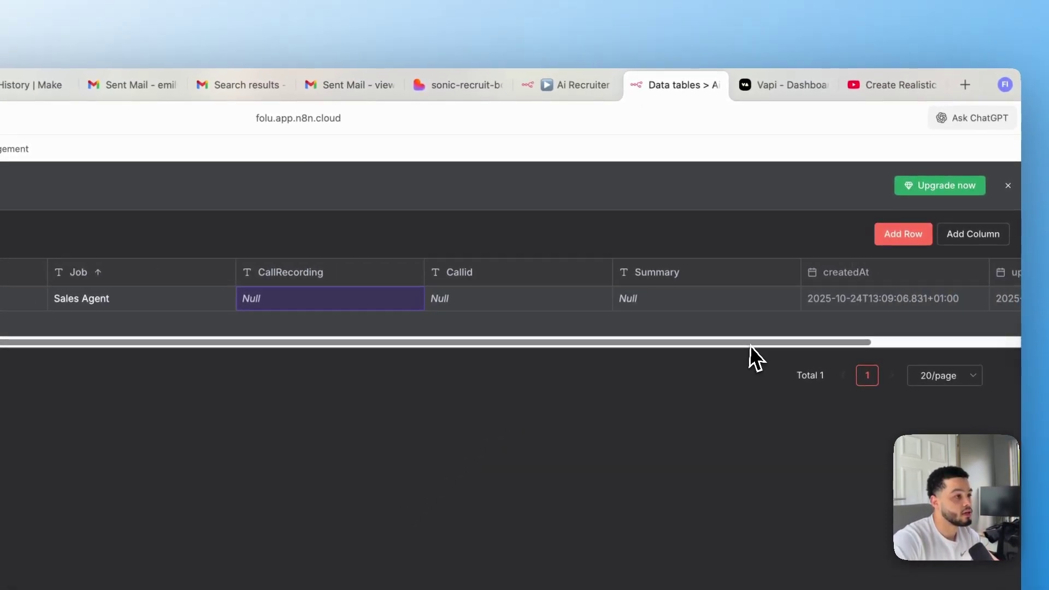
{"action": "scroll", "coordinate": [585, 328], "scroll_direction": "right", "scroll_amount": 3}
{"action": "left_click", "coordinate": [461, 304]}
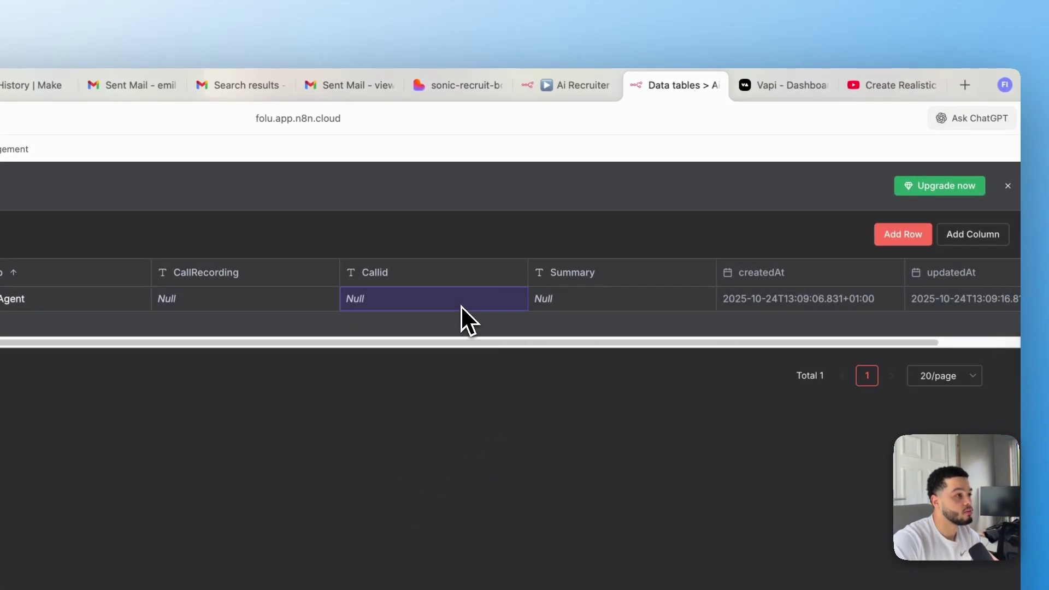
{"action": "left_click", "coordinate": [573, 93]}
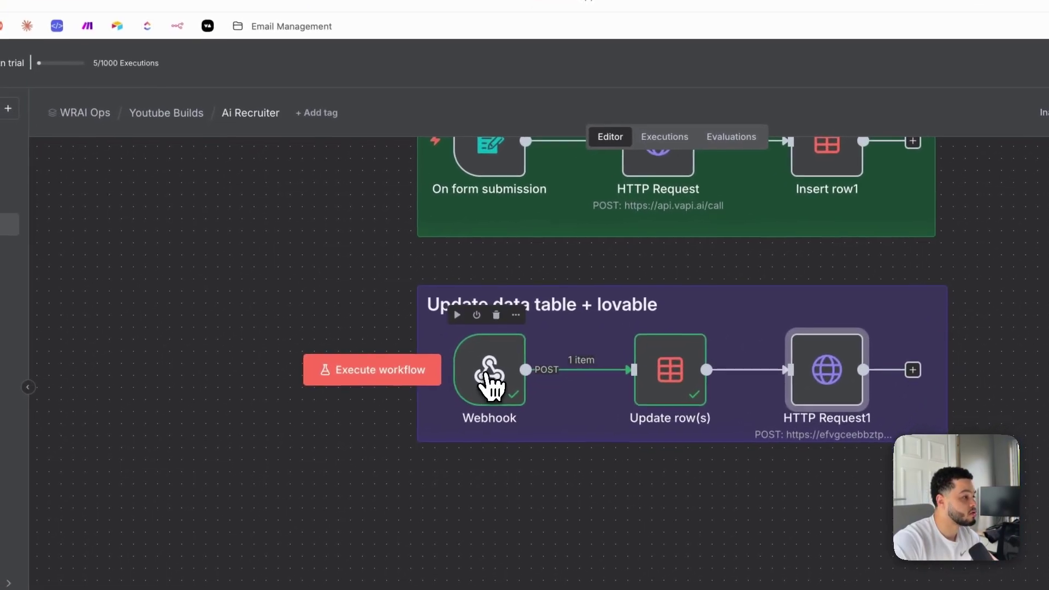
Inspect the call id in the Webhook node's data and check the data table
{"action": "double_click", "coordinate": [335, 492]}
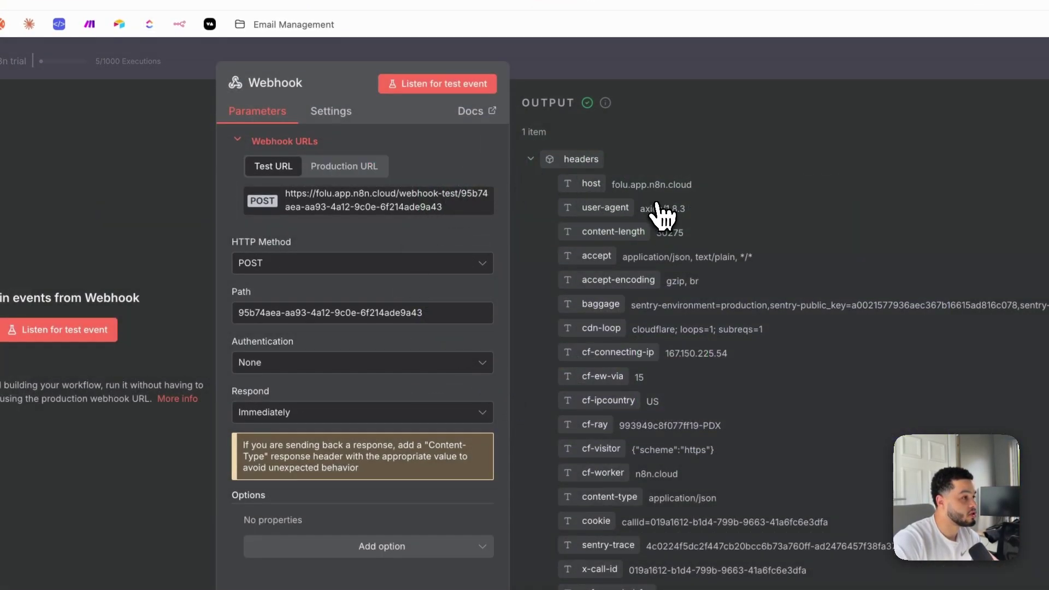
{"action": "scroll", "coordinate": [688, 372], "scroll_direction": "down", "scroll_amount": 3}
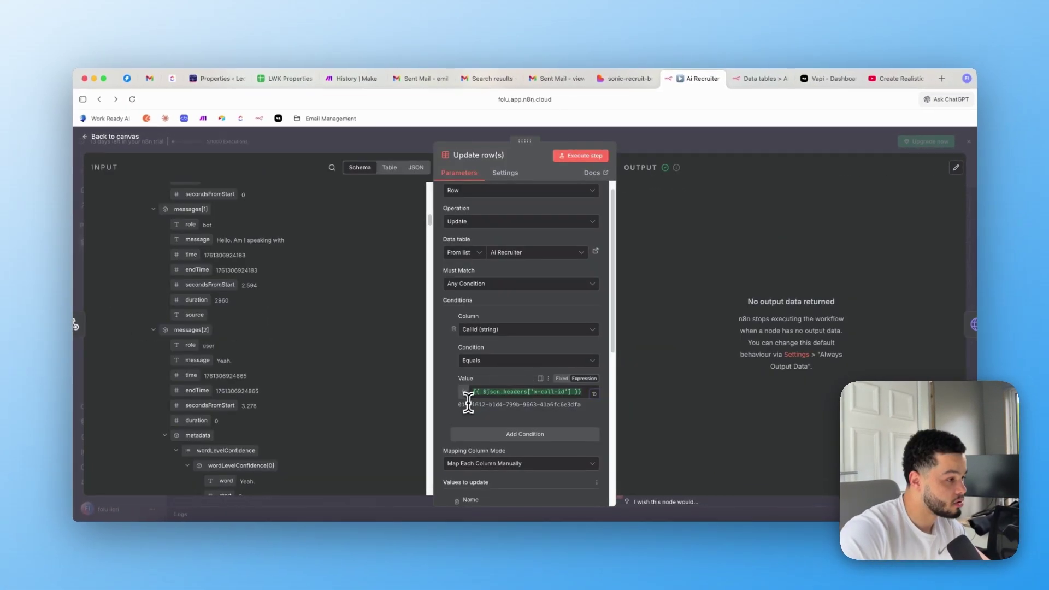
{"action": "double_click", "coordinate": [464, 405]}
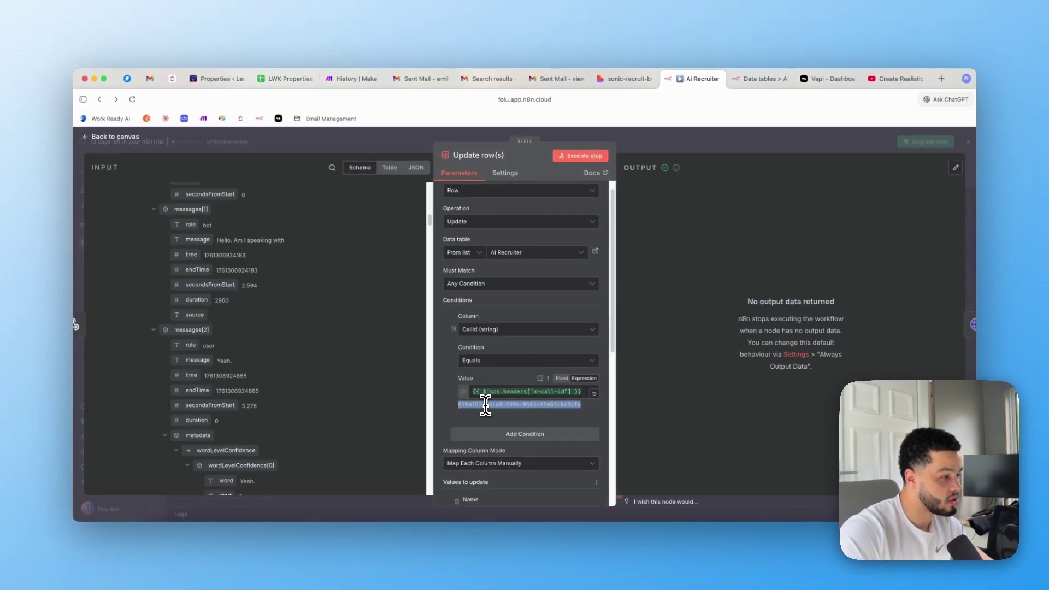
{"action": "left_click", "coordinate": [759, 80]}
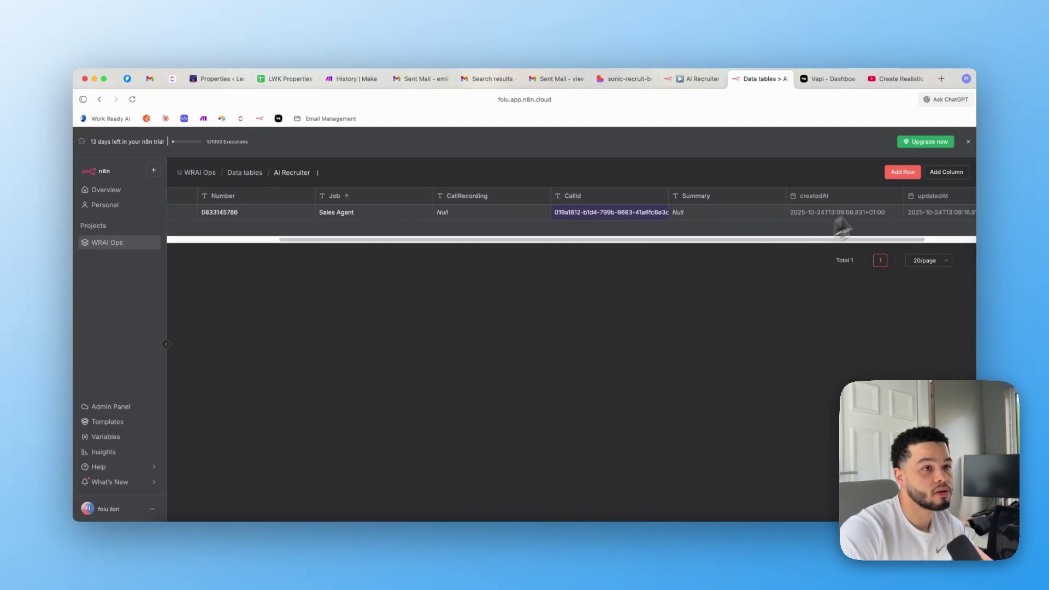
{"action": "left_click", "coordinate": [696, 80]}
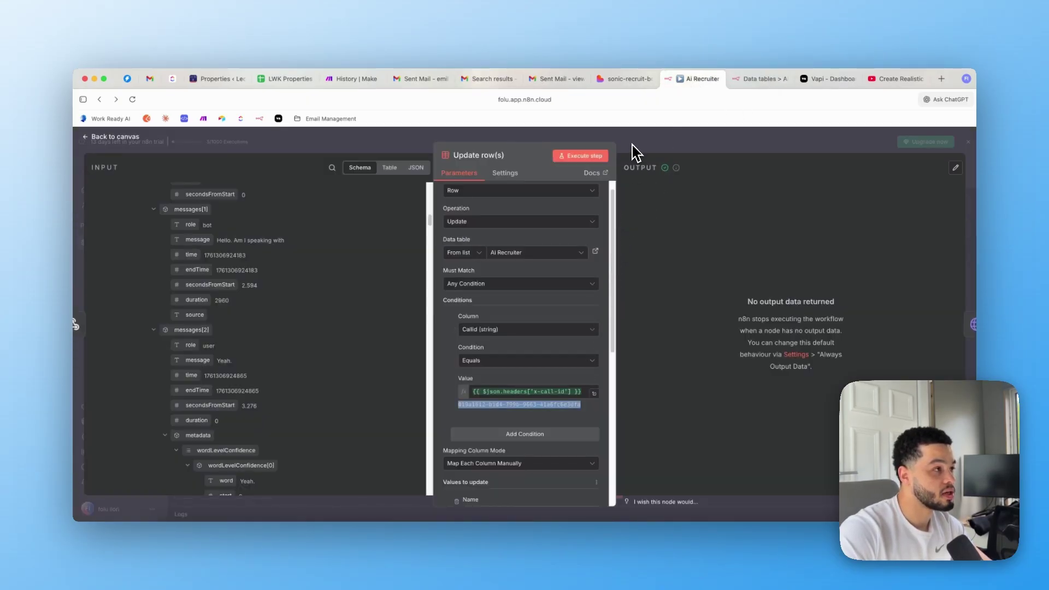
Reopen the Update row(s) node to review its output row with name, number, job, recording and summary
{"action": "key", "text": "Escape"}
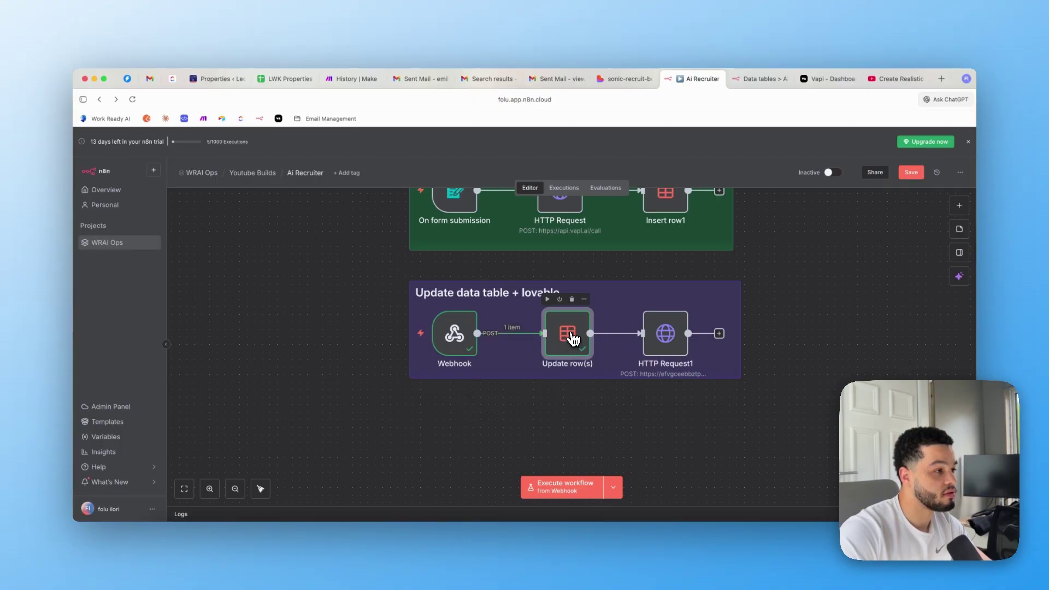
{"action": "double_click", "coordinate": [573, 338]}
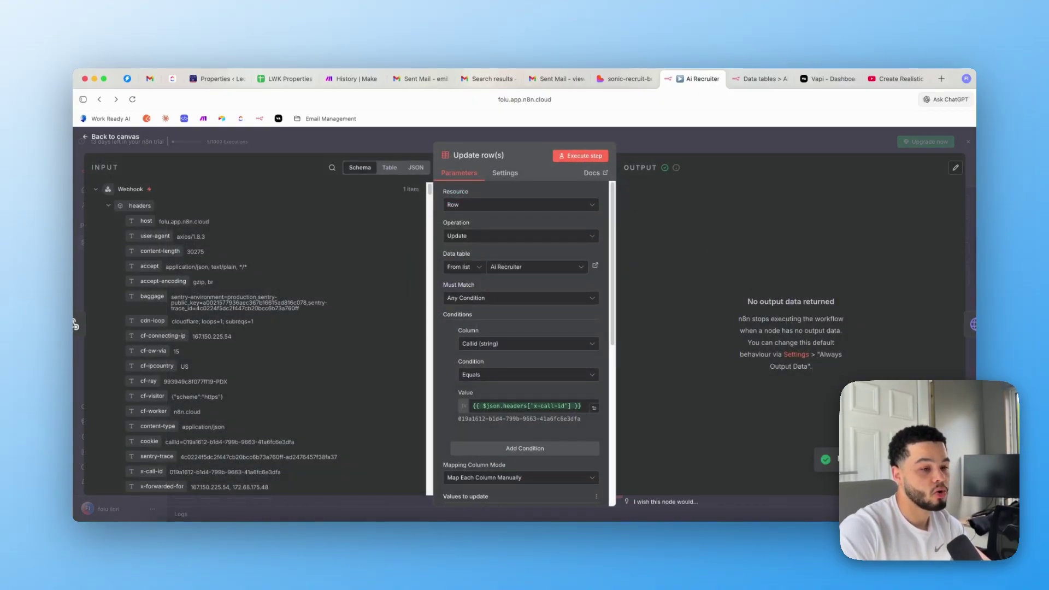
{"action": "left_click", "coordinate": [707, 145]}
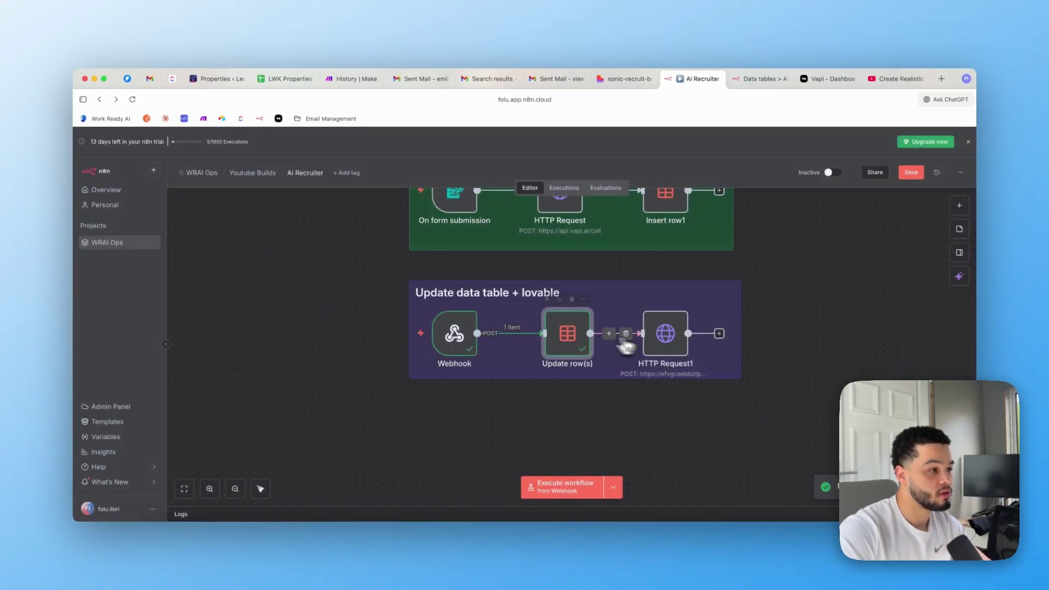
{"action": "double_click", "coordinate": [567, 333]}
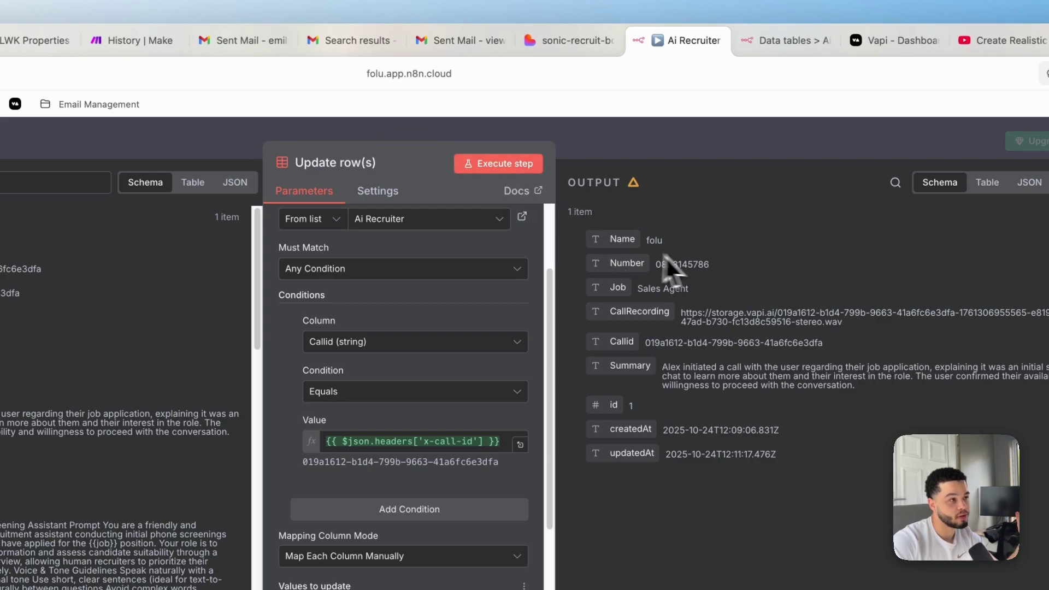
{"action": "double_click", "coordinate": [633, 238]}
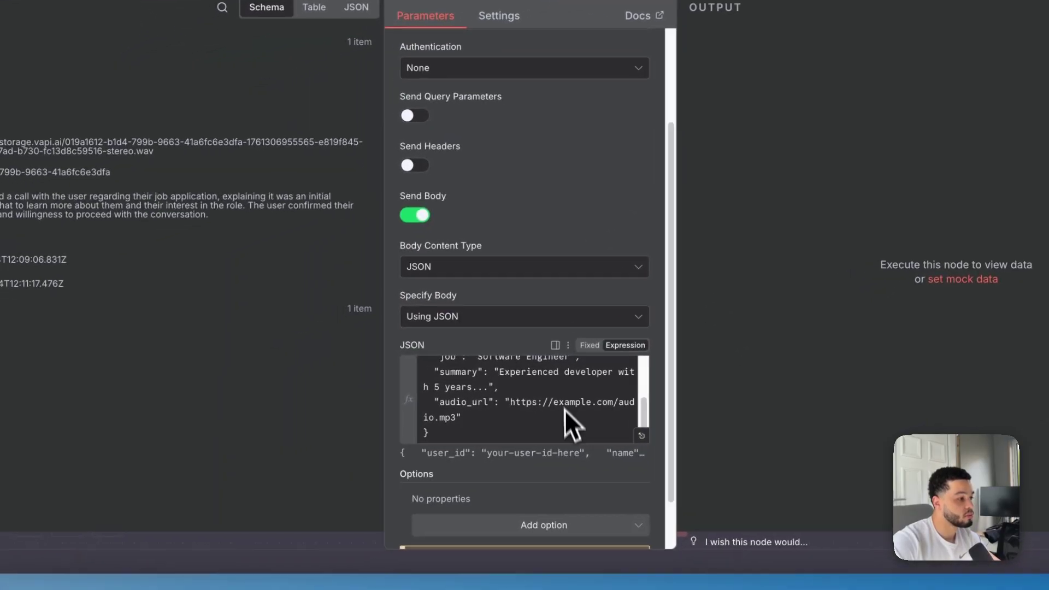
In the expanded JSON body, map name, phone and job to the Name, Number and Job fields
{"action": "left_click", "coordinate": [650, 433]}
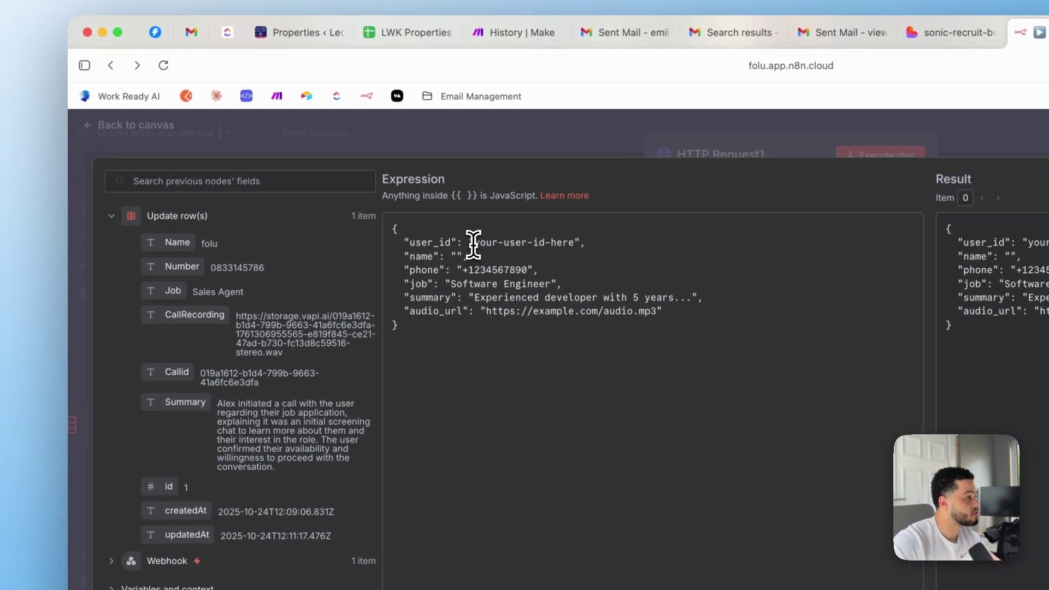
{"action": "left_click_drag", "start_coordinate": [430, 213], "coordinate": [476, 213]}
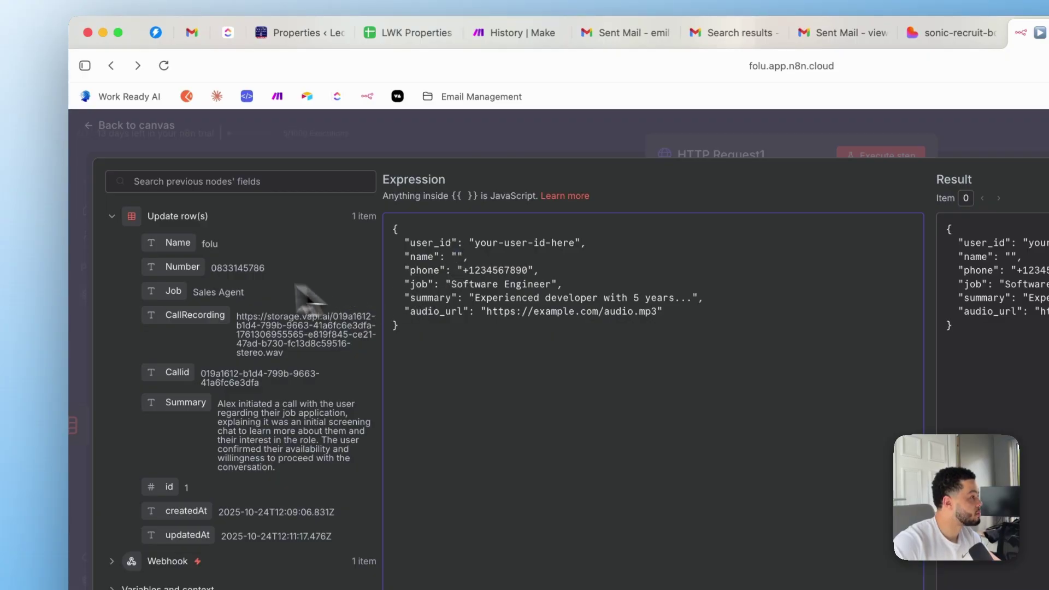
{"action": "left_click_drag", "start_coordinate": [178, 246], "coordinate": [459, 264]}
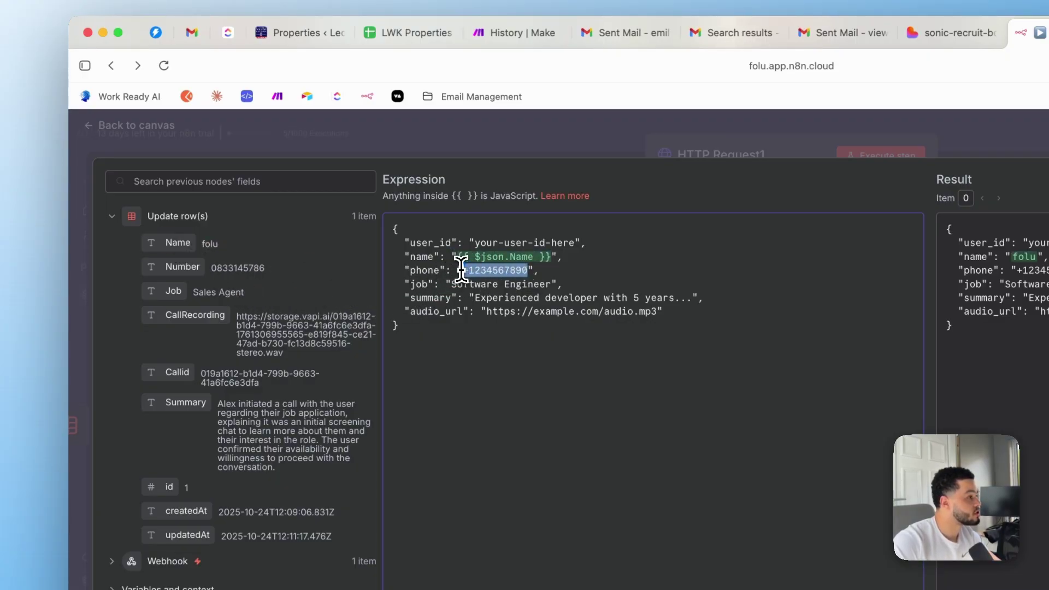
{"action": "left_click_drag", "start_coordinate": [191, 266], "coordinate": [463, 271]}
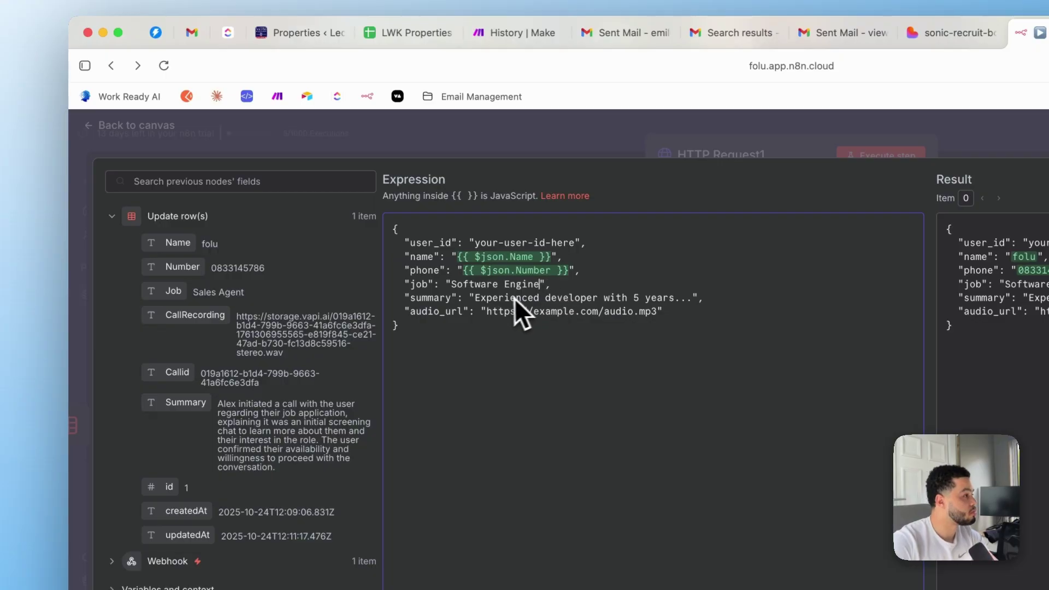
{"action": "key", "text": "BackSpace"}
{"action": "key", "text": "BackSpace"}
{"action": "key", "text": "BackSpace"}
{"action": "key", "text": "BackSpace"}
{"action": "key", "text": "BackSpace"}
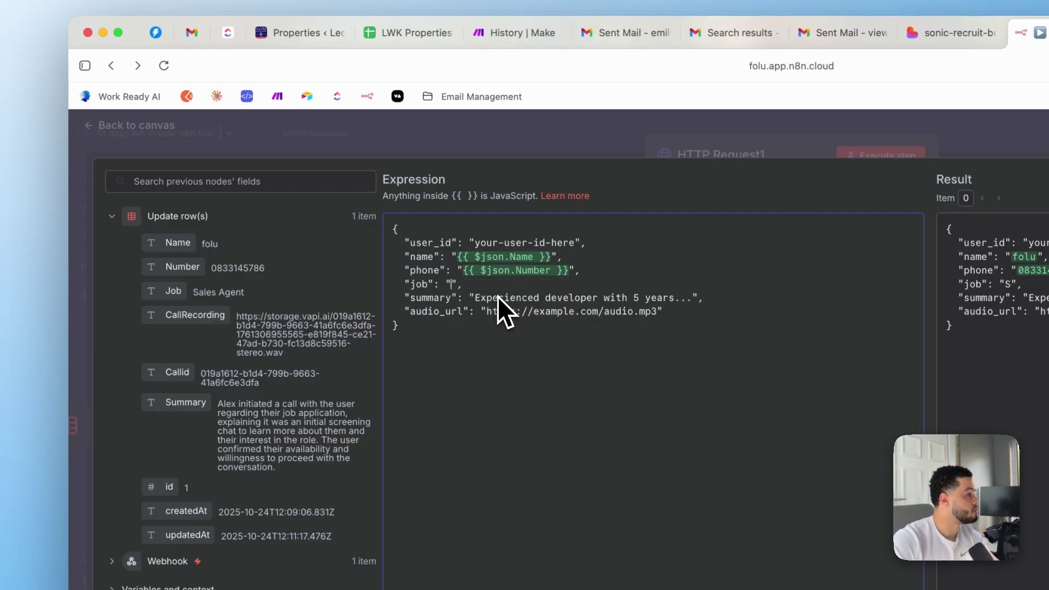
{"action": "left_click_drag", "start_coordinate": [169, 264], "coordinate": [514, 281]}
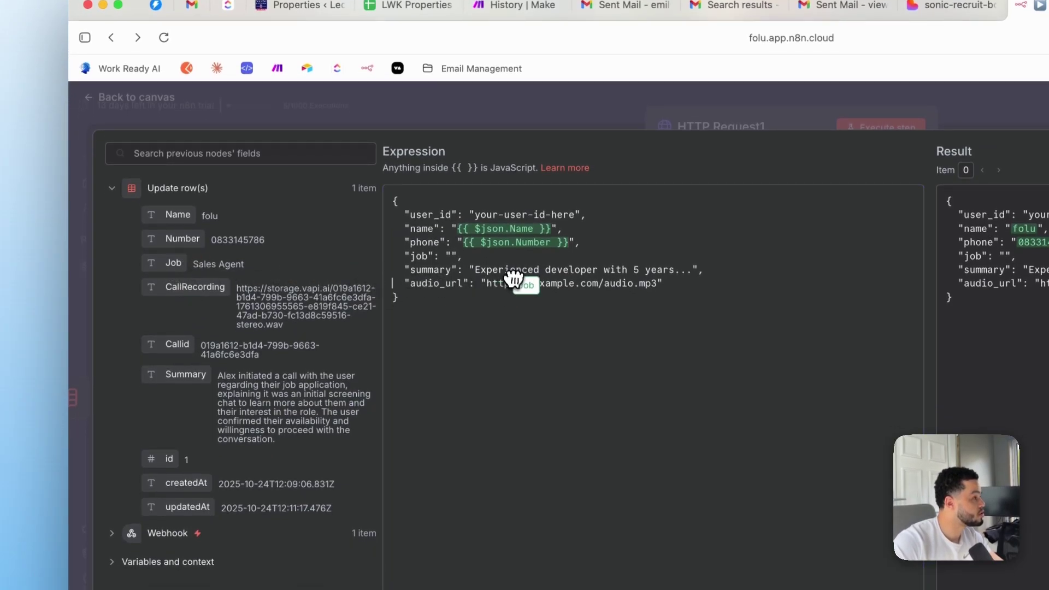
{"action": "left_click_drag", "start_coordinate": [452, 257], "coordinate": [459, 257]}
Replace the sample summary and audio_url values with the Summary and CallRecording fields
{"action": "left_click_drag", "start_coordinate": [668, 269], "coordinate": [688, 267]}
{"action": "left_click_drag", "start_coordinate": [624, 271], "coordinate": [445, 279]}
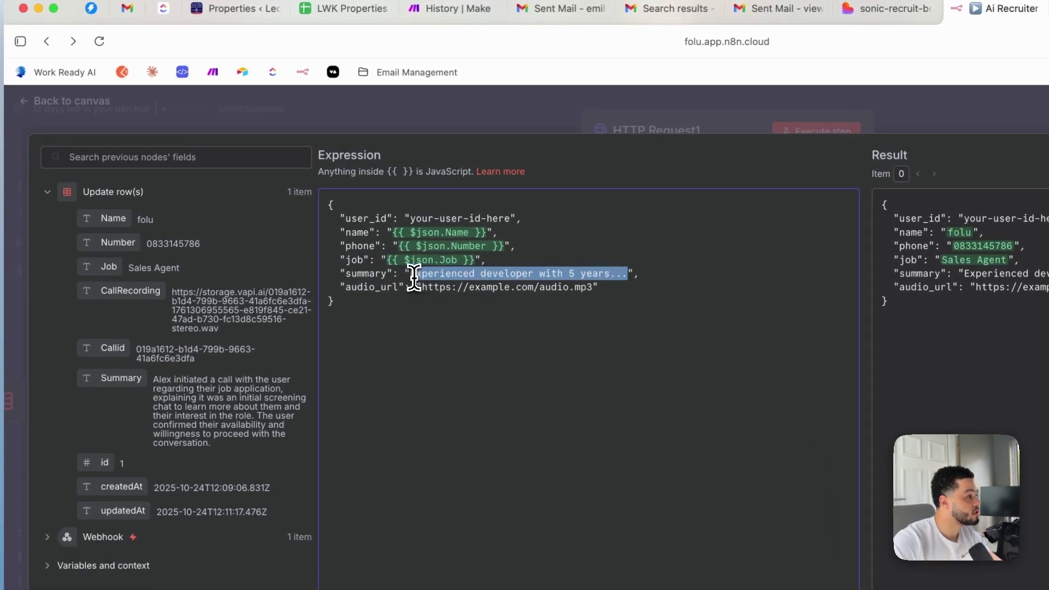
{"action": "key", "text": "BackSpace"}
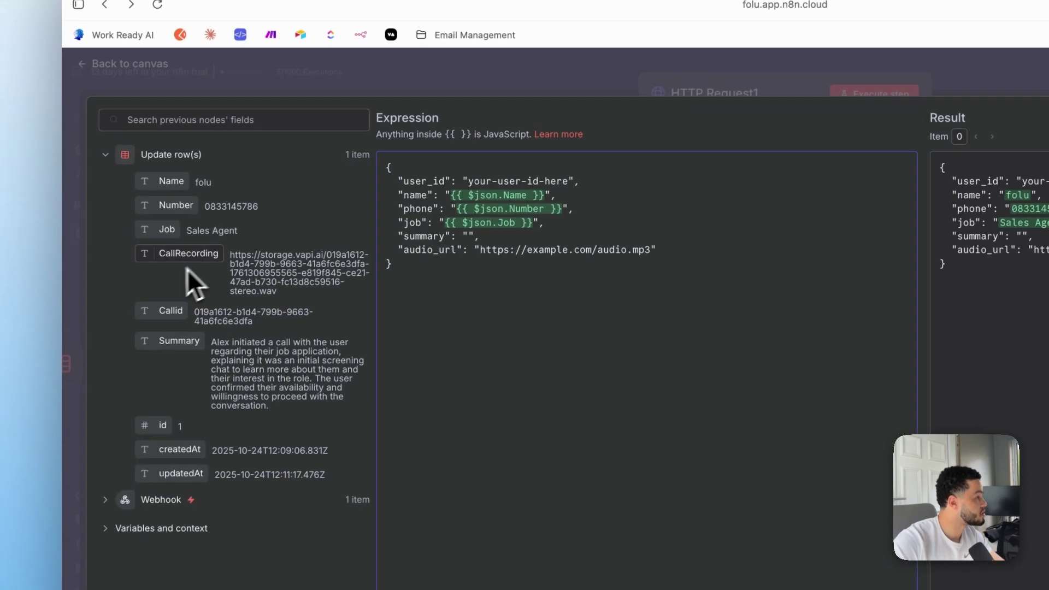
{"action": "left_click_drag", "start_coordinate": [221, 341], "coordinate": [476, 233]}
{"action": "left_click_drag", "start_coordinate": [638, 247], "coordinate": [479, 251]}
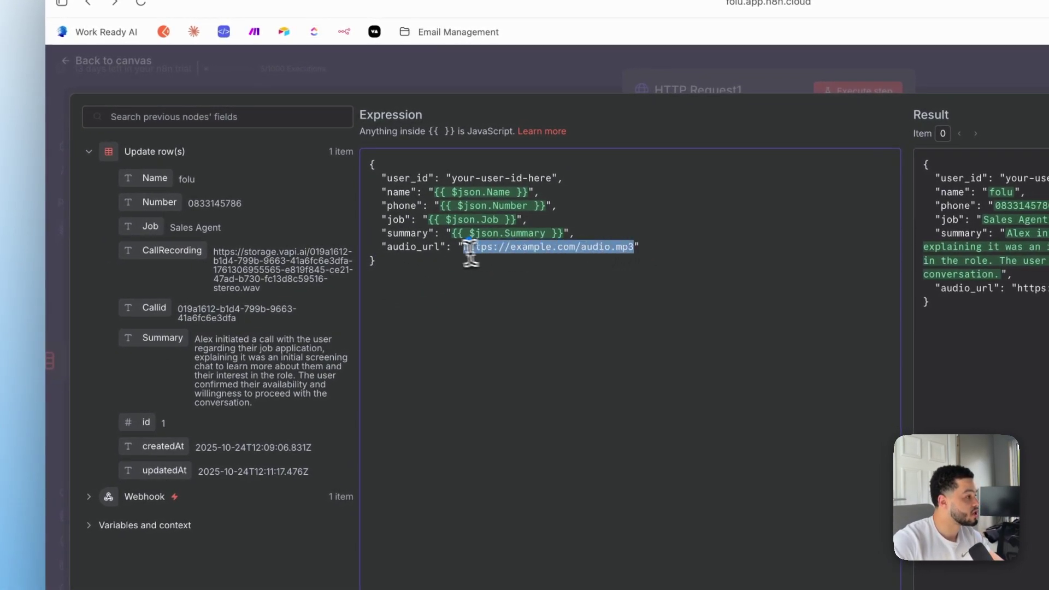
{"action": "key", "text": "BackSpace"}
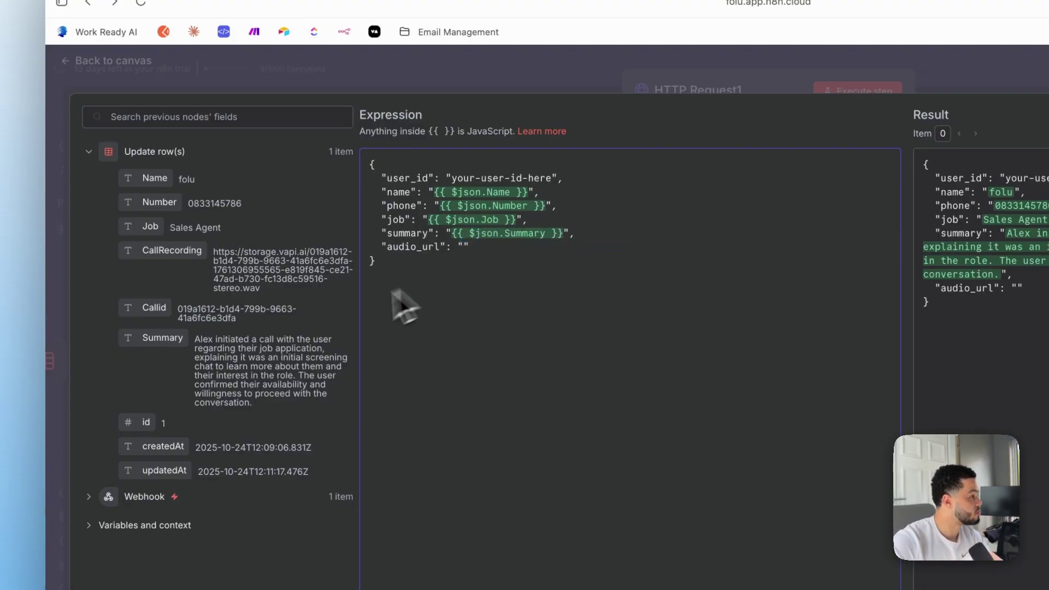
{"action": "left_click_drag", "start_coordinate": [185, 257], "coordinate": [491, 253]}
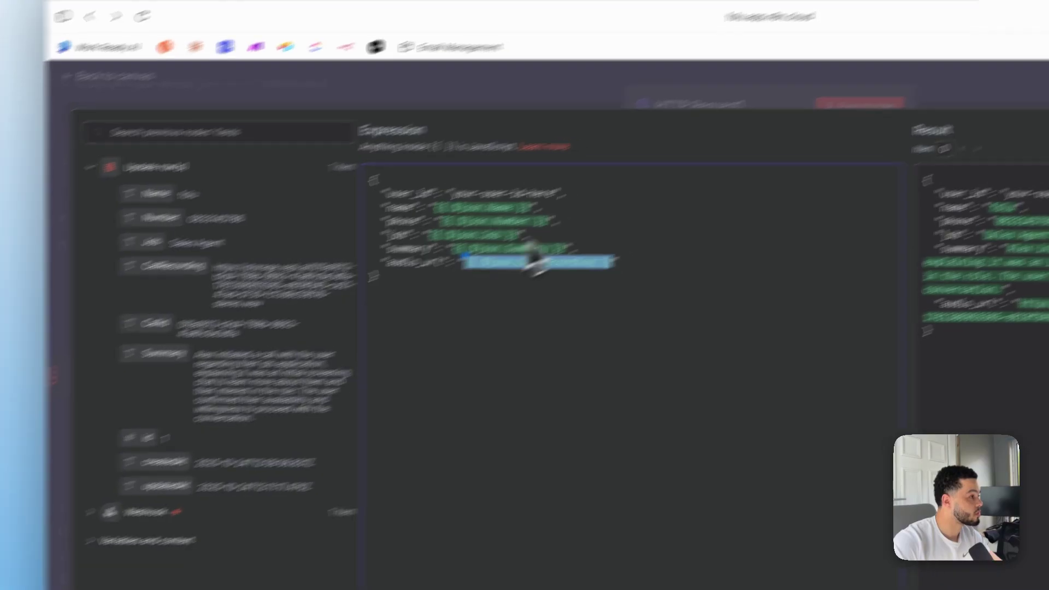
Execute HTTP Request1 and read its 500 error: the placeholder user_id is not a valid uuid
{"action": "left_click", "coordinate": [1043, 92]}
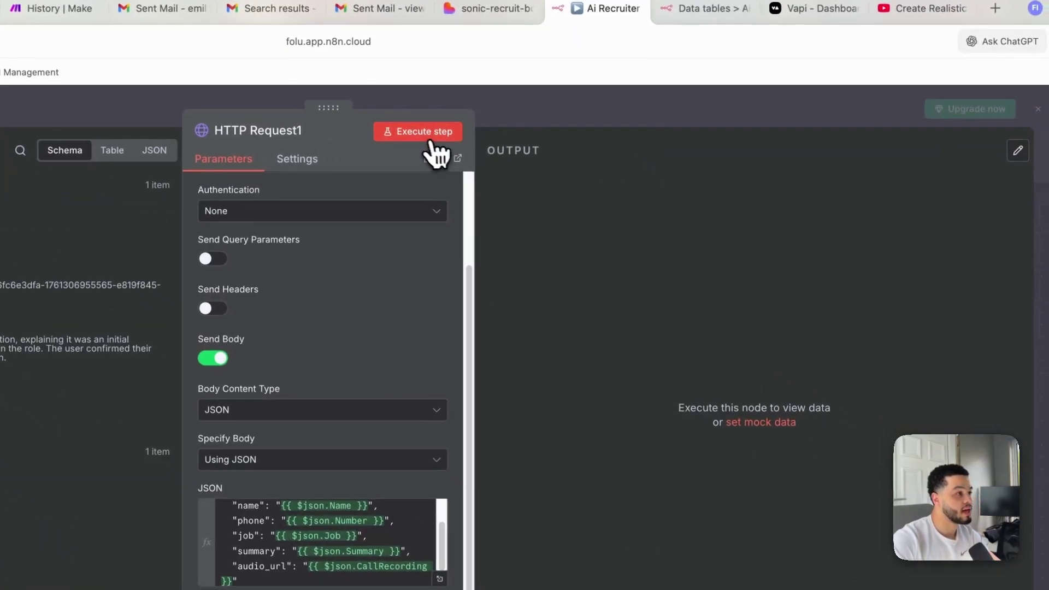
{"action": "left_click", "coordinate": [428, 143]}
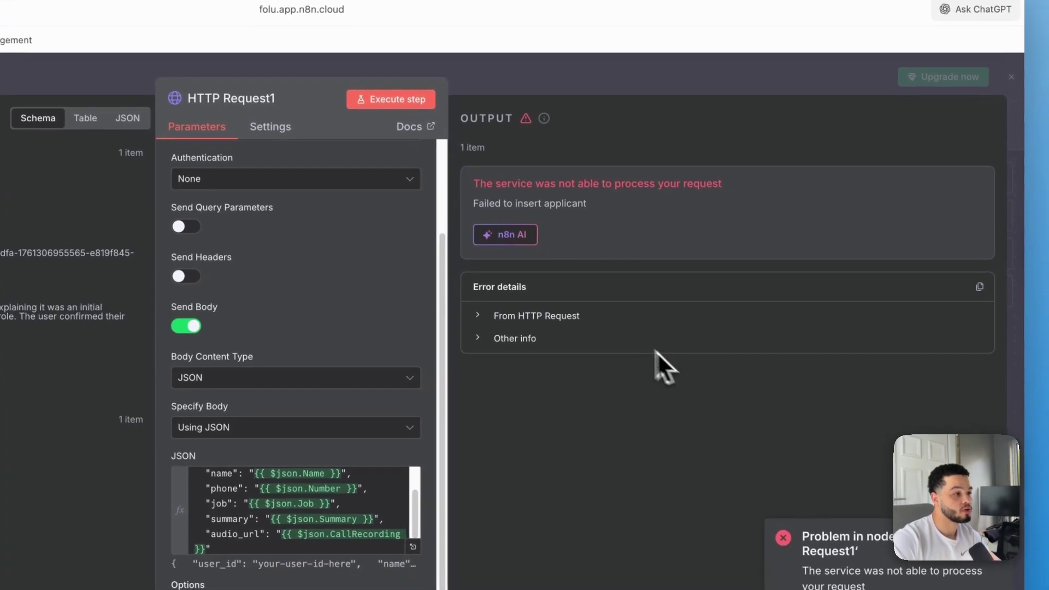
{"action": "left_click", "coordinate": [534, 313]}
{"action": "scroll", "coordinate": [623, 415], "scroll_direction": "down", "scroll_amount": 2}
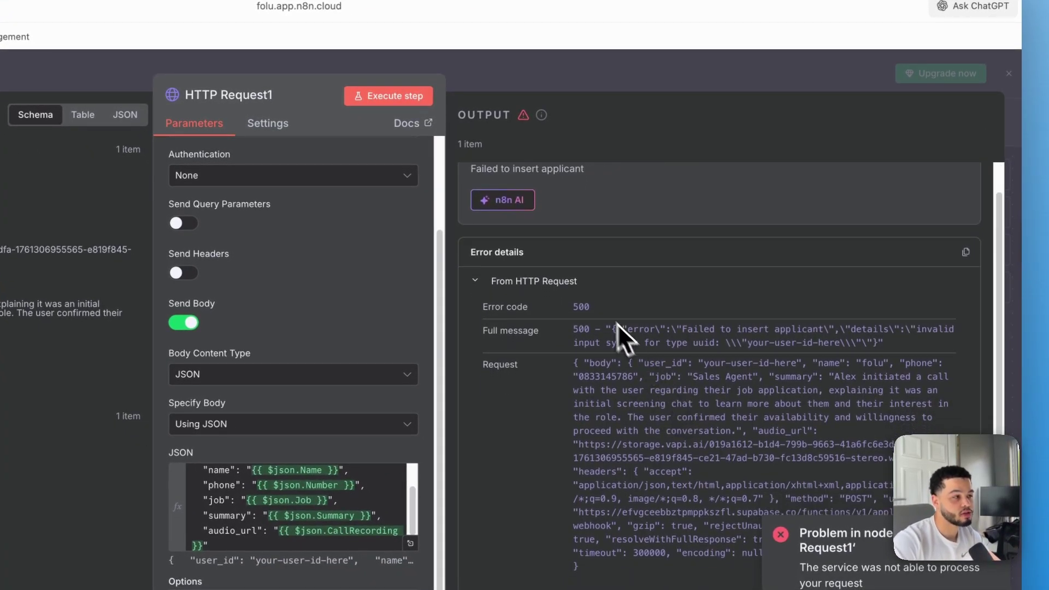
{"action": "scroll", "coordinate": [546, 245], "scroll_direction": "up", "scroll_amount": 2}
{"action": "scroll", "coordinate": [325, 265], "scroll_direction": "up", "scroll_amount": 3}
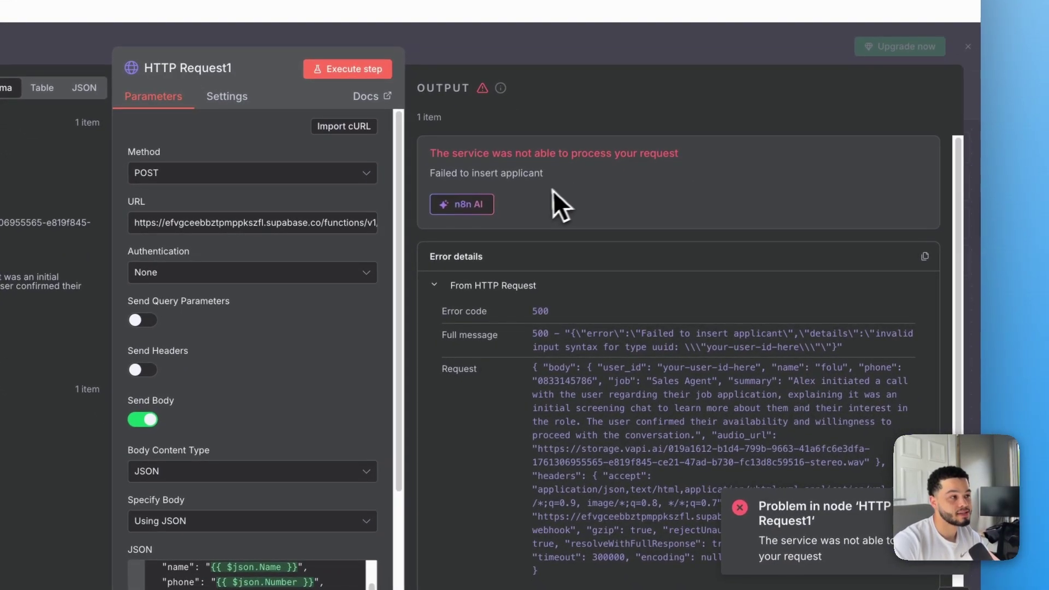
{"action": "scroll", "coordinate": [658, 421], "scroll_direction": "down", "scroll_amount": 2}
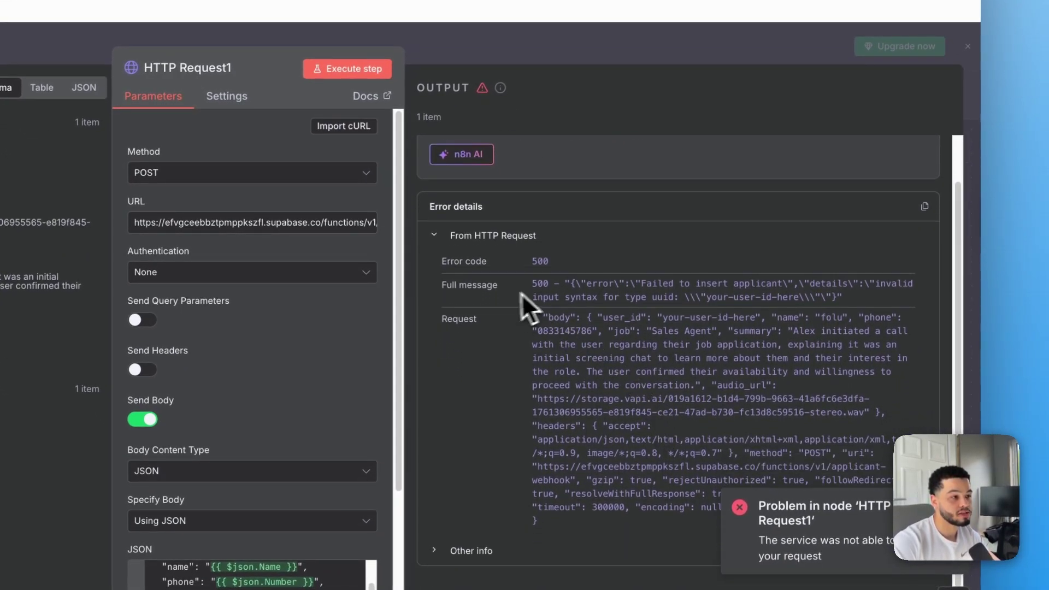
{"action": "left_click_drag", "start_coordinate": [835, 294], "coordinate": [766, 300]}
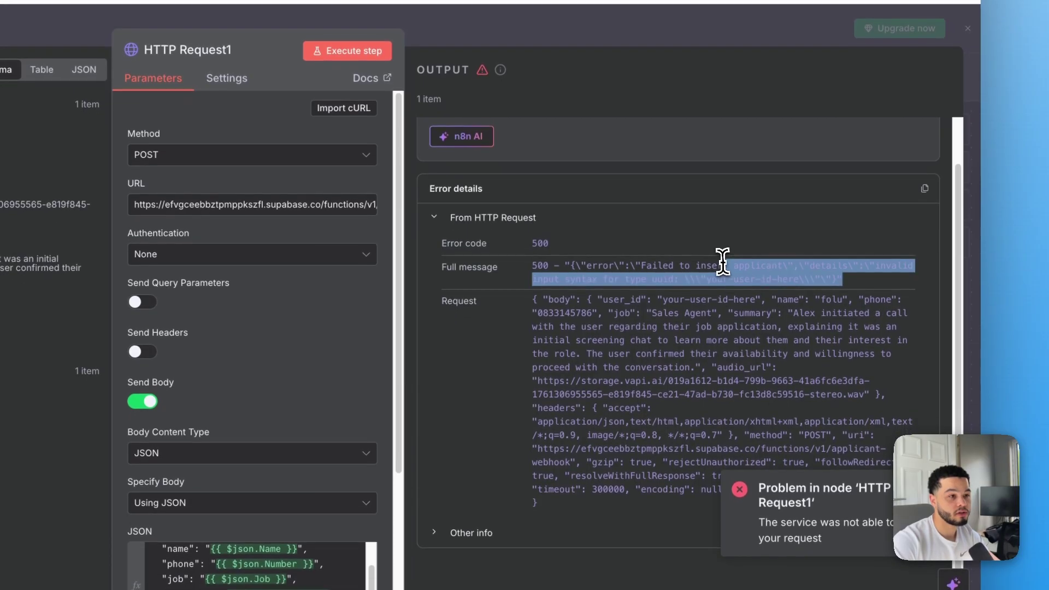
{"action": "left_click", "coordinate": [697, 266]}
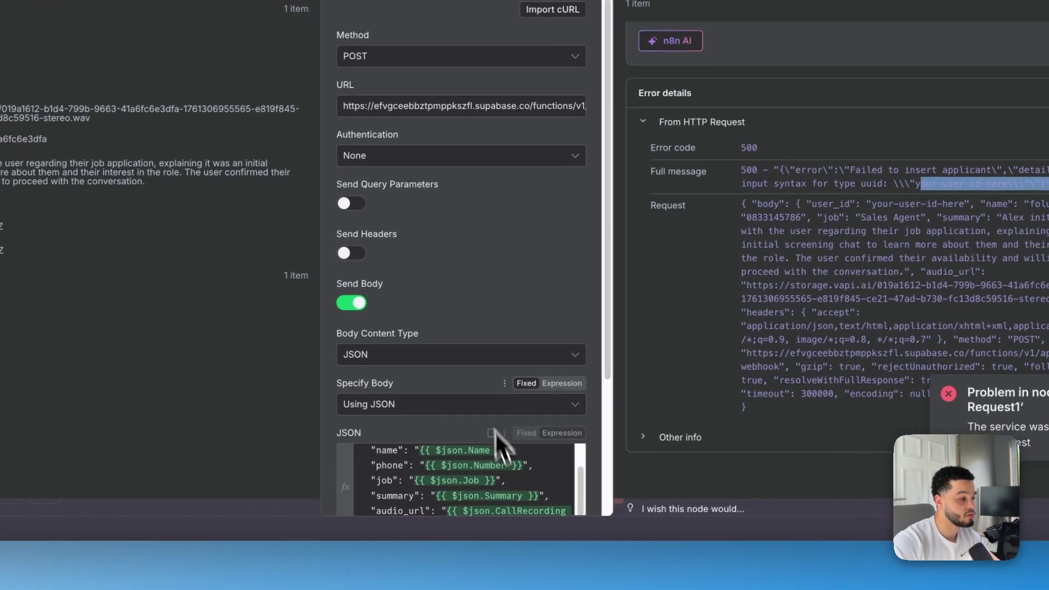
{"action": "scroll", "coordinate": [512, 484], "scroll_direction": "up", "scroll_amount": 2}
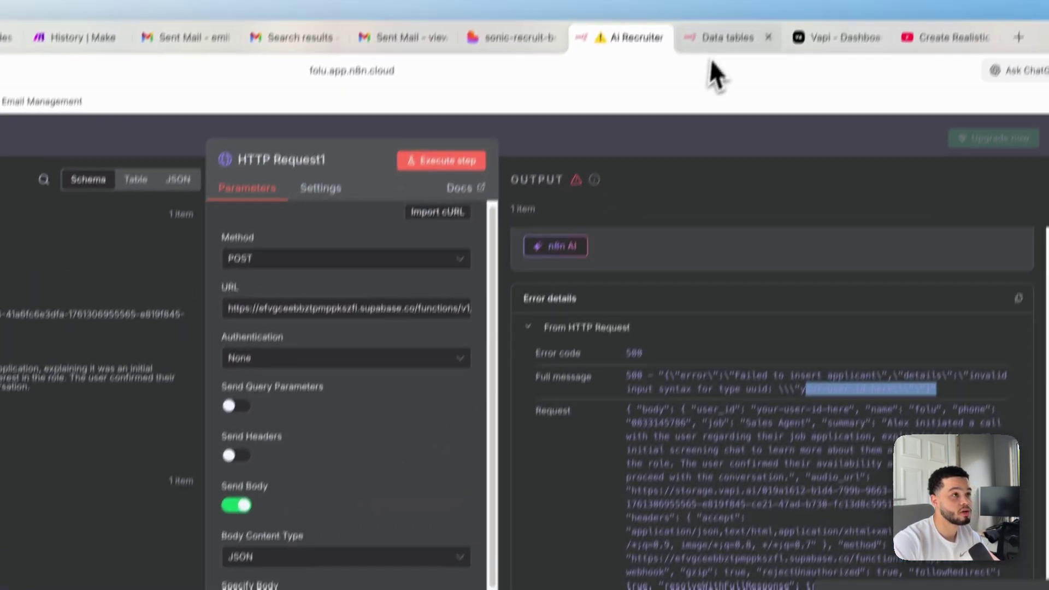
Check the data table, then review Lovable's instructions for obtaining the user_id
{"action": "left_click", "coordinate": [726, 41]}
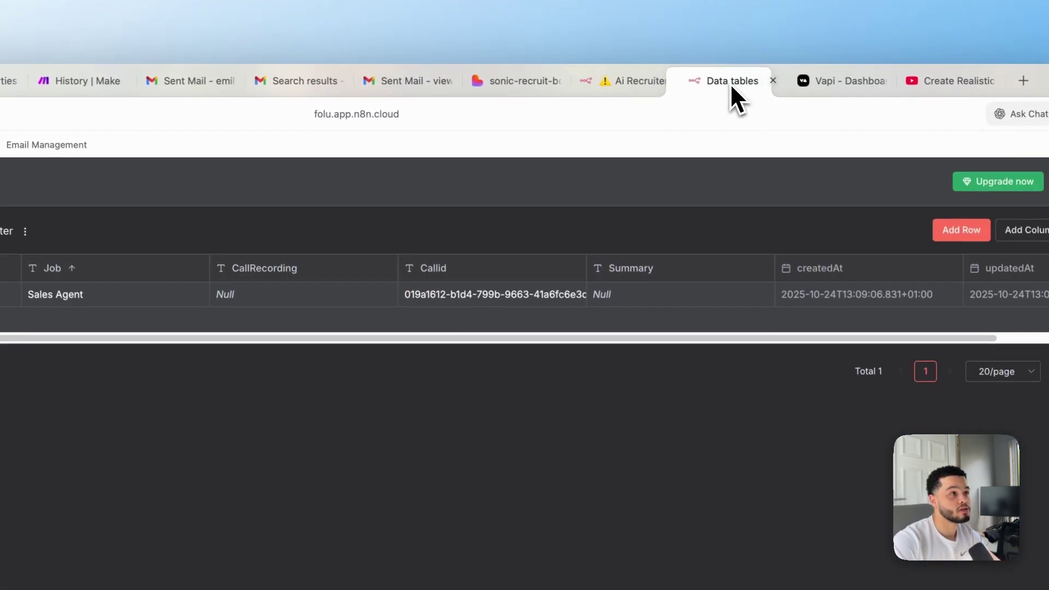
{"action": "left_click", "coordinate": [523, 83]}
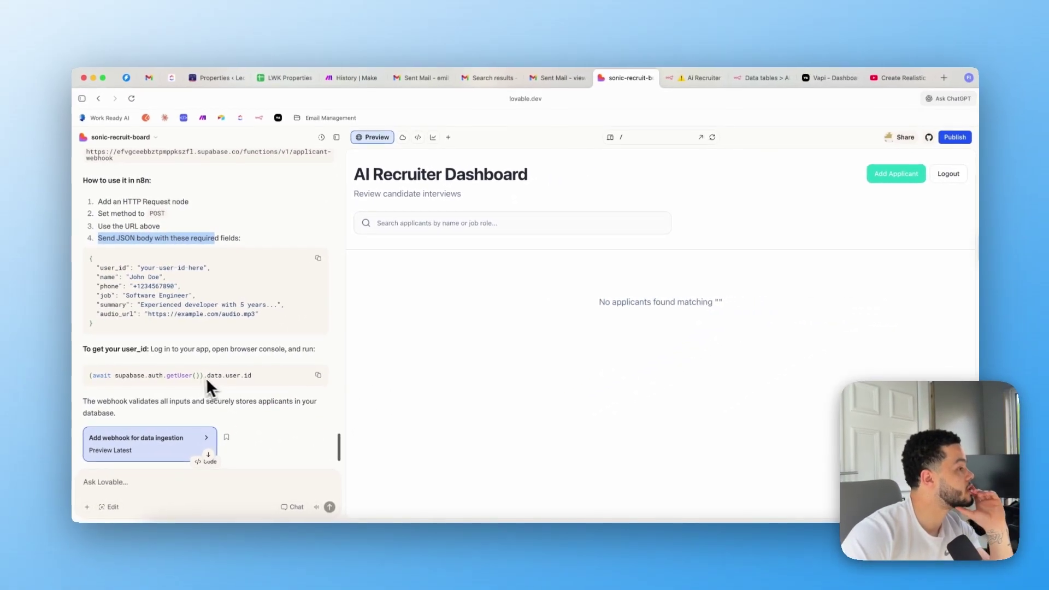
{"action": "left_click_drag", "start_coordinate": [154, 352], "coordinate": [87, 350]}
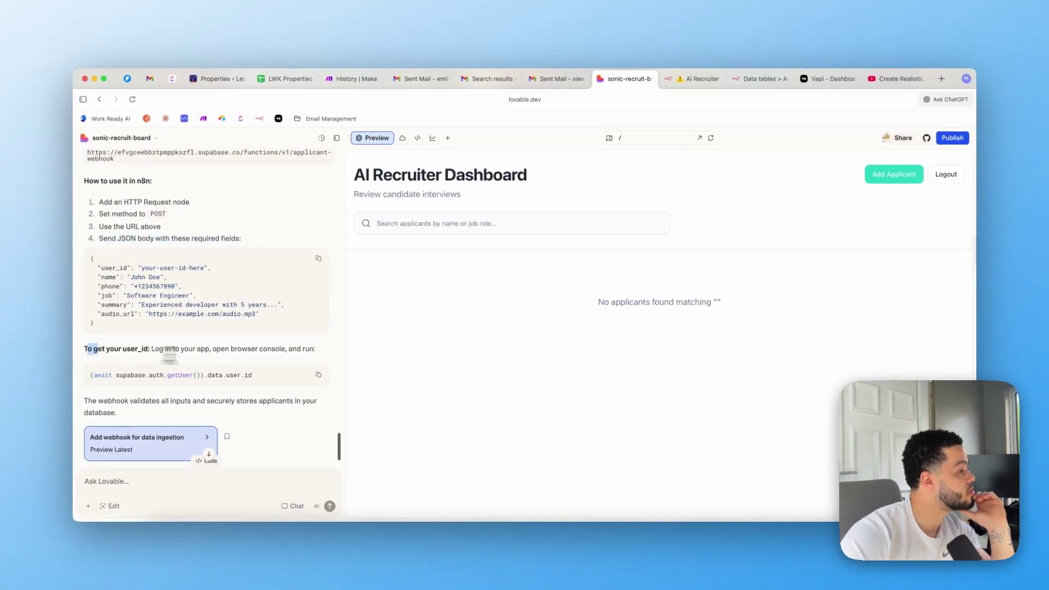
{"action": "left_click_drag", "start_coordinate": [209, 355], "coordinate": [309, 377]}
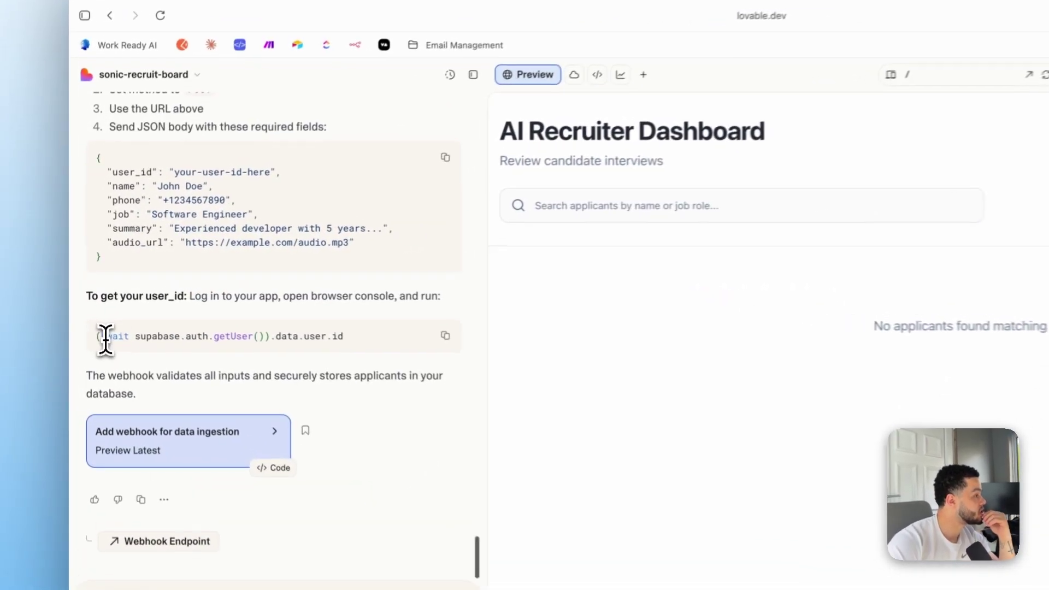
{"action": "left_click_drag", "start_coordinate": [93, 308], "coordinate": [251, 307]}
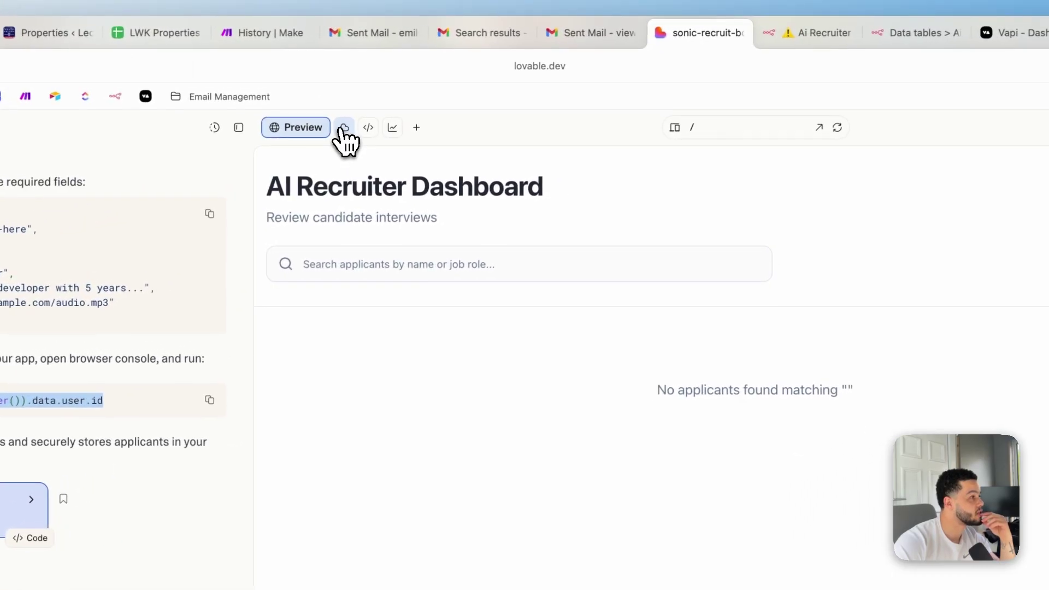
Open Cloud > Users and view the signed-up user's details, including its User UID
{"action": "left_click", "coordinate": [593, 67]}
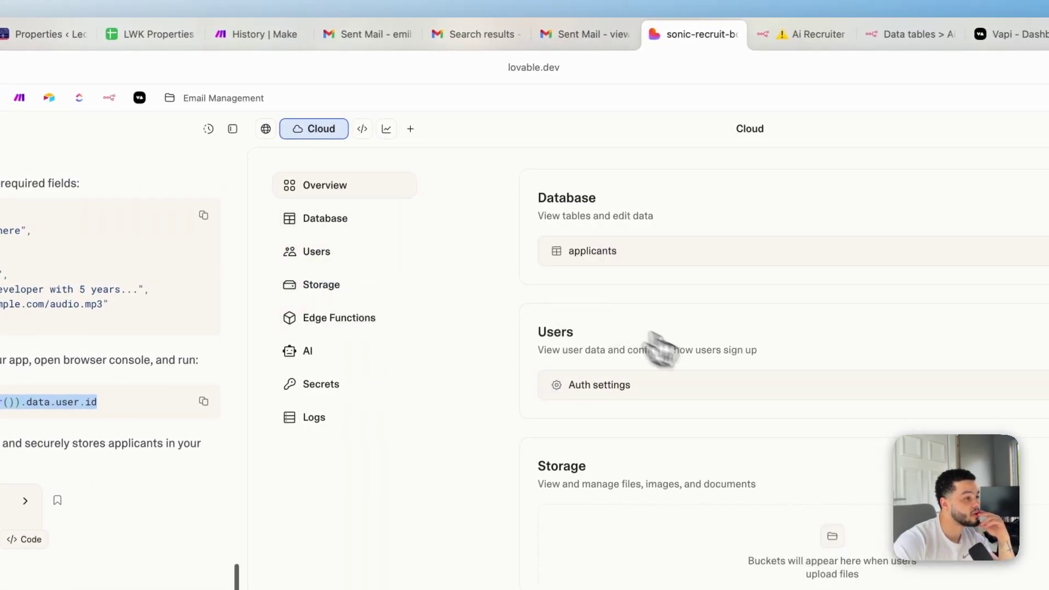
{"action": "scroll", "coordinate": [727, 377], "scroll_direction": "down", "scroll_amount": 1}
{"action": "left_click", "coordinate": [653, 210]}
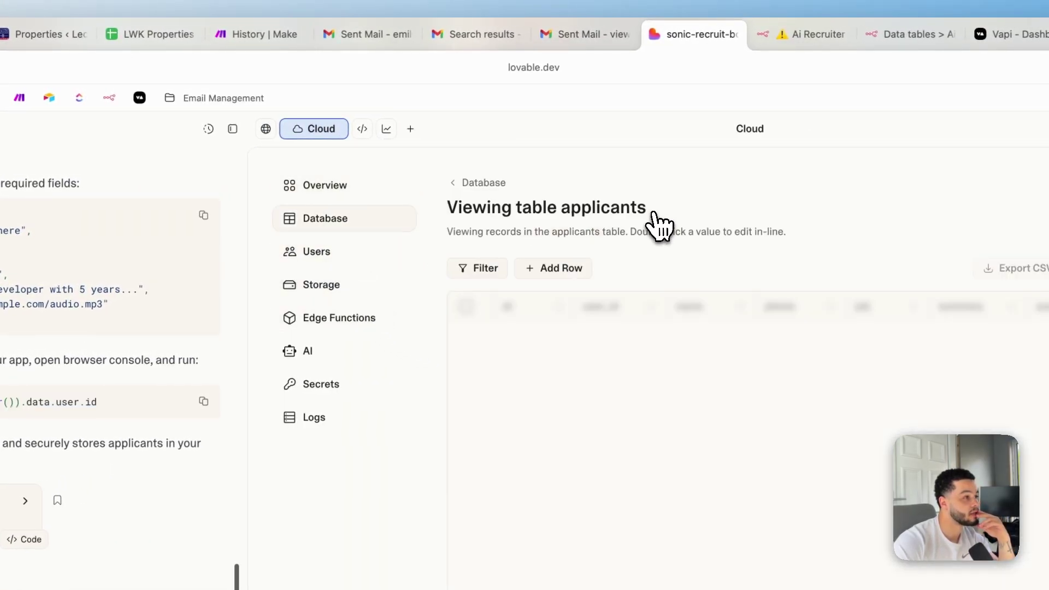
{"action": "left_click", "coordinate": [316, 253]}
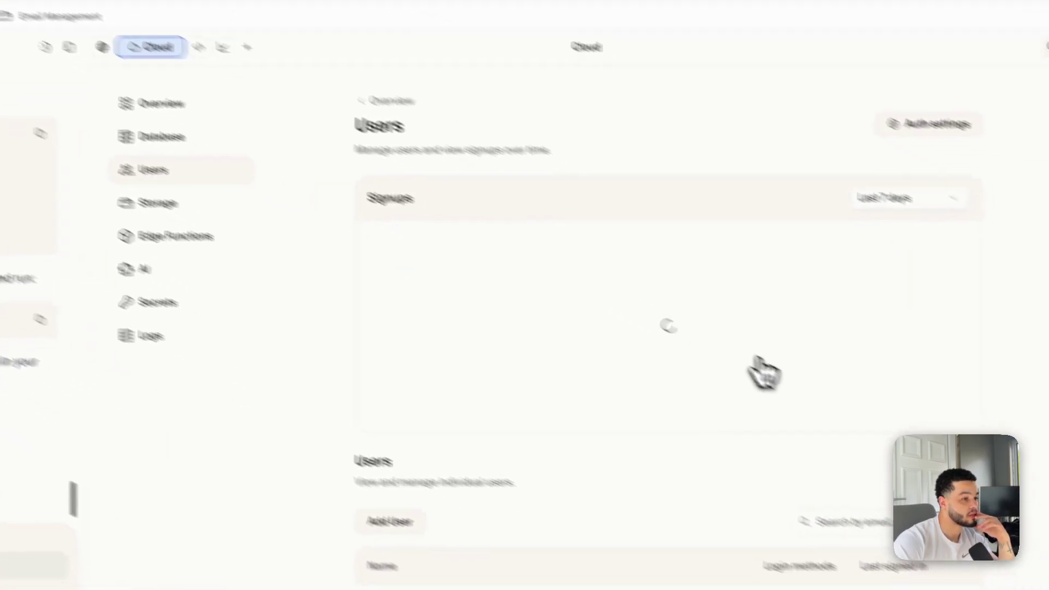
{"action": "scroll", "coordinate": [658, 350], "scroll_direction": "down", "scroll_amount": 1}
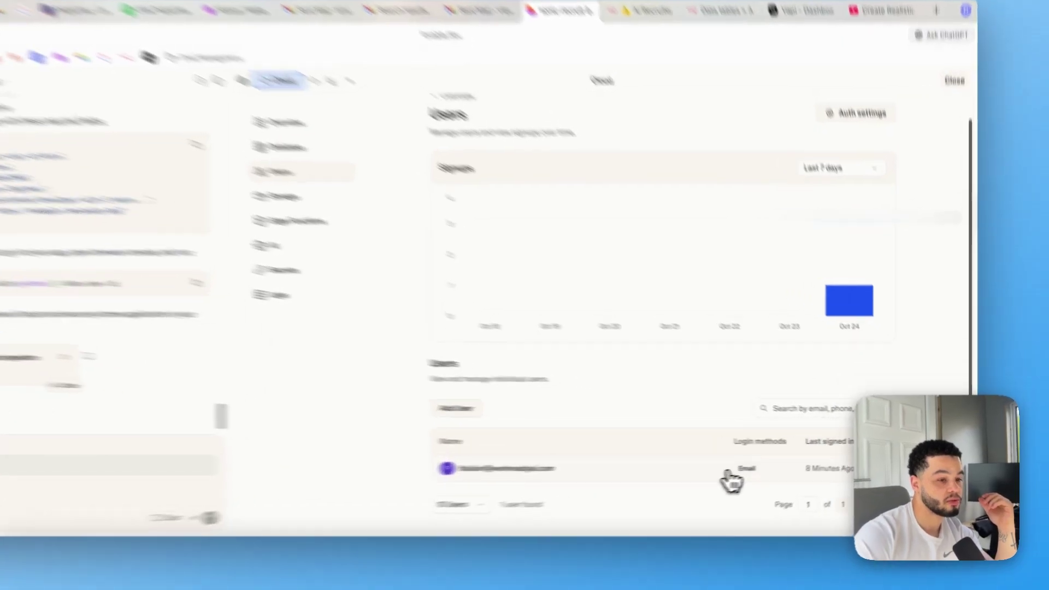
{"action": "left_click", "coordinate": [767, 469]}
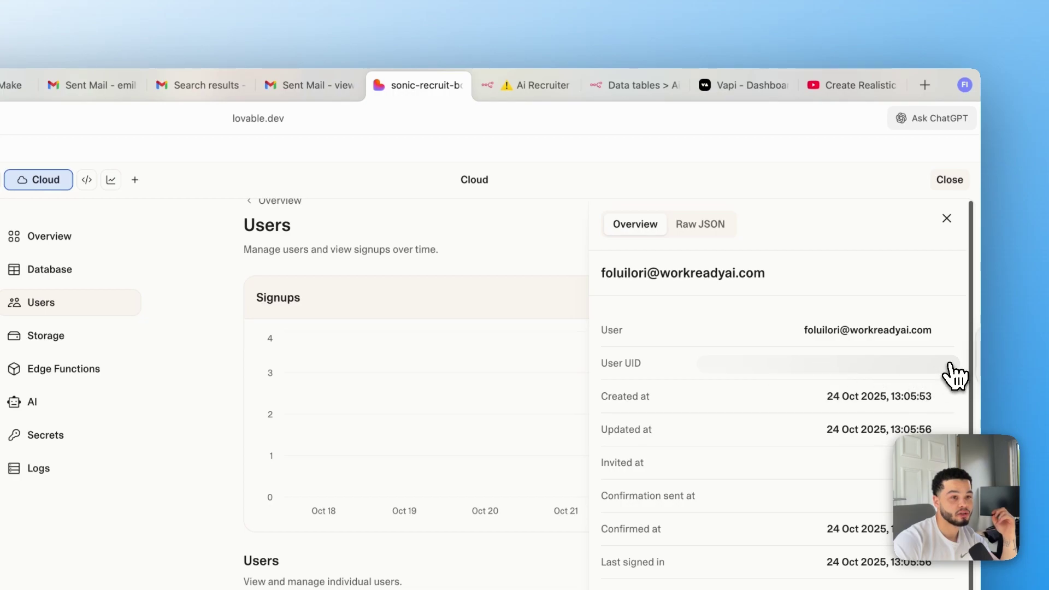
Paste the real user UUID over the user_id placeholder and rerun HTTP Request1 to add the applicant
{"action": "left_click", "coordinate": [546, 84]}
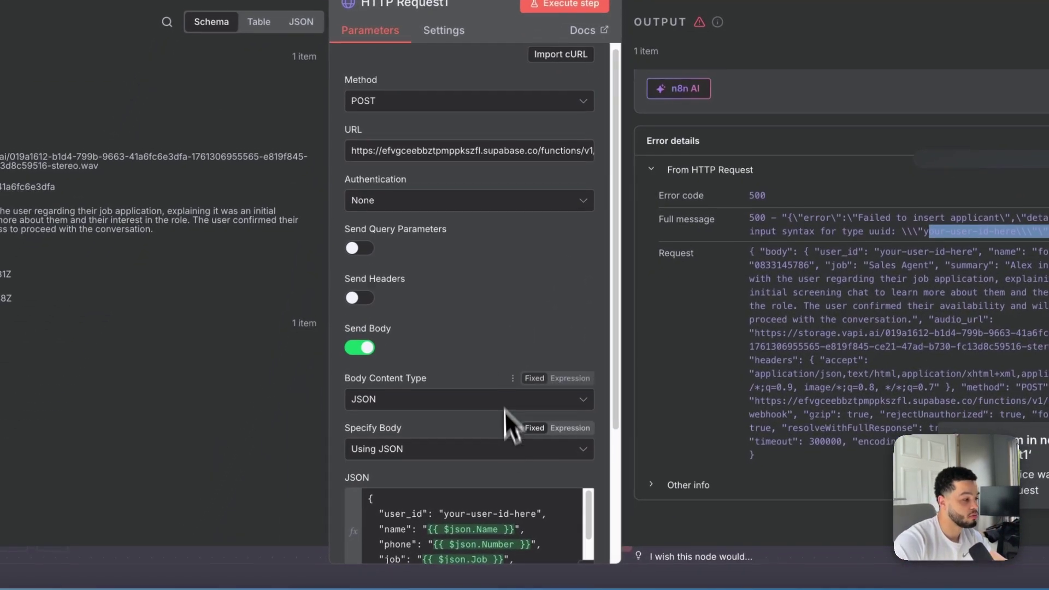
{"action": "scroll", "coordinate": [508, 423], "scroll_direction": "down", "scroll_amount": 3}
{"action": "left_click_drag", "start_coordinate": [536, 389], "coordinate": [450, 381]}
{"action": "key", "text": "BackSpace"}
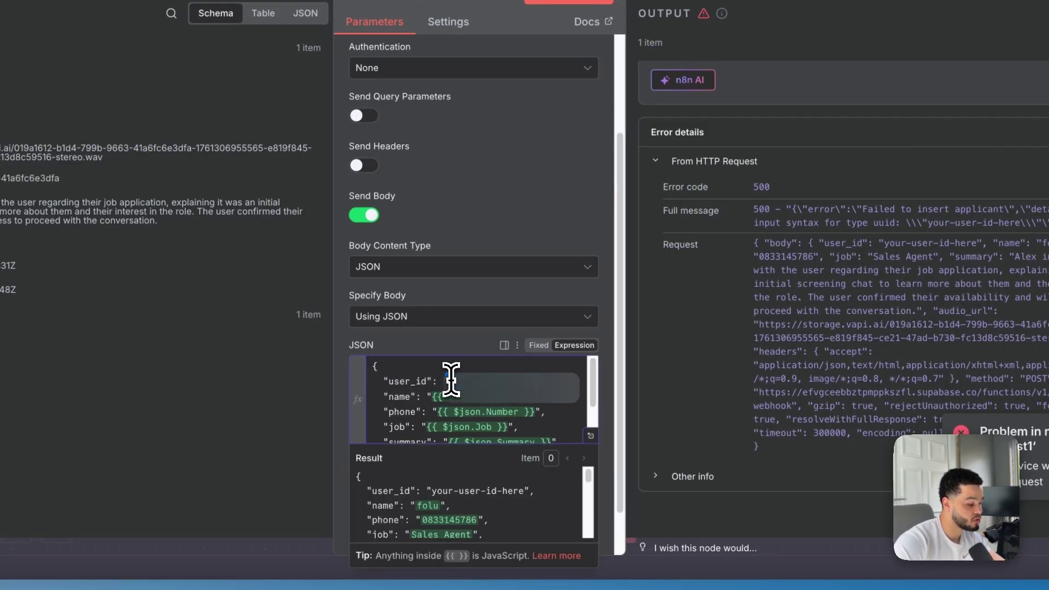
{"action": "key", "text": "ctrl+v"}
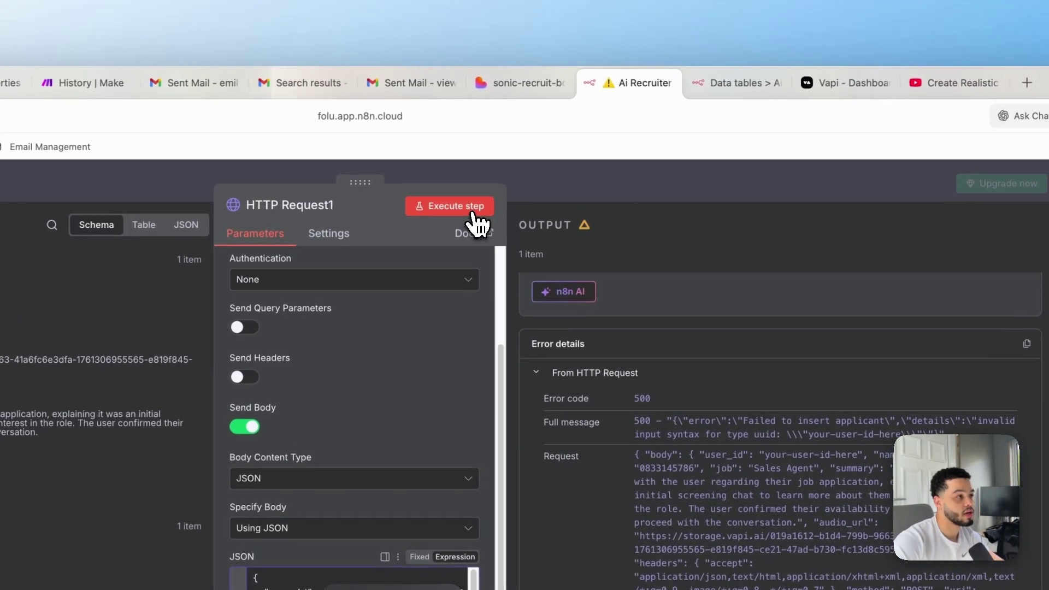
{"action": "left_click", "coordinate": [560, 9]}
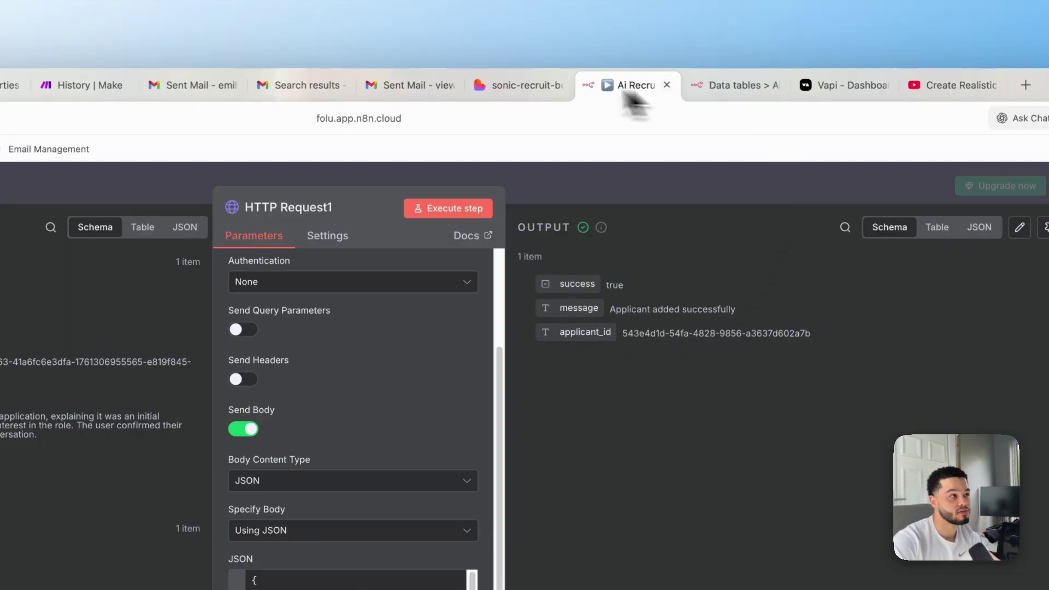
{"action": "left_click", "coordinate": [528, 85]}
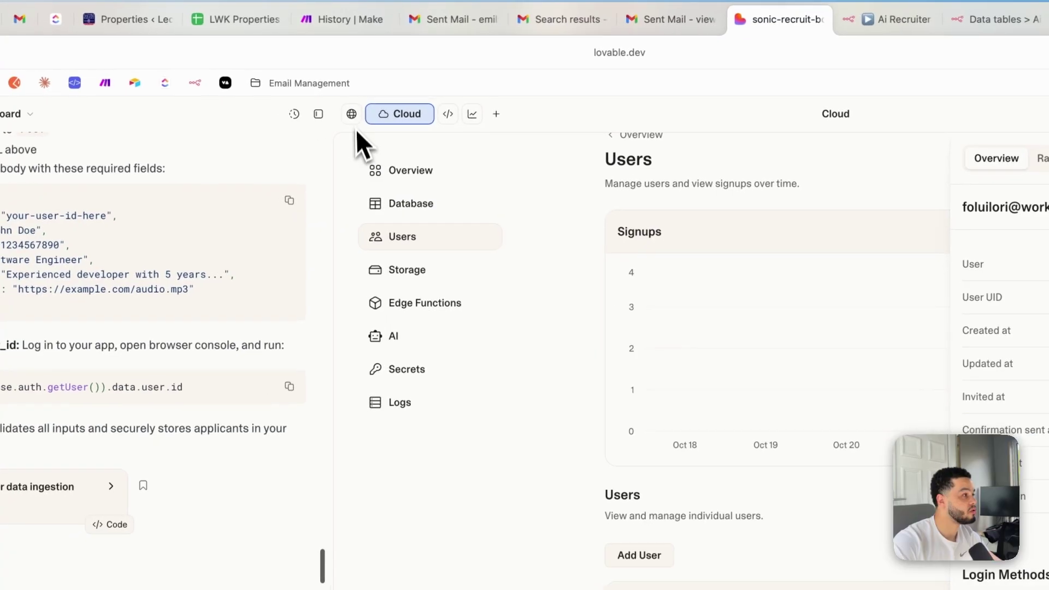
Preview the dashboard, expand the Sales Agent applicant's full AI call summary and play the recording
{"action": "left_click", "coordinate": [90, 180]}
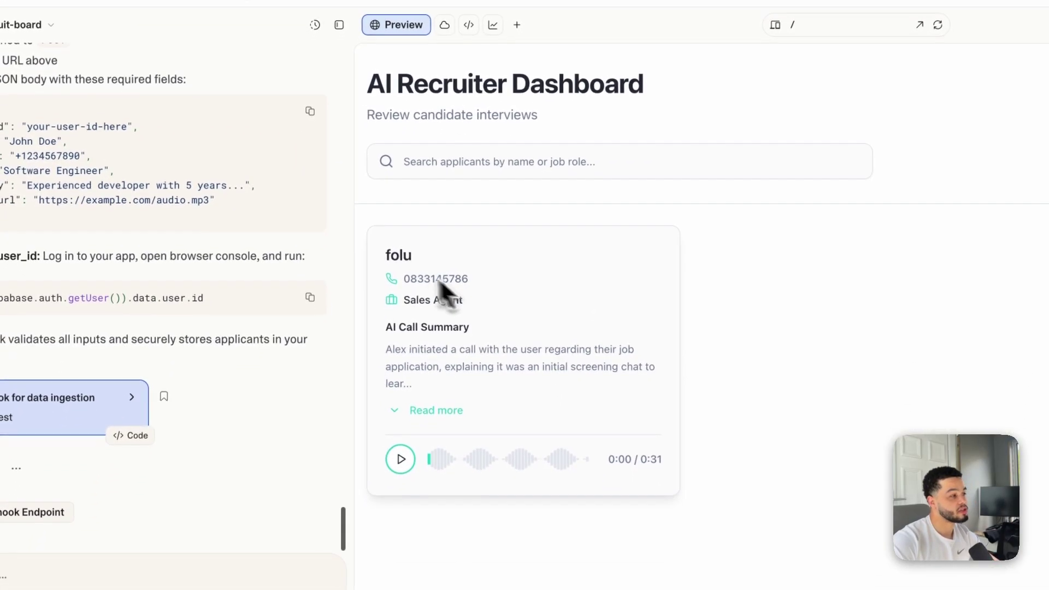
{"action": "left_click_drag", "start_coordinate": [371, 344], "coordinate": [488, 431]}
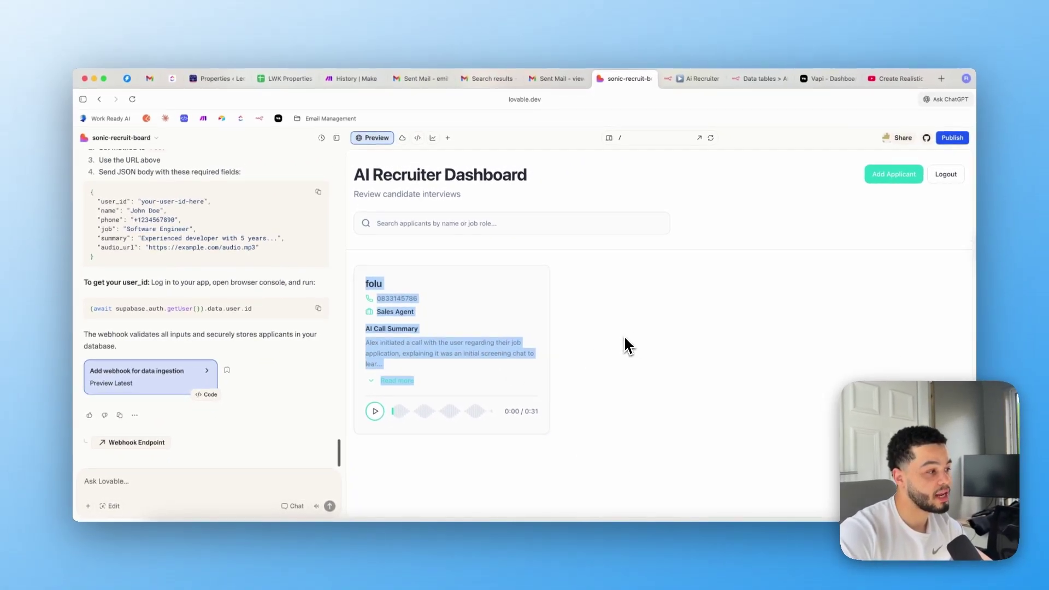
{"action": "left_click", "coordinate": [636, 345]}
{"action": "left_click", "coordinate": [391, 379]}
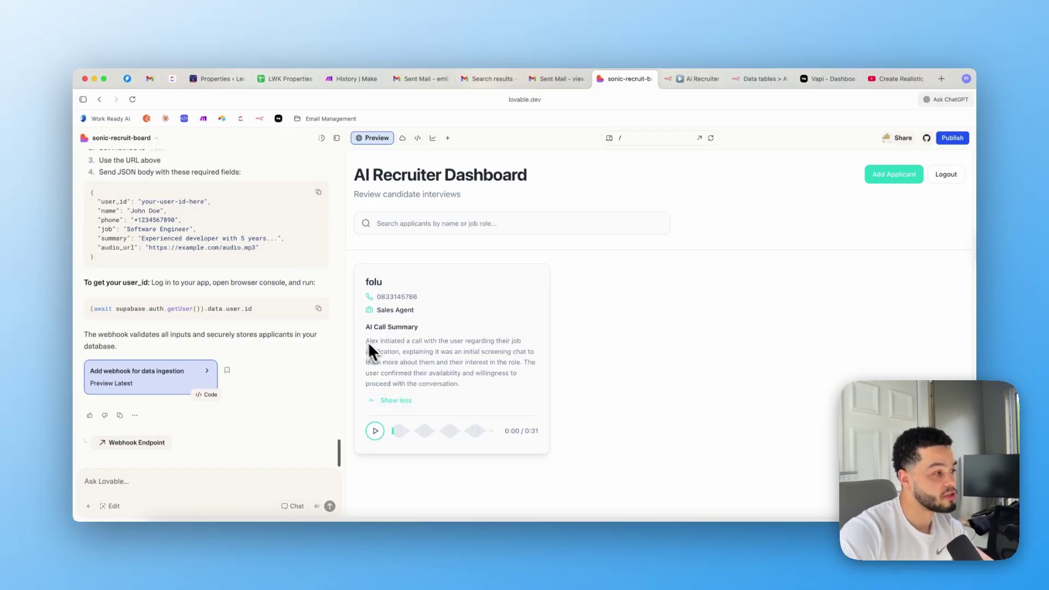
{"action": "left_click_drag", "start_coordinate": [444, 348], "coordinate": [457, 354]}
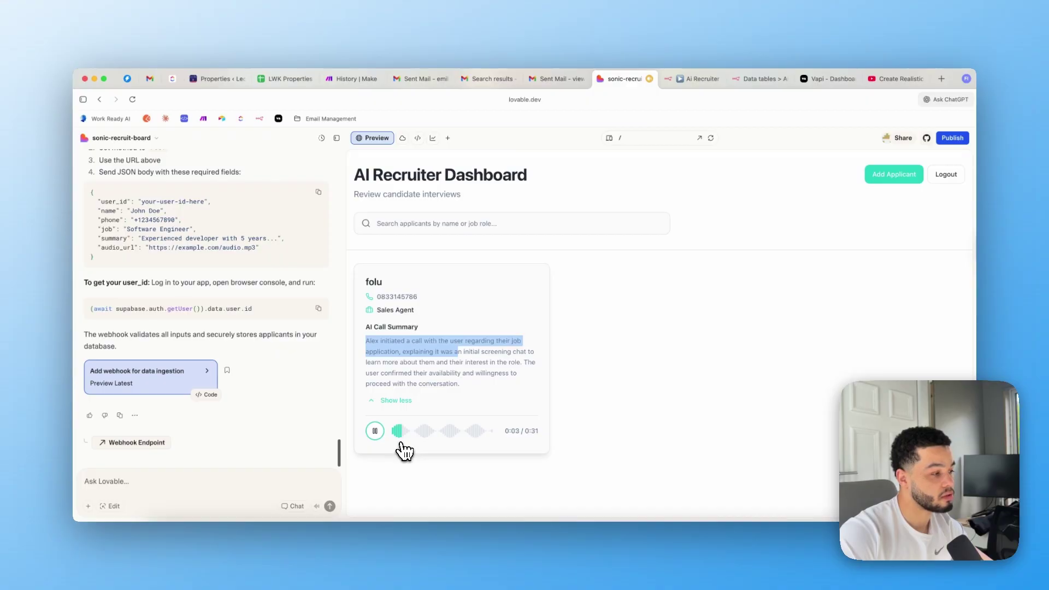
{"action": "left_click", "coordinate": [577, 370]}
{"action": "left_click_drag", "start_coordinate": [368, 343], "coordinate": [446, 350]}
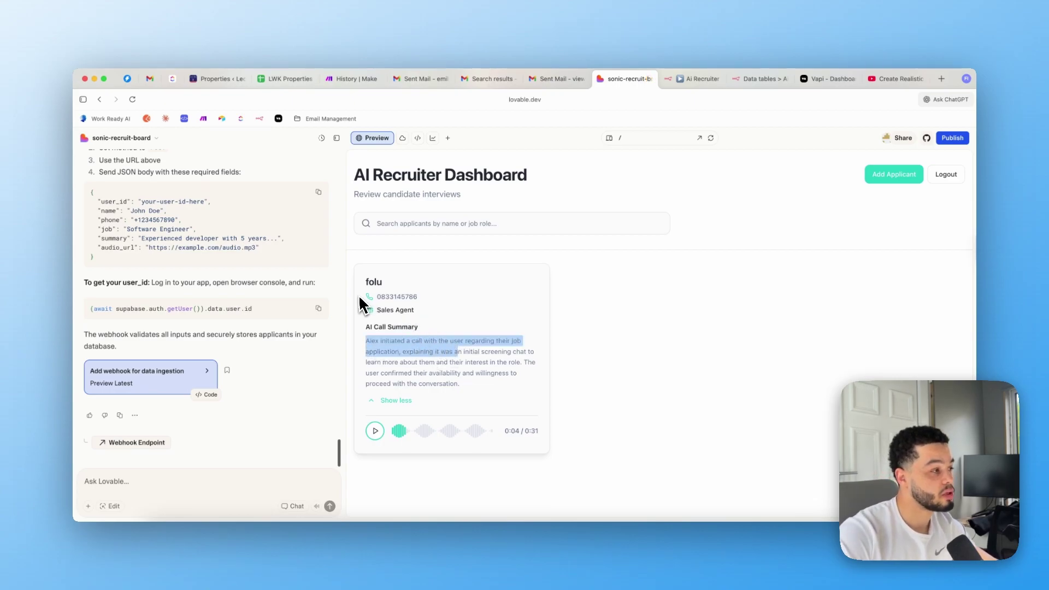
{"action": "double_click", "coordinate": [397, 297]}
{"action": "left_click", "coordinate": [653, 403]}
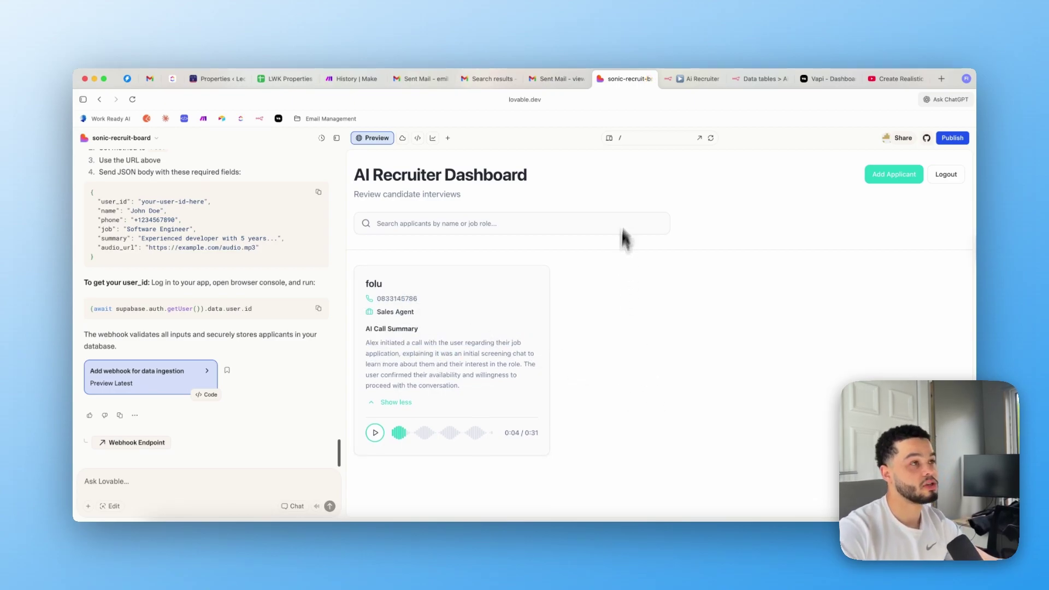
Back in the n8n workflow, start a test run of the On form submission trigger
{"action": "left_click", "coordinate": [696, 82]}
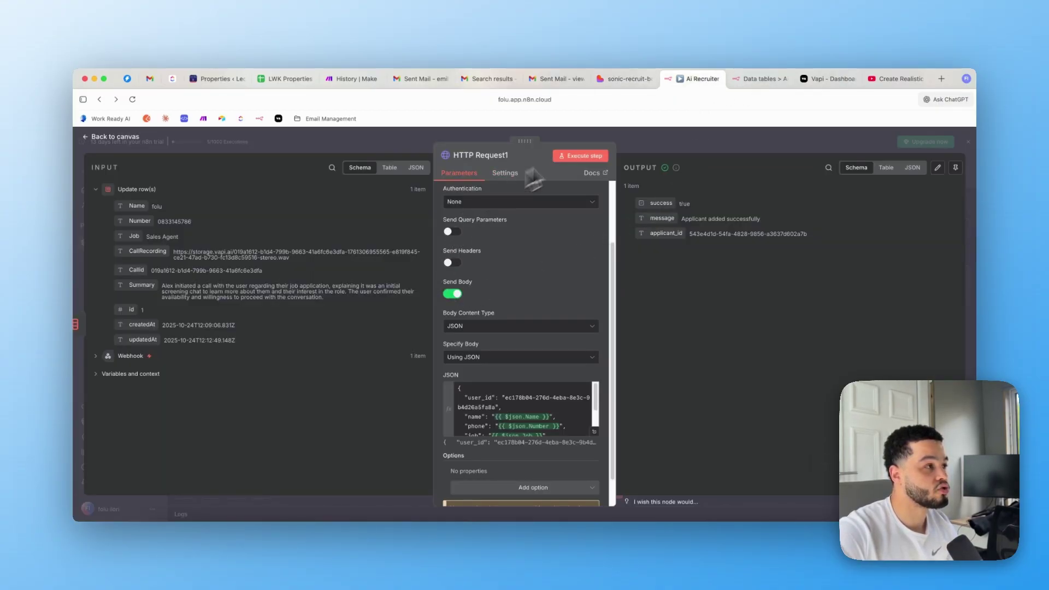
{"action": "left_click", "coordinate": [590, 142]}
{"action": "scroll", "coordinate": [495, 280], "scroll_direction": "up", "scroll_amount": 2}
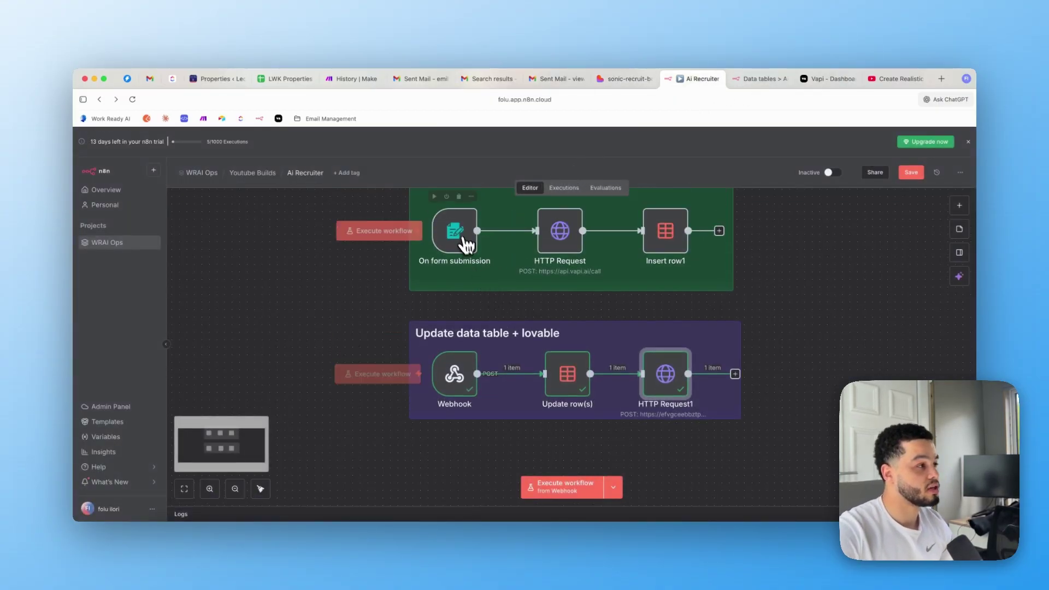
{"action": "double_click", "coordinate": [462, 236]}
{"action": "left_click", "coordinate": [476, 141]}
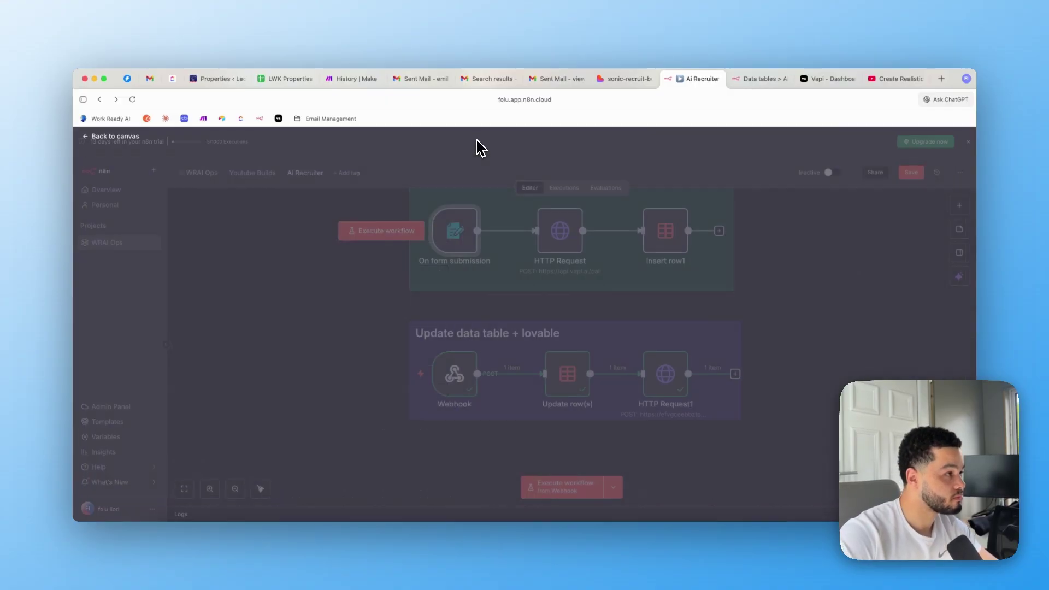
{"action": "left_click", "coordinate": [435, 197]}
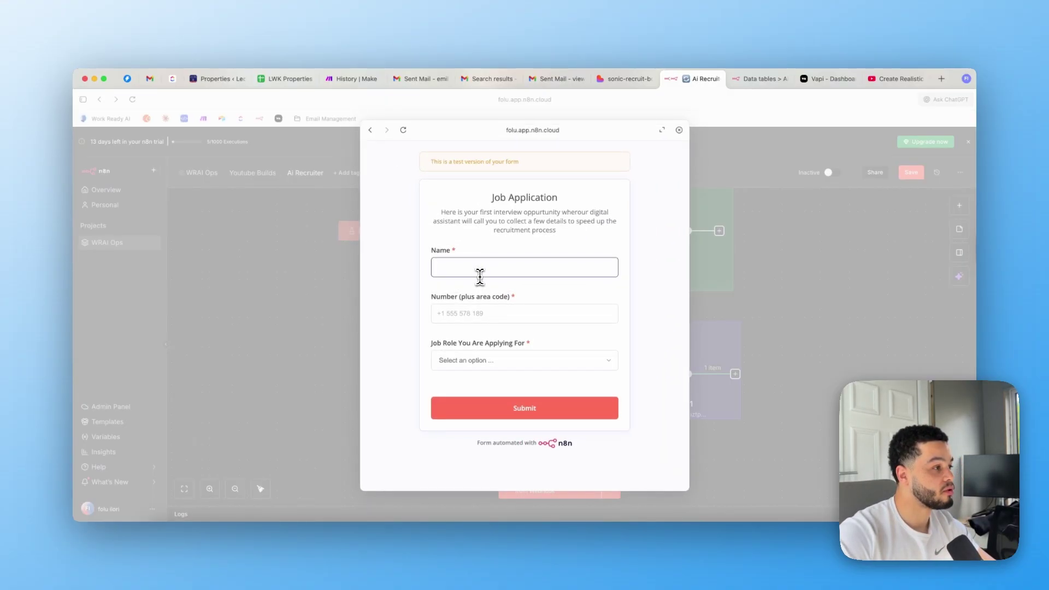
Submit a test application with the applicant's name, phone number and the Sales Agent role
{"action": "left_click", "coordinate": [484, 275]}
{"action": "type", "text": "folu"}
{"action": "left_click", "coordinate": [450, 314]}
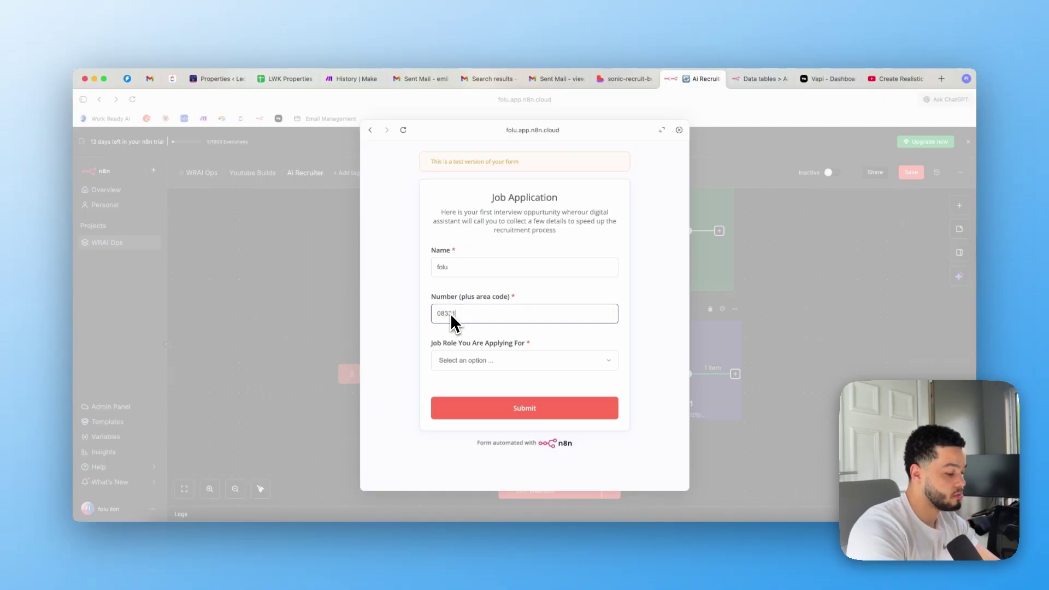
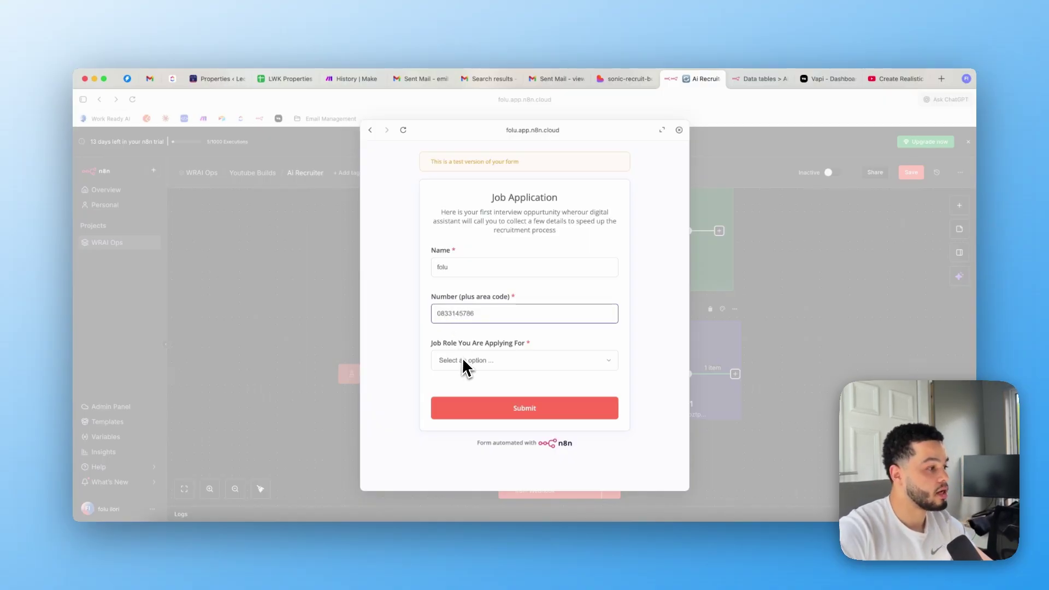
{"action": "left_click", "coordinate": [463, 361]}
{"action": "left_click", "coordinate": [279, 431]}
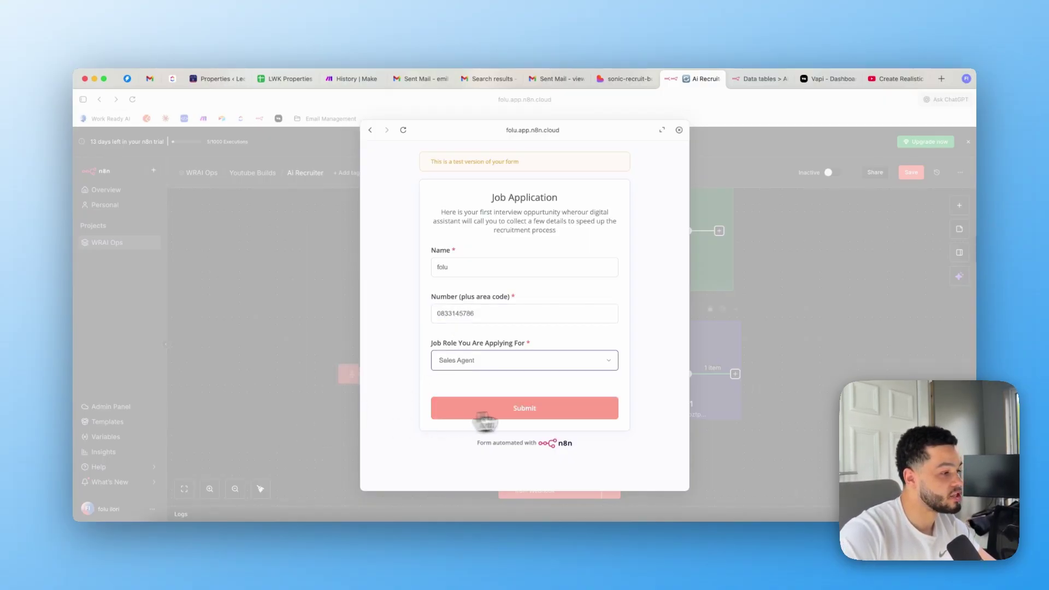
{"action": "left_click", "coordinate": [533, 415]}
Set the Webhook waiting for its test event and start a Vapi Talk to Assistant call
{"action": "left_click", "coordinate": [807, 265]}
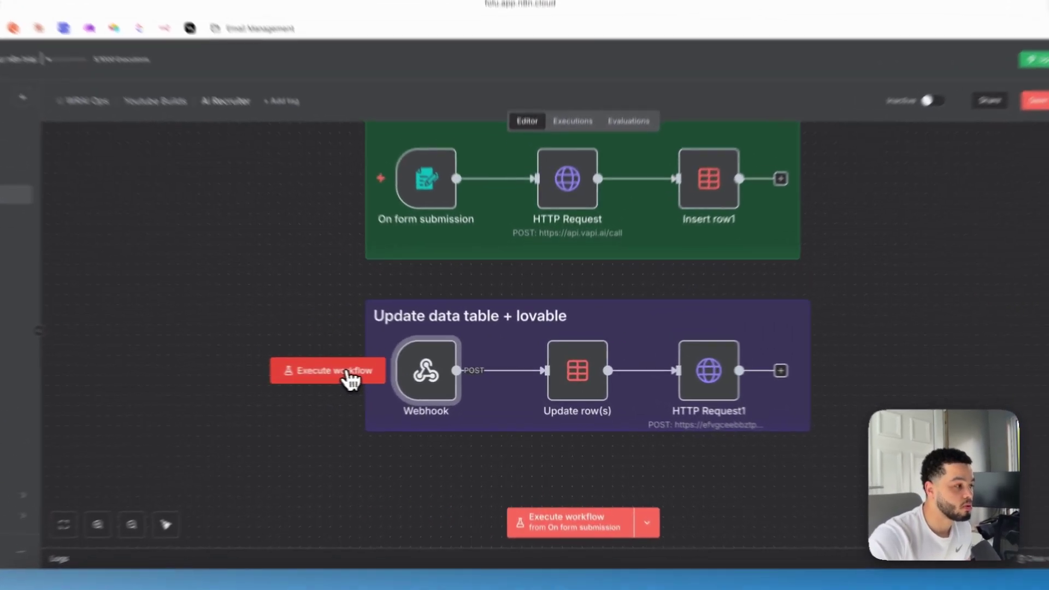
{"action": "left_click", "coordinate": [399, 374]}
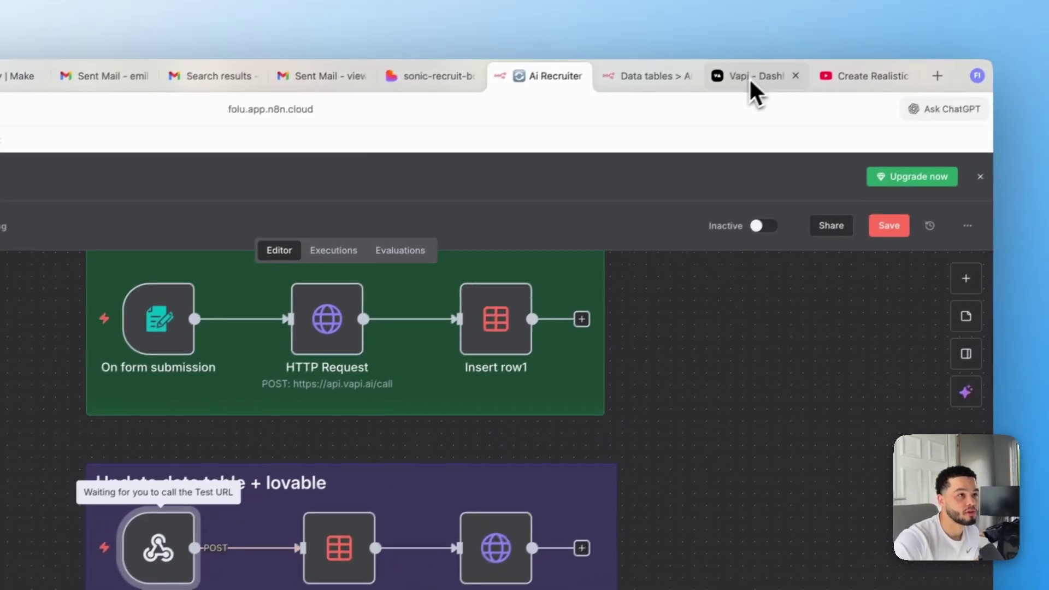
{"action": "left_click", "coordinate": [749, 77]}
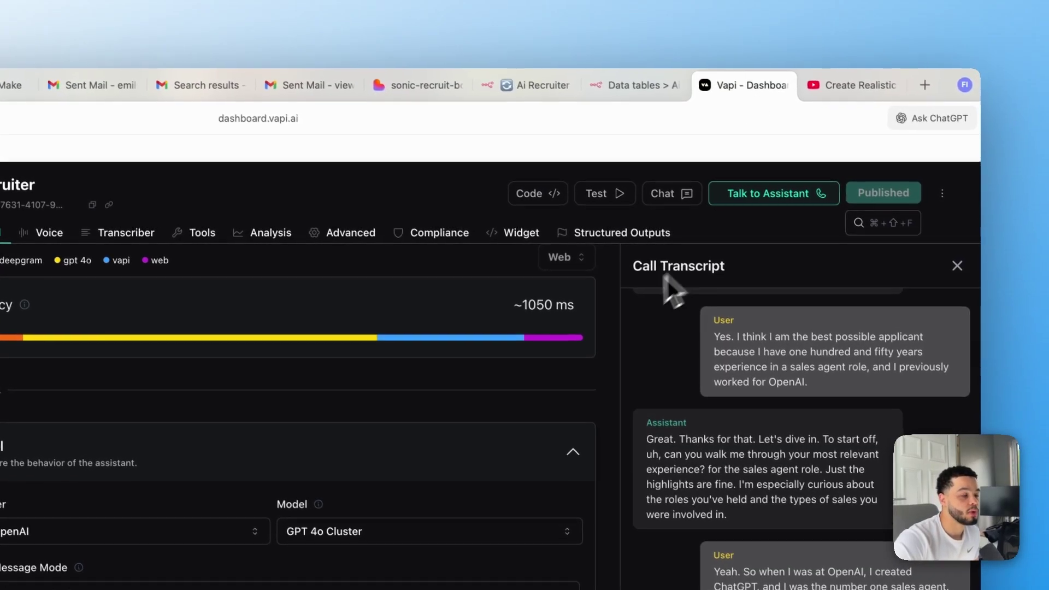
{"action": "left_click", "coordinate": [764, 184]}
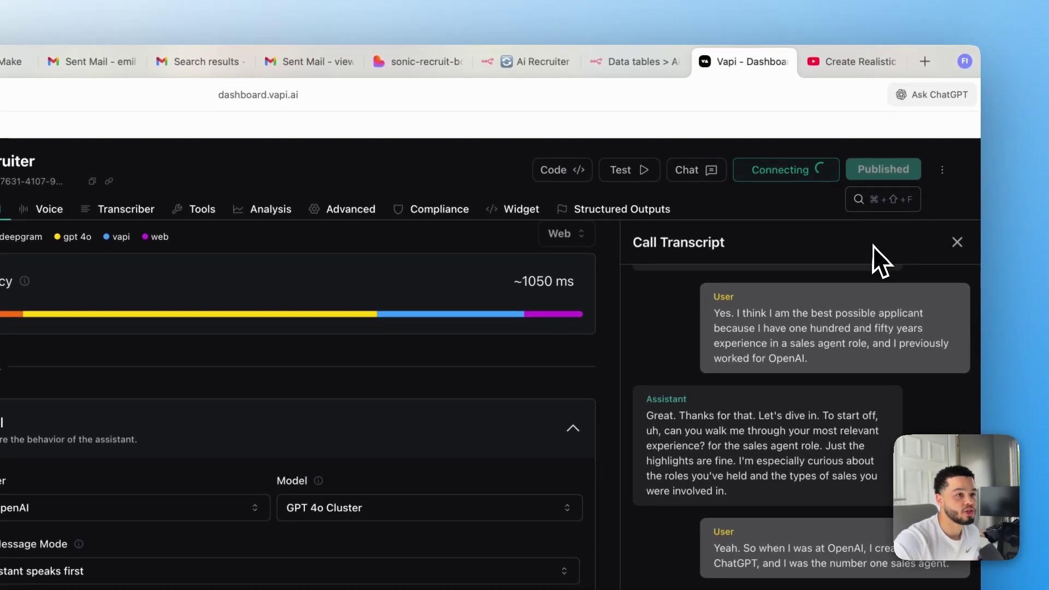
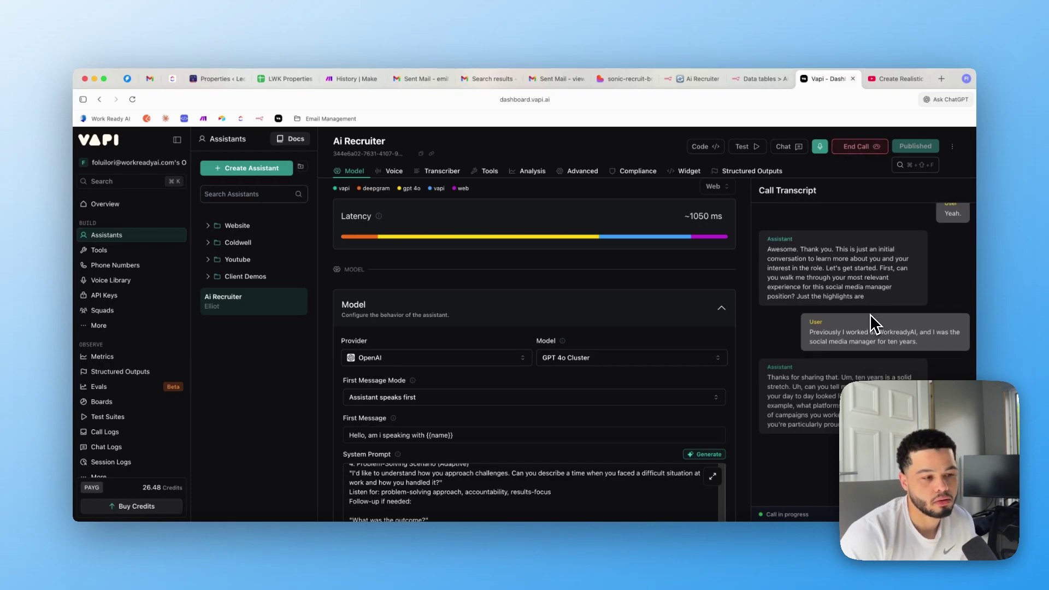
End the Vapi call, check the new Sales Agent row in the data table, and return to the Ai Recruiter workflow
{"action": "scroll", "coordinate": [873, 323], "scroll_direction": "down", "scroll_amount": 2}
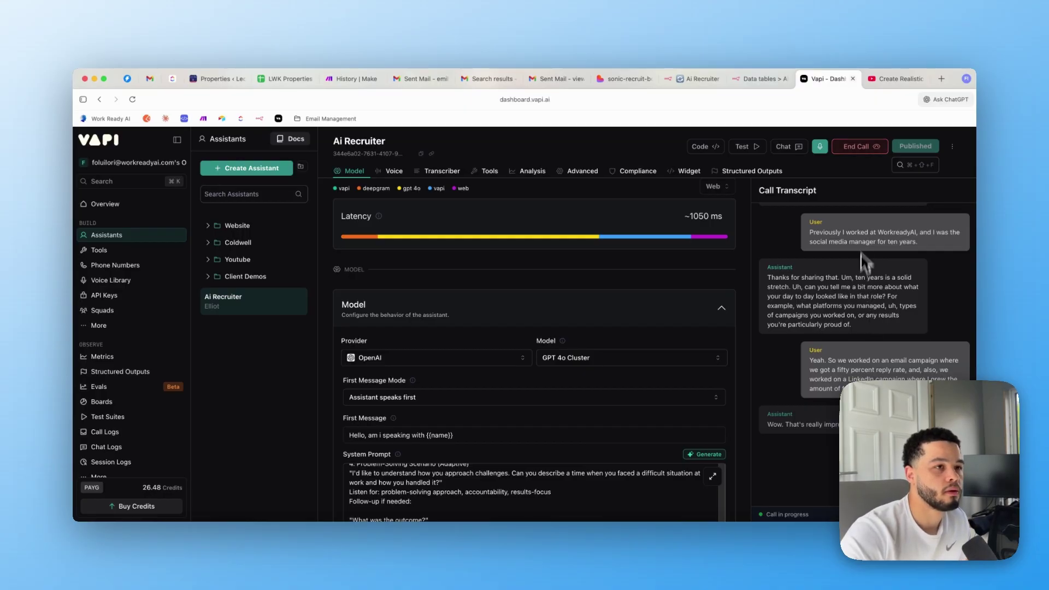
{"action": "left_click", "coordinate": [855, 149]}
{"action": "left_click", "coordinate": [741, 82]}
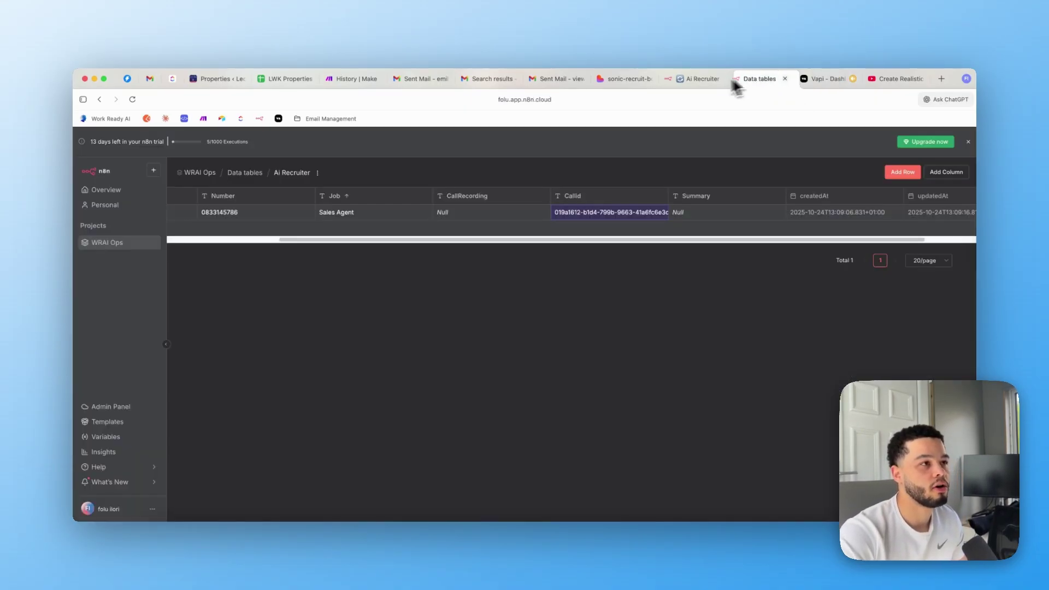
{"action": "left_click", "coordinate": [693, 79]}
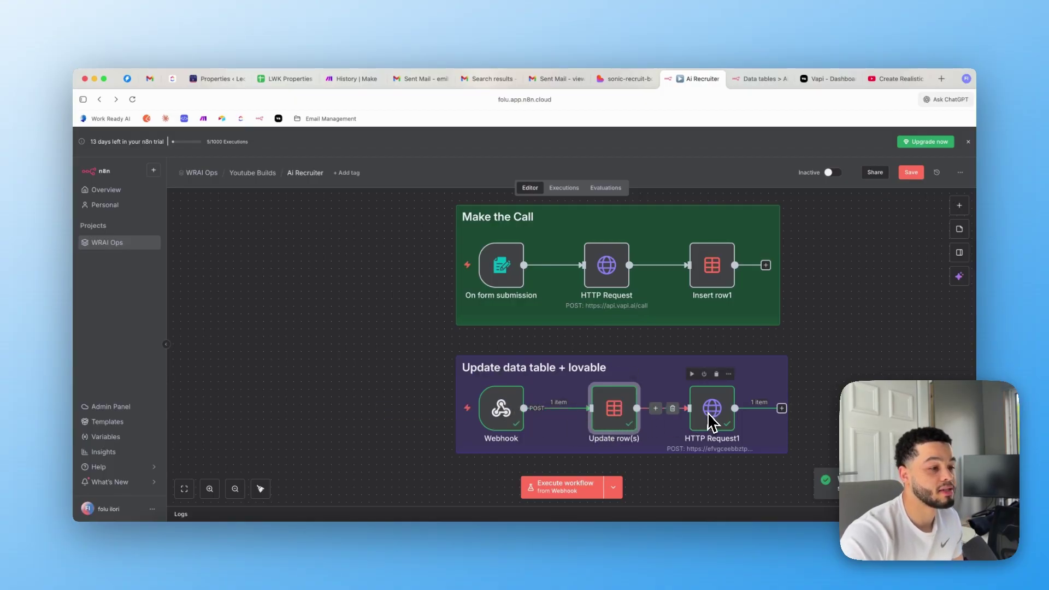
In the AI Recruiter Dashboard preview, play the new applicant's call recording
{"action": "left_click", "coordinate": [625, 81]}
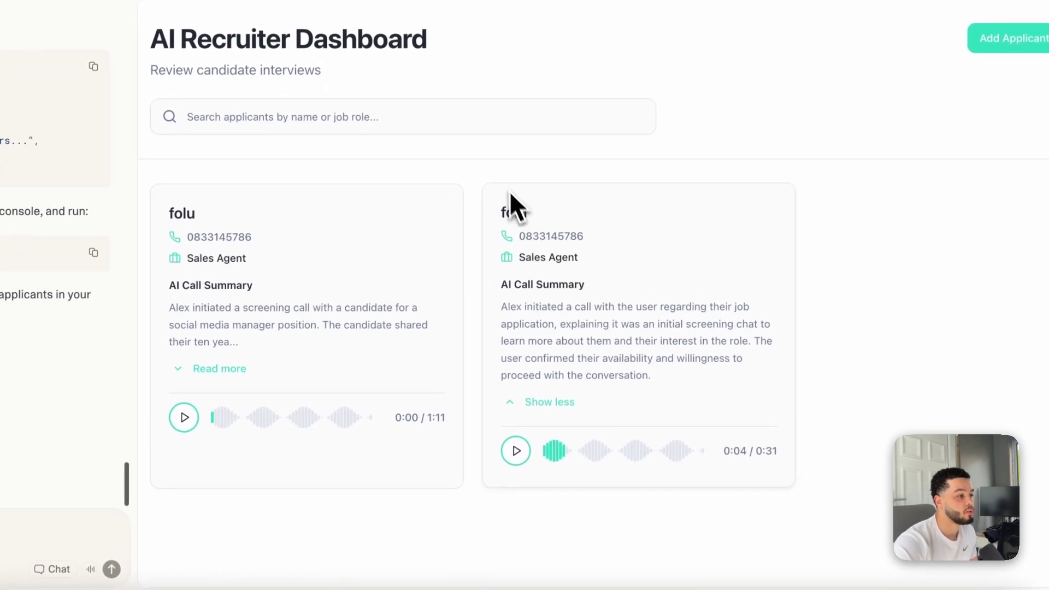
{"action": "left_click_drag", "start_coordinate": [498, 192], "coordinate": [650, 346]}
{"action": "left_click", "coordinate": [625, 401]}
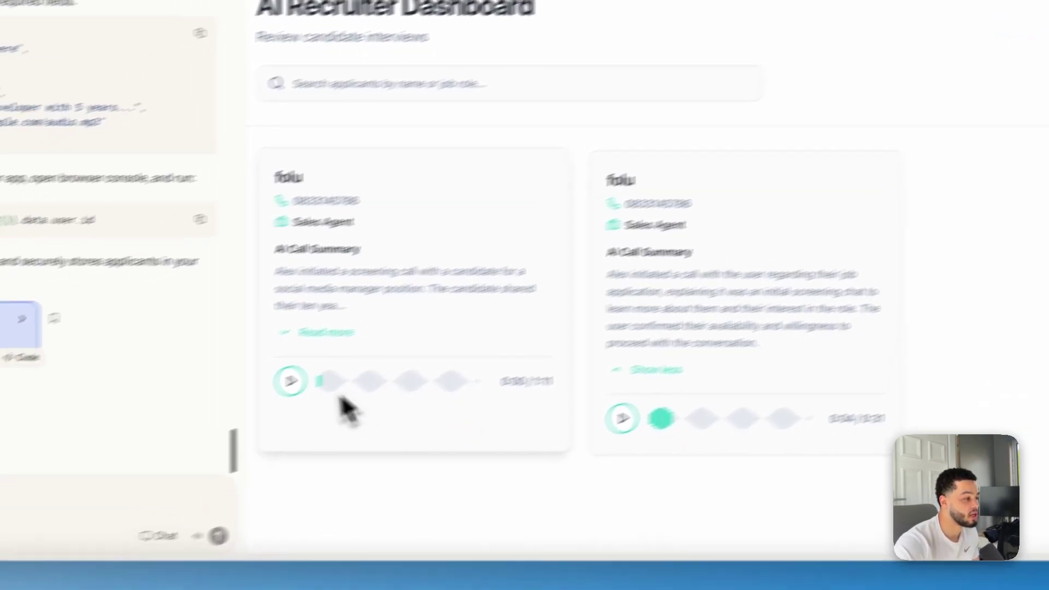
{"action": "left_click", "coordinate": [289, 381]}
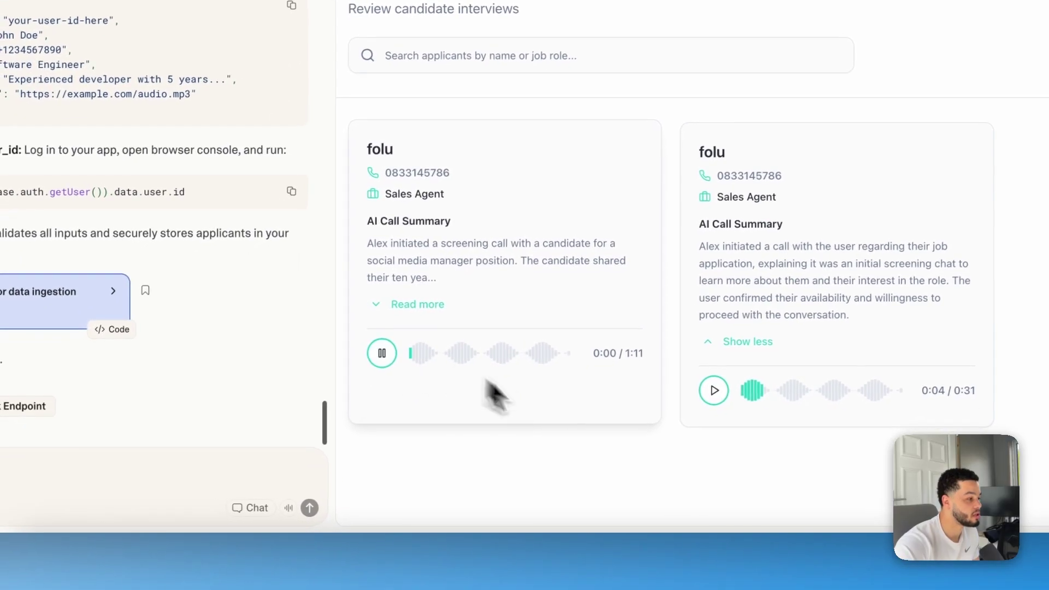
Expand the first applicant's full call summary, skip the recording ahead past 0:31, and pause it
{"action": "left_click", "coordinate": [382, 306]}
{"action": "left_click_drag", "start_coordinate": [367, 243], "coordinate": [499, 224]}
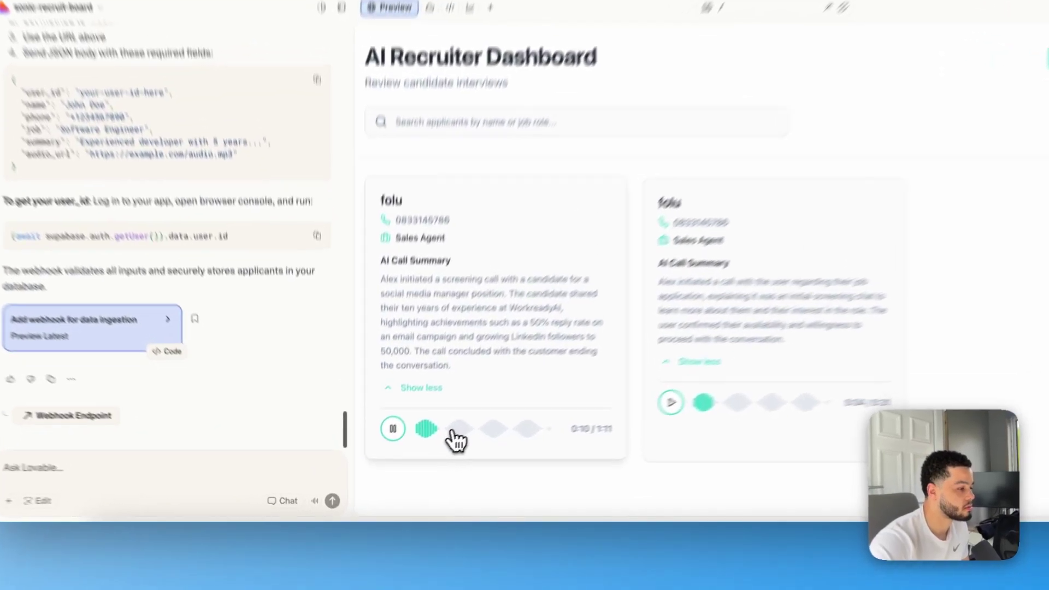
{"action": "left_click", "coordinate": [452, 432]}
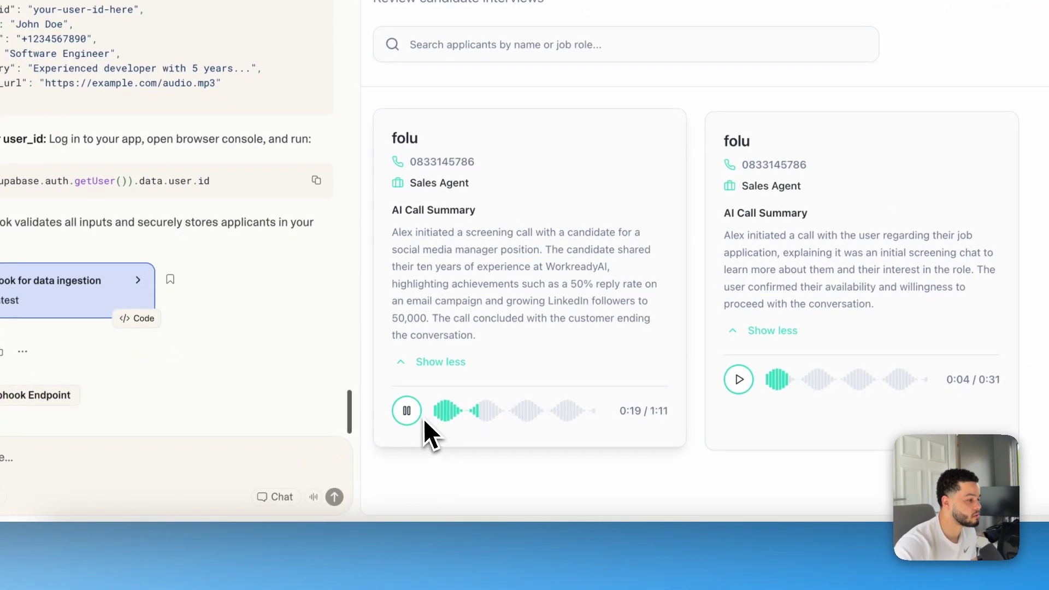
{"action": "left_click", "coordinate": [493, 416]}
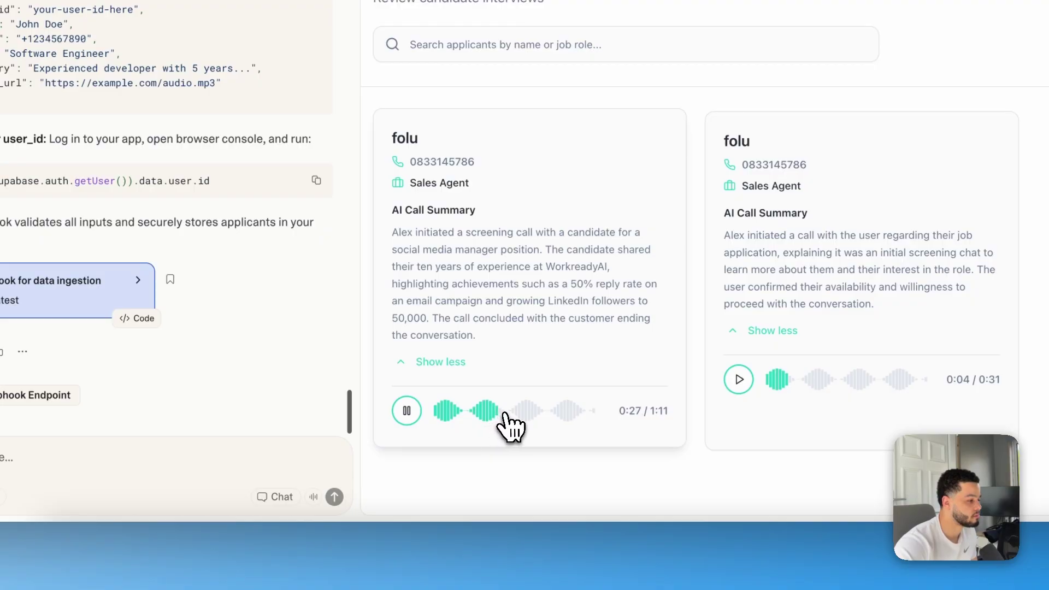
{"action": "left_click", "coordinate": [506, 415]}
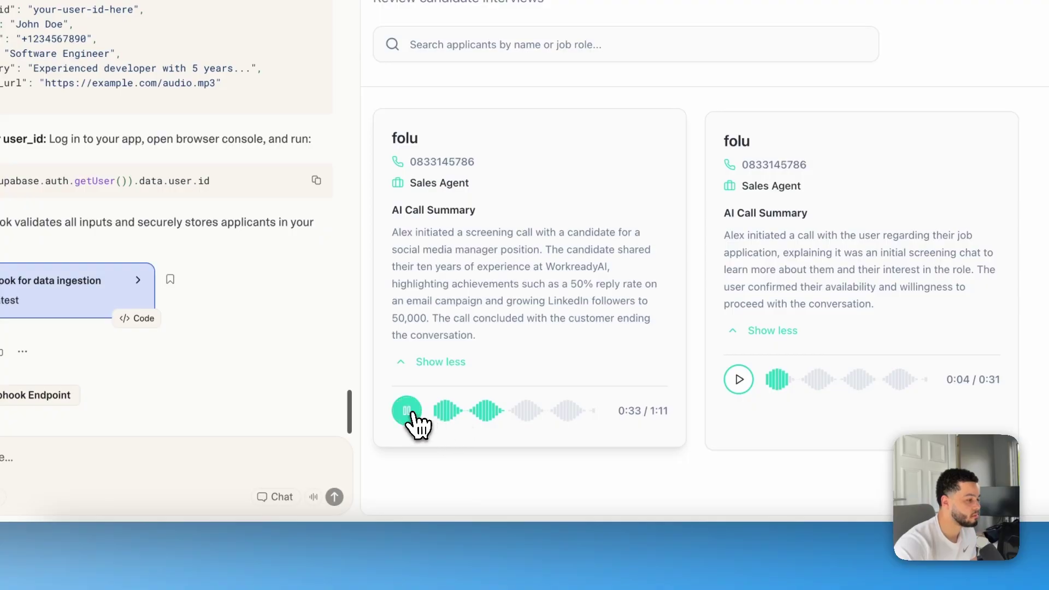
{"action": "left_click", "coordinate": [406, 411]}
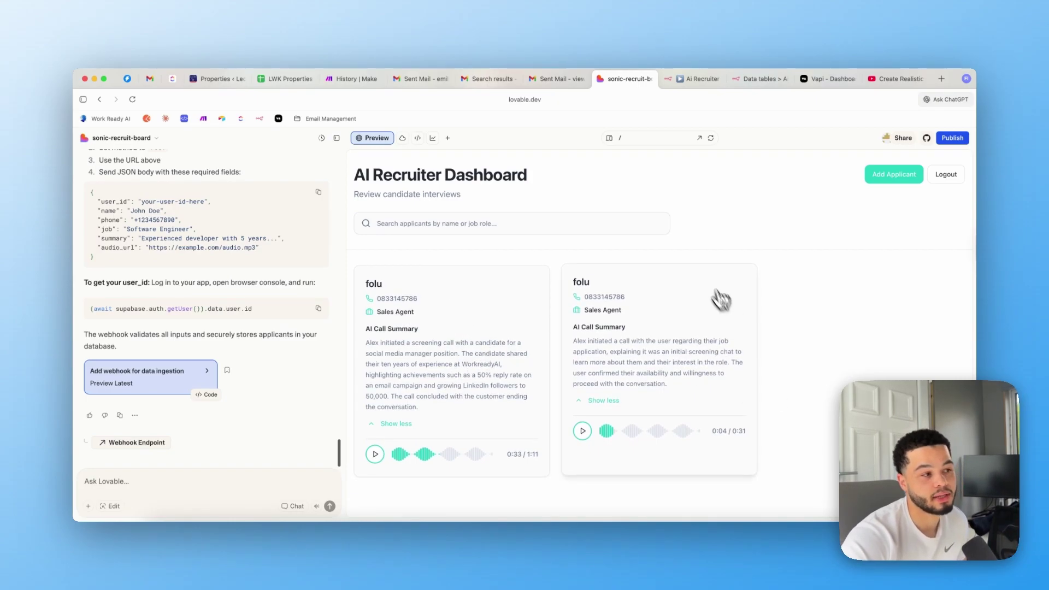
Show the Production URL of the On form submission trigger
{"action": "left_click", "coordinate": [701, 79]}
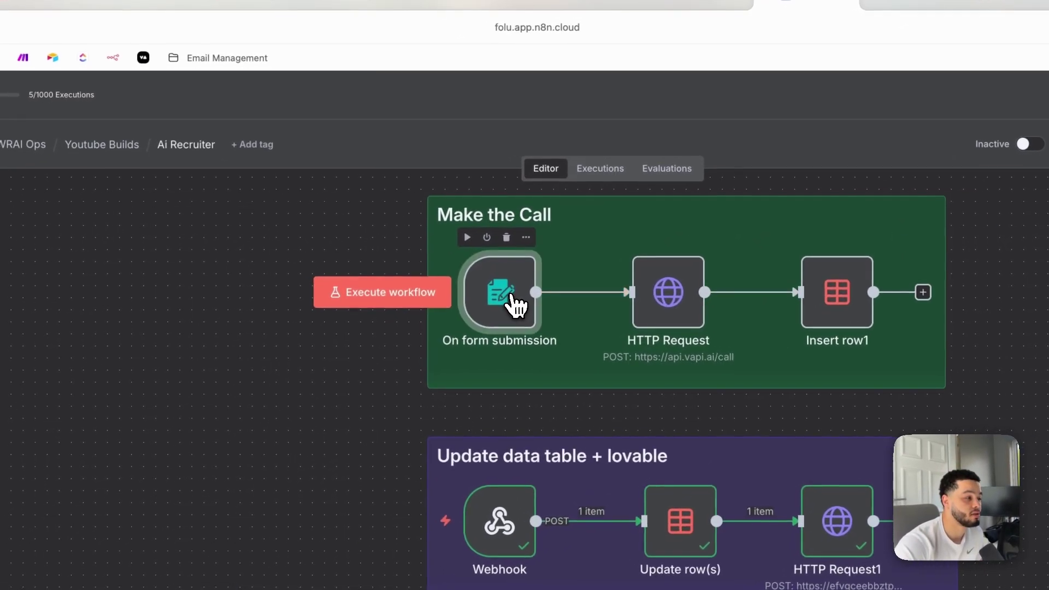
{"action": "double_click", "coordinate": [509, 309]}
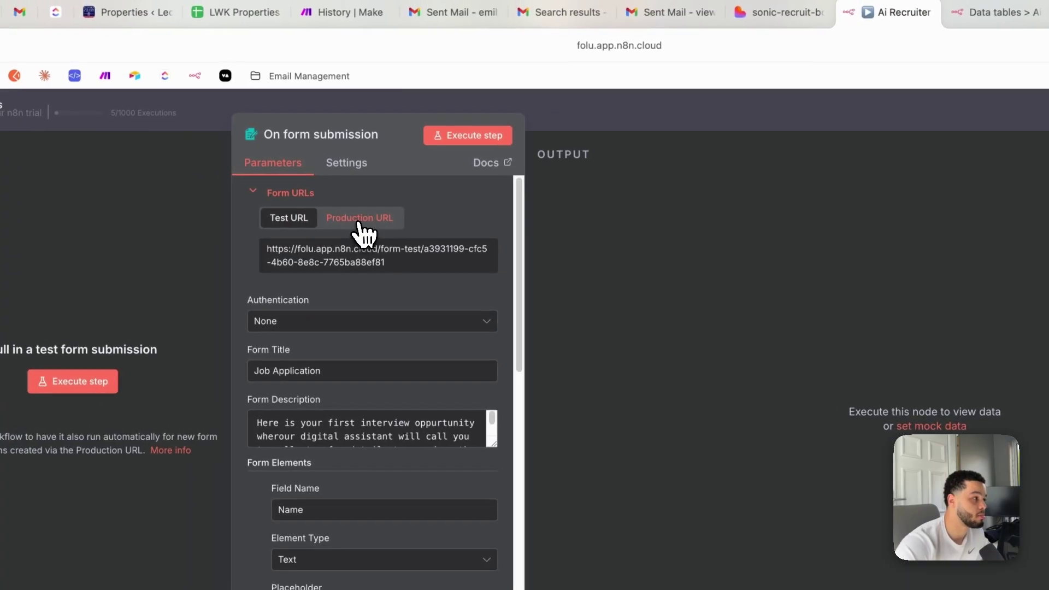
{"action": "left_click", "coordinate": [358, 219]}
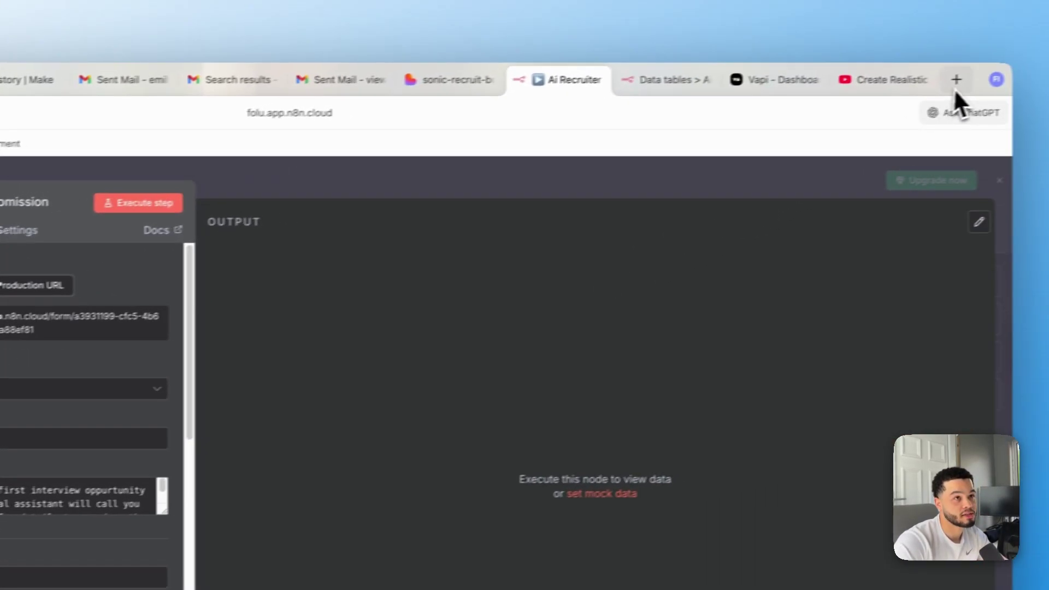
Load the production form link in a new tab, see 'Problem loading form', and close the trigger
{"action": "left_click", "coordinate": [955, 82]}
{"action": "type", "text": "https://folu.app.n8n.cloud/form/a3931199-cfc5-4b60-8e8c-7765ba88ef81"}
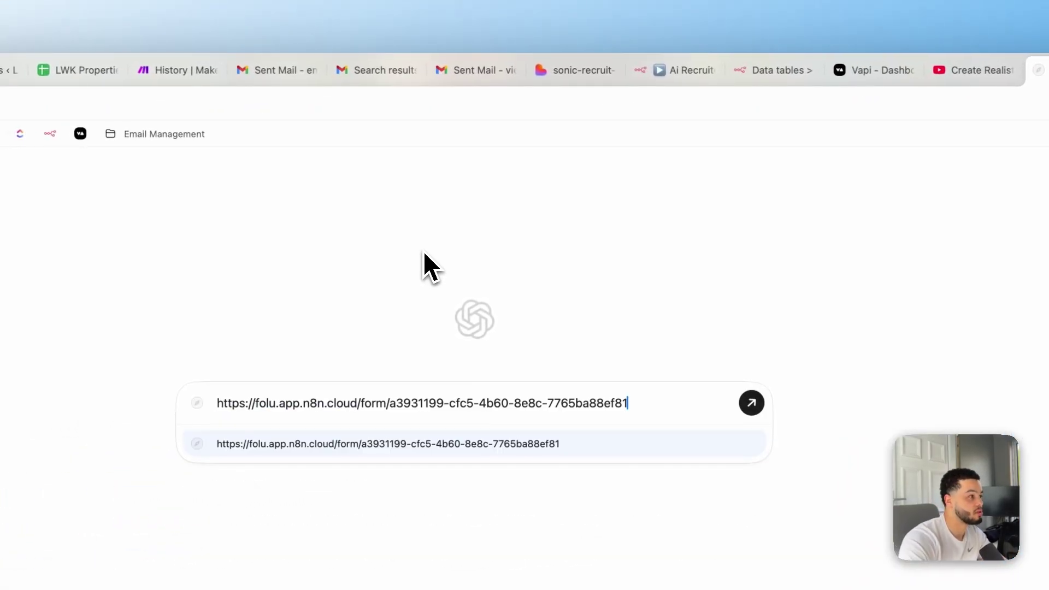
{"action": "key", "text": "Return"}
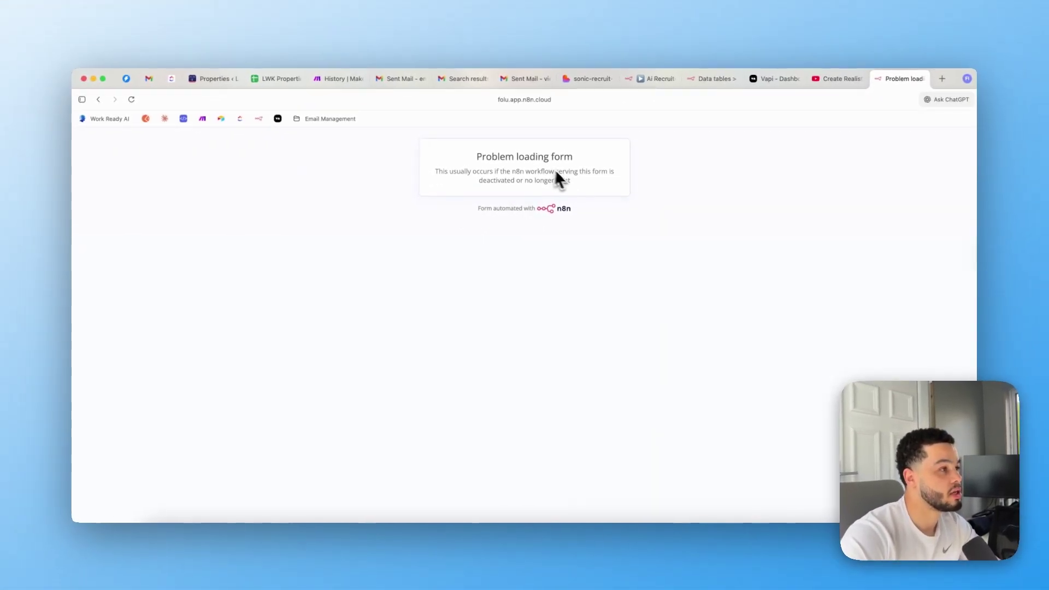
{"action": "left_click_drag", "start_coordinate": [479, 157], "coordinate": [612, 173]}
{"action": "left_click", "coordinate": [653, 81]}
{"action": "key", "text": "Escape"}
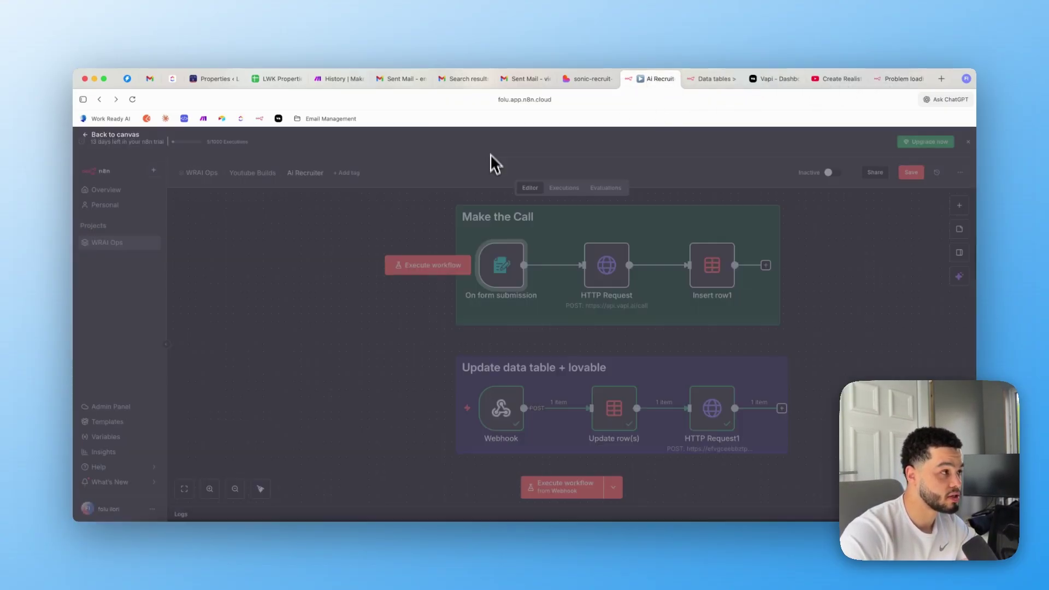
Activate the Ai Recruiter workflow and reload the form tab to show the Job Application form
{"action": "left_click", "coordinate": [832, 172]}
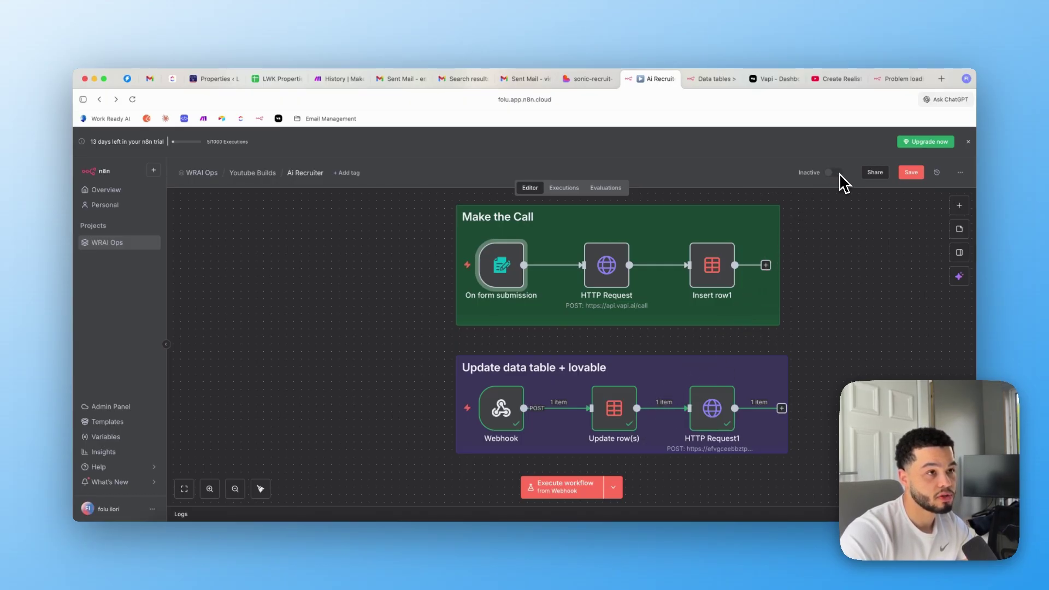
{"action": "left_click", "coordinate": [887, 81]}
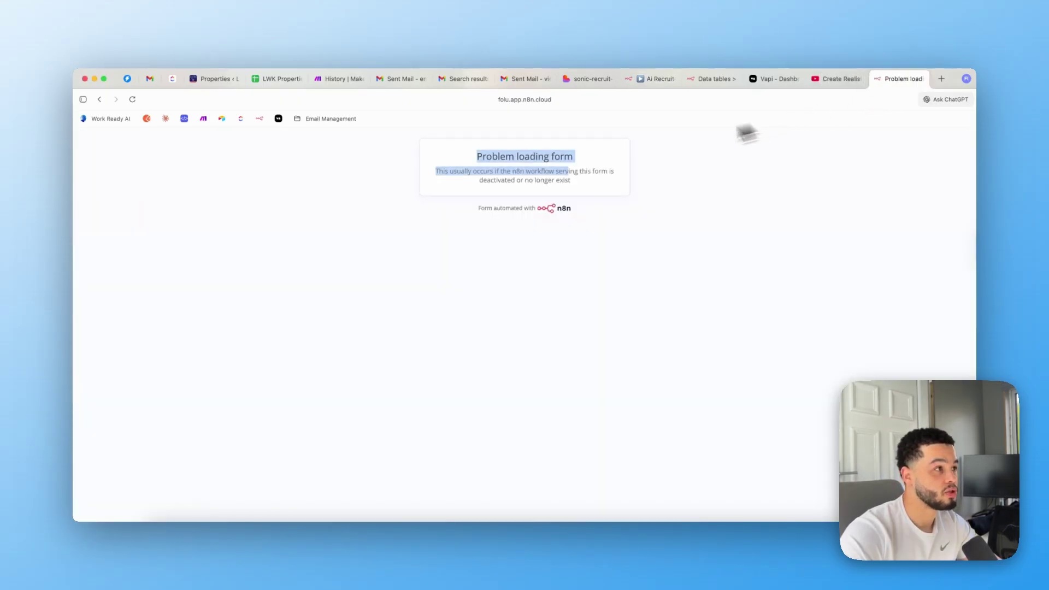
{"action": "left_click", "coordinate": [581, 105]}
{"action": "key", "text": "Return"}
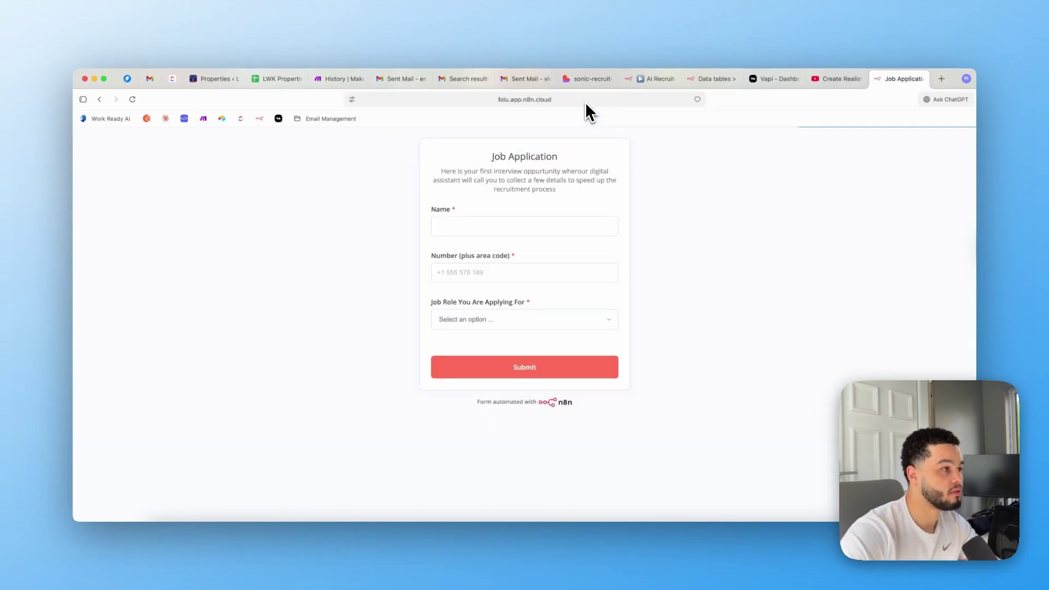
{"action": "left_click", "coordinate": [522, 219]}
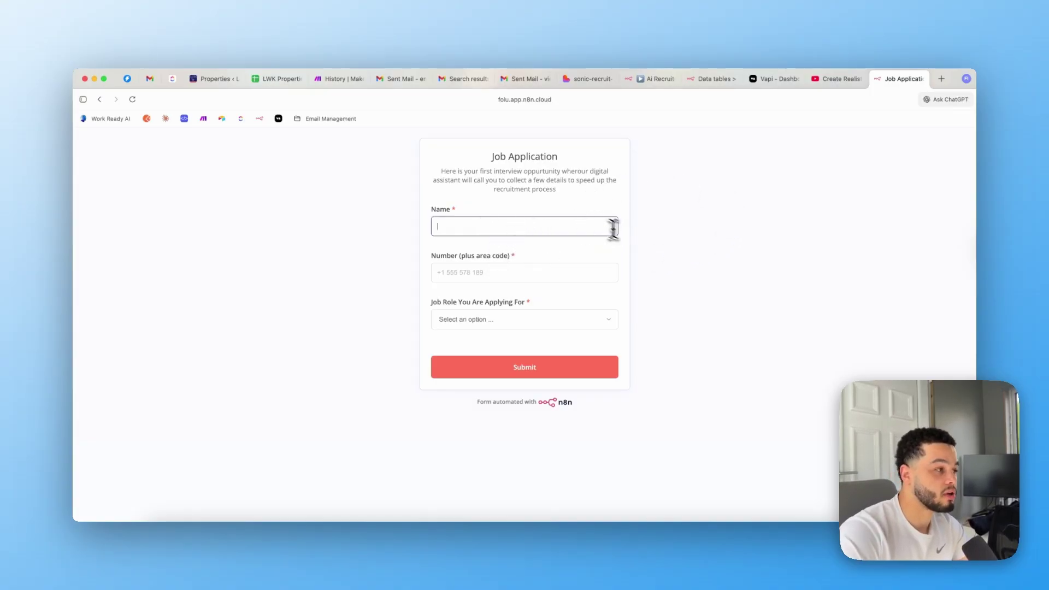
{"action": "left_click", "coordinate": [659, 81]}
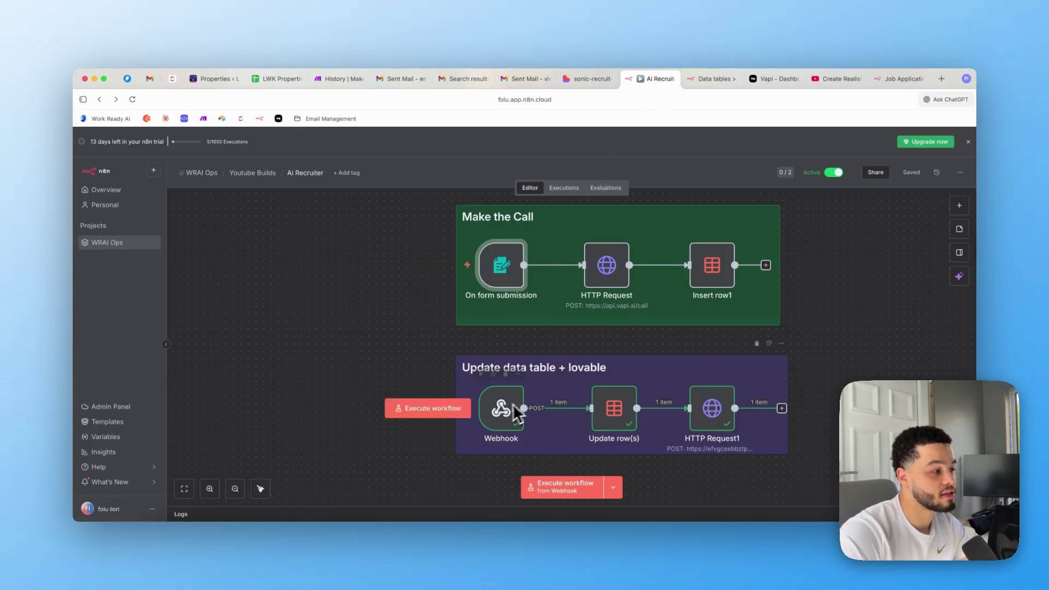